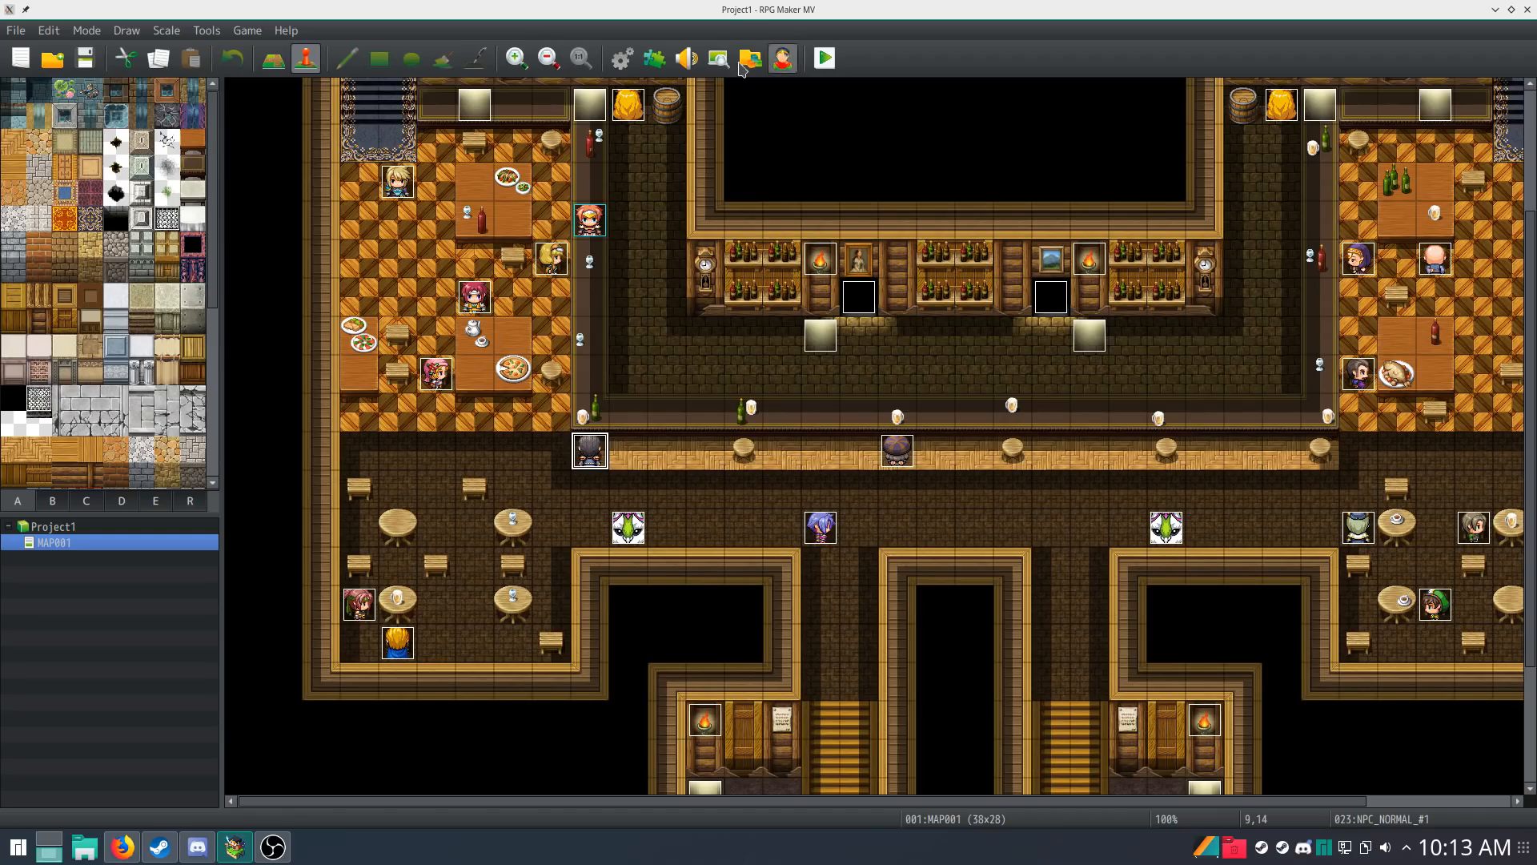
Step: Add the Community_Basic plugin to the project with its status ON in the Plugin Manager
{"action": "left_click", "coordinate": [645, 64]}
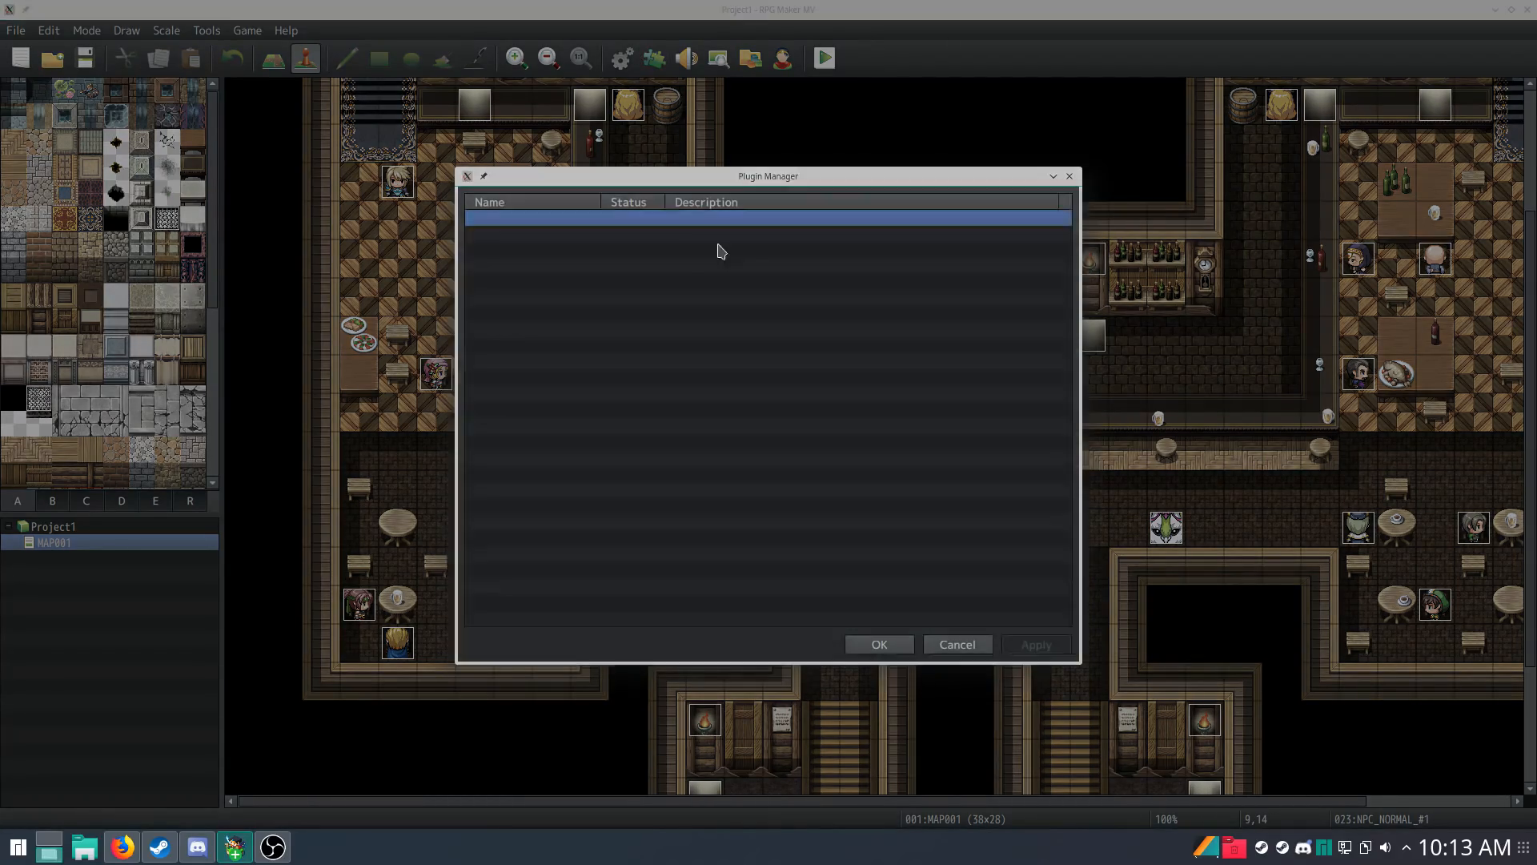
{"action": "double_click", "coordinate": [720, 250]}
{"action": "left_click", "coordinate": [620, 232]}
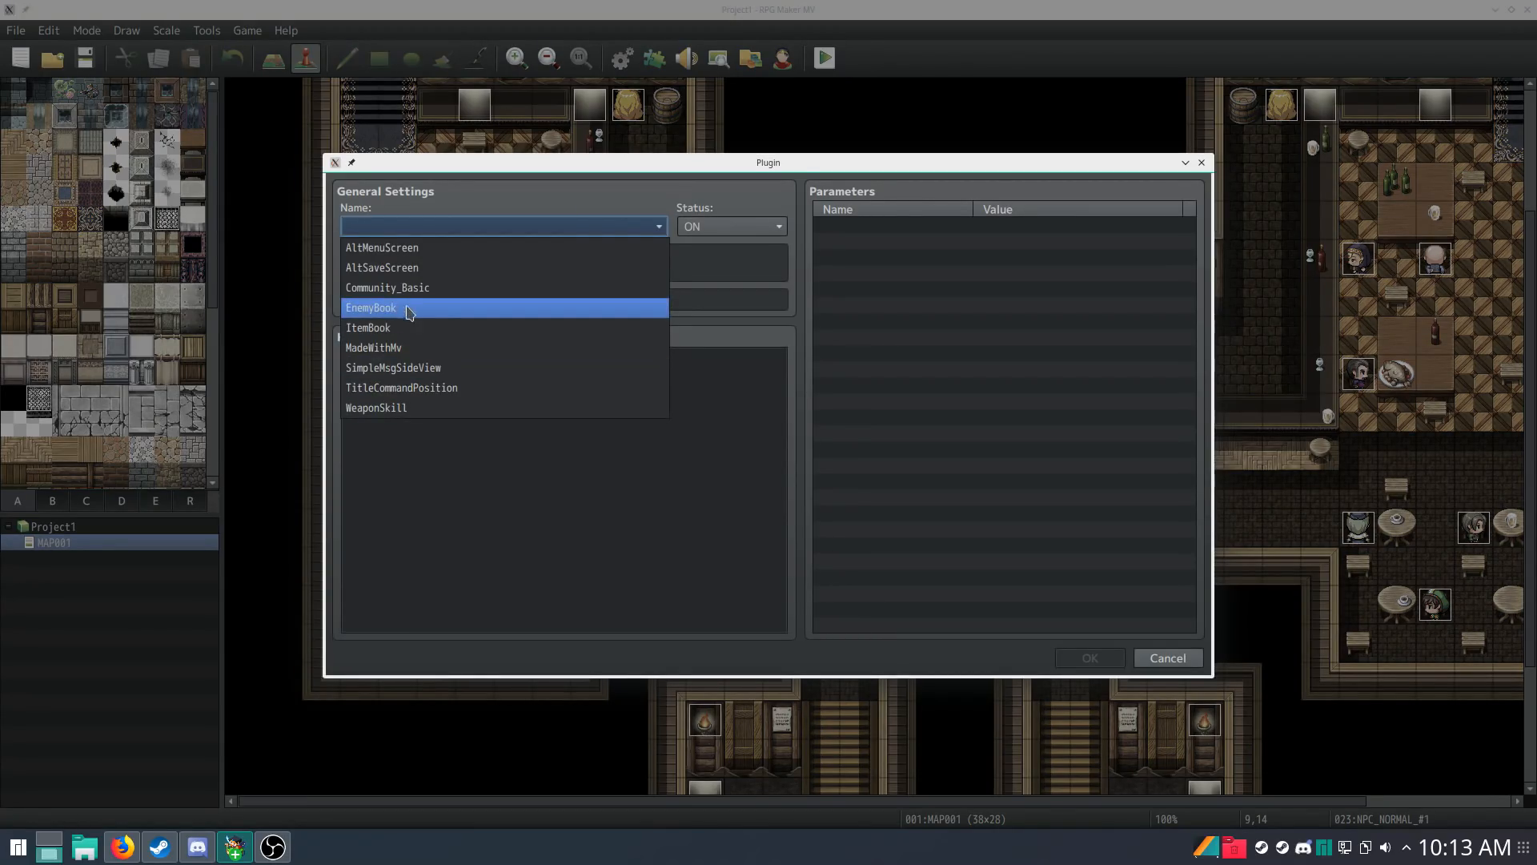
{"action": "left_click", "coordinate": [437, 287]}
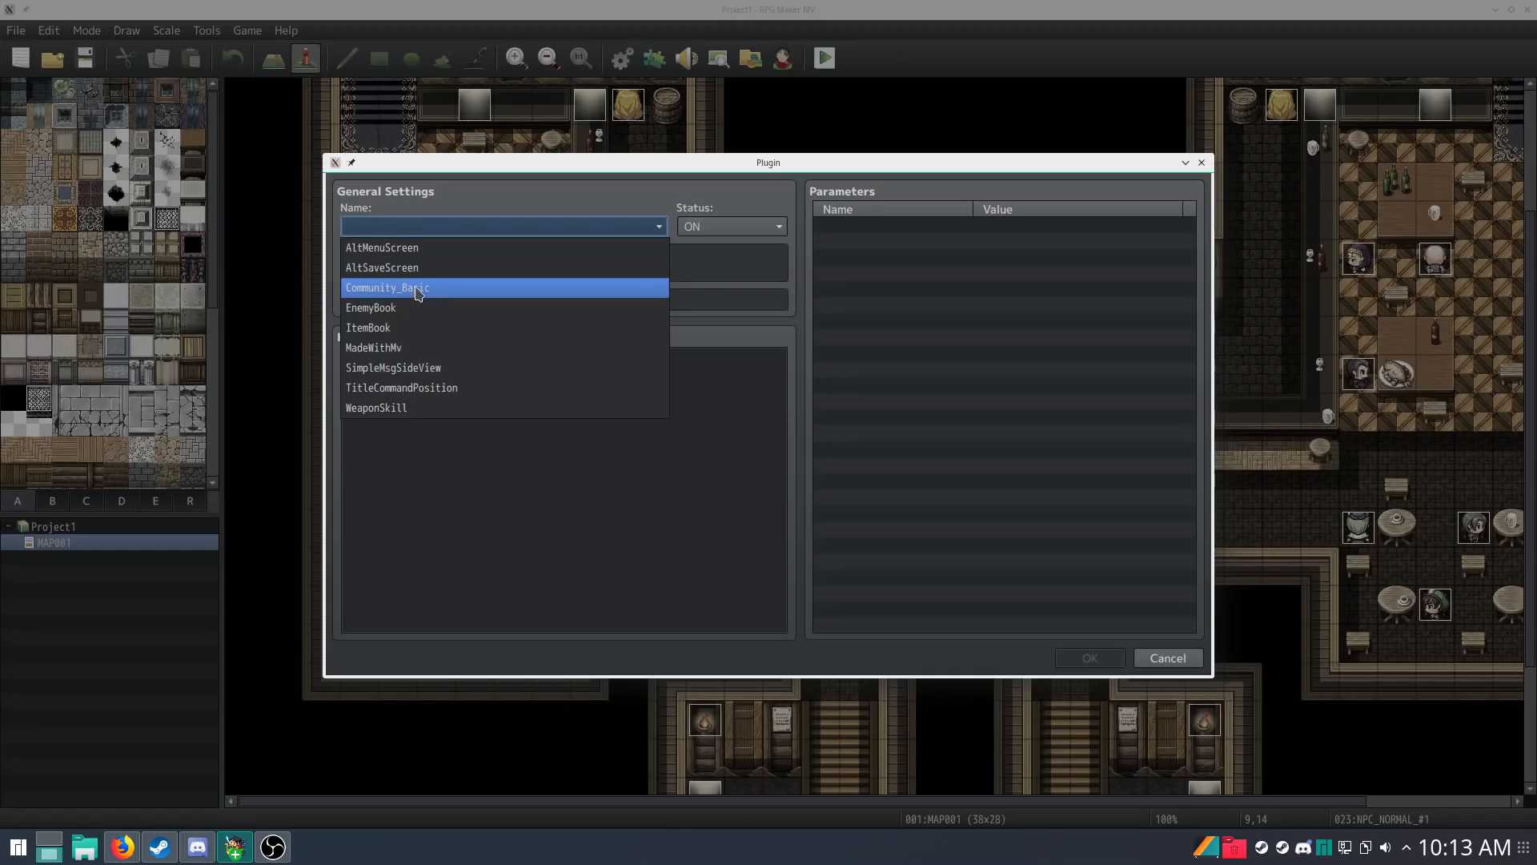
{"action": "left_click", "coordinate": [422, 295]}
{"action": "left_click", "coordinate": [1050, 258]}
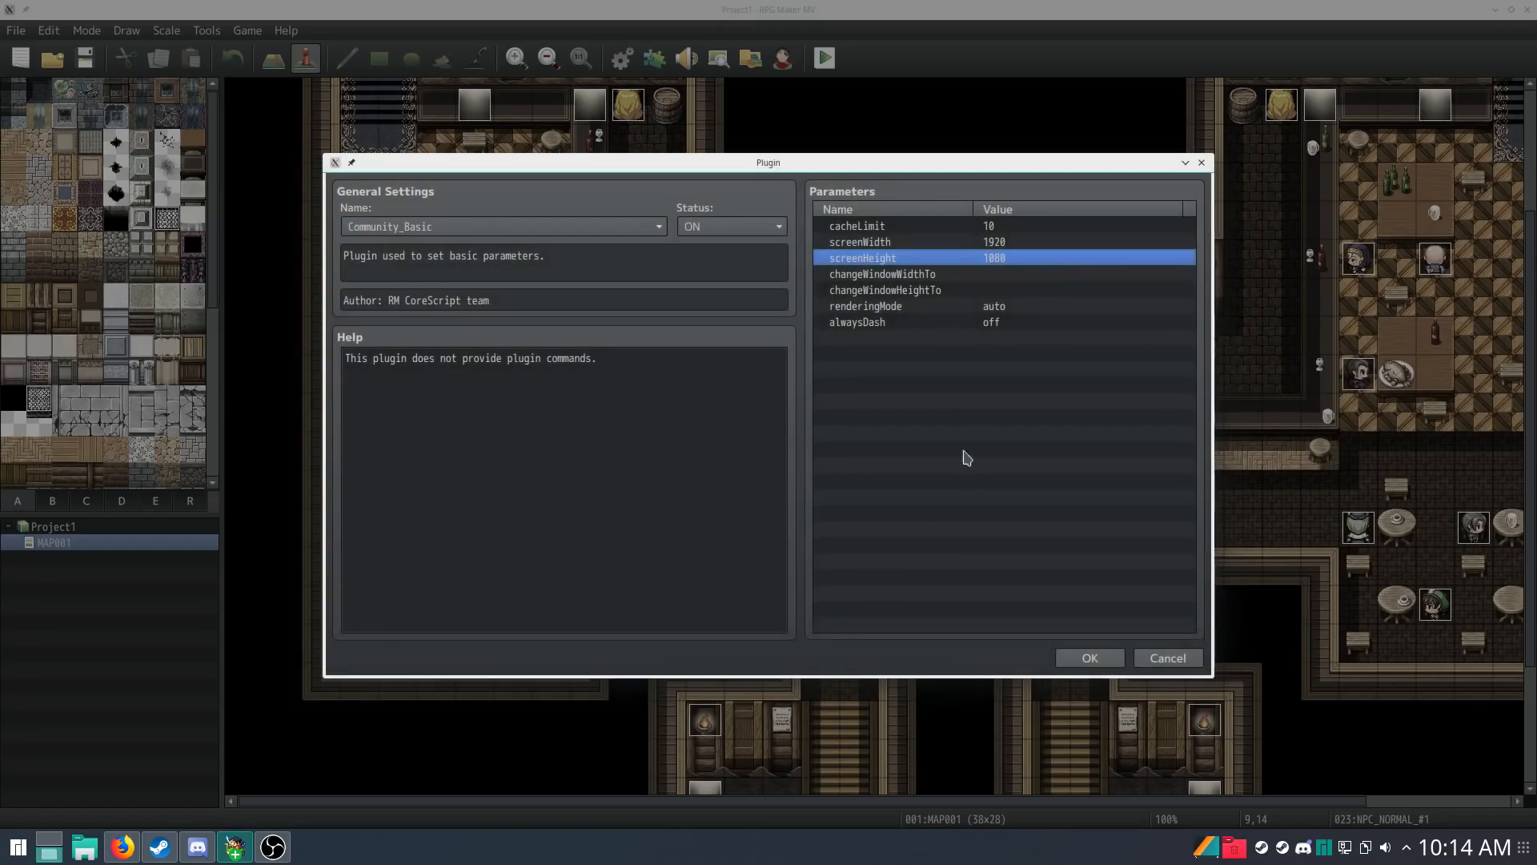
{"action": "left_click", "coordinate": [1090, 658]}
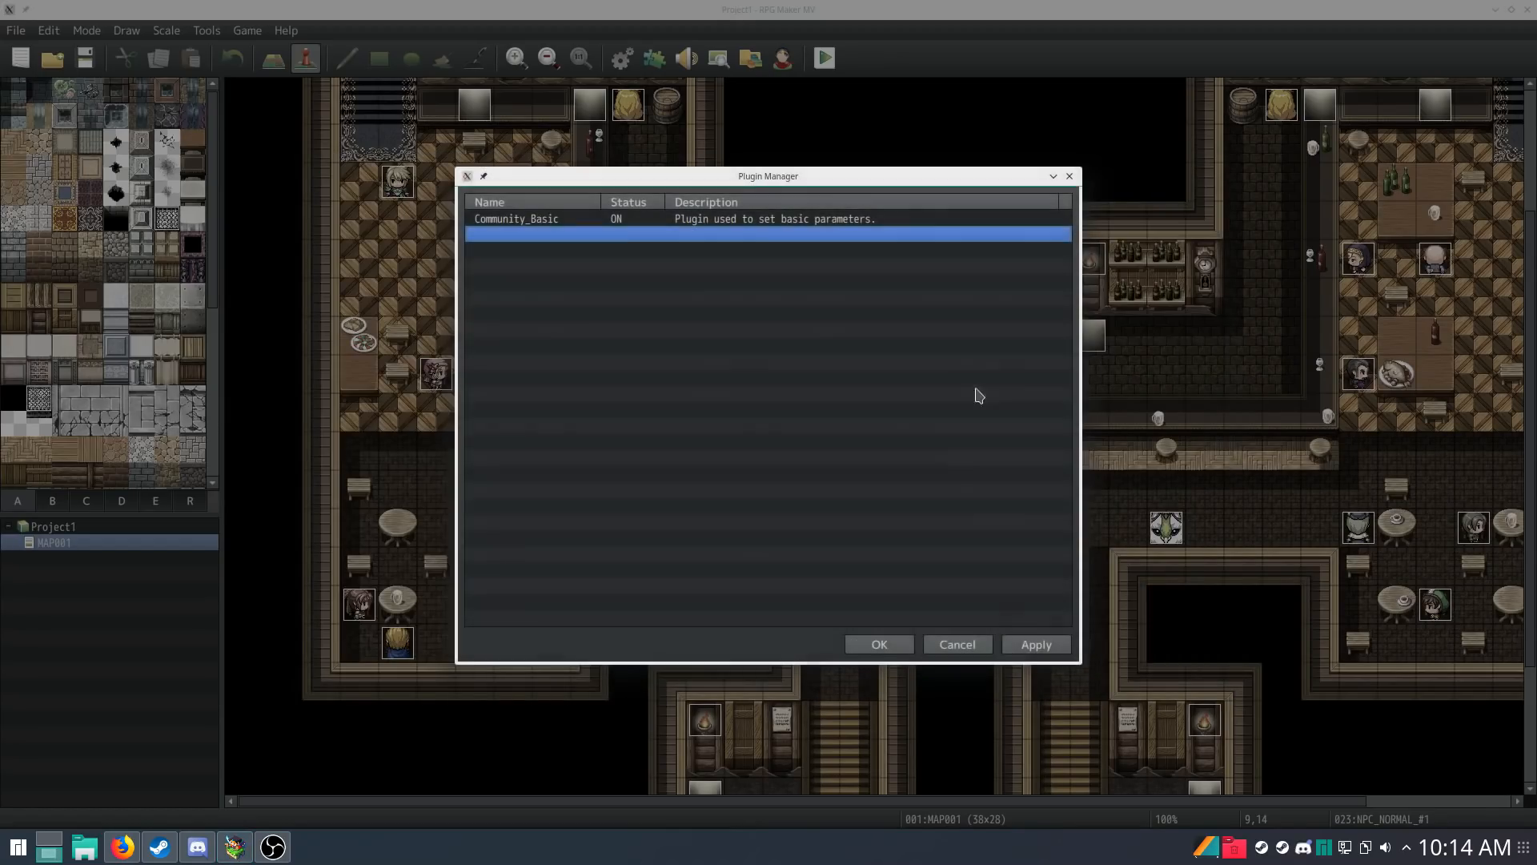
{"action": "left_click", "coordinate": [878, 645]}
Step: Launch a playtest of the game
{"action": "left_click", "coordinate": [825, 58]}
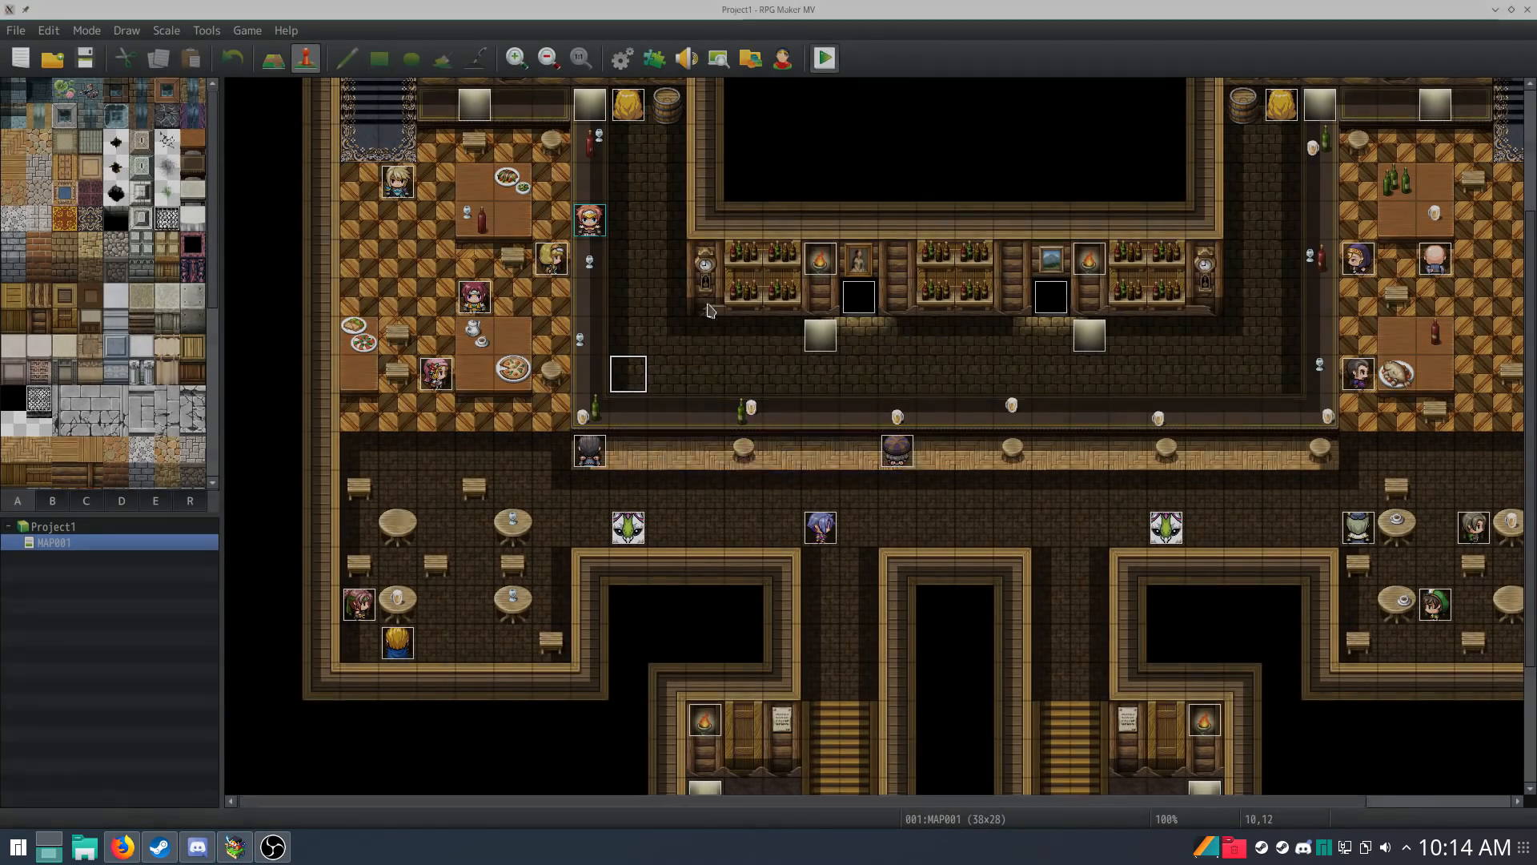
{"action": "left_click", "coordinate": [695, 445]}
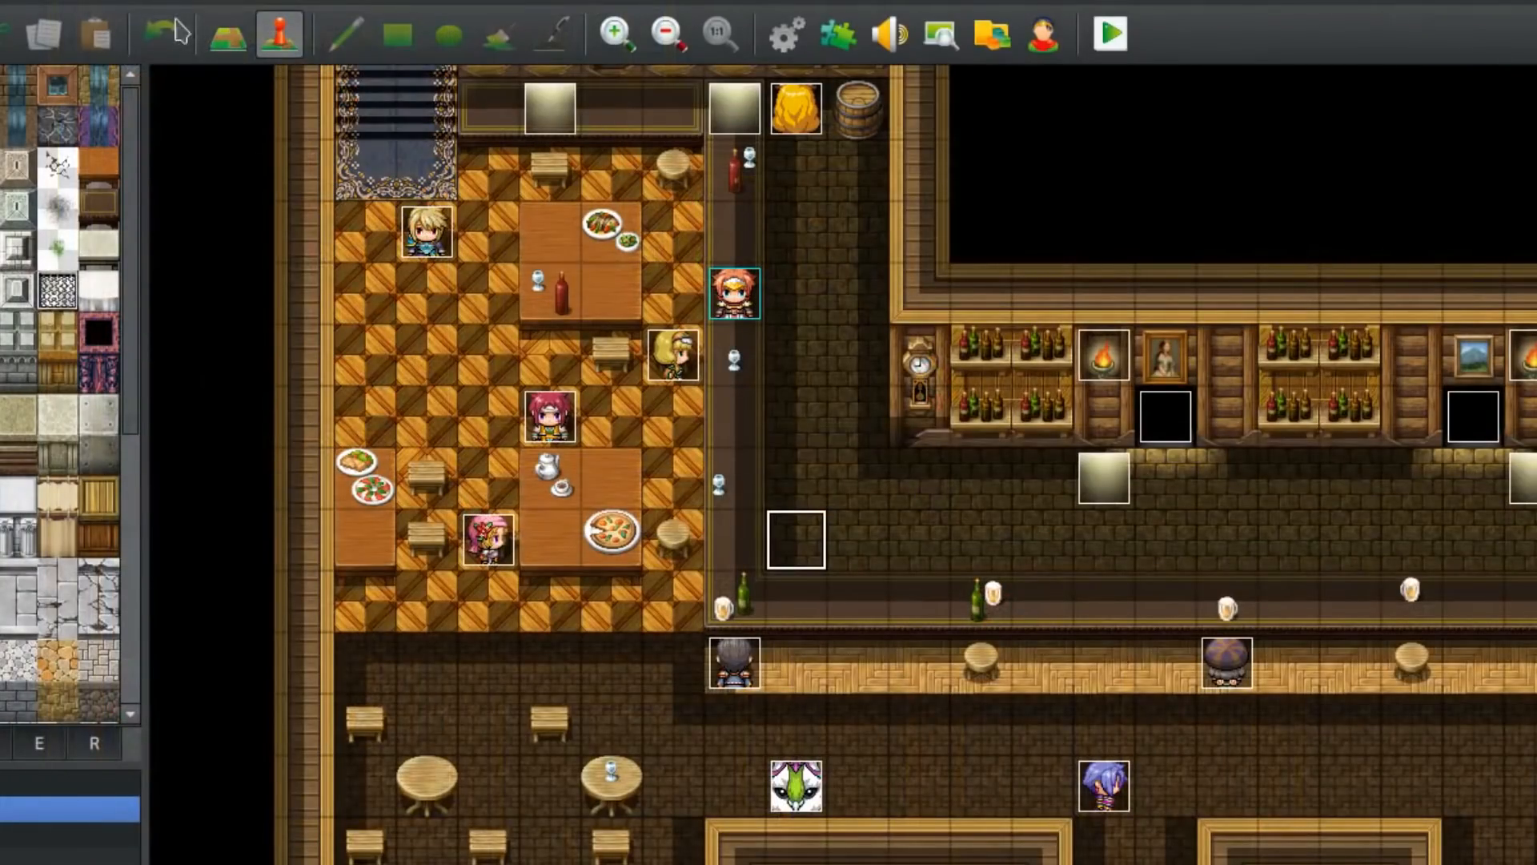
Step: Switch to map editing and paint a patch of checkered wooden floor tiles into the empty black area
{"action": "left_click", "coordinate": [228, 34]}
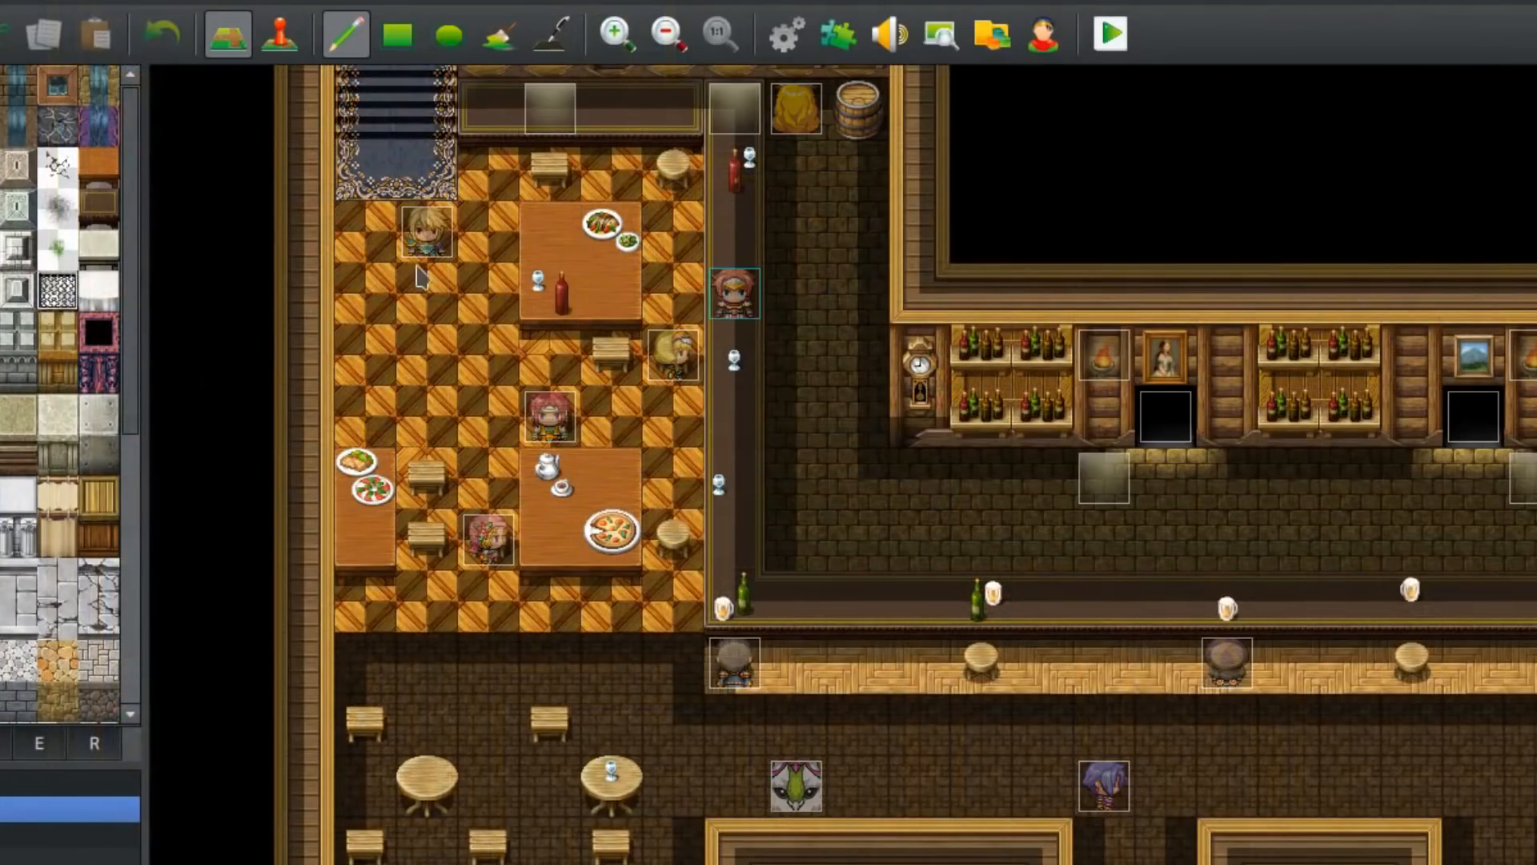
{"action": "mouse_move", "coordinate": [535, 440]}
{"action": "middle_mouse_down"}
{"action": "mouse_move", "coordinate": [533, 489]}
{"action": "mouse_move", "coordinate": [506, 522]}
{"action": "middle_mouse_up"}
{"action": "mouse_move", "coordinate": [261, 583]}
{"action": "left_mouse_down"}
{"action": "mouse_move", "coordinate": [317, 687]}
{"action": "mouse_move", "coordinate": [245, 684]}
{"action": "left_mouse_up"}
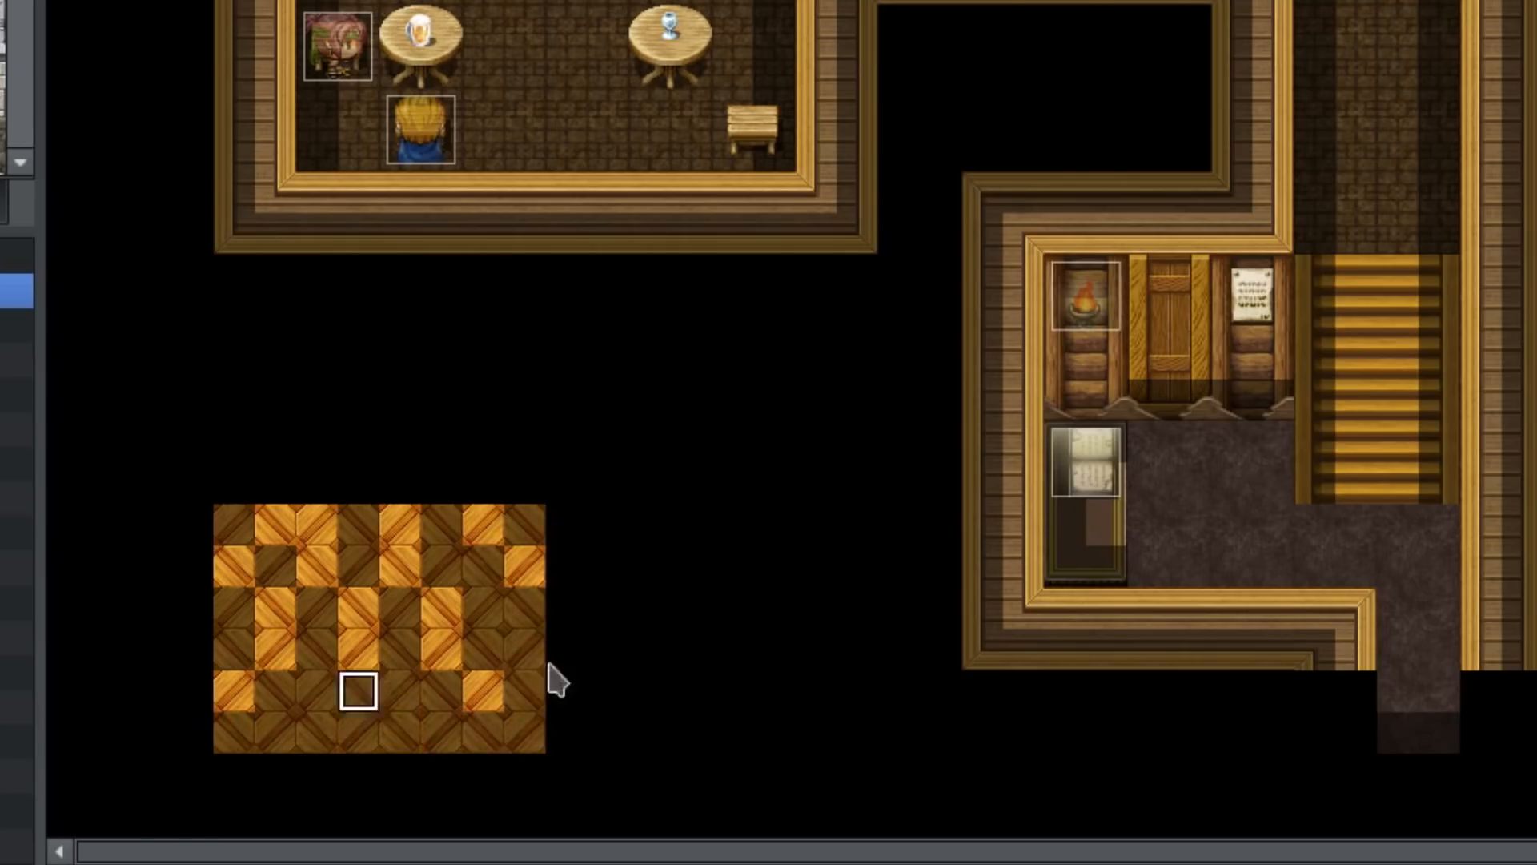
{"action": "left_click_drag", "start_coordinate": [409, 736], "coordinate": [593, 724]}
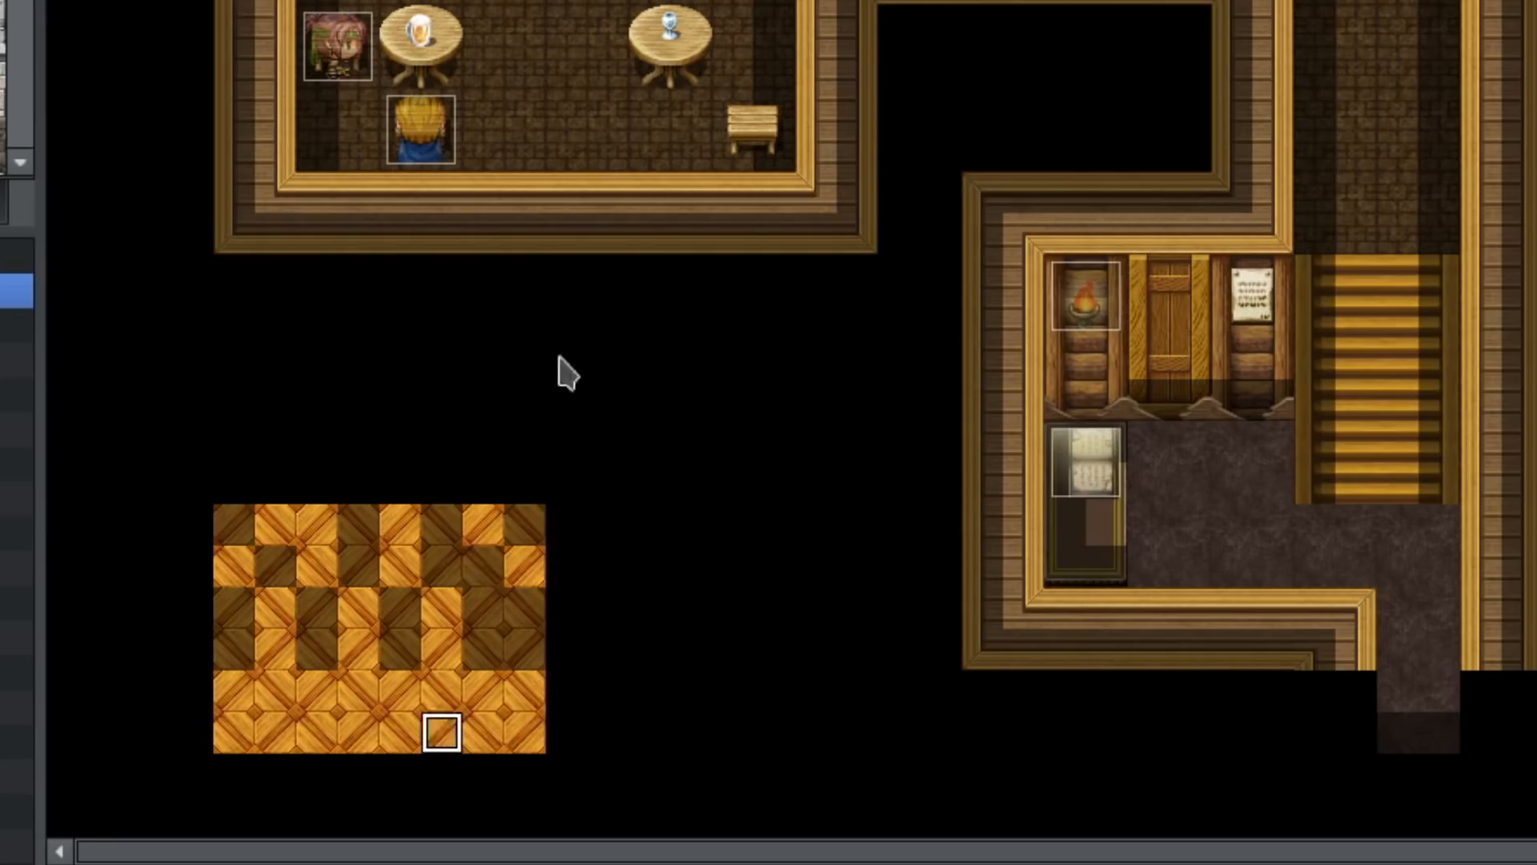
{"action": "key", "text": "ctrl+z"}
{"action": "mouse_move", "coordinate": [529, 741]}
{"action": "left_mouse_down"}
{"action": "mouse_move", "coordinate": [480, 720]}
{"action": "mouse_move", "coordinate": [113, 690]}
{"action": "mouse_move", "coordinate": [677, 632]}
{"action": "left_mouse_up"}
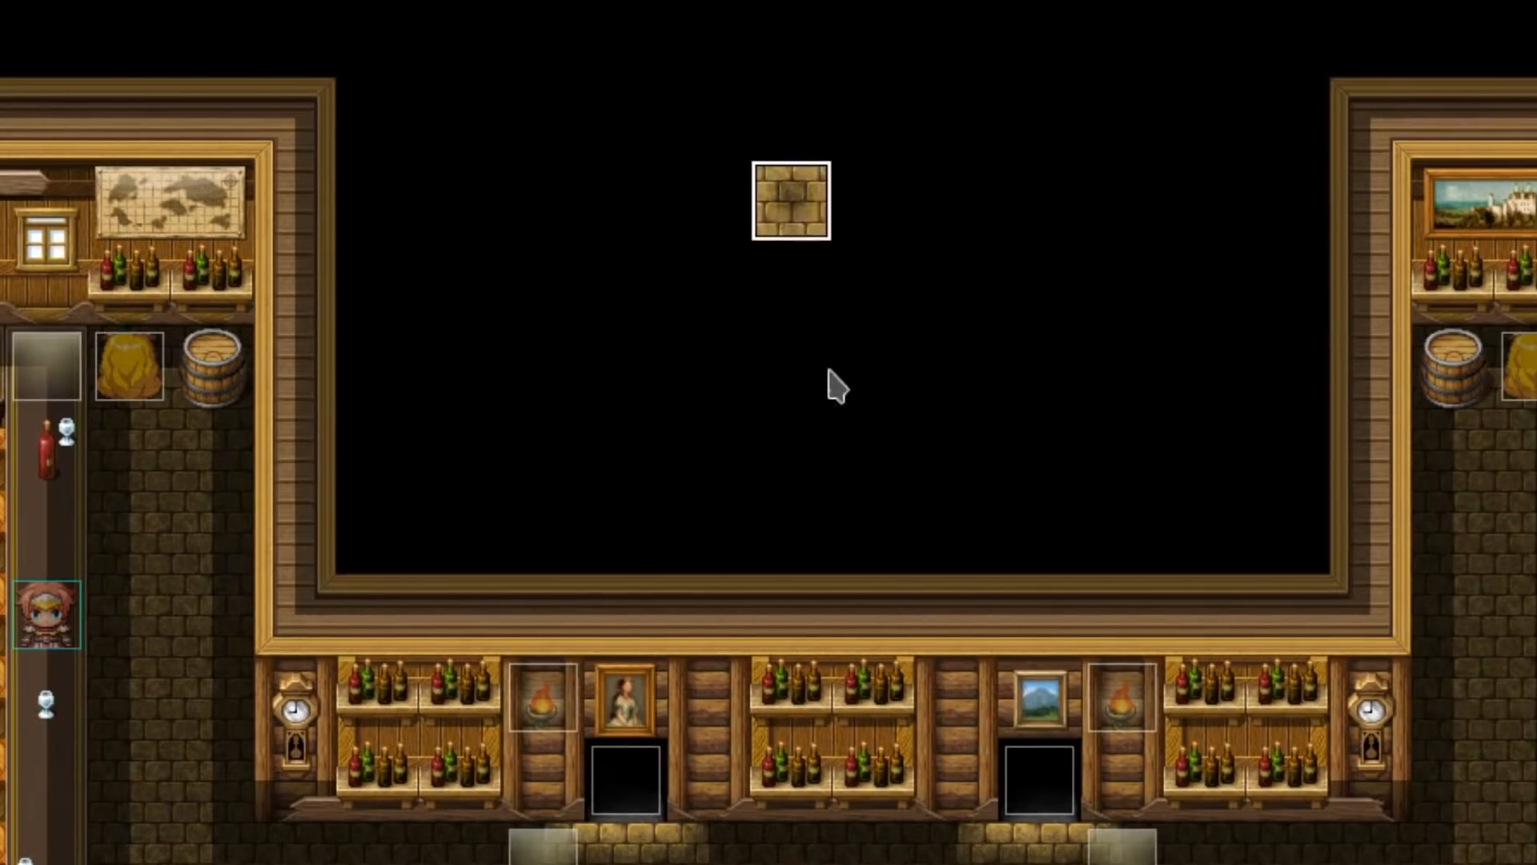
{"action": "mouse_move", "coordinate": [828, 370]}
{"action": "left_mouse_down"}
{"action": "mouse_move", "coordinate": [864, 353]}
{"action": "mouse_move", "coordinate": [847, 285]}
{"action": "mouse_move", "coordinate": [761, 280]}
{"action": "left_mouse_up"}
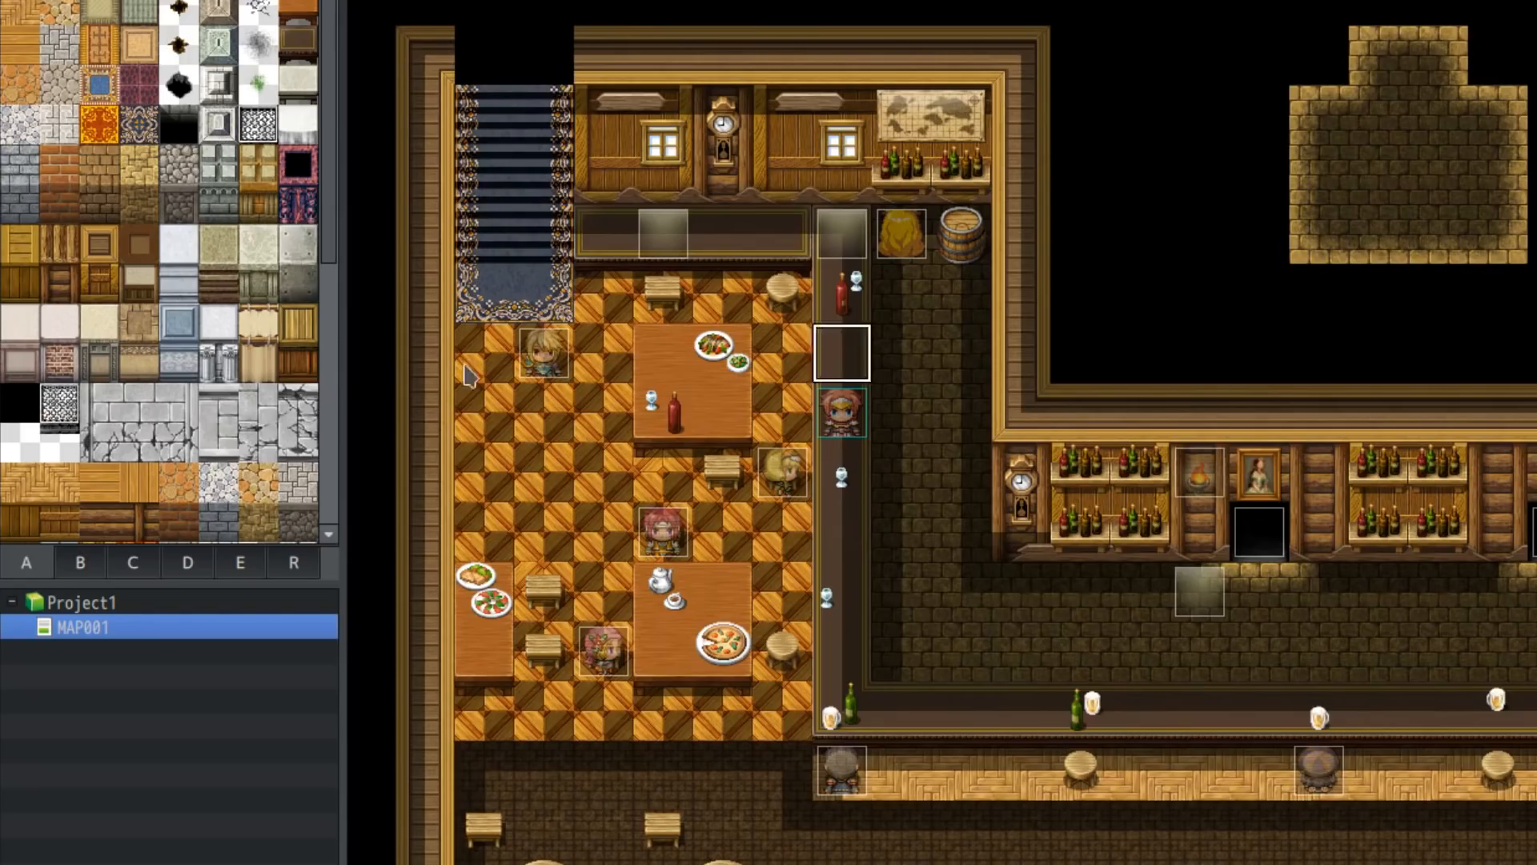
Step: Fill the cross-shaped floor area at the top right with a dark stone brick tile using the Fill tool
{"action": "scroll", "coordinate": [128, 452], "scroll_direction": "down", "scroll_amount": 3}
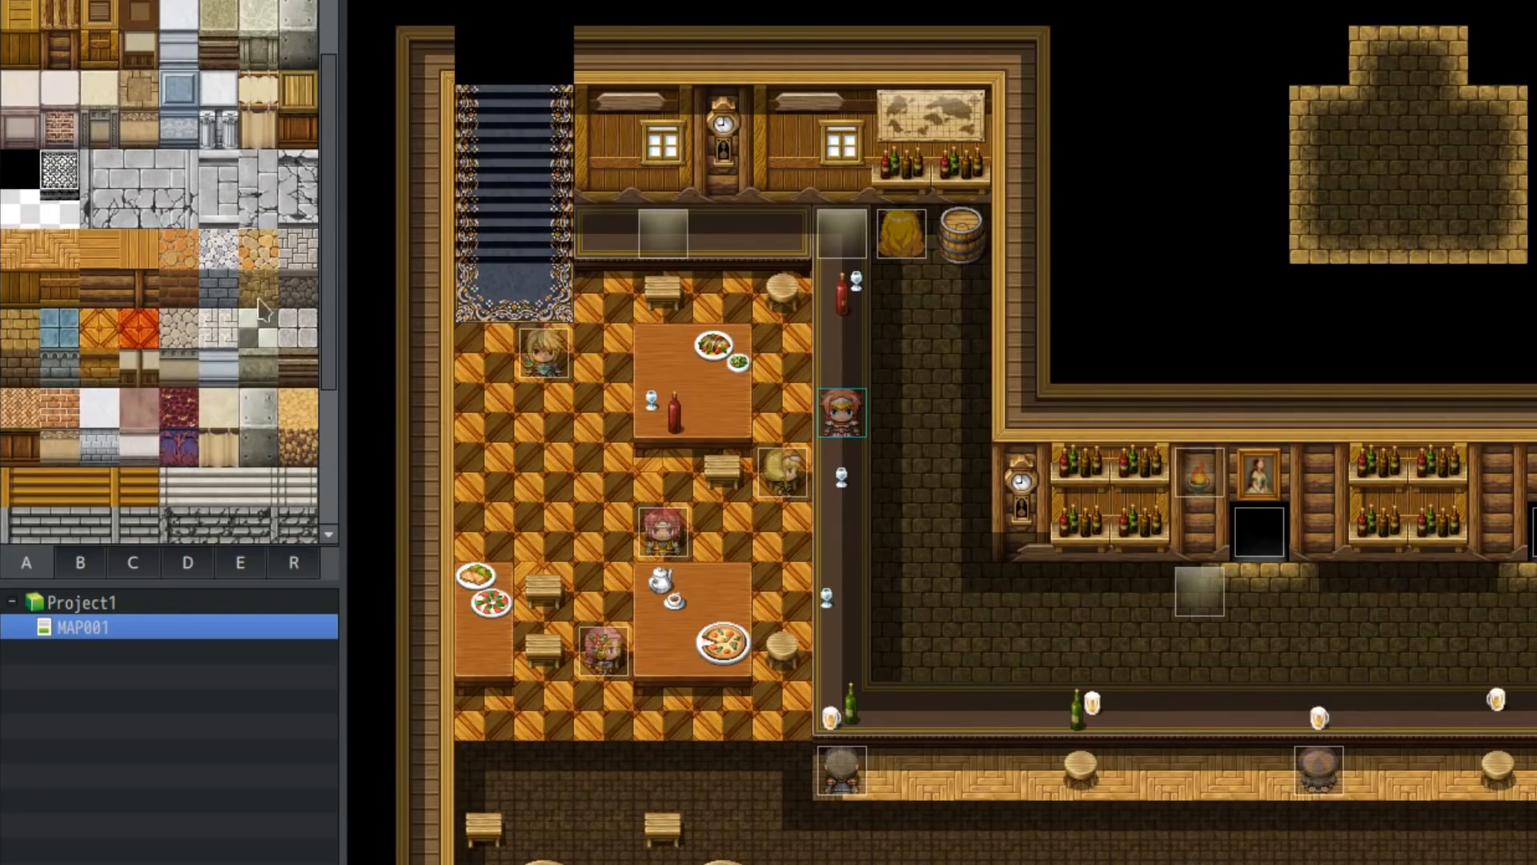
{"action": "mouse_move", "coordinate": [1215, 246]}
{"action": "left_mouse_down"}
{"action": "mouse_move", "coordinate": [1329, 265]}
{"action": "mouse_move", "coordinate": [1425, 160]}
{"action": "mouse_move", "coordinate": [1450, 60]}
{"action": "left_mouse_up"}
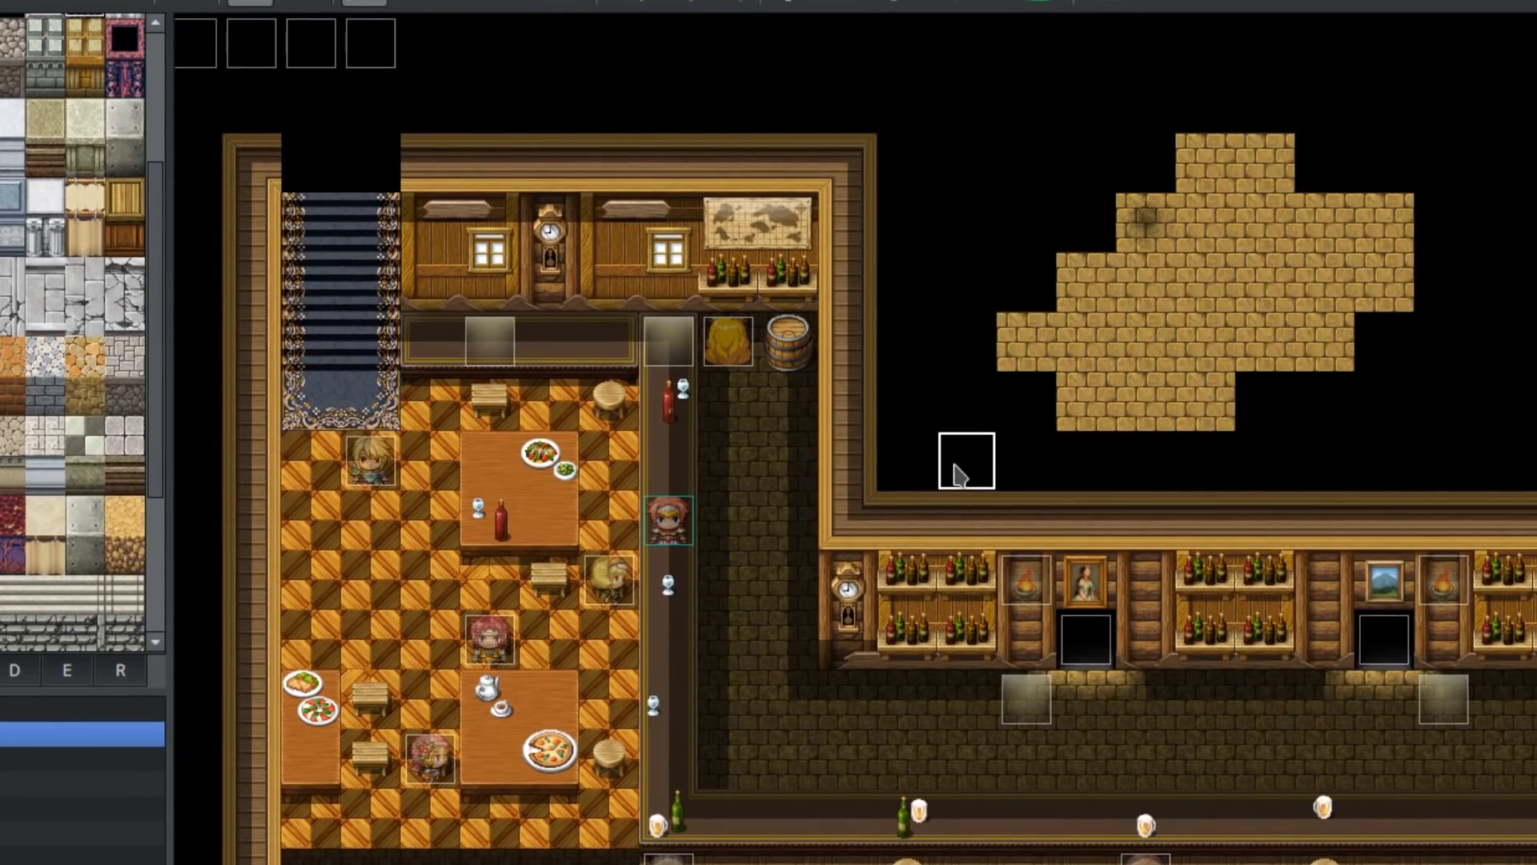
{"action": "scroll", "coordinate": [76, 328], "scroll_direction": "up", "scroll_amount": 3}
{"action": "left_click", "coordinate": [82, 161]}
{"action": "left_click_drag", "start_coordinate": [1082, 347], "coordinate": [1262, 233]}
{"action": "left_click_drag", "start_coordinate": [1139, 343], "coordinate": [1181, 395]}
{"action": "key", "text": "ctrl+z"}
{"action": "left_click", "coordinate": [500, 29]}
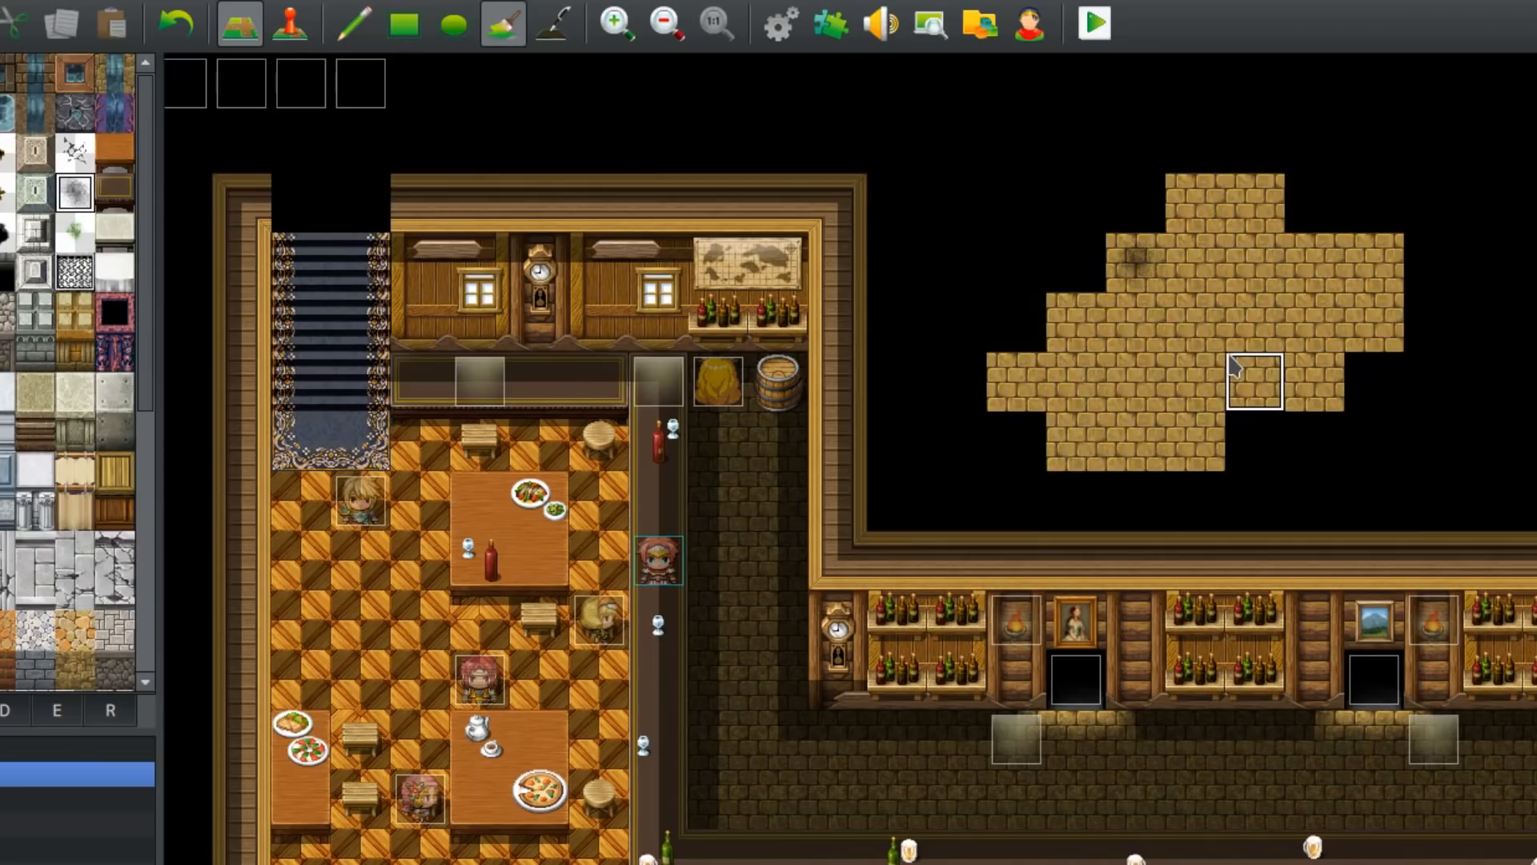
{"action": "left_click", "coordinate": [1249, 379]}
{"action": "left_click", "coordinate": [1159, 276]}
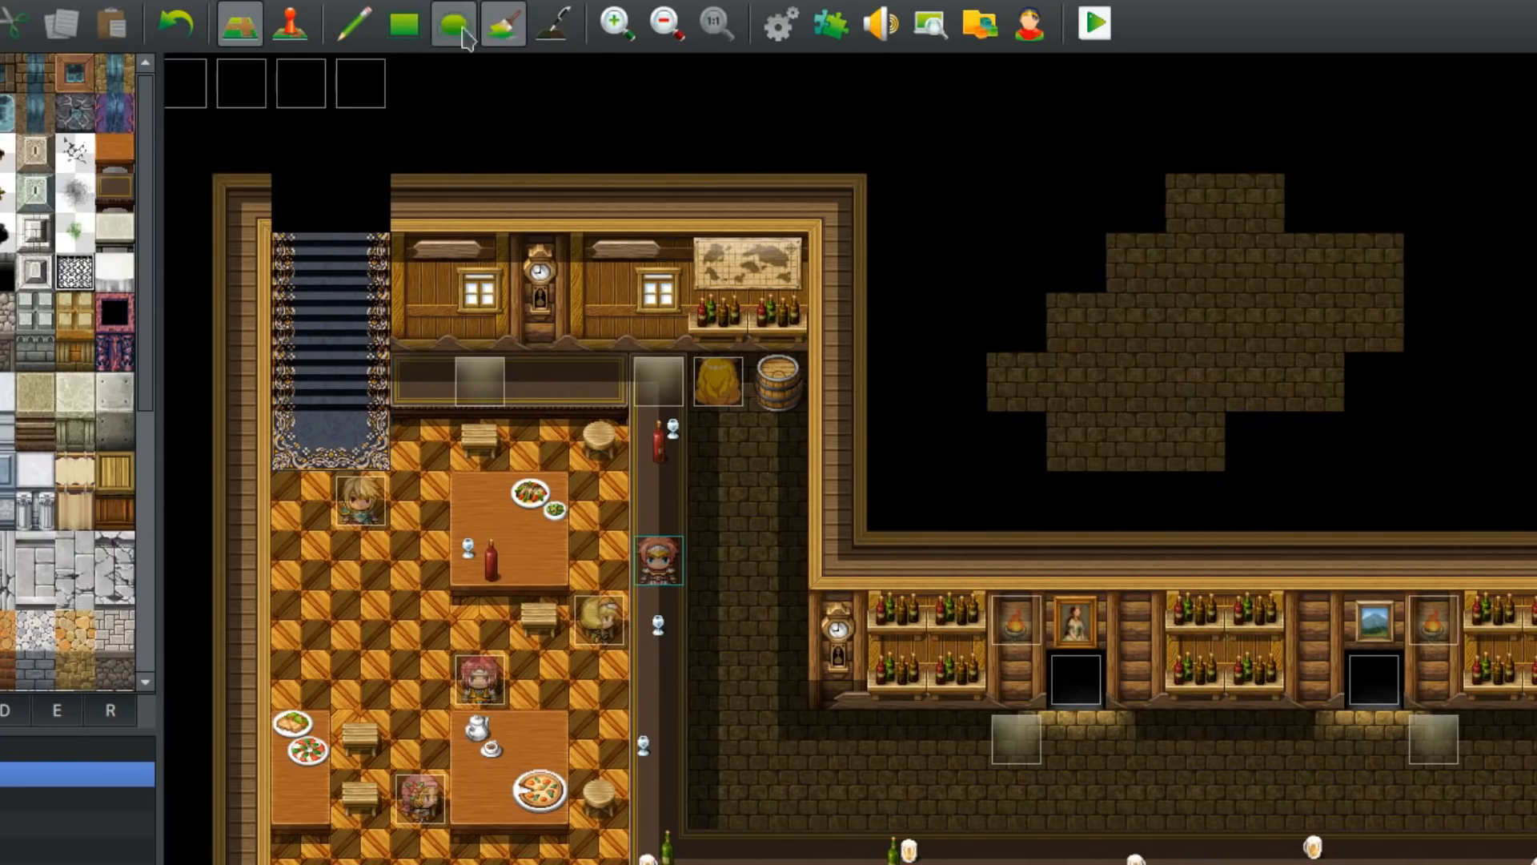
Step: Add shading across the dark stone floor area with the Shadow Pen, then return to the Pencil
{"action": "left_click", "coordinate": [544, 32]}
{"action": "mouse_move", "coordinate": [1088, 484]}
{"action": "left_mouse_down"}
{"action": "mouse_move", "coordinate": [1060, 453]}
{"action": "mouse_move", "coordinate": [1091, 425]}
{"action": "mouse_move", "coordinate": [1173, 446]}
{"action": "mouse_move", "coordinate": [1122, 456]}
{"action": "mouse_move", "coordinate": [1188, 455]}
{"action": "mouse_move", "coordinate": [1240, 395]}
{"action": "mouse_move", "coordinate": [1297, 395]}
{"action": "mouse_move", "coordinate": [1324, 367]}
{"action": "mouse_move", "coordinate": [1125, 370]}
{"action": "mouse_move", "coordinate": [1050, 405]}
{"action": "mouse_move", "coordinate": [1025, 367]}
{"action": "mouse_move", "coordinate": [998, 398]}
{"action": "mouse_move", "coordinate": [1064, 335]}
{"action": "mouse_move", "coordinate": [1389, 336]}
{"action": "mouse_move", "coordinate": [1386, 305]}
{"action": "mouse_move", "coordinate": [1324, 309]}
{"action": "mouse_move", "coordinate": [1297, 275]}
{"action": "mouse_move", "coordinate": [1266, 309]}
{"action": "mouse_move", "coordinate": [1153, 292]}
{"action": "left_mouse_up"}
{"action": "left_click", "coordinate": [353, 24]}
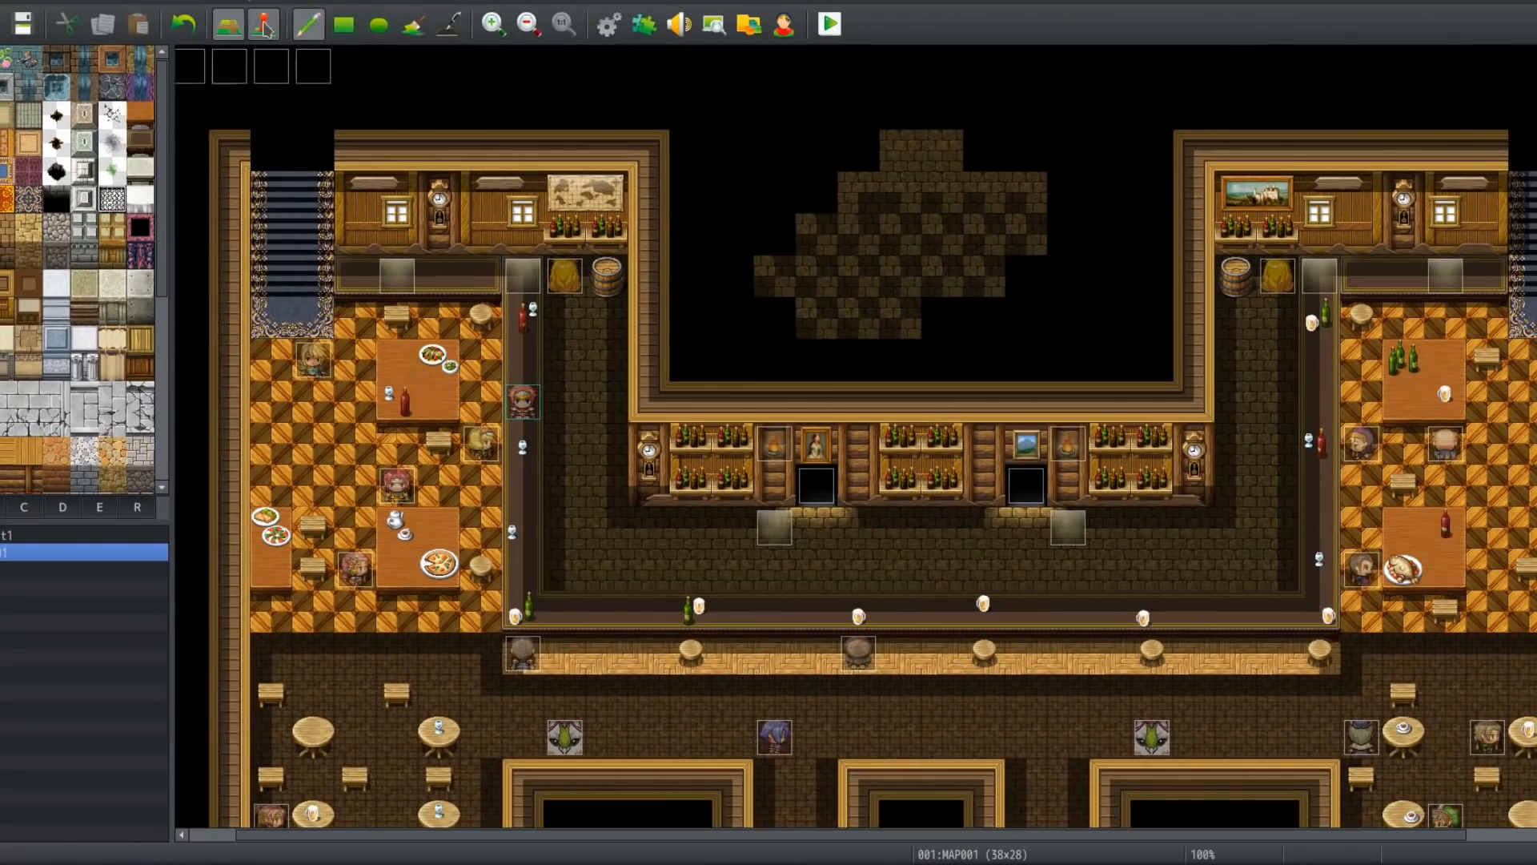
Step: Open the ANIM_LIGHT_1 event in event mode and inspect its name and image without changing them
{"action": "left_click", "coordinate": [266, 28]}
{"action": "middle_click_drag", "start_coordinate": [430, 164], "coordinate": [481, 163]}
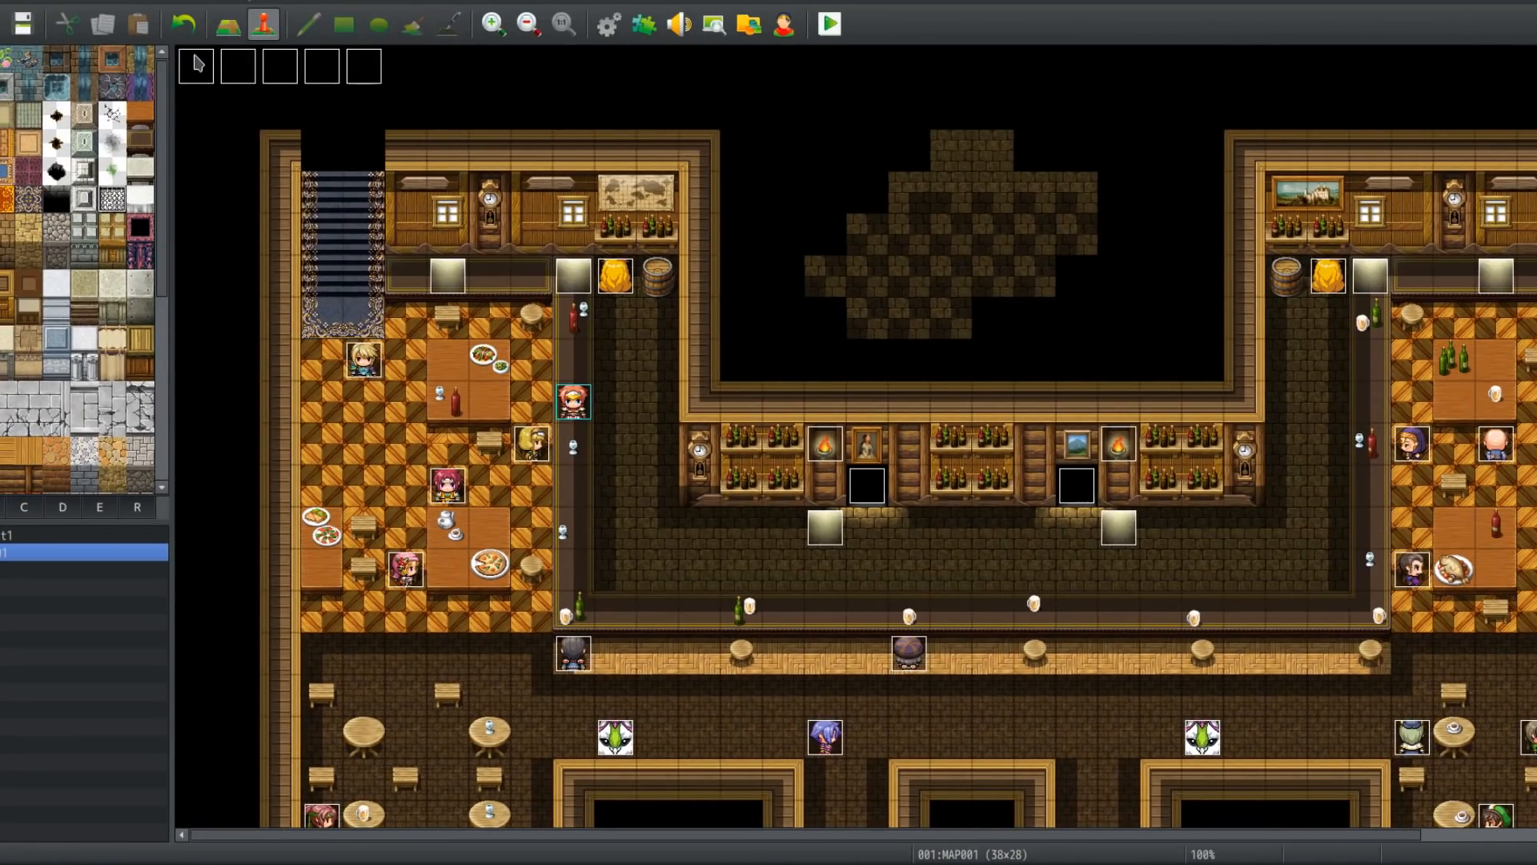
{"action": "left_click", "coordinate": [194, 61]}
{"action": "double_click", "coordinate": [575, 275]}
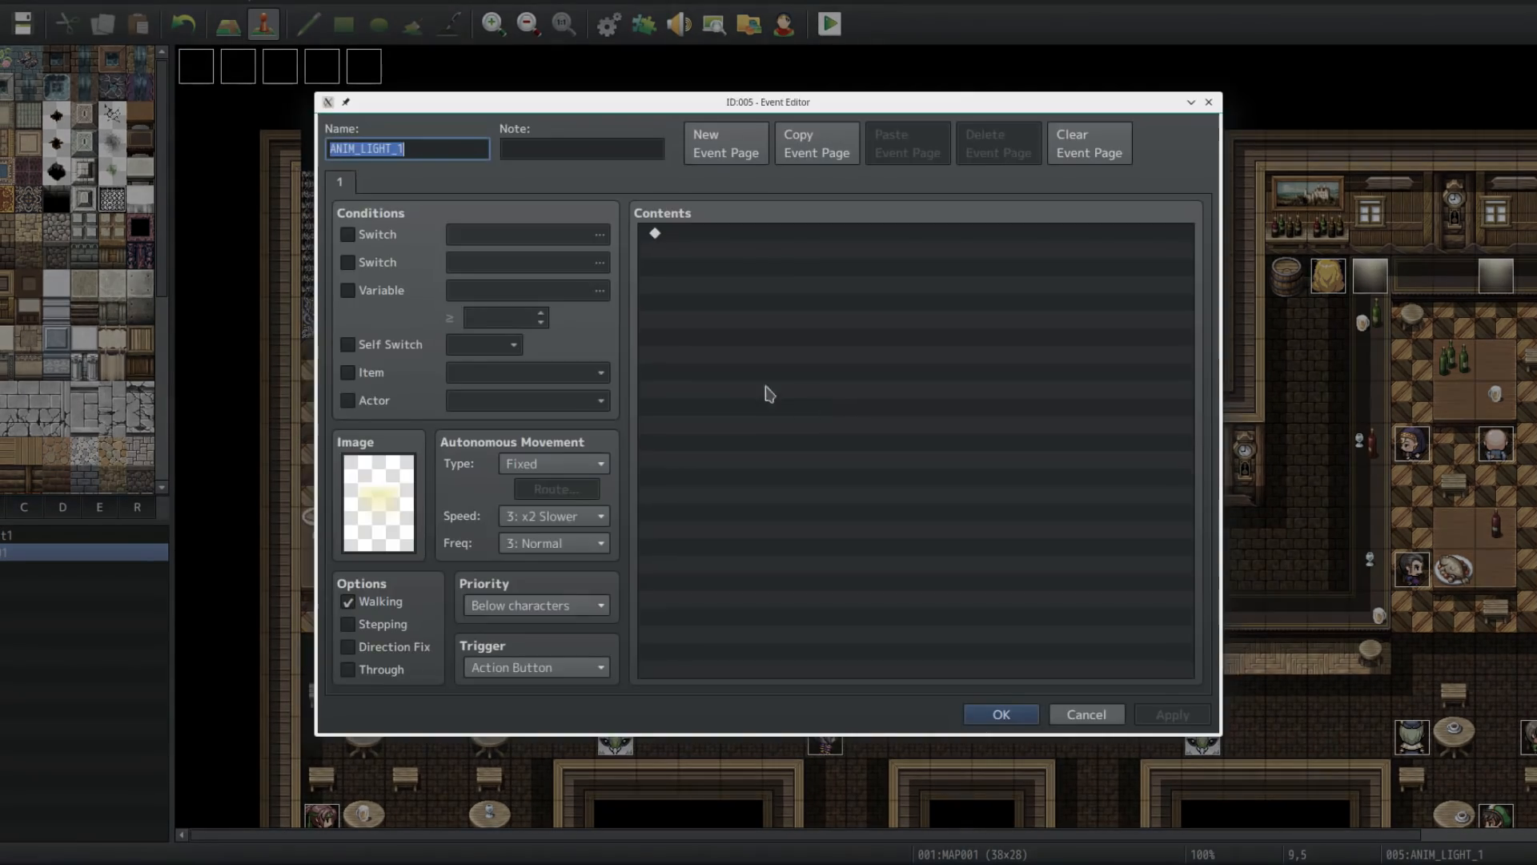
{"action": "left_click", "coordinate": [445, 150]}
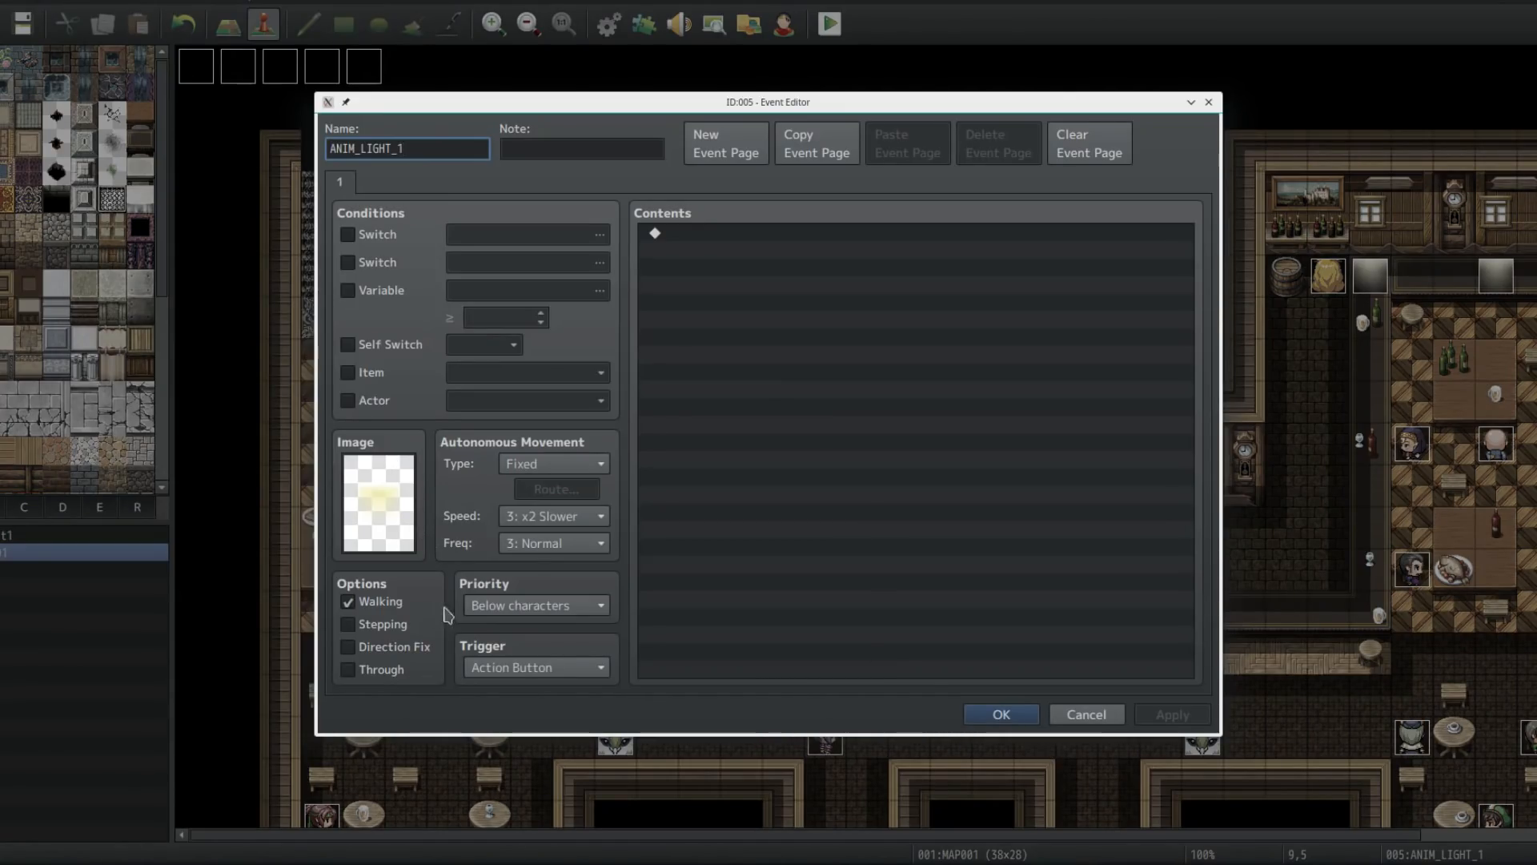
{"action": "double_click", "coordinate": [378, 503]}
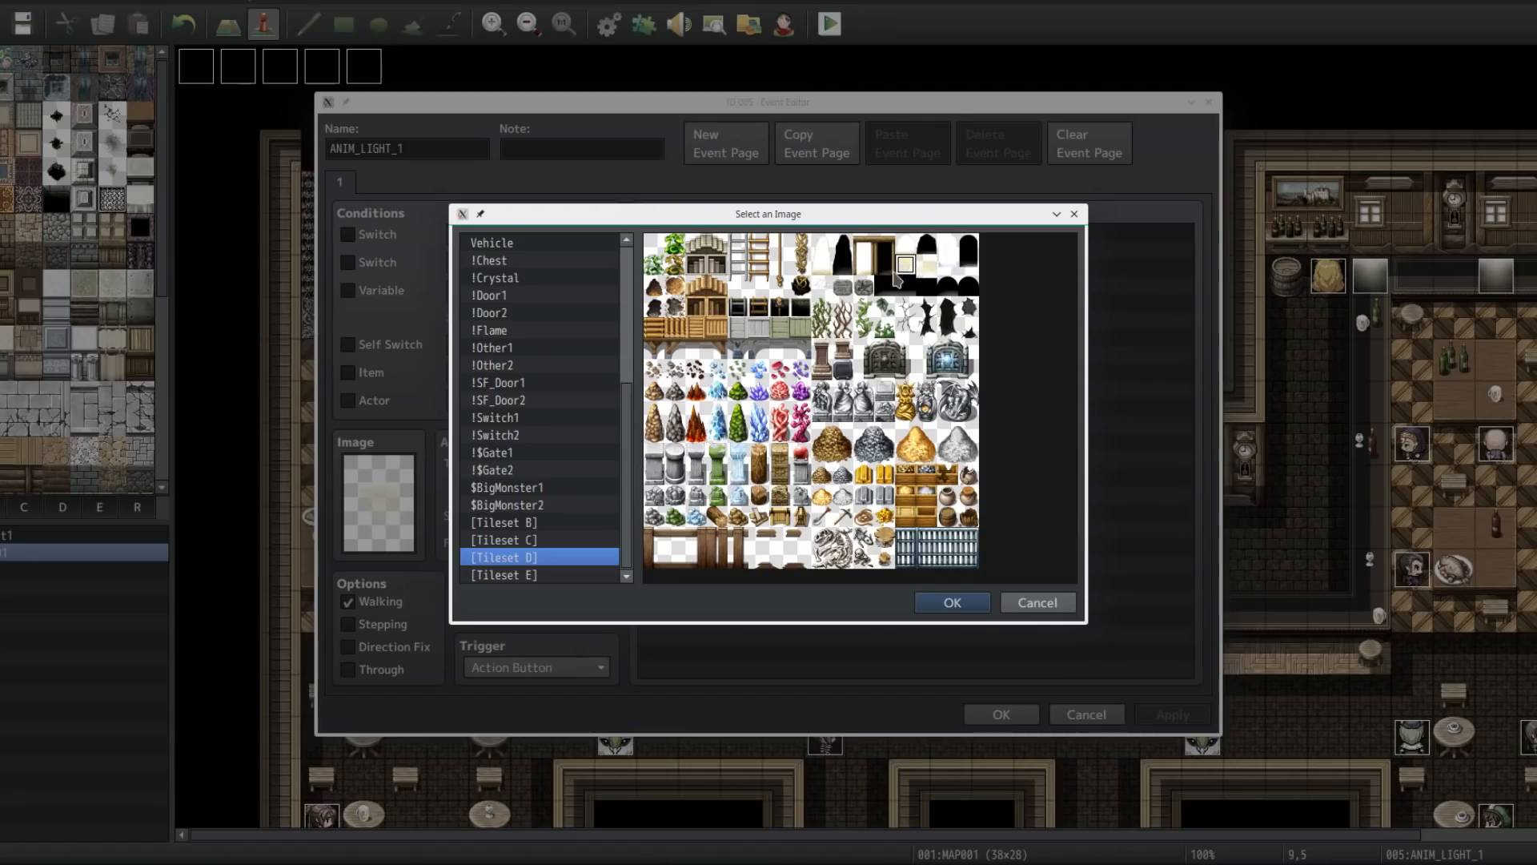
{"action": "left_click", "coordinate": [953, 603]}
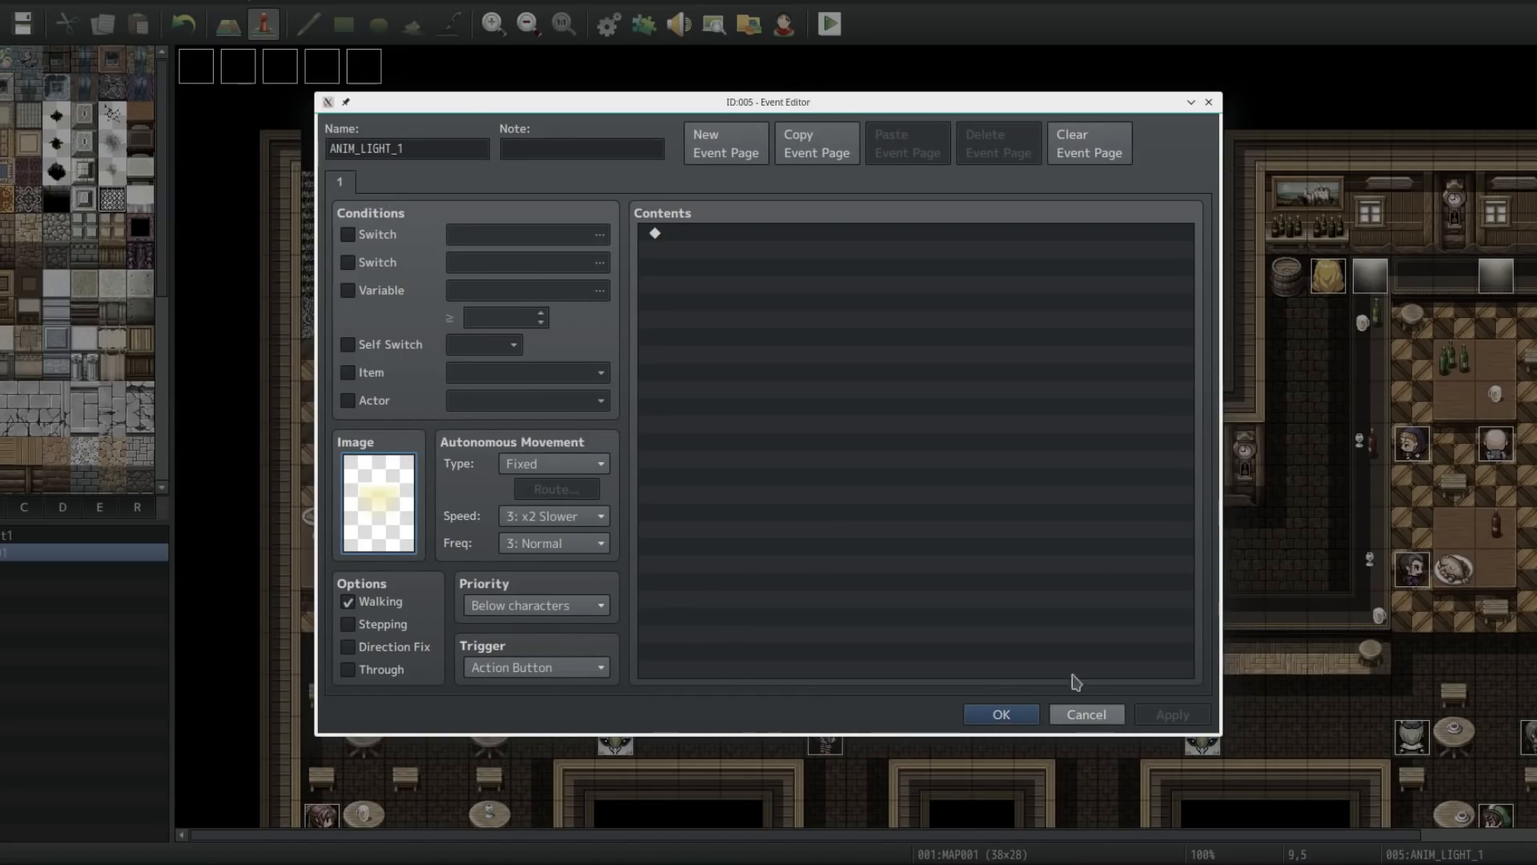
{"action": "left_click", "coordinate": [448, 146]}
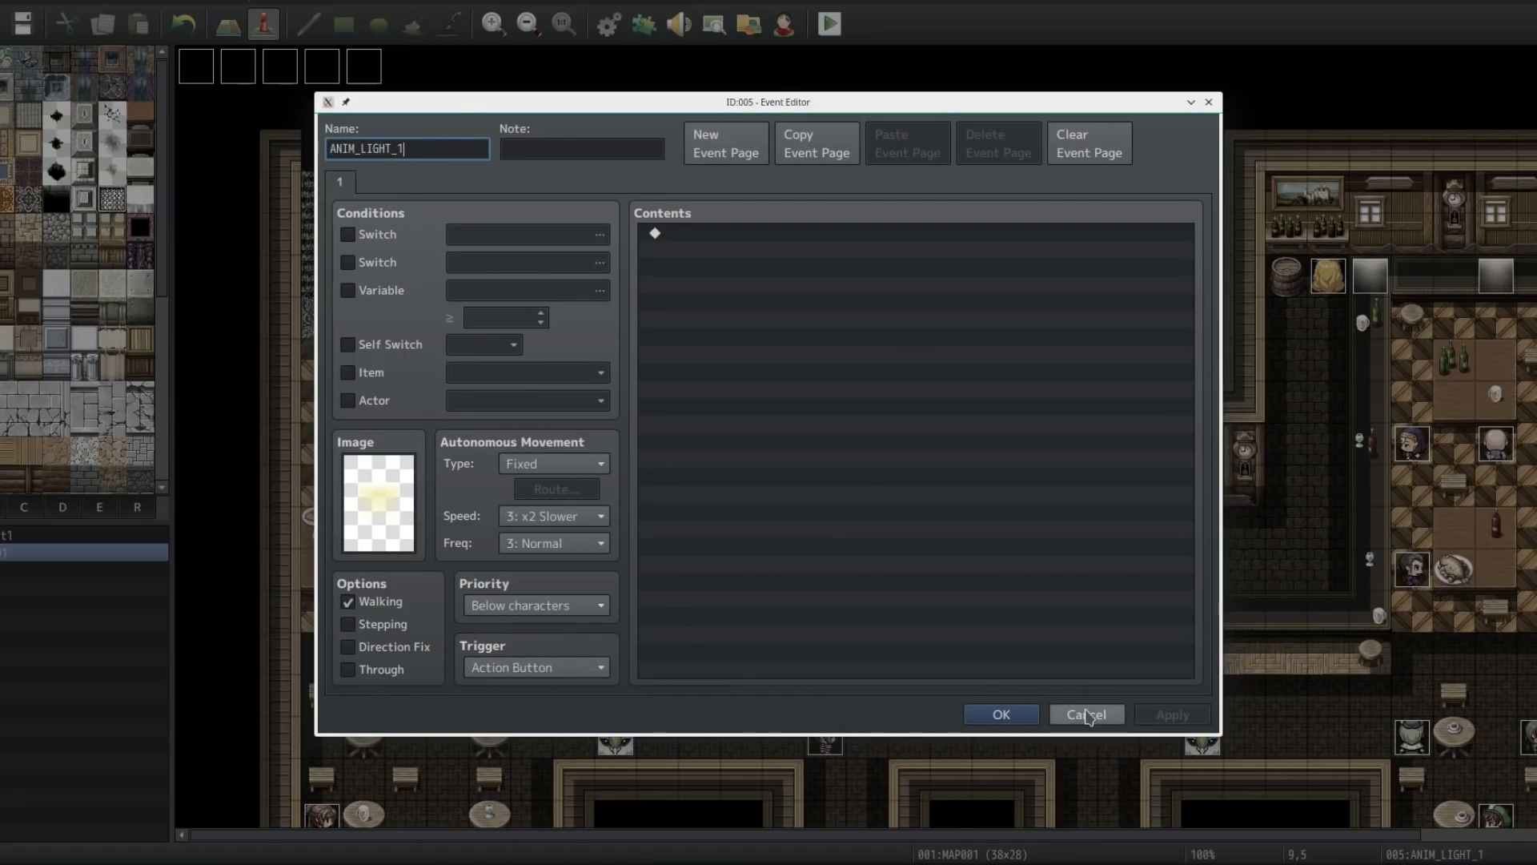
{"action": "left_click", "coordinate": [1087, 714]}
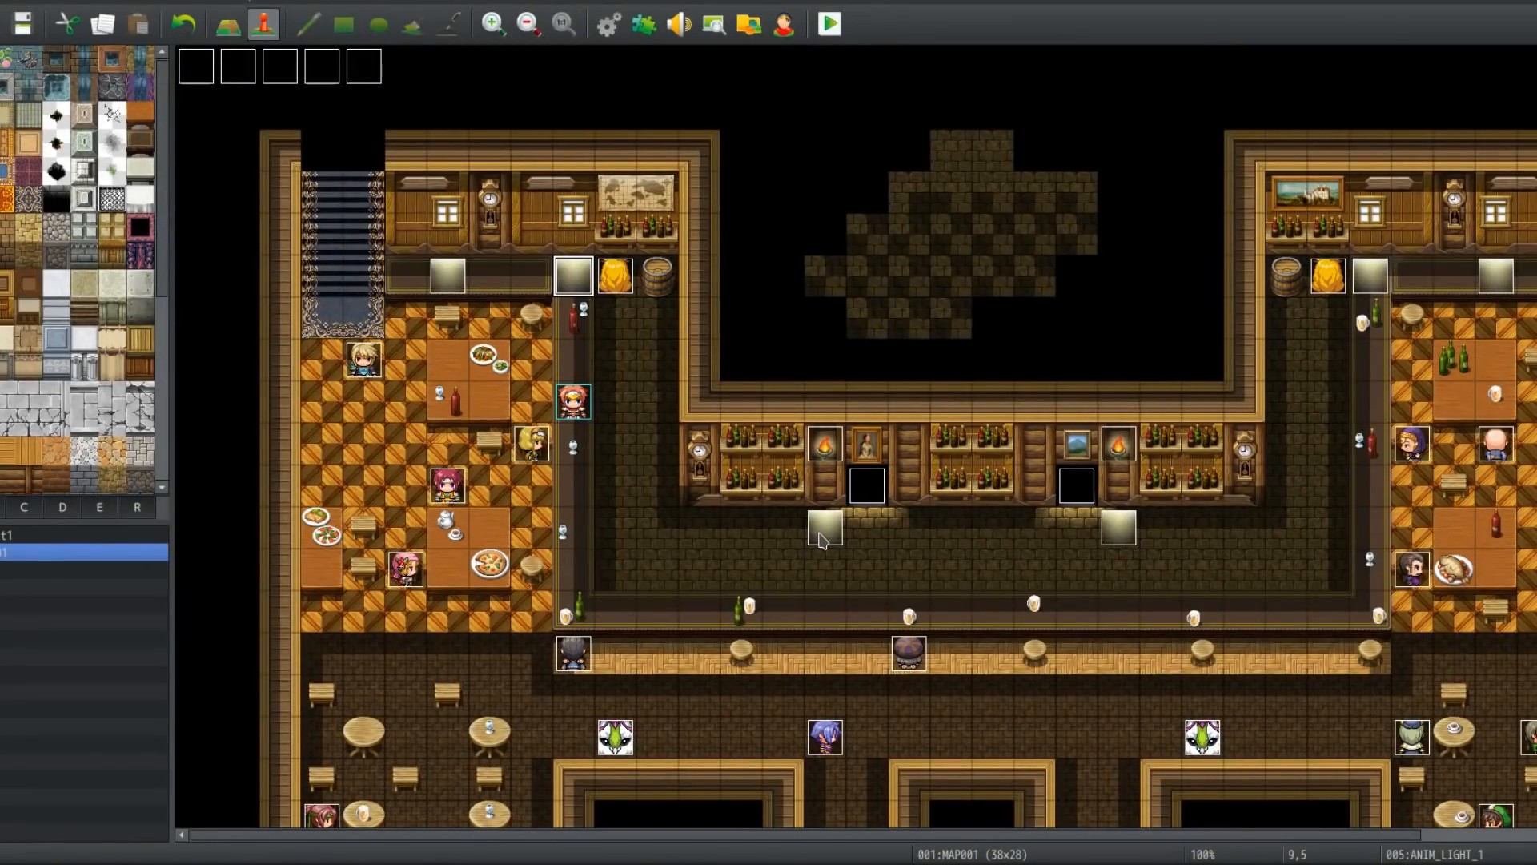
Step: Open the LIGHT_PROCESSOR event and review the ANIM_LIGHT_1 movement route's blend mode, opacity and wait commands
{"action": "double_click", "coordinate": [200, 59]}
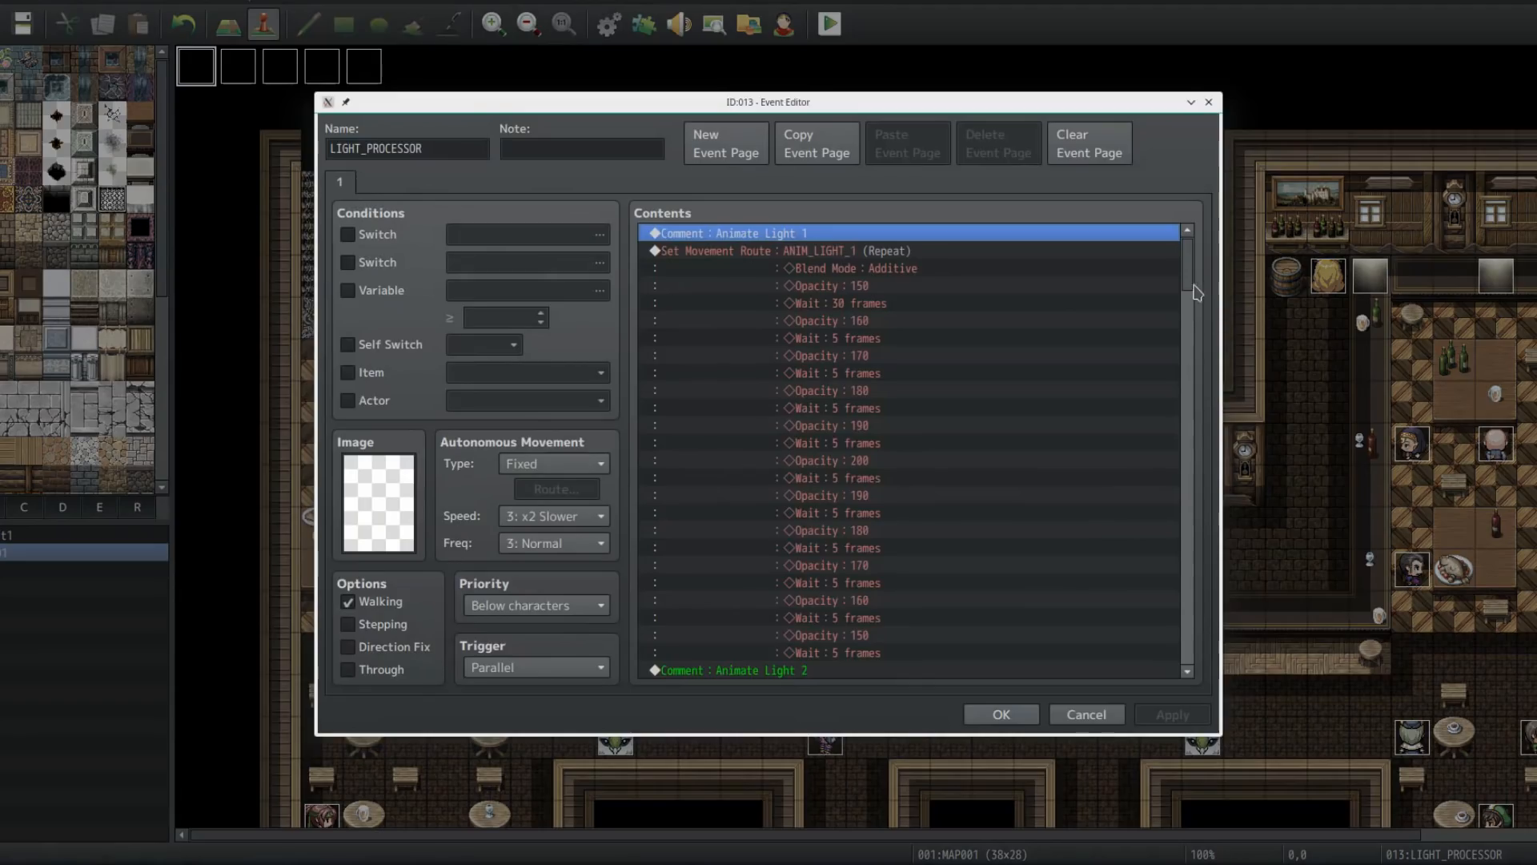
{"action": "left_click", "coordinate": [1049, 253]}
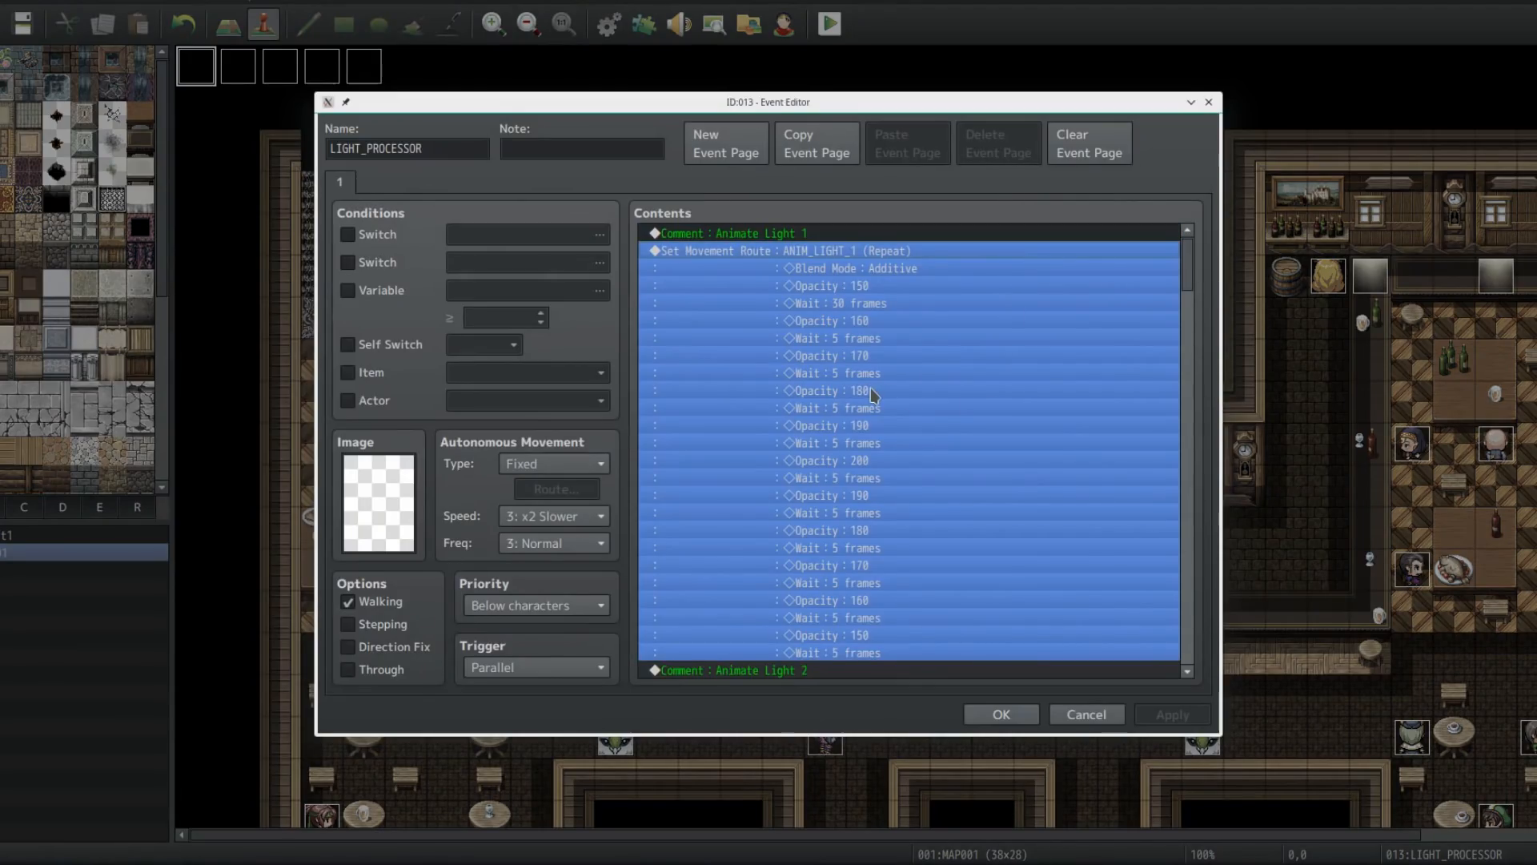
{"action": "double_click", "coordinate": [871, 392]}
{"action": "left_click_drag", "start_coordinate": [641, 424], "coordinate": [641, 327]}
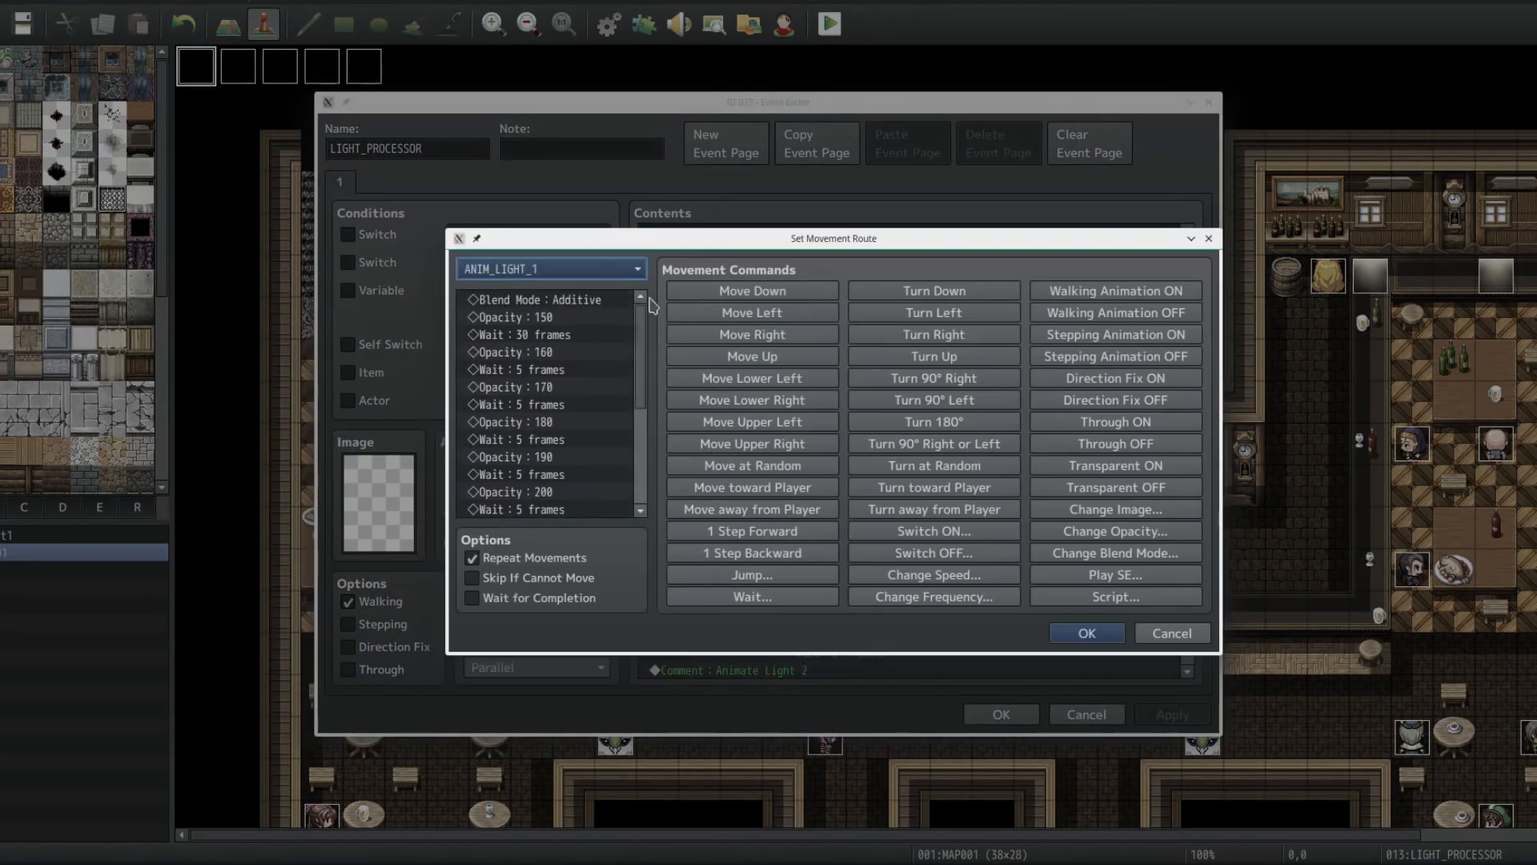
{"action": "left_click", "coordinate": [594, 302]}
{"action": "left_click", "coordinate": [567, 318]}
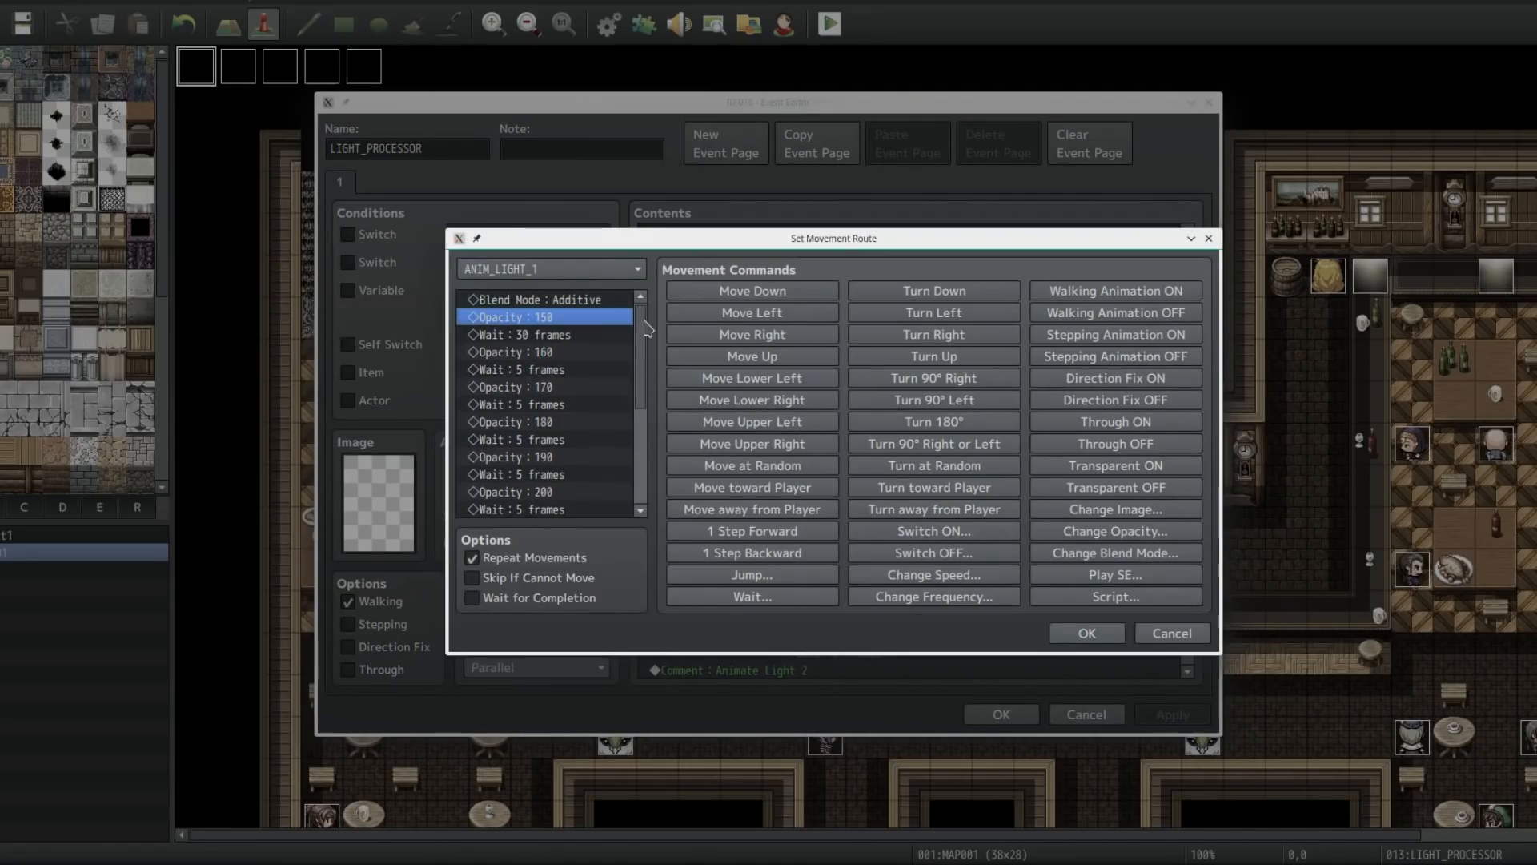
{"action": "left_click", "coordinate": [580, 339]}
{"action": "left_click", "coordinate": [594, 317]}
{"action": "left_click", "coordinate": [588, 301]}
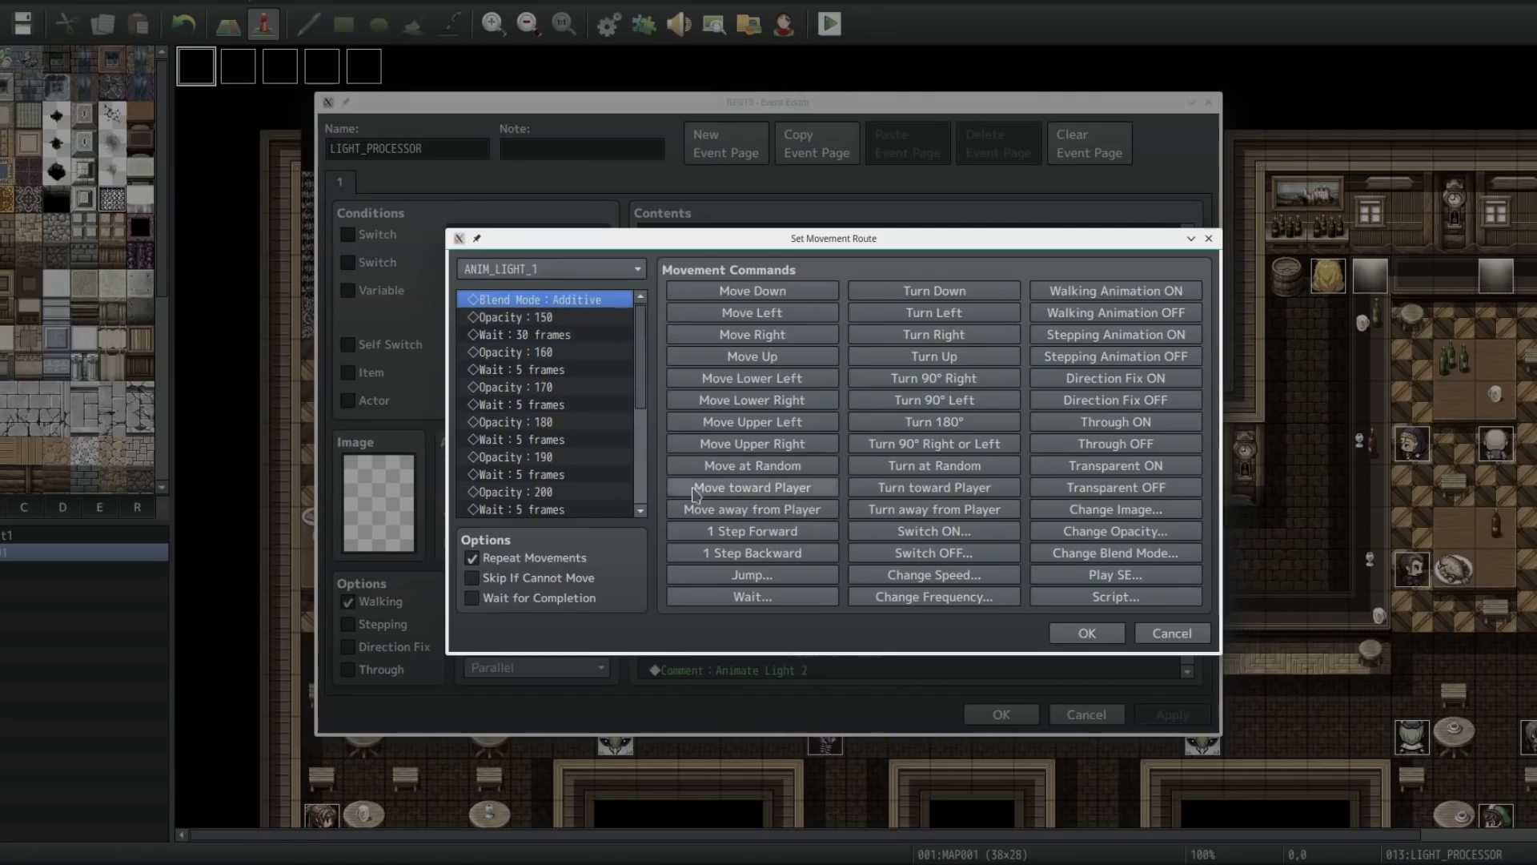
{"action": "left_click", "coordinate": [1181, 630]}
Step: Reopen the ANIM_LIGHT_1 movement route in LIGHT_PROCESSOR and step through its opacity and wait commands
{"action": "left_click", "coordinate": [445, 153]}
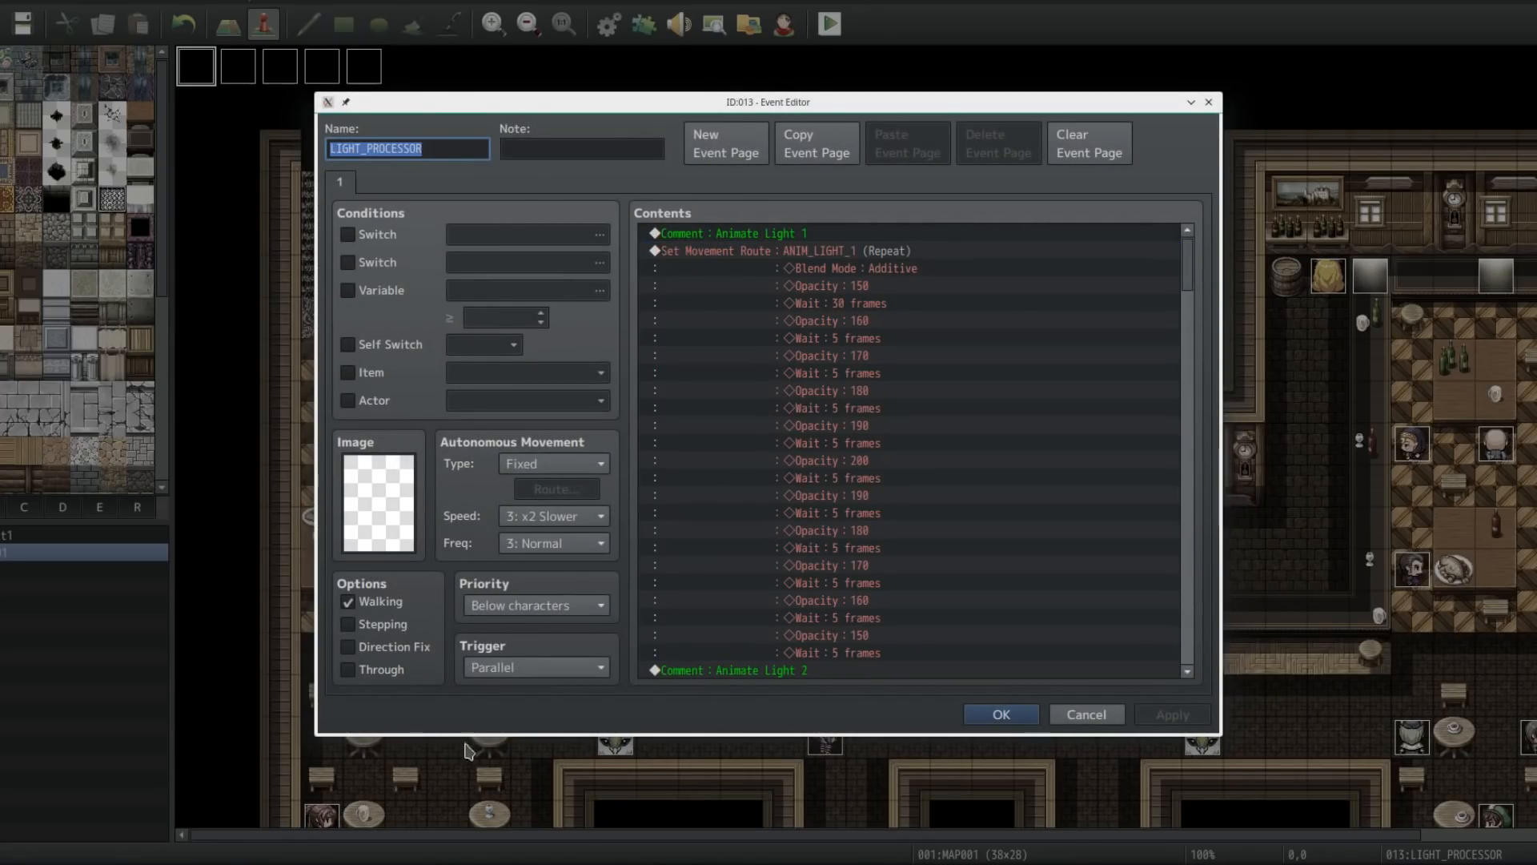
{"action": "left_click_drag", "start_coordinate": [443, 146], "coordinate": [249, 139]}
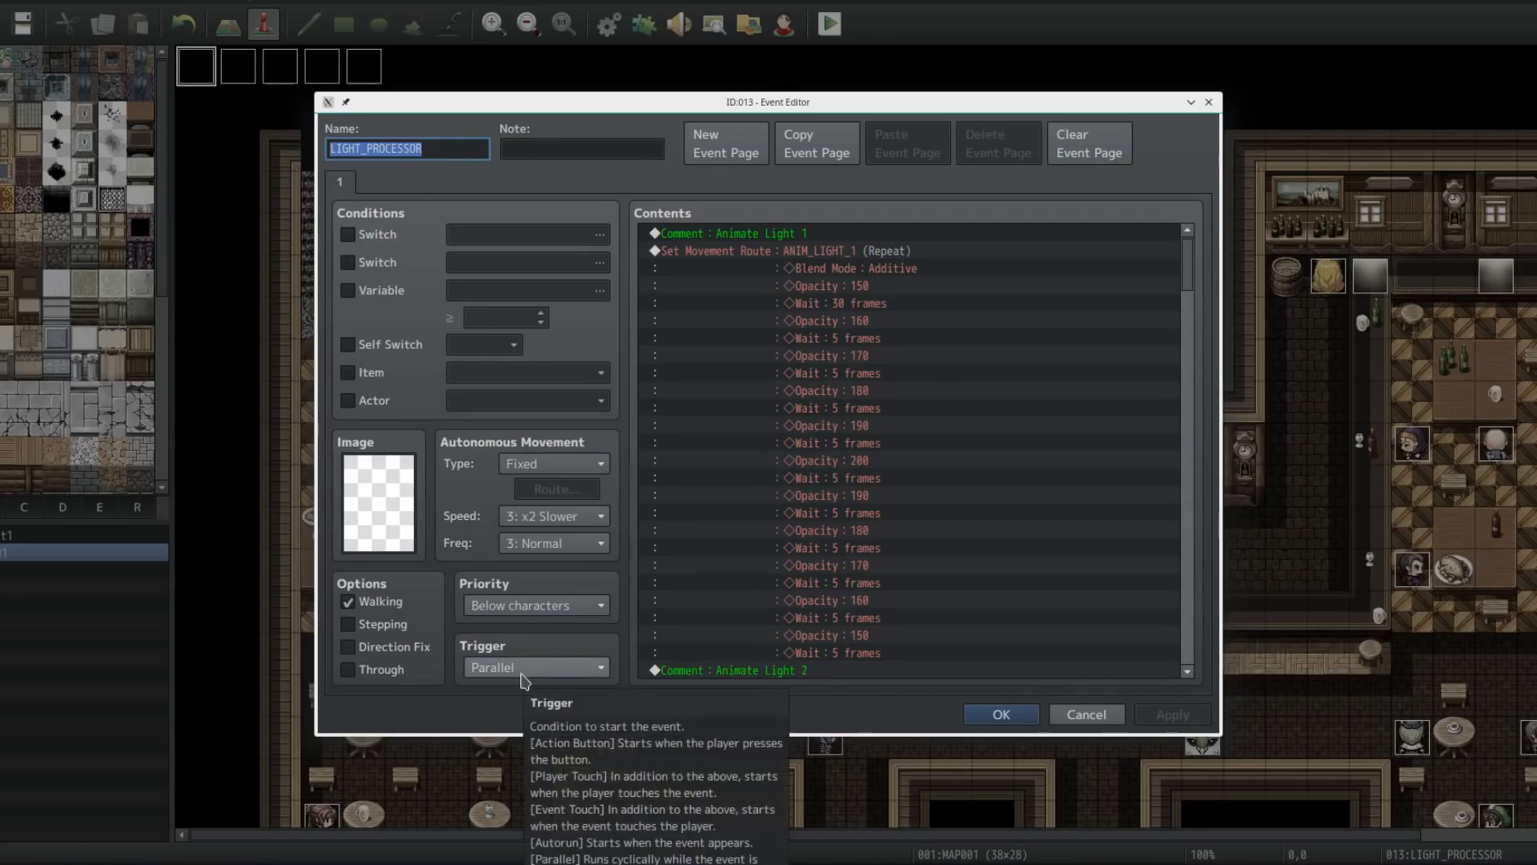
{"action": "left_click", "coordinate": [874, 251]}
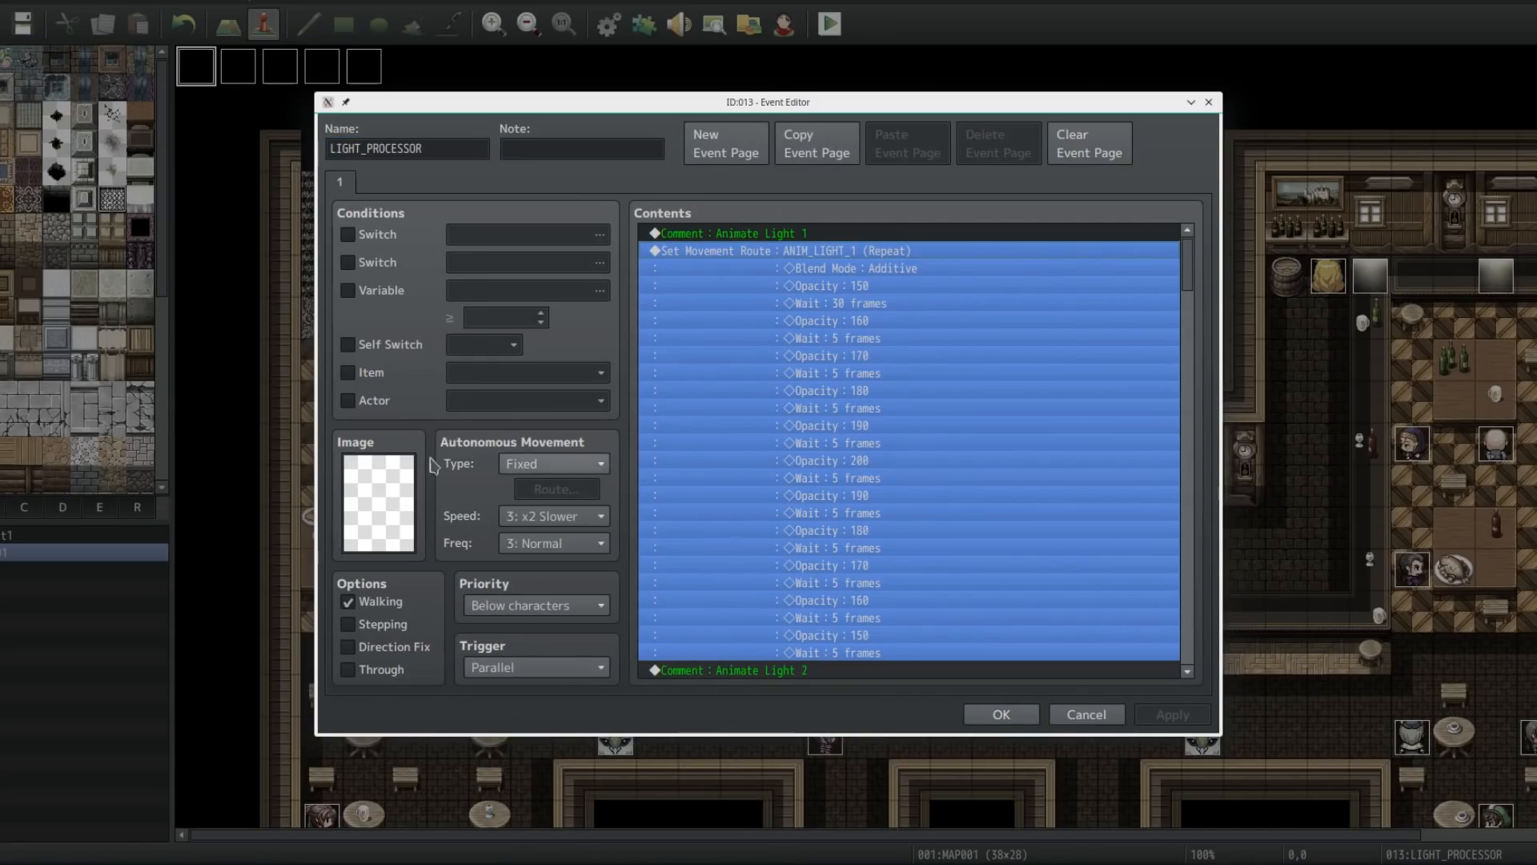
{"action": "double_click", "coordinate": [785, 292]}
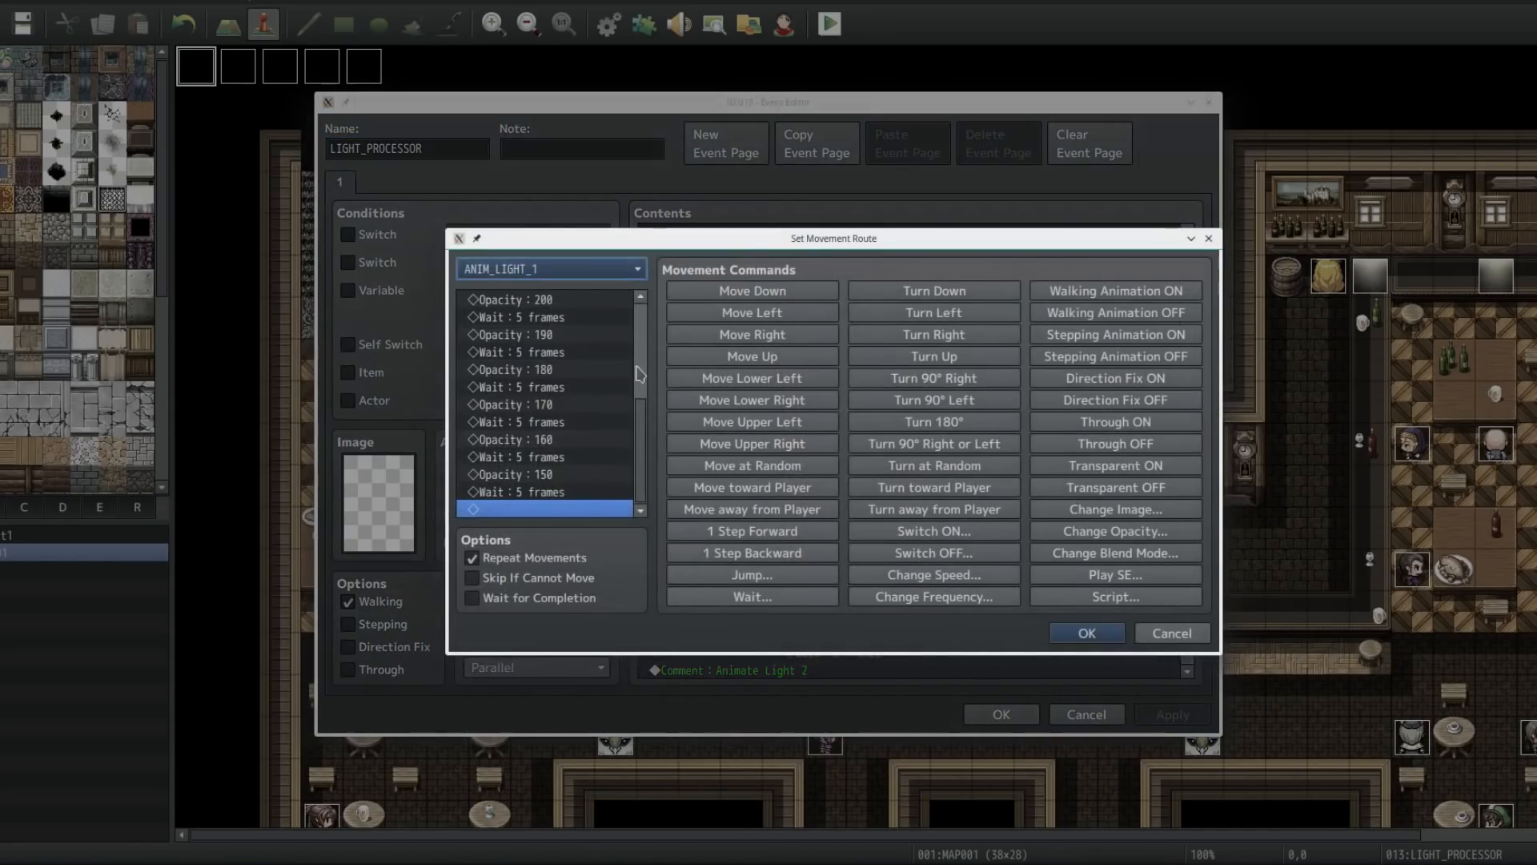
{"action": "left_click_drag", "start_coordinate": [640, 401], "coordinate": [638, 293]}
{"action": "left_click", "coordinate": [613, 267]}
{"action": "left_click", "coordinate": [373, 362]}
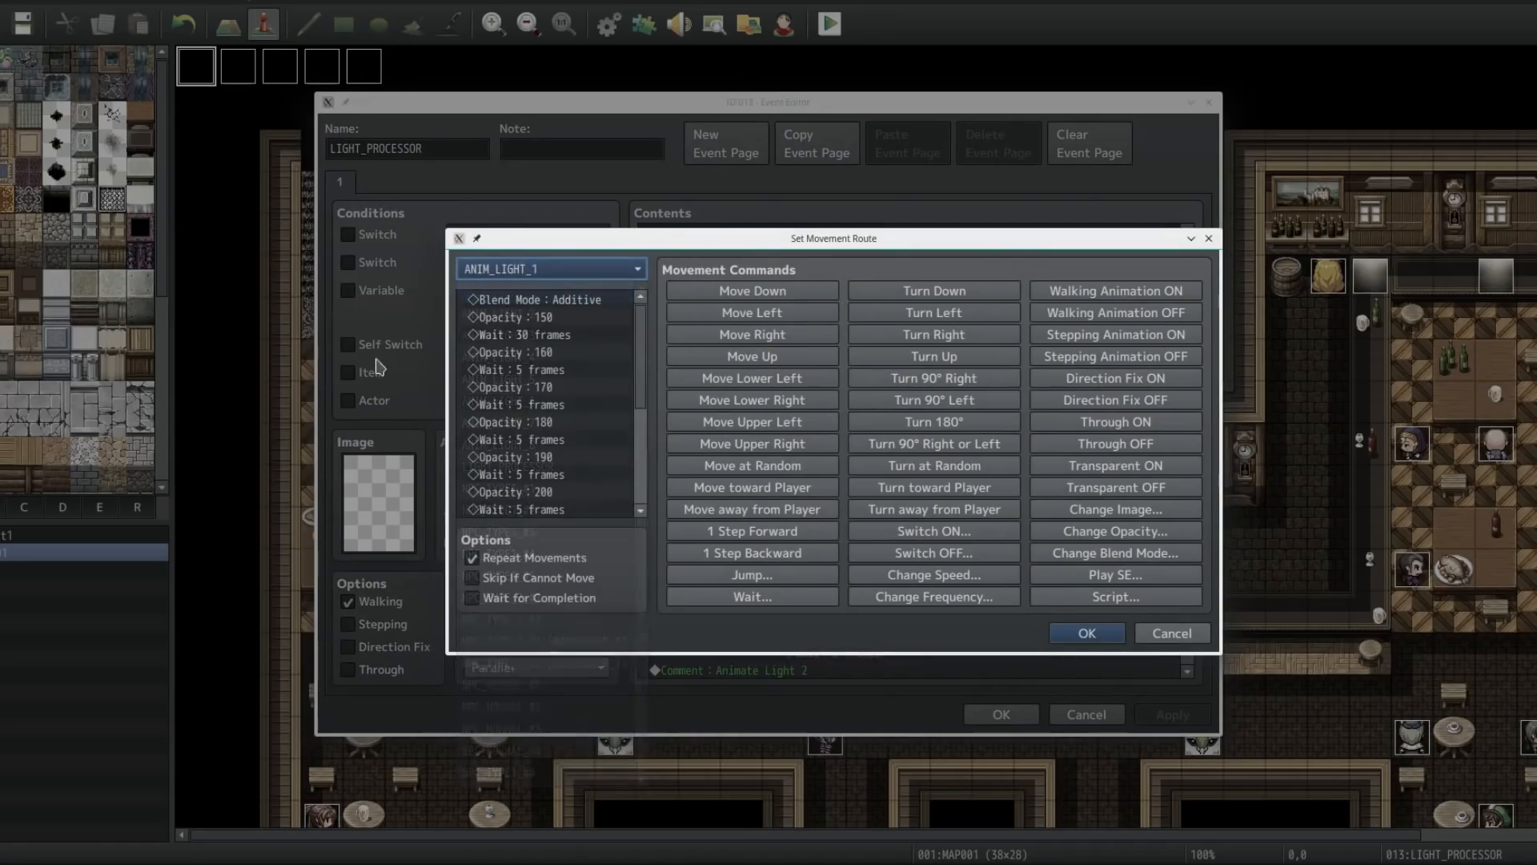
{"action": "scroll", "coordinate": [544, 416], "scroll_direction": "down", "scroll_amount": 5}
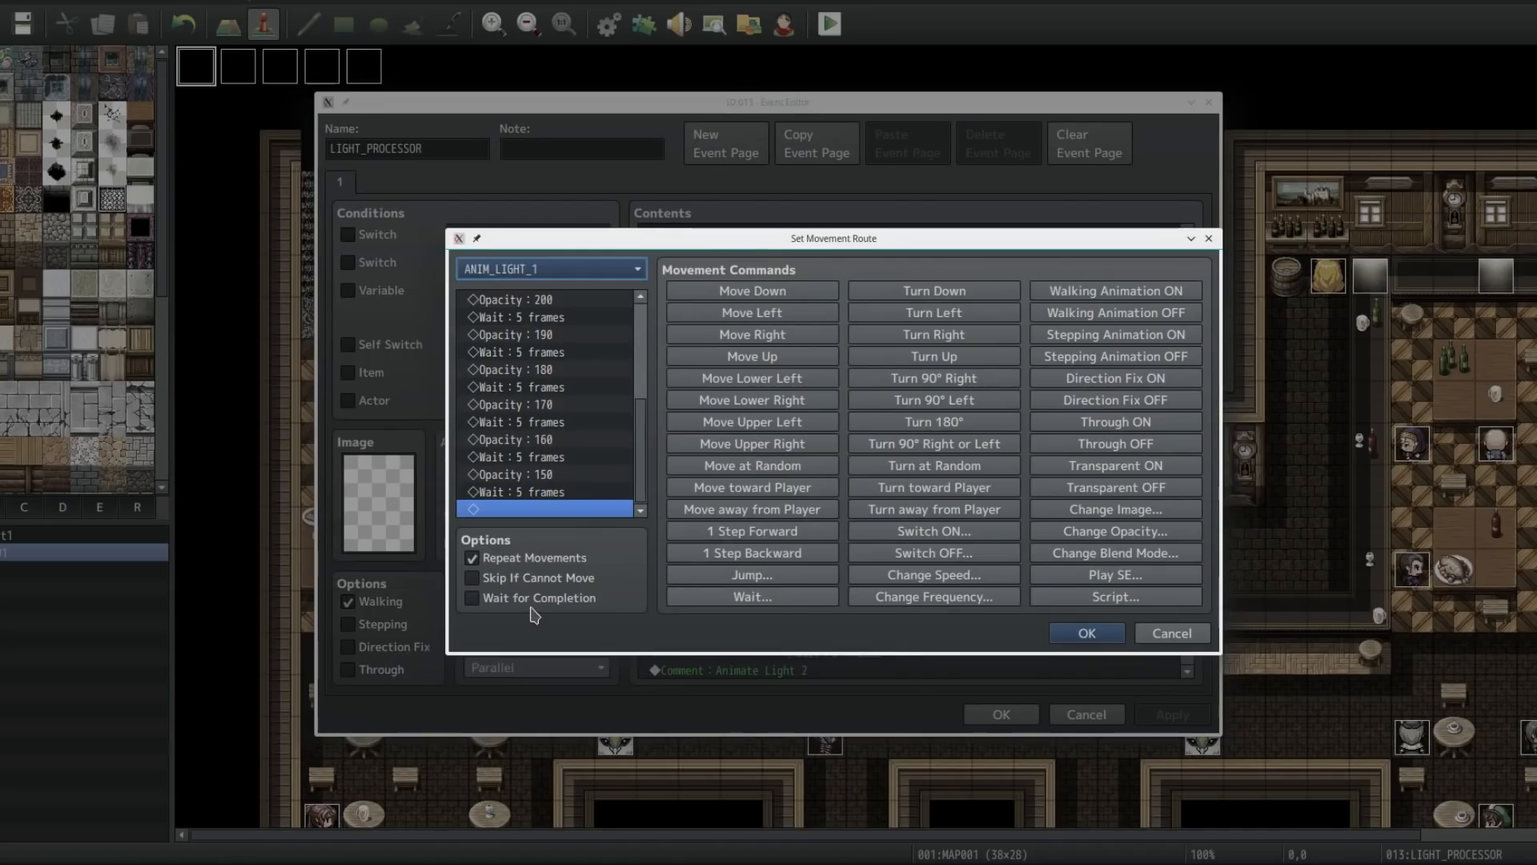
{"action": "scroll", "coordinate": [630, 485], "scroll_direction": "up", "scroll_amount": 4}
{"action": "left_click", "coordinate": [577, 318]}
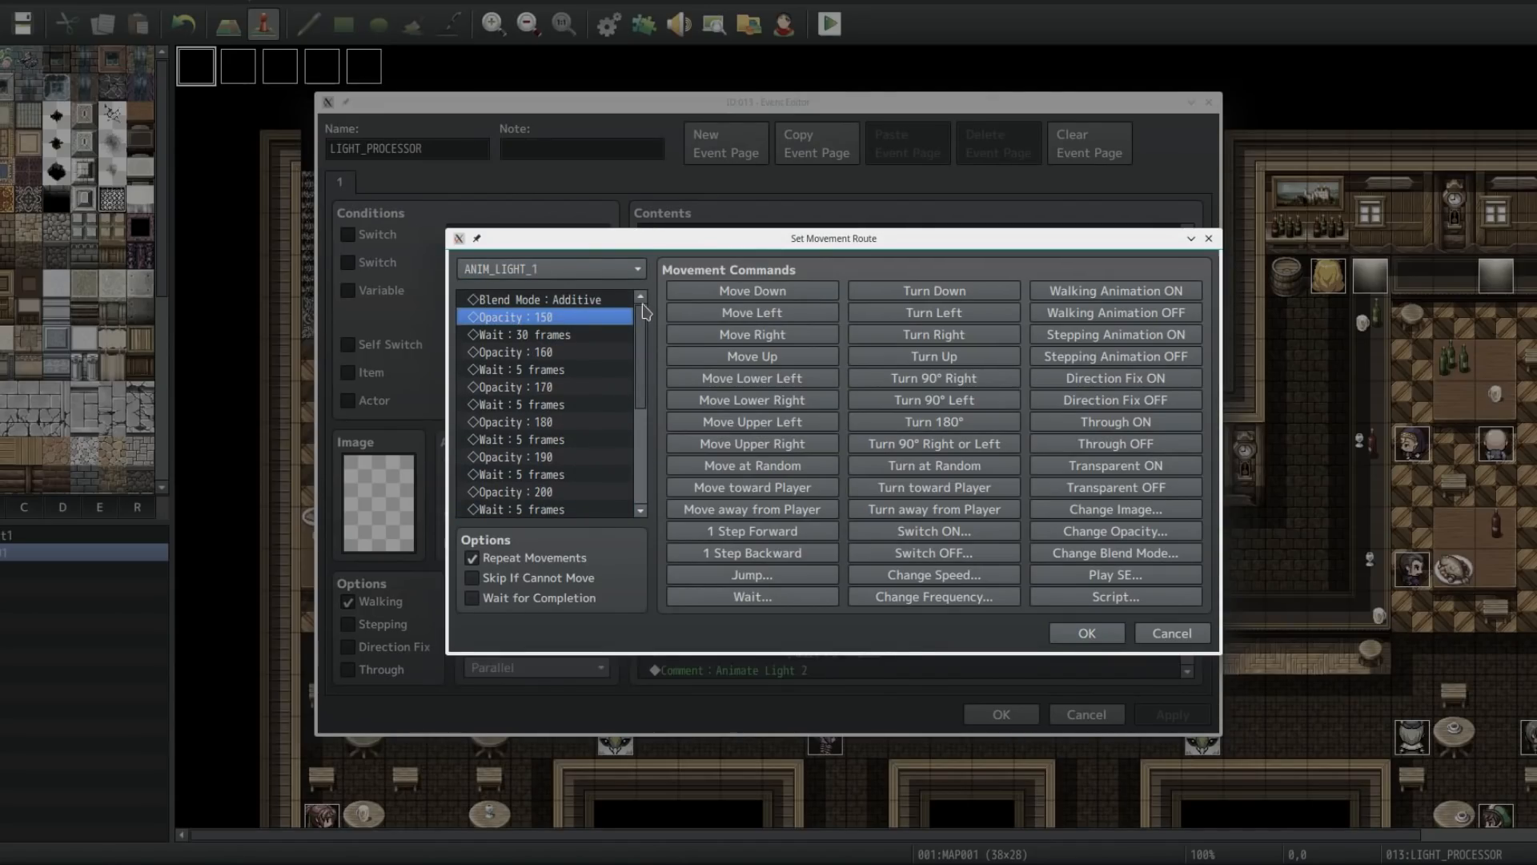
{"action": "key", "text": "Down"}
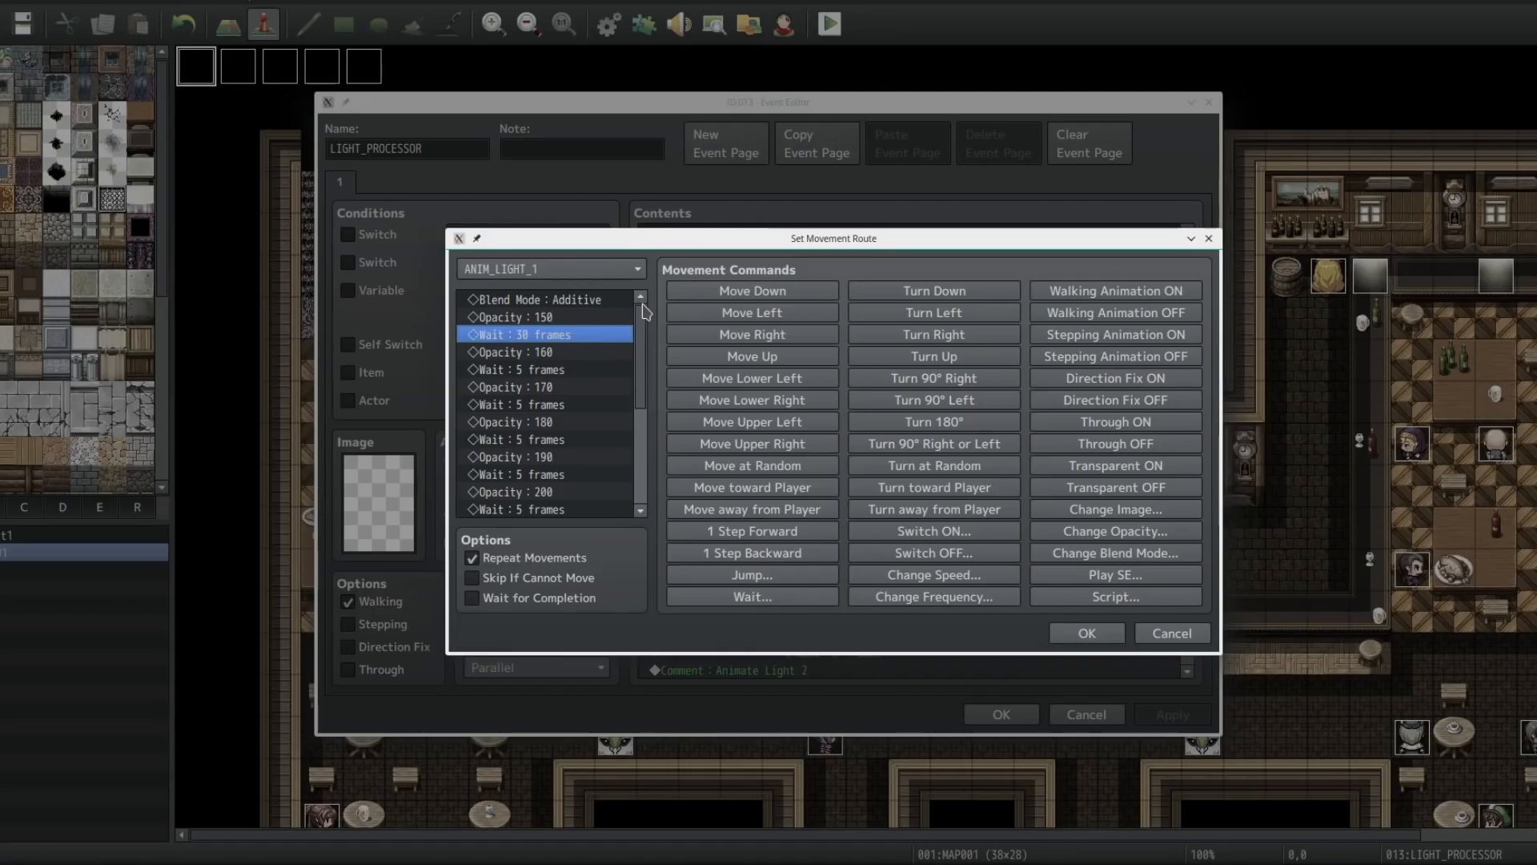
{"action": "key", "text": "Down"}
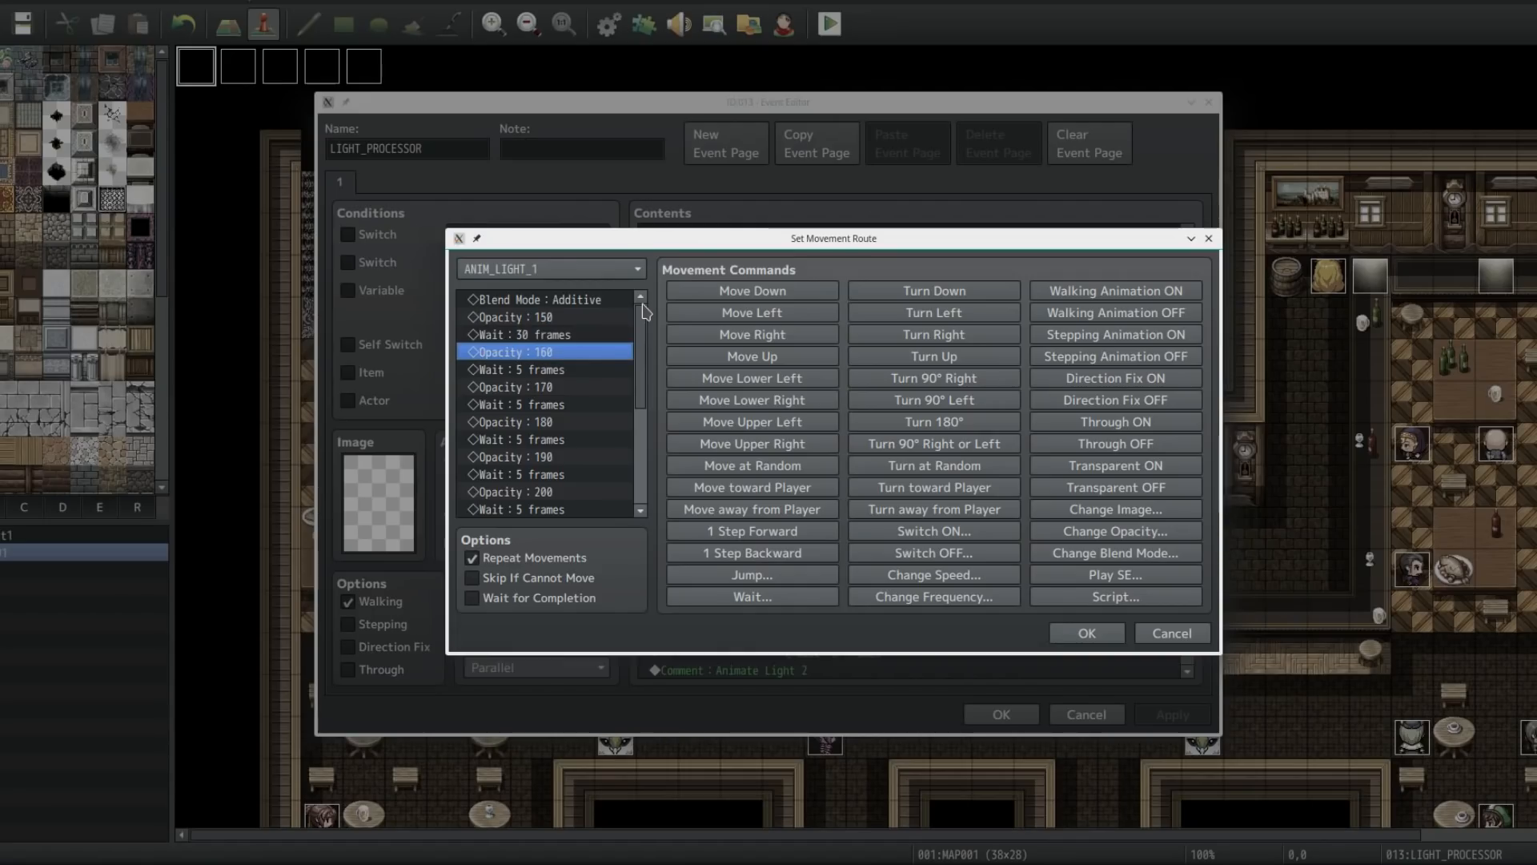
{"action": "key", "text": "Down"}
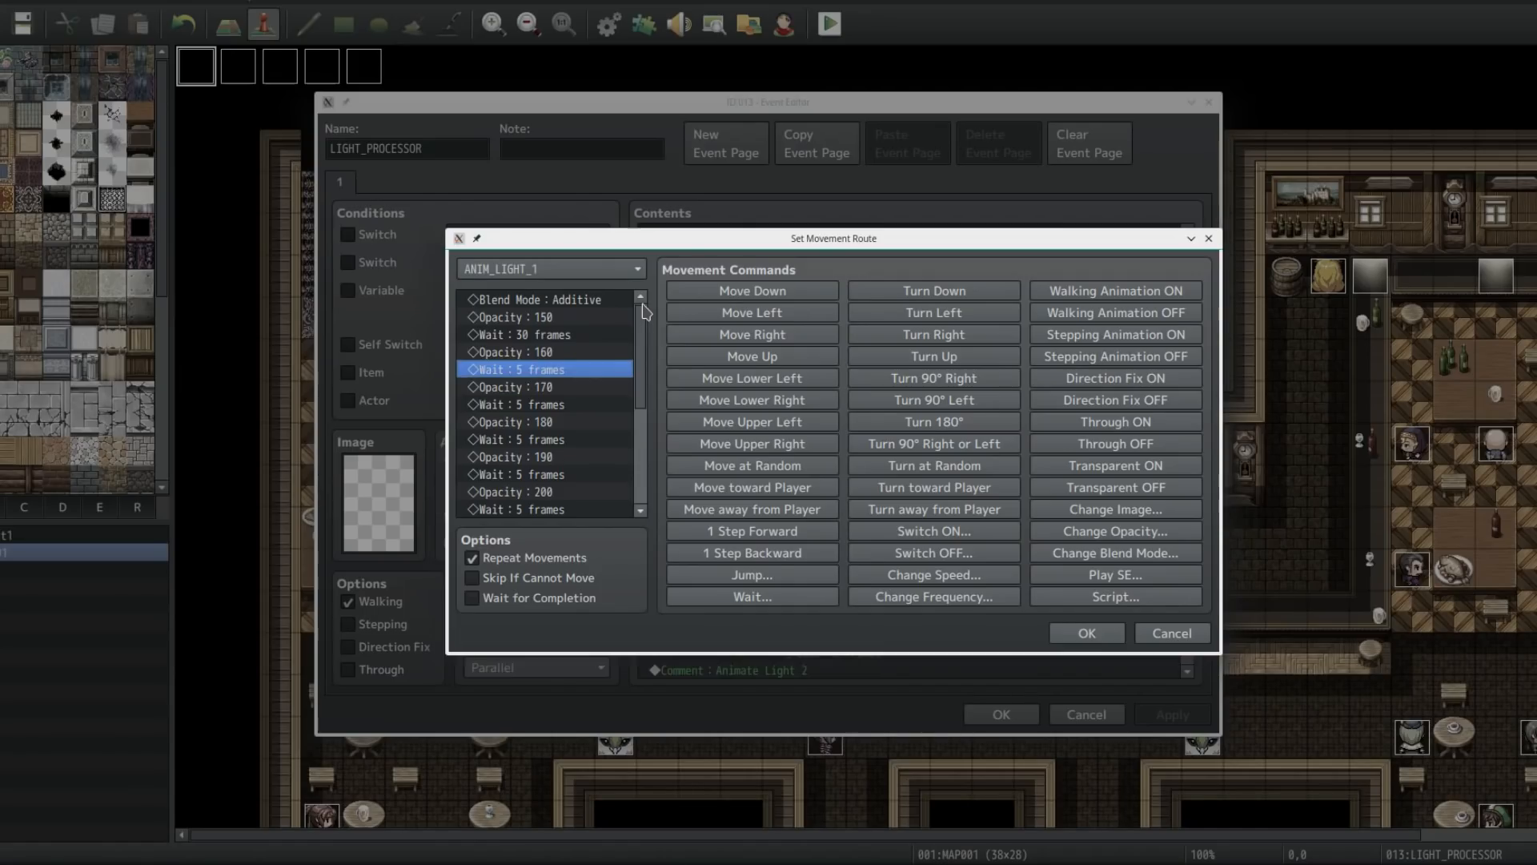
{"action": "key", "text": "Down"}
{"action": "left_click", "coordinate": [563, 492]}
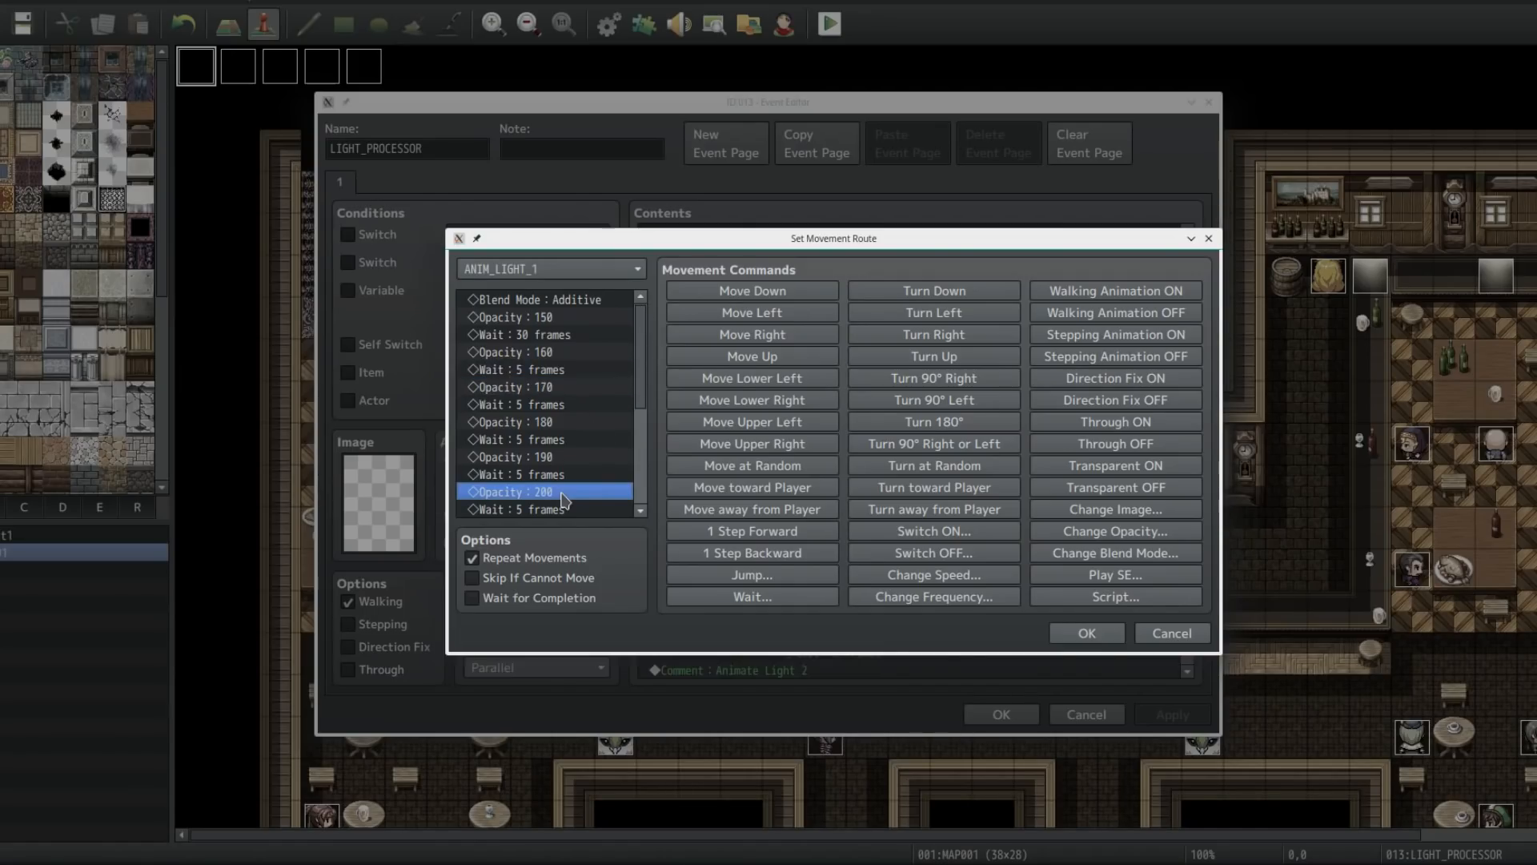
{"action": "scroll", "coordinate": [563, 498], "scroll_direction": "down", "scroll_amount": 2}
{"action": "mouse_move", "coordinate": [545, 442]}
{"action": "left_mouse_down"}
{"action": "mouse_move", "coordinate": [547, 309]}
{"action": "mouse_move", "coordinate": [546, 450]}
{"action": "left_mouse_up"}
{"action": "scroll", "coordinate": [552, 471], "scroll_direction": "down", "scroll_amount": 1}
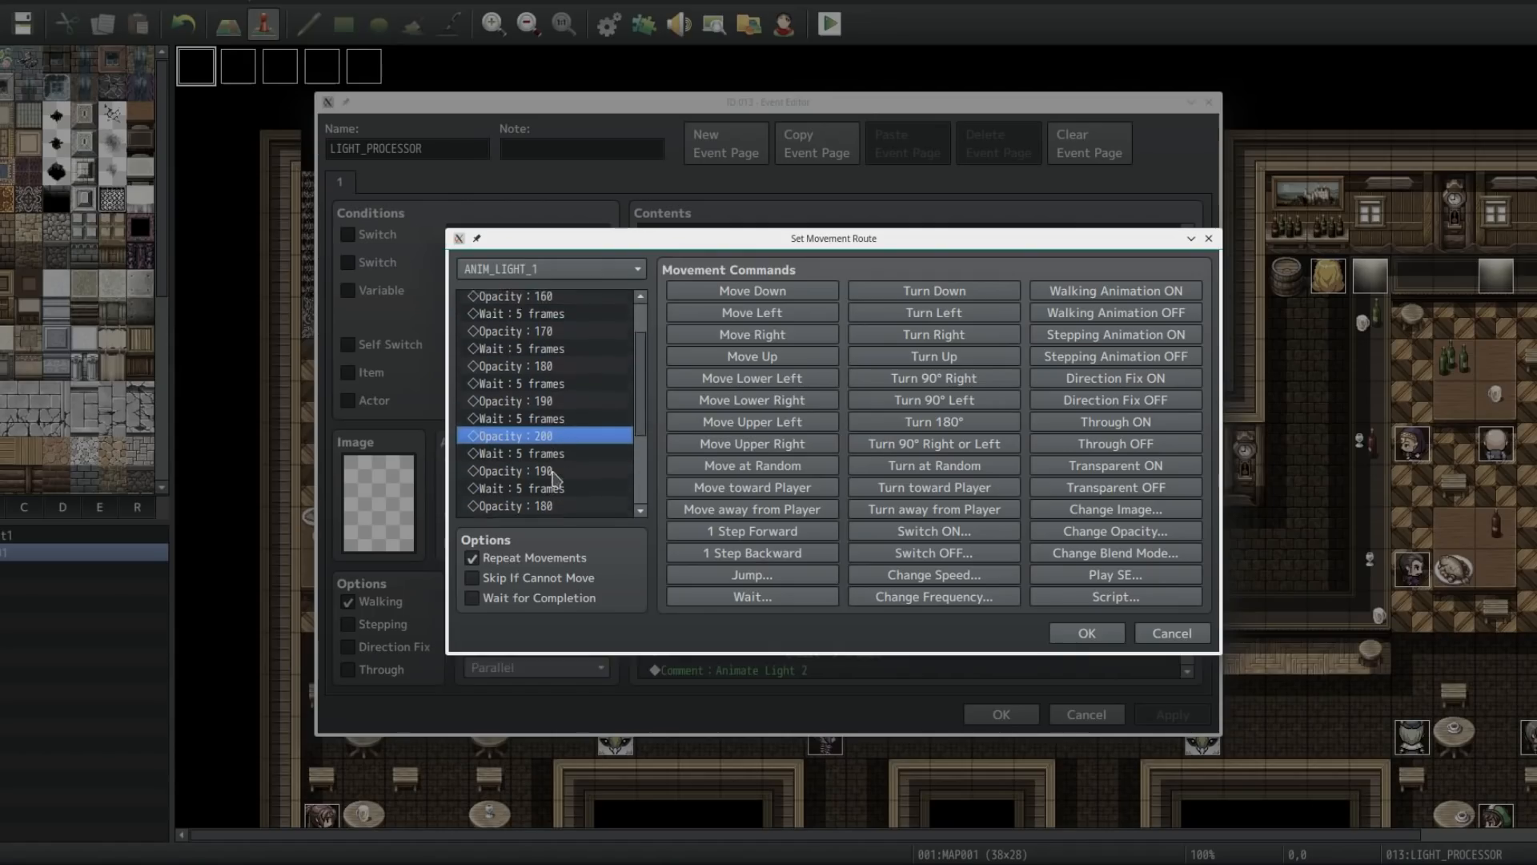
{"action": "scroll", "coordinate": [553, 478], "scroll_direction": "down", "scroll_amount": 2}
{"action": "scroll", "coordinate": [646, 432], "scroll_direction": "down", "scroll_amount": 1}
{"action": "scroll", "coordinate": [646, 437], "scroll_direction": "down", "scroll_amount": 4}
{"action": "left_click_drag", "start_coordinate": [556, 324], "coordinate": [554, 488]}
{"action": "left_click", "coordinate": [552, 442]}
{"action": "left_click", "coordinate": [527, 475]}
{"action": "left_click_drag", "start_coordinate": [641, 442], "coordinate": [538, 358]}
{"action": "left_click", "coordinate": [562, 317]}
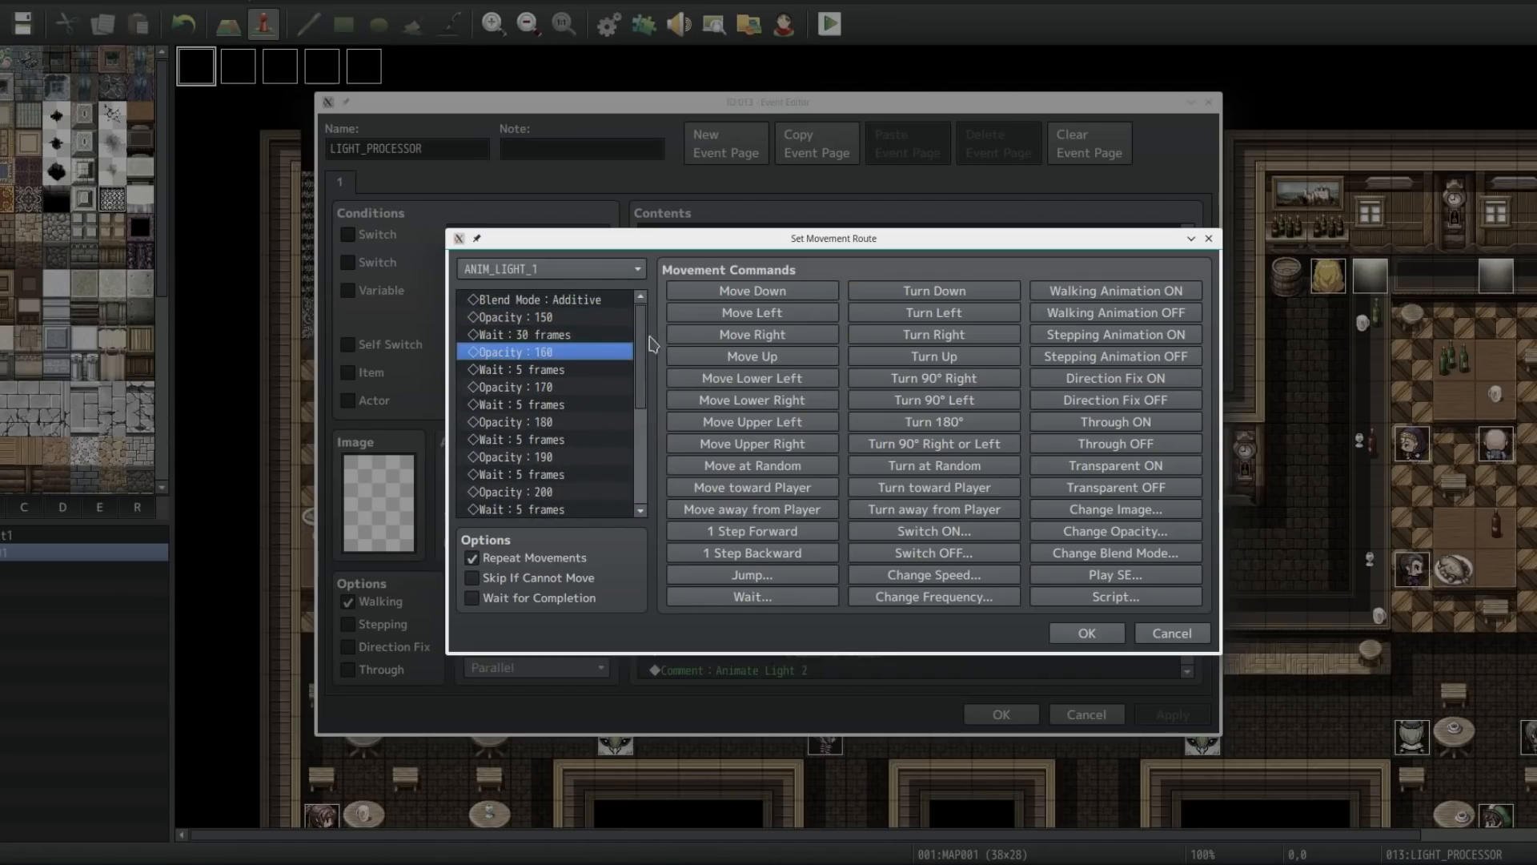
{"action": "scroll", "coordinate": [560, 401], "scroll_direction": "down", "scroll_amount": 5}
{"action": "left_click", "coordinate": [1087, 633]}
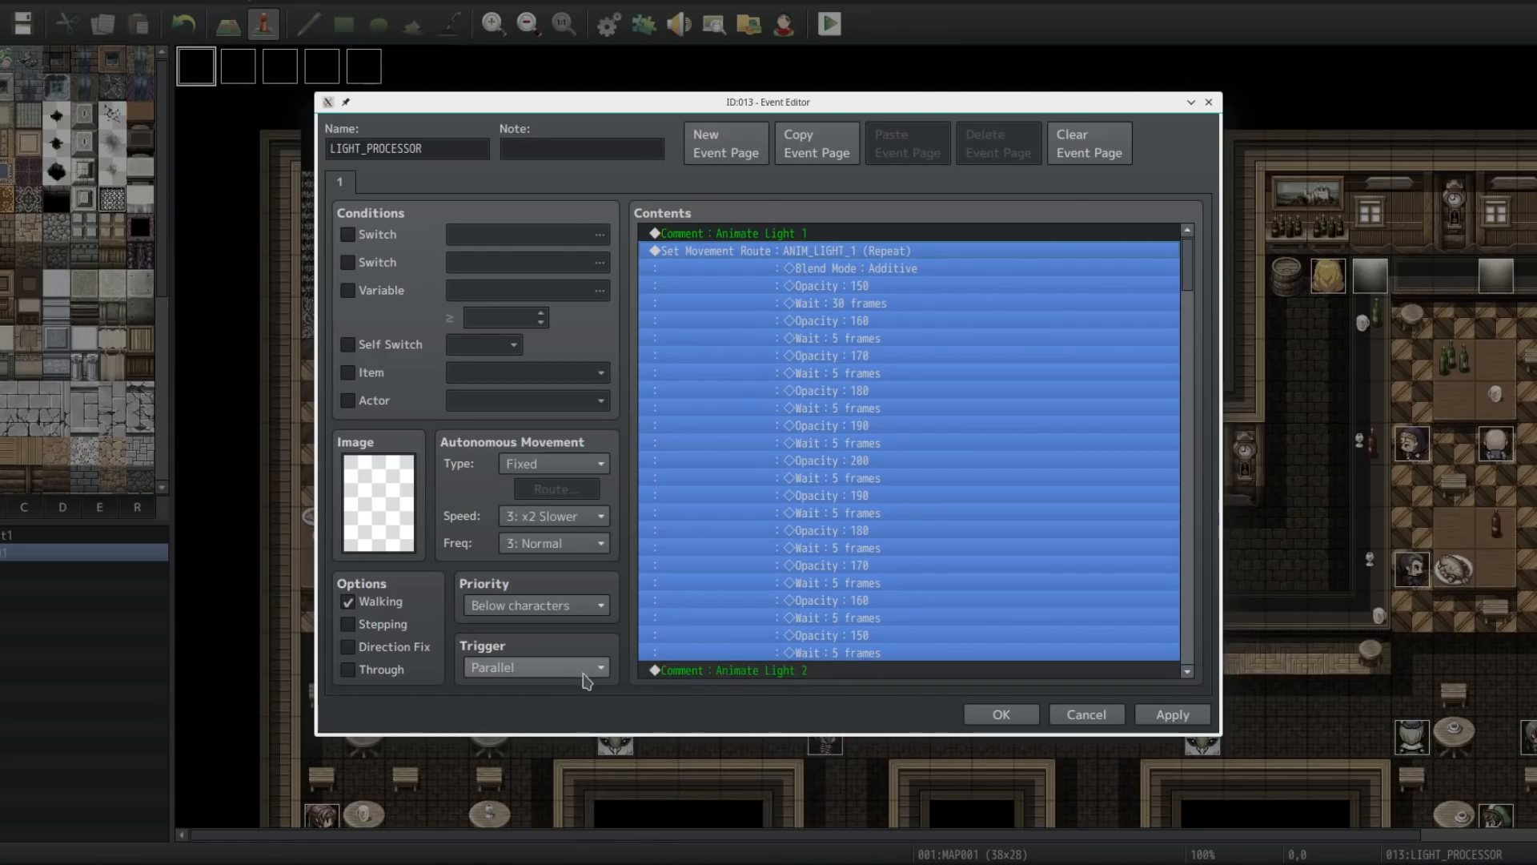
Step: Scroll through the LIGHT_PROCESSOR contents to review the movement routes for the remaining lights, then close the event
{"action": "left_click_drag", "start_coordinate": [1187, 260], "coordinate": [1162, 304]}
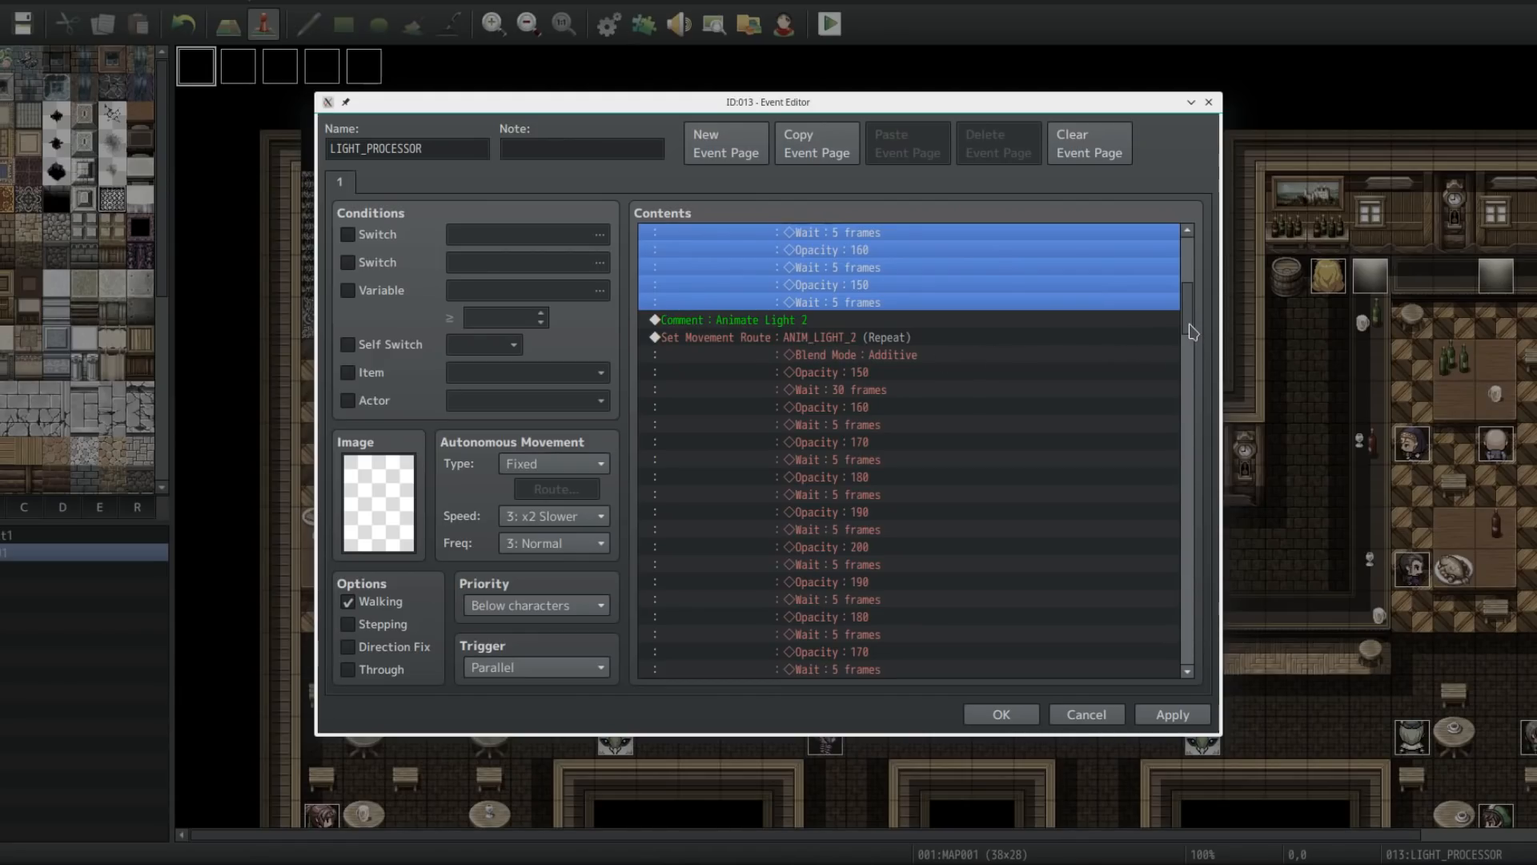
{"action": "left_click", "coordinate": [839, 346]}
{"action": "mouse_move", "coordinate": [1187, 328]}
{"action": "left_mouse_down"}
{"action": "mouse_move", "coordinate": [1169, 611]}
{"action": "mouse_move", "coordinate": [1179, 752]}
{"action": "left_mouse_up"}
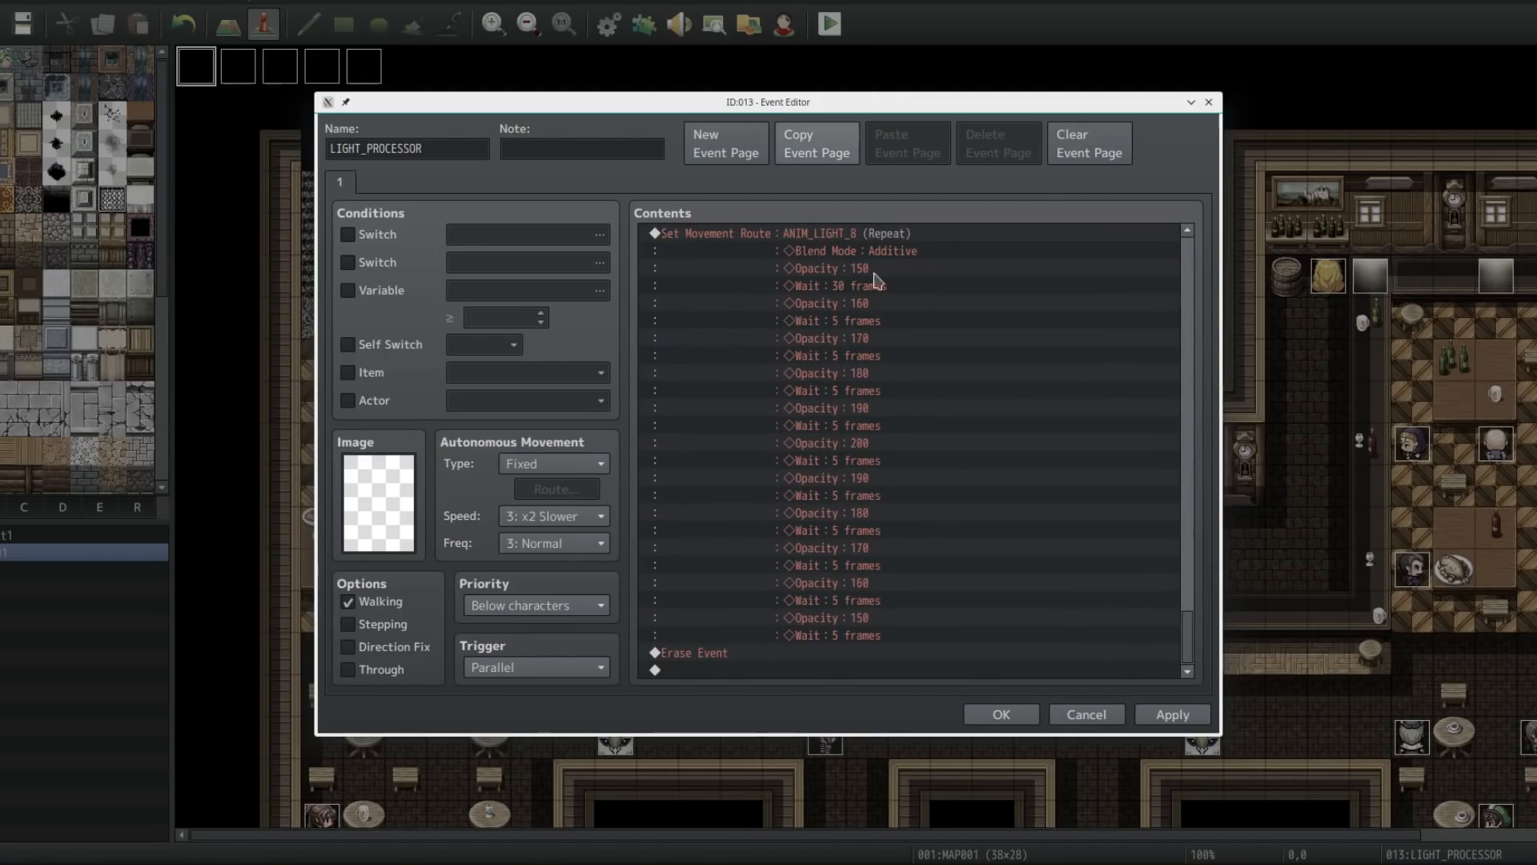
{"action": "left_click", "coordinate": [1000, 714]}
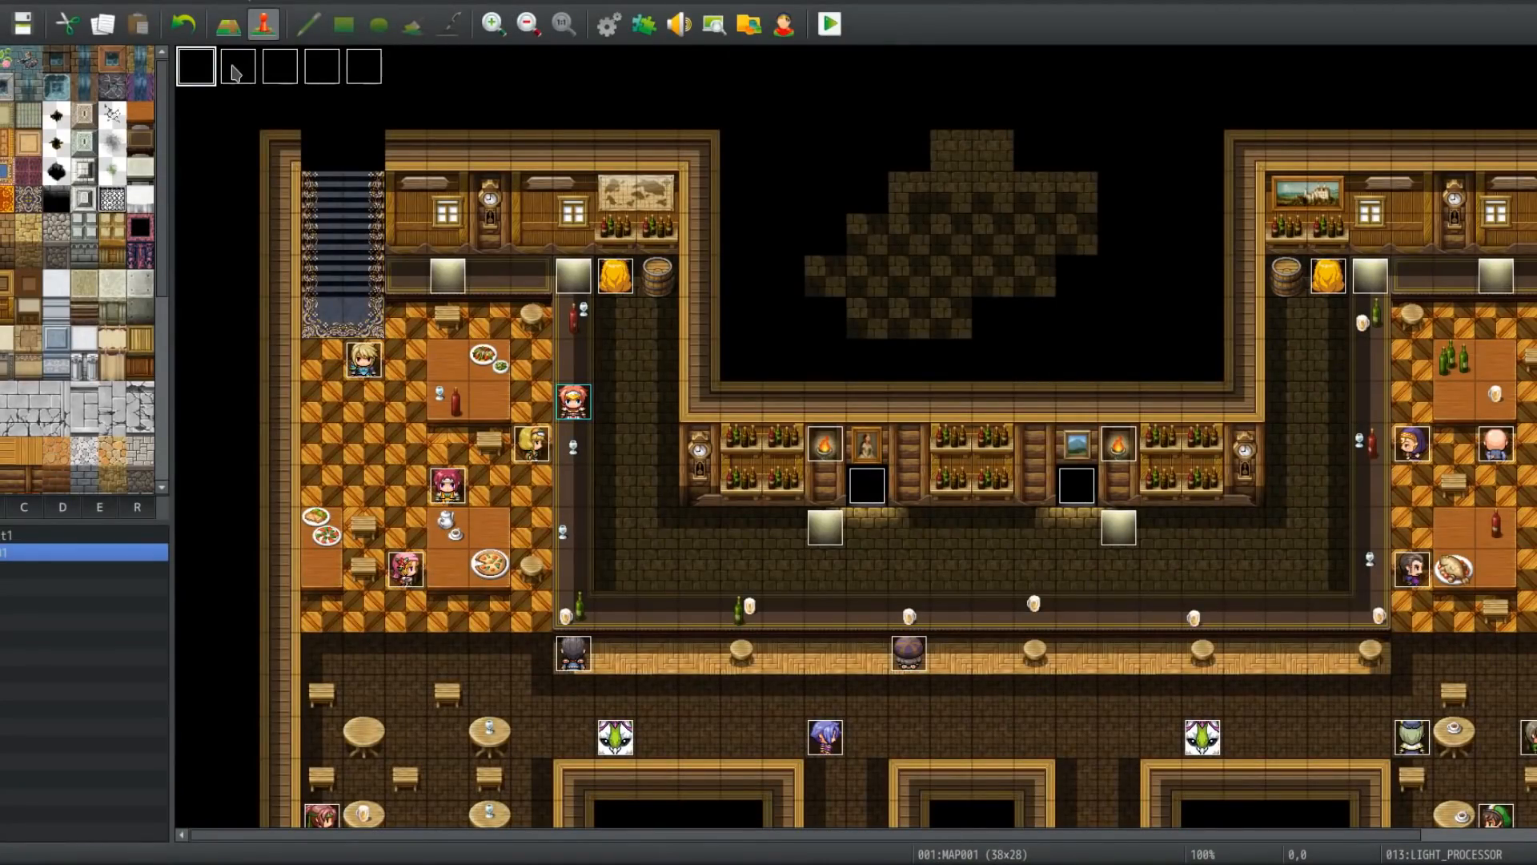
Step: Reopen LIGHT_PROCESSOR and examine the ANIM_LIGHT_8 route and the closing Erase Event command without saving
{"action": "double_click", "coordinate": [198, 68]}
{"action": "left_click_drag", "start_coordinate": [1189, 249], "coordinate": [1170, 670]}
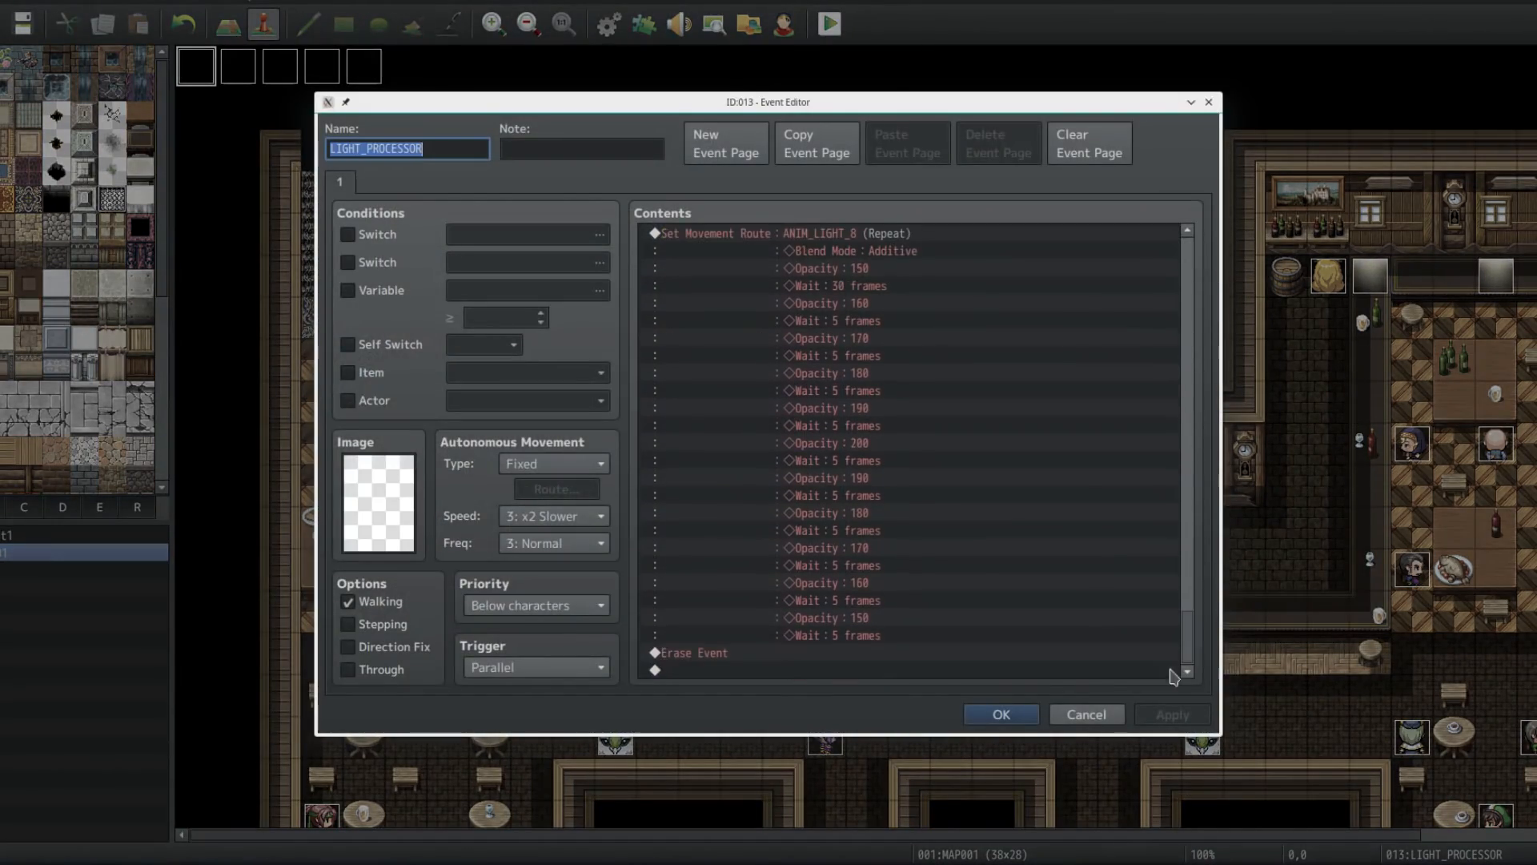
{"action": "left_click", "coordinate": [729, 657]}
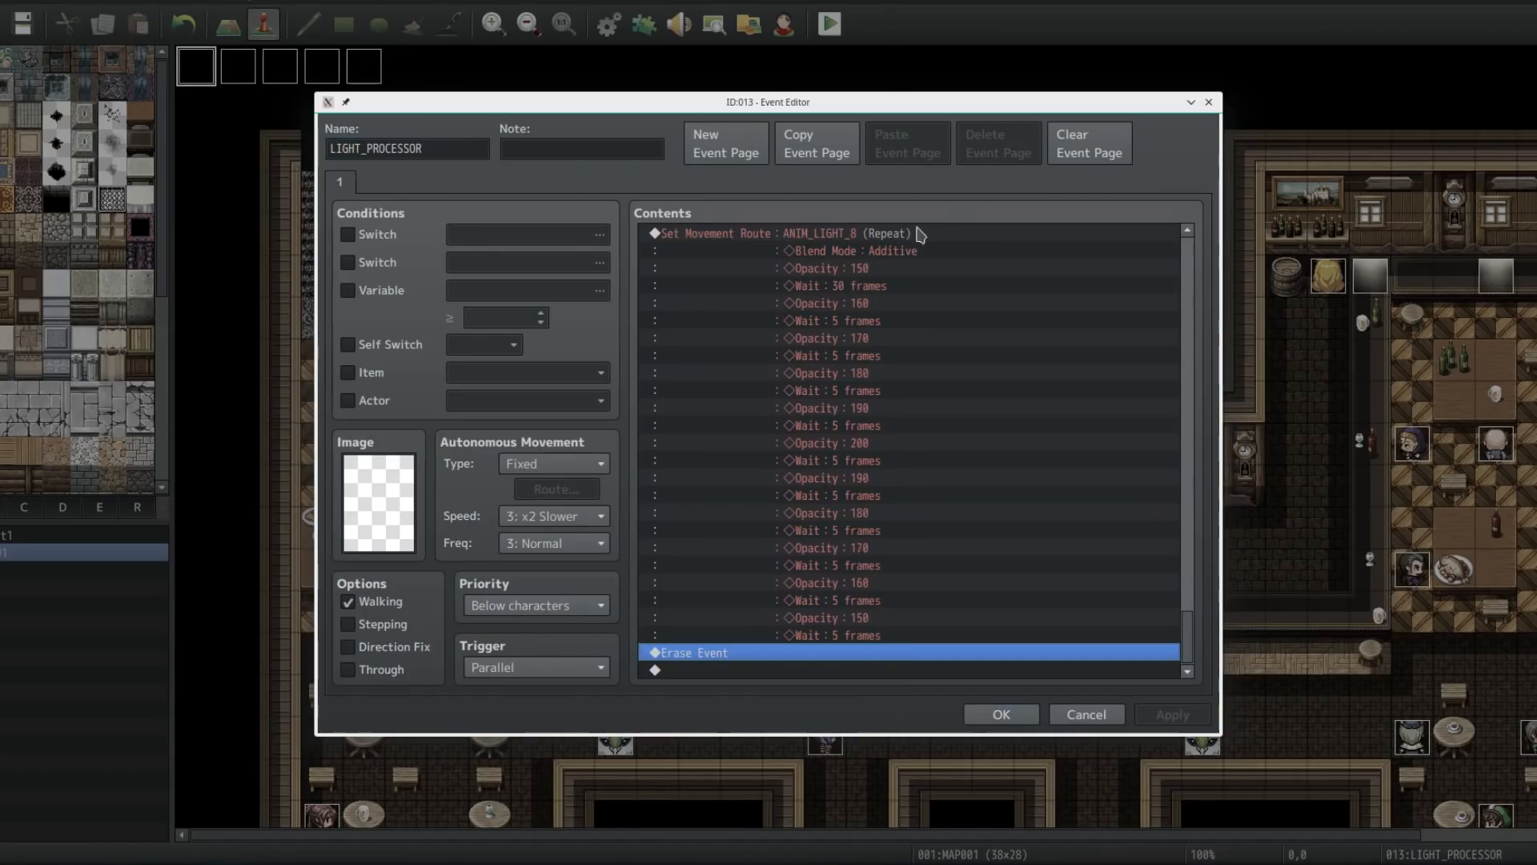
{"action": "left_click", "coordinate": [862, 233]}
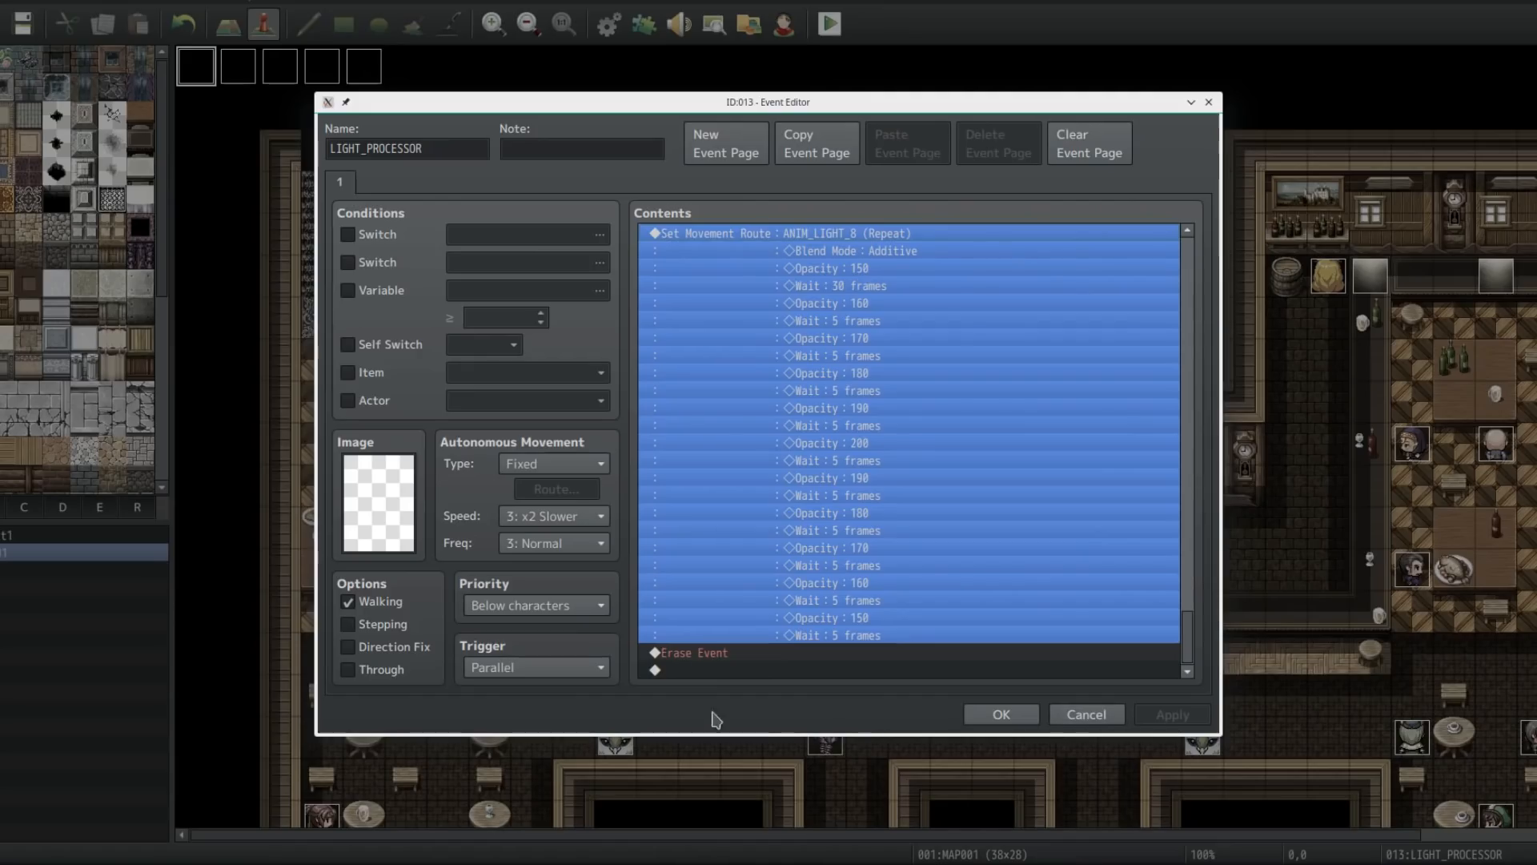
{"action": "left_click", "coordinate": [1085, 714]}
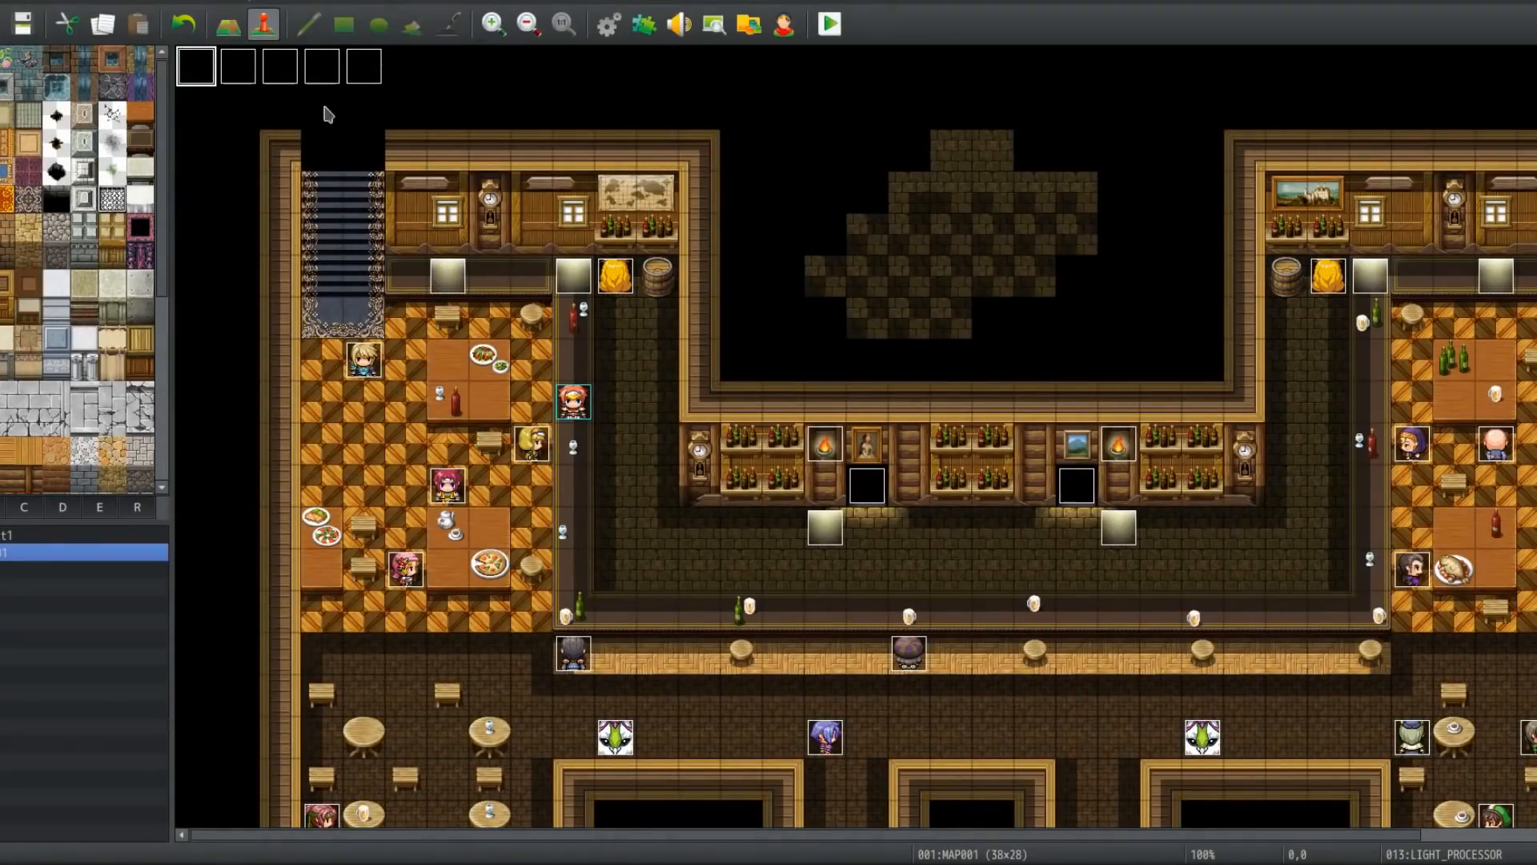
Step: Open the NPC_PROCESSOR event and review the Bartender 1 movement routes and balloon icon commands
{"action": "double_click", "coordinate": [243, 71]}
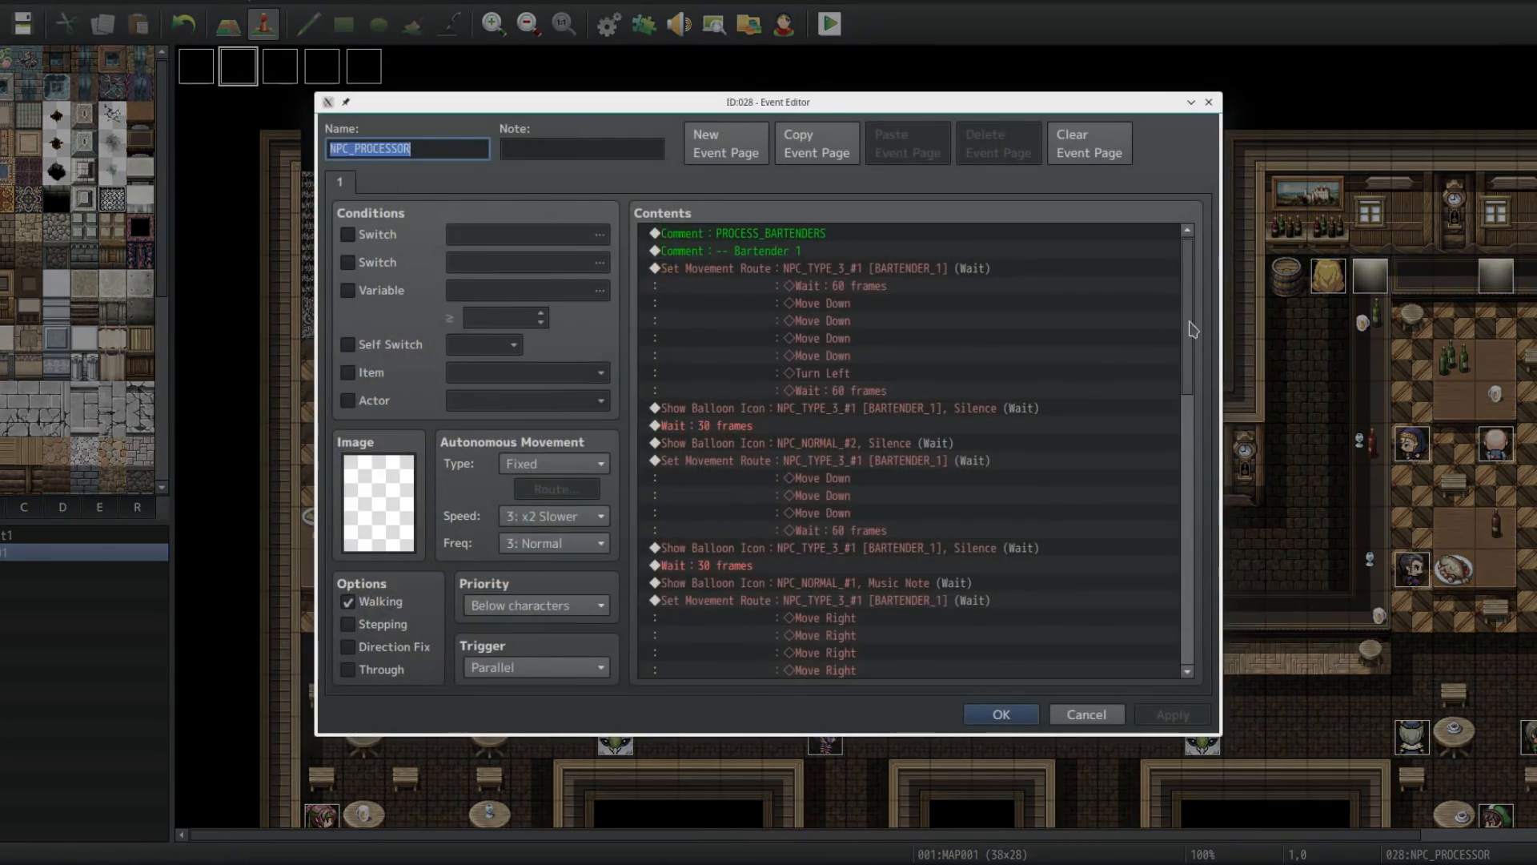
{"action": "left_click_drag", "start_coordinate": [881, 102], "coordinate": [1249, 93]}
{"action": "left_click", "coordinate": [1457, 705]}
Step: Open the bartender event NPC_TYPE_3_#1 and inspect its name and options without changing them
{"action": "double_click", "coordinate": [615, 275]}
{"action": "left_click", "coordinate": [504, 150]}
{"action": "left_click", "coordinate": [455, 149]}
{"action": "left_click_drag", "start_coordinate": [405, 149], "coordinate": [356, 146]}
{"action": "double_click", "coordinate": [389, 148]}
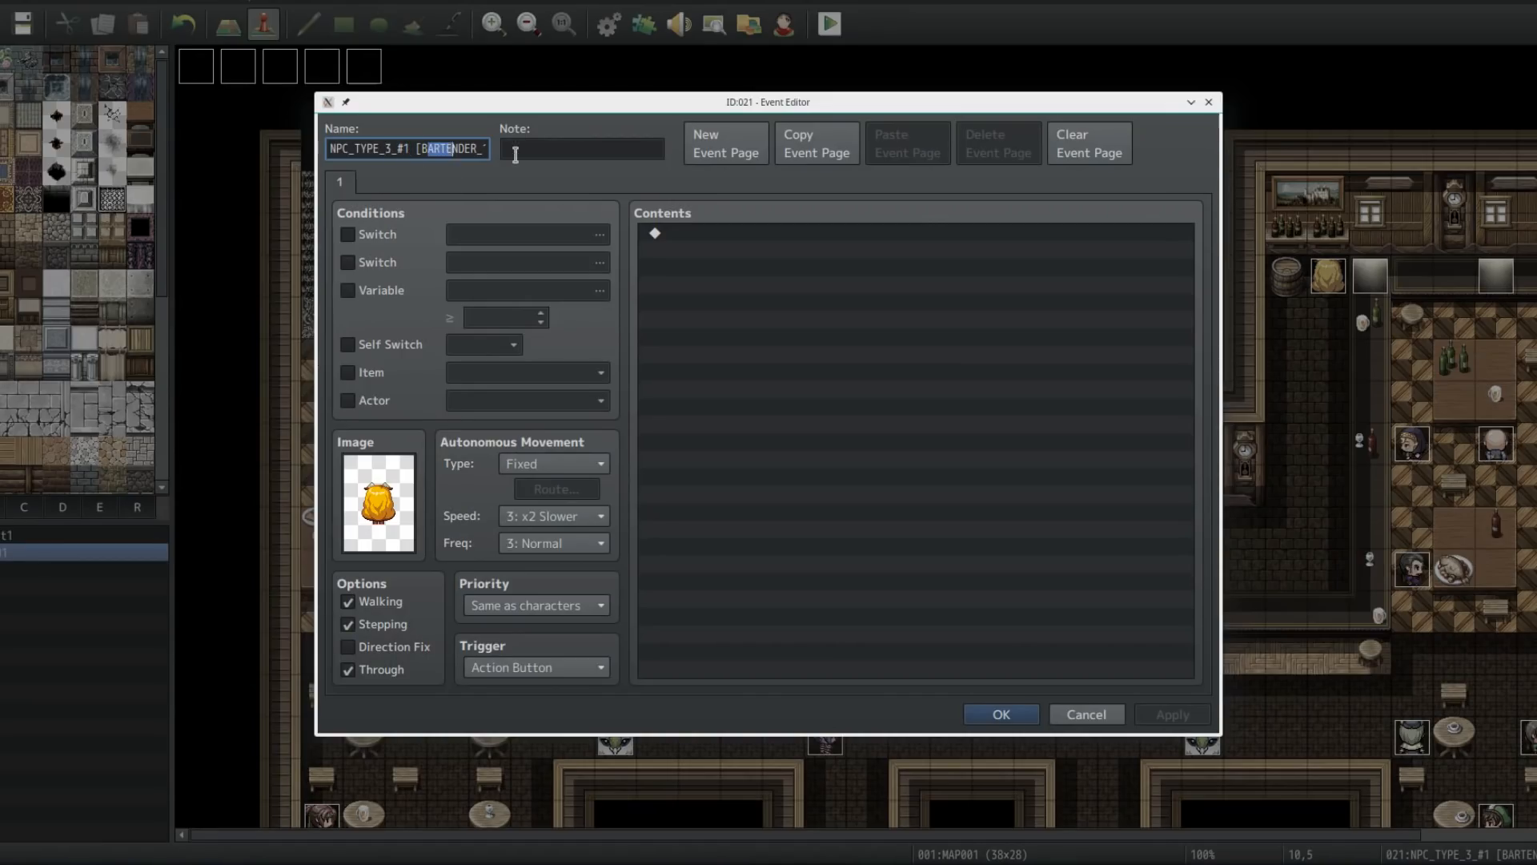
{"action": "left_click", "coordinate": [1082, 710]}
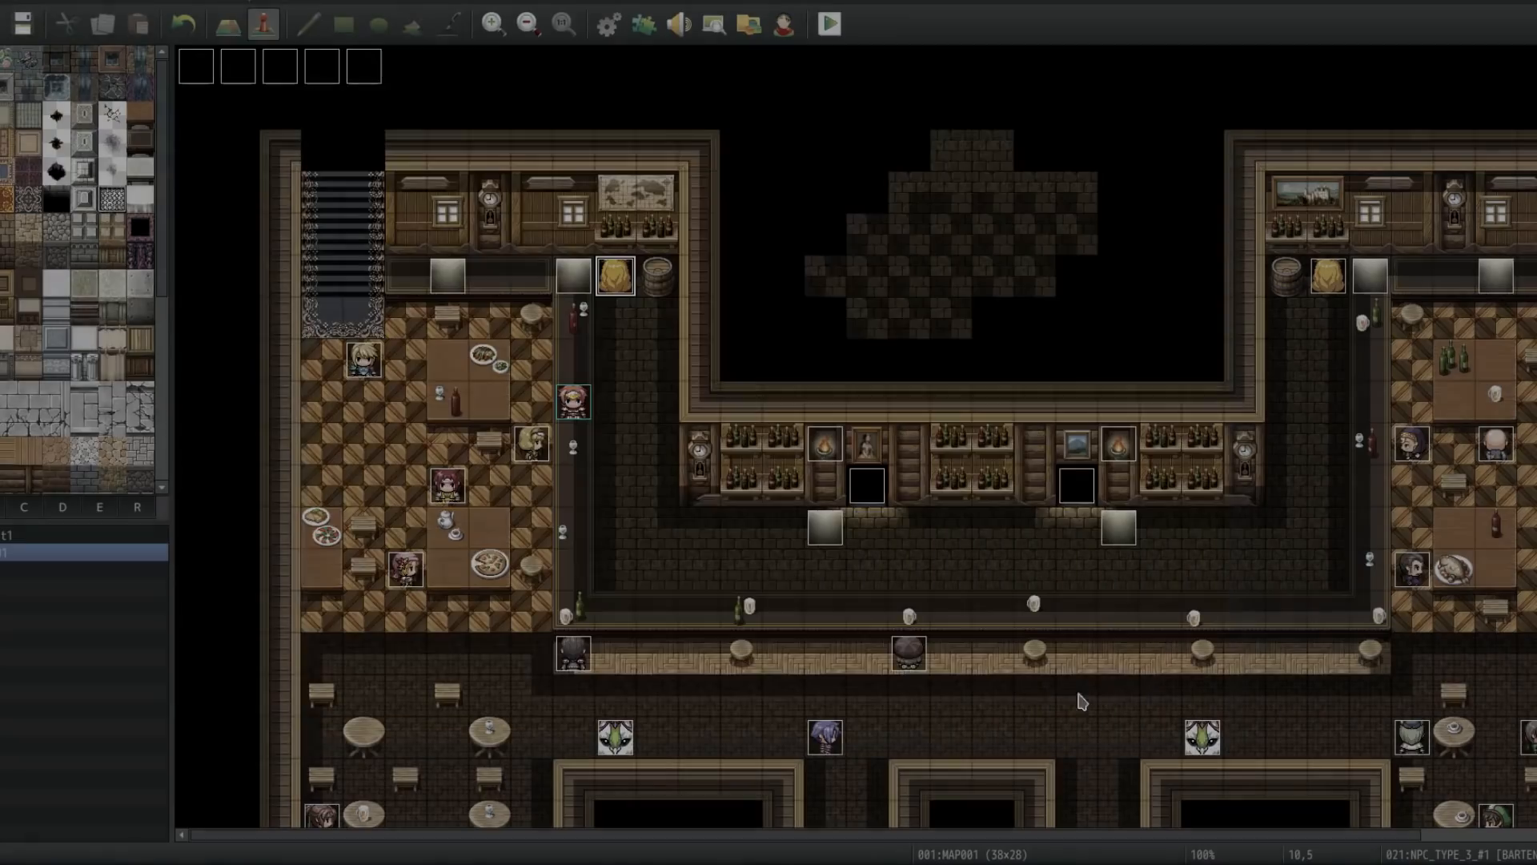
Step: Open the NPC_NORMAL_#2 customer event and inspect its name without changing it
{"action": "double_click", "coordinate": [544, 440]}
{"action": "left_click", "coordinate": [425, 148]}
{"action": "left_click_drag", "start_coordinate": [441, 148], "coordinate": [303, 136]}
{"action": "left_click", "coordinate": [448, 146]}
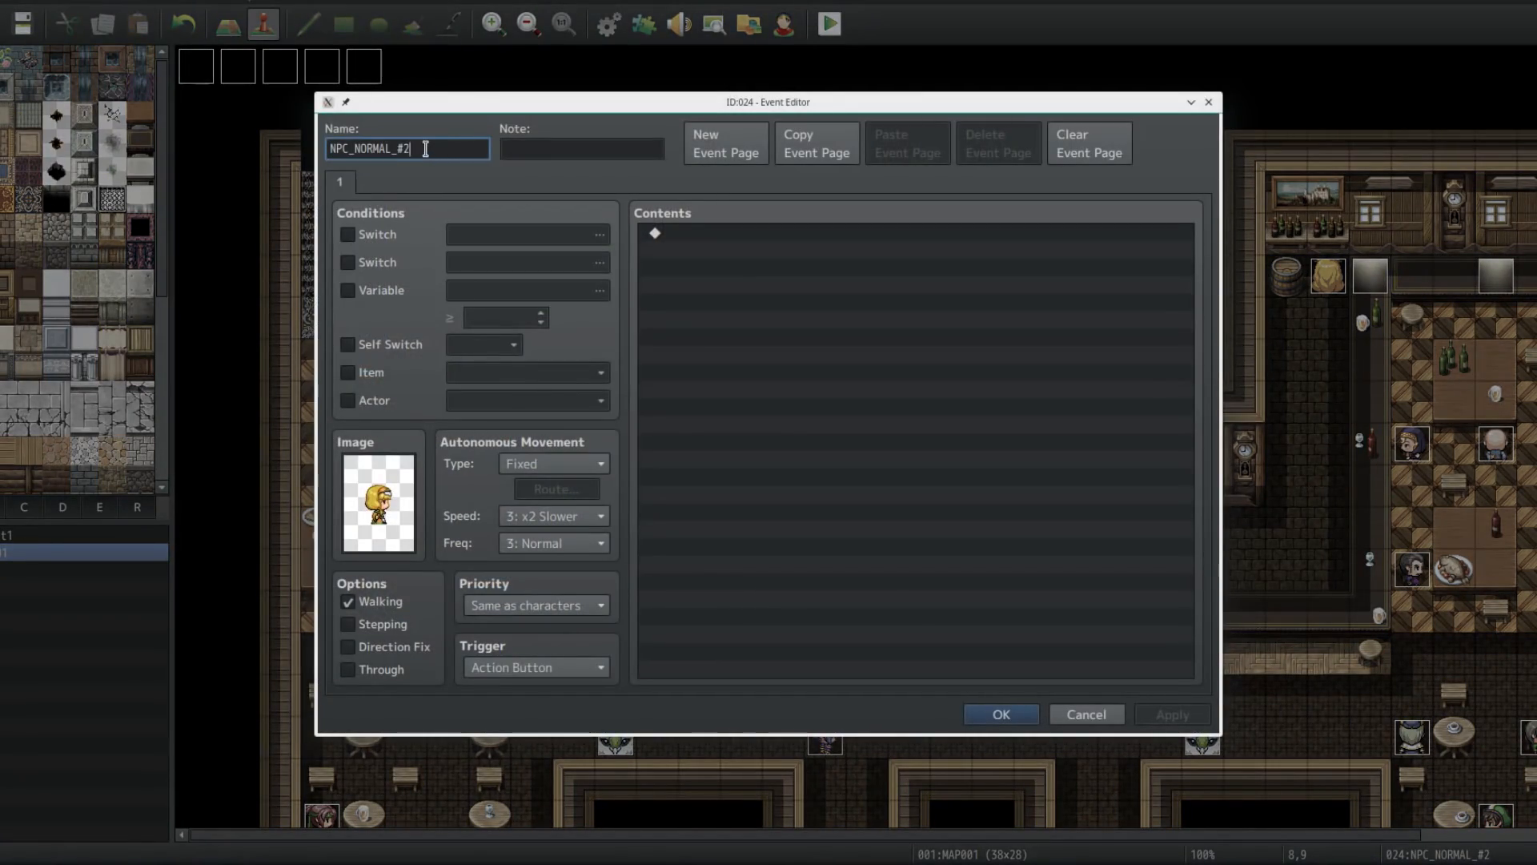
{"action": "left_click_drag", "start_coordinate": [420, 147], "coordinate": [505, 154]}
{"action": "left_click", "coordinate": [477, 152]}
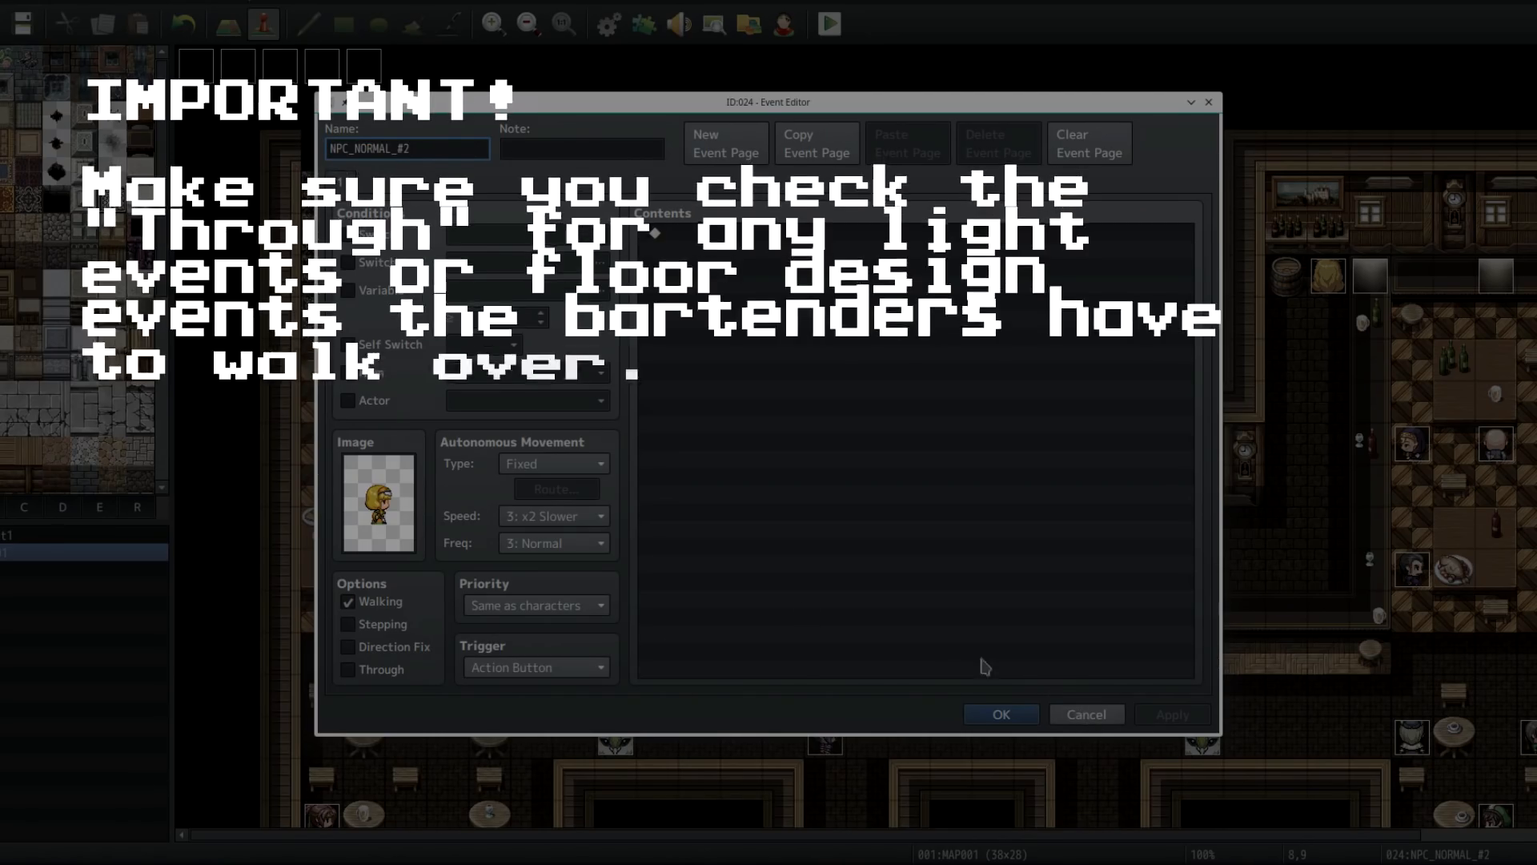
{"action": "left_click", "coordinate": [1104, 714]}
Step: Inspect the customer events NPC_NORMAL_#3 and NPC_NORMAL_#1 at the bar counter without changing them
{"action": "left_click", "coordinate": [575, 654]}
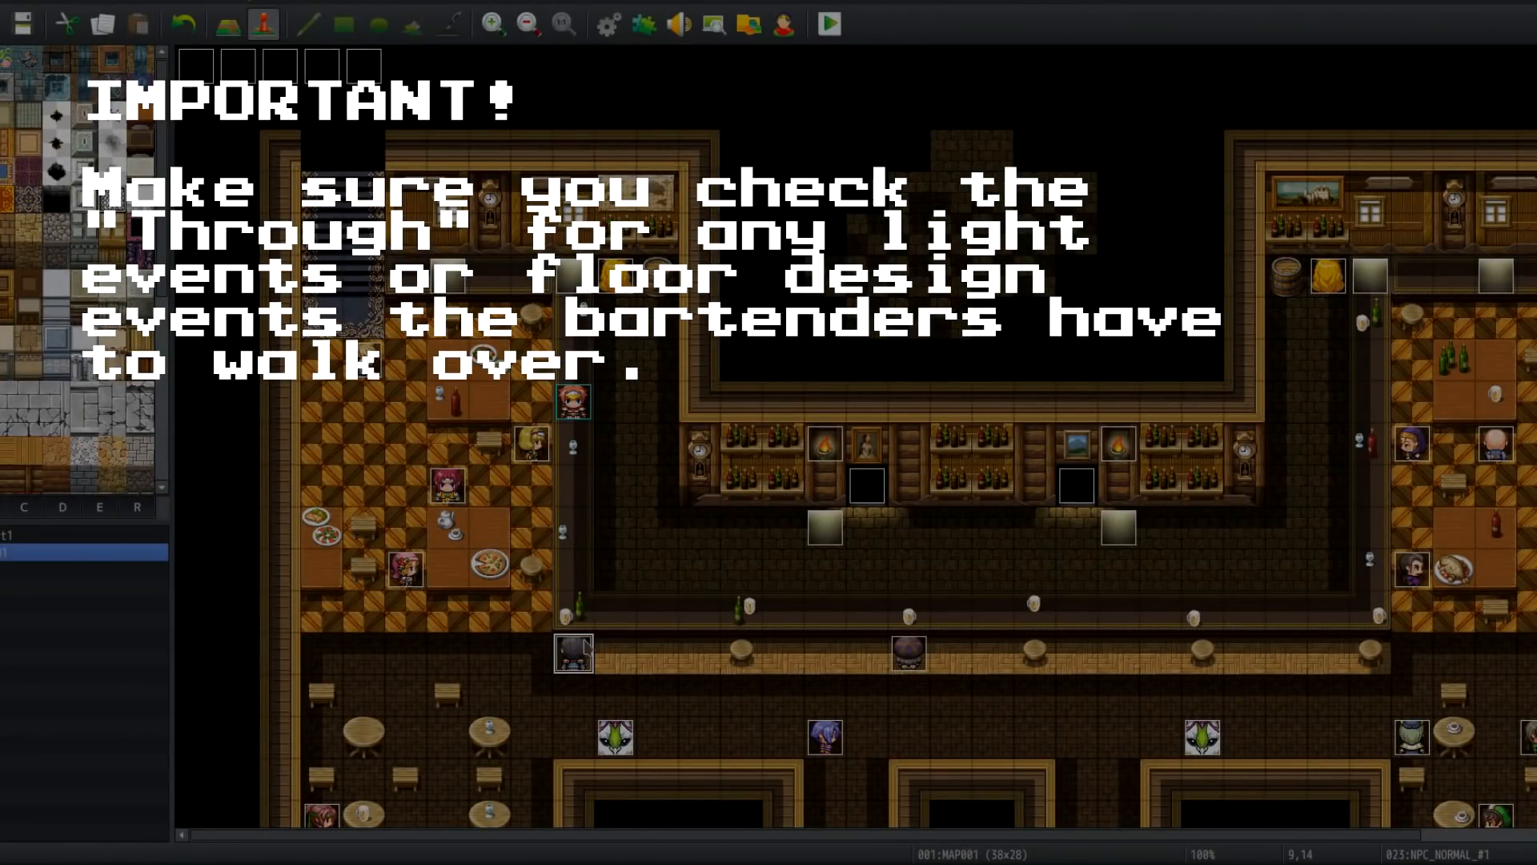
{"action": "left_click", "coordinate": [621, 276]}
{"action": "left_click", "coordinate": [1328, 280]}
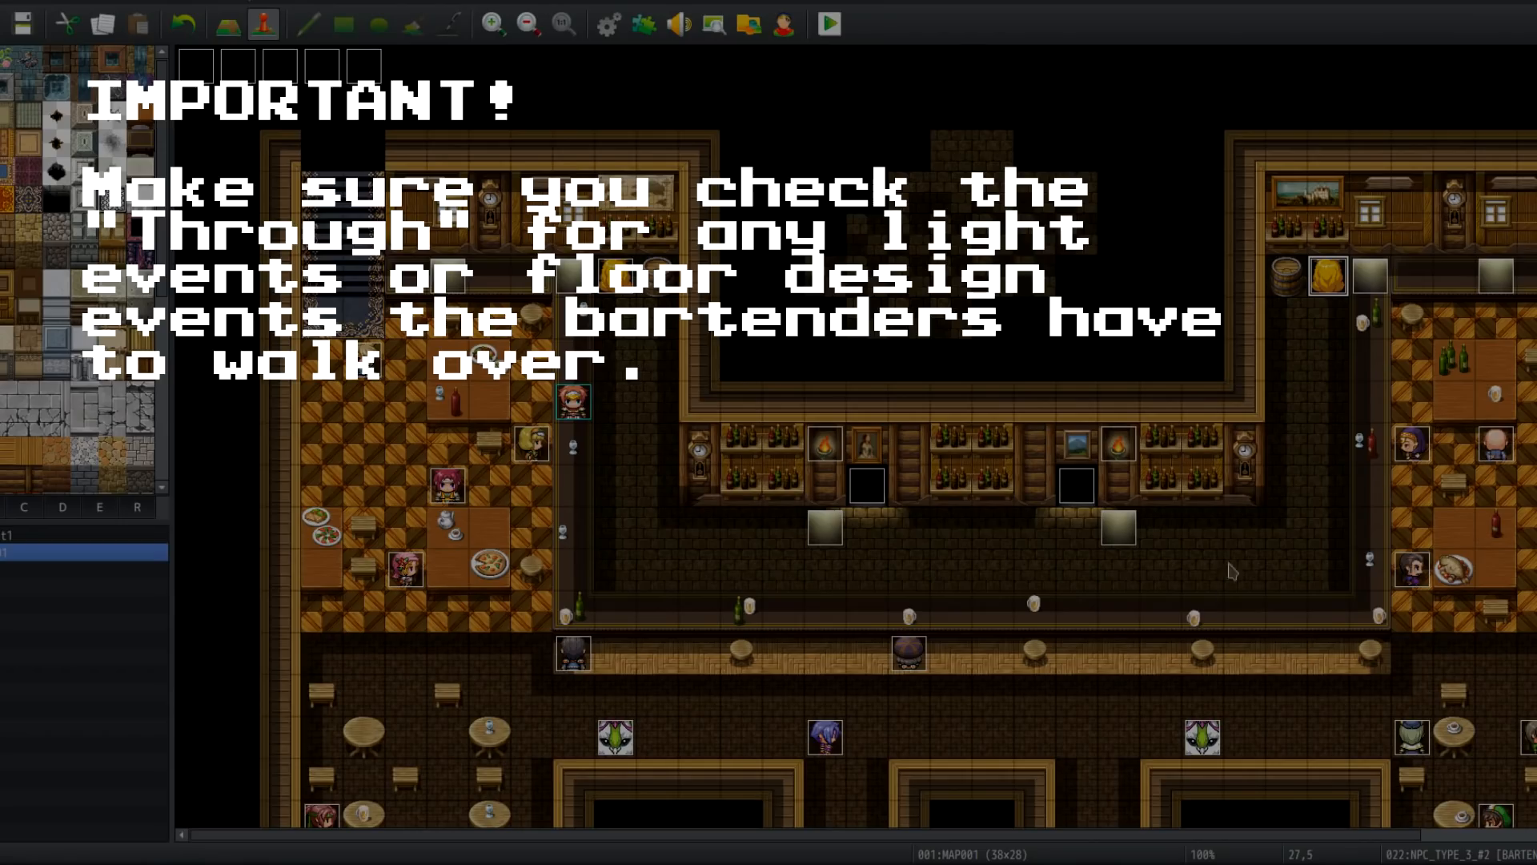
{"action": "double_click", "coordinate": [909, 653]}
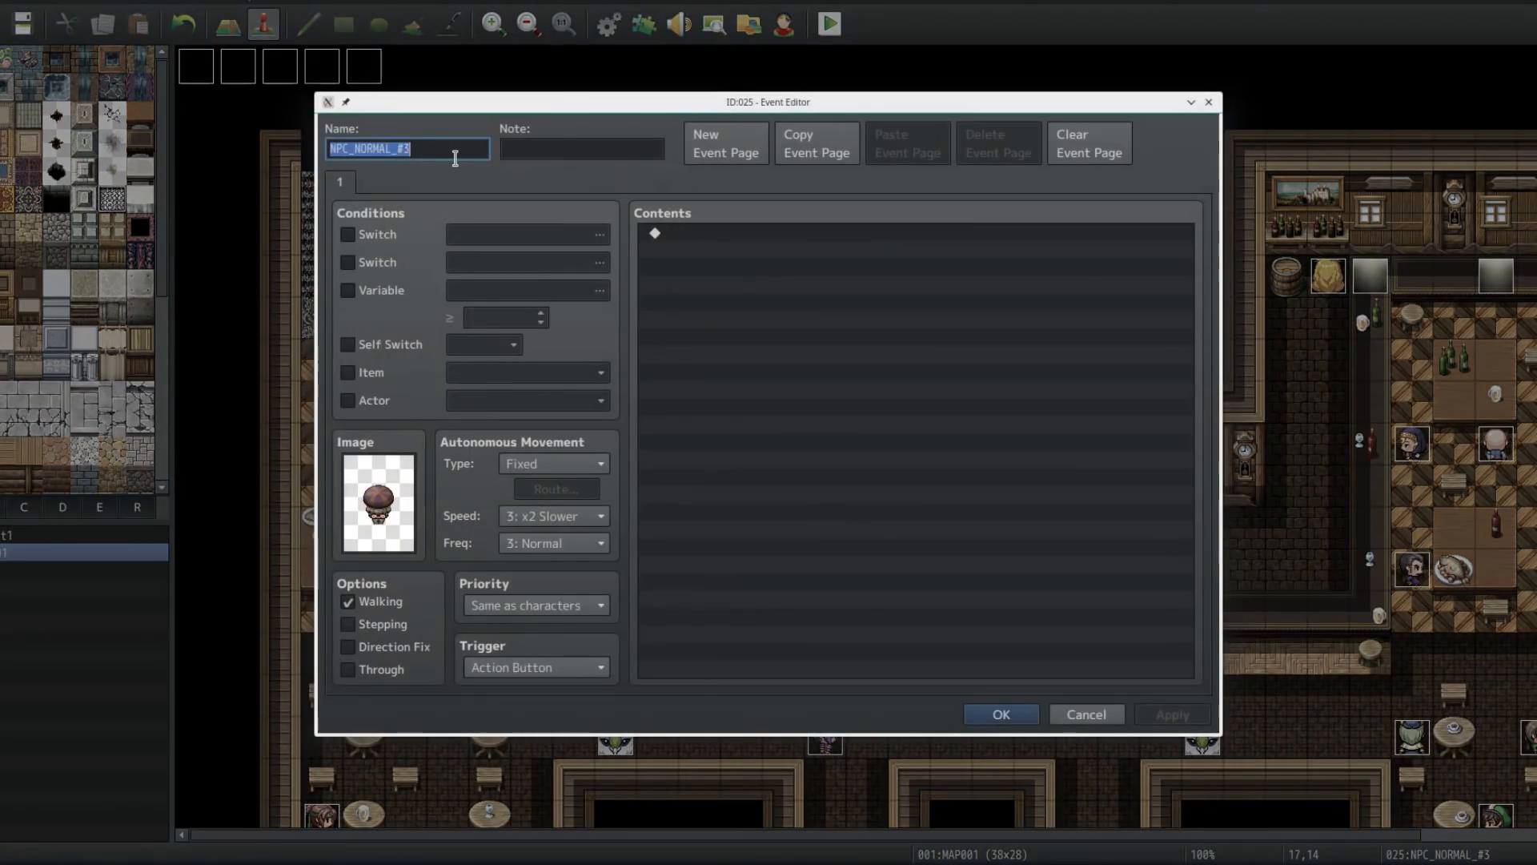
{"action": "left_click", "coordinate": [1087, 714]}
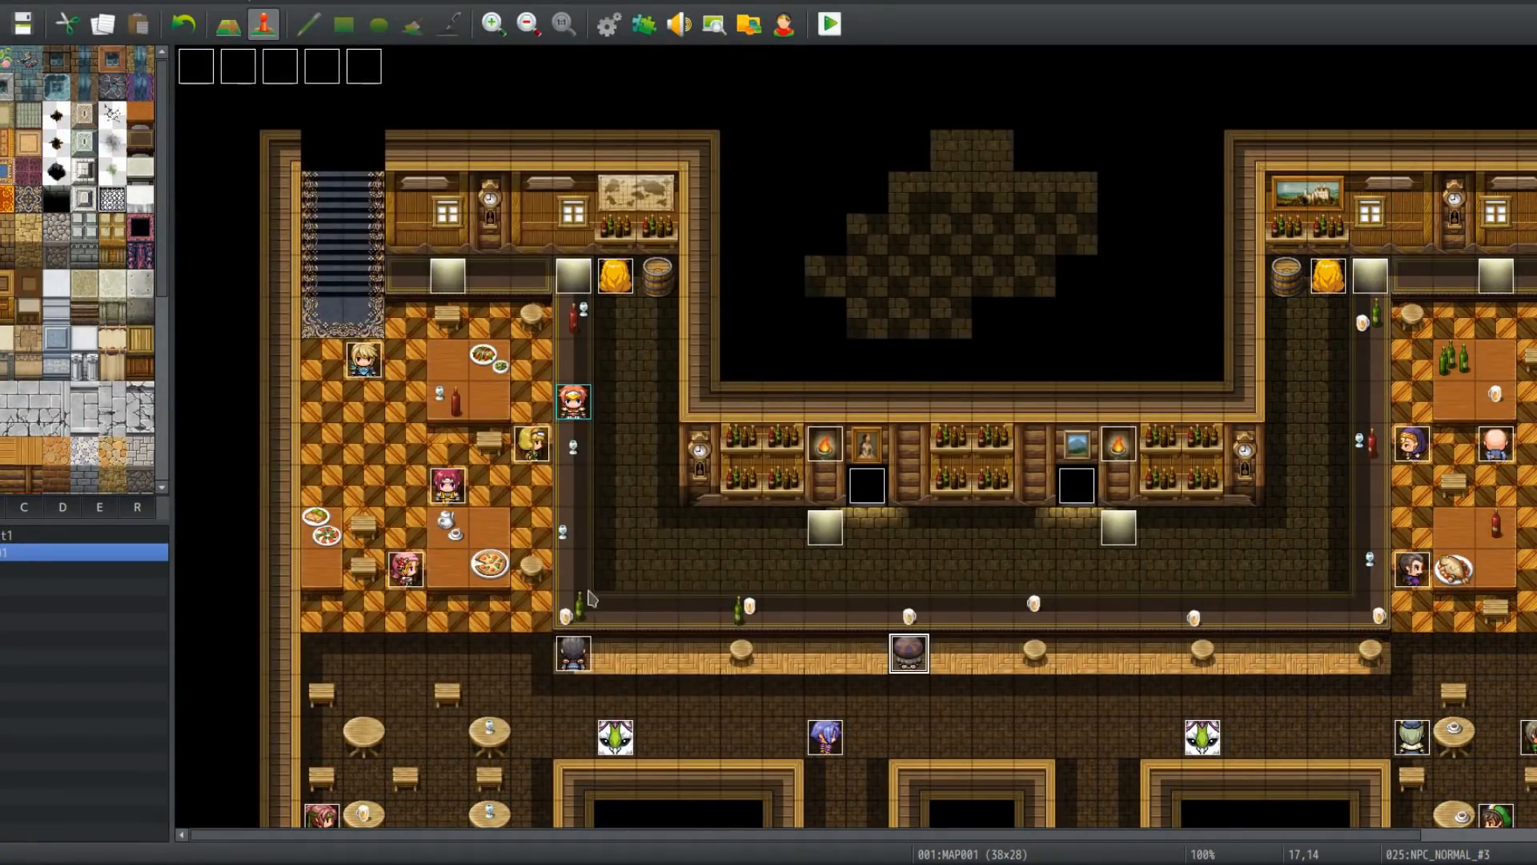
{"action": "double_click", "coordinate": [569, 665]}
{"action": "left_click", "coordinate": [435, 150]}
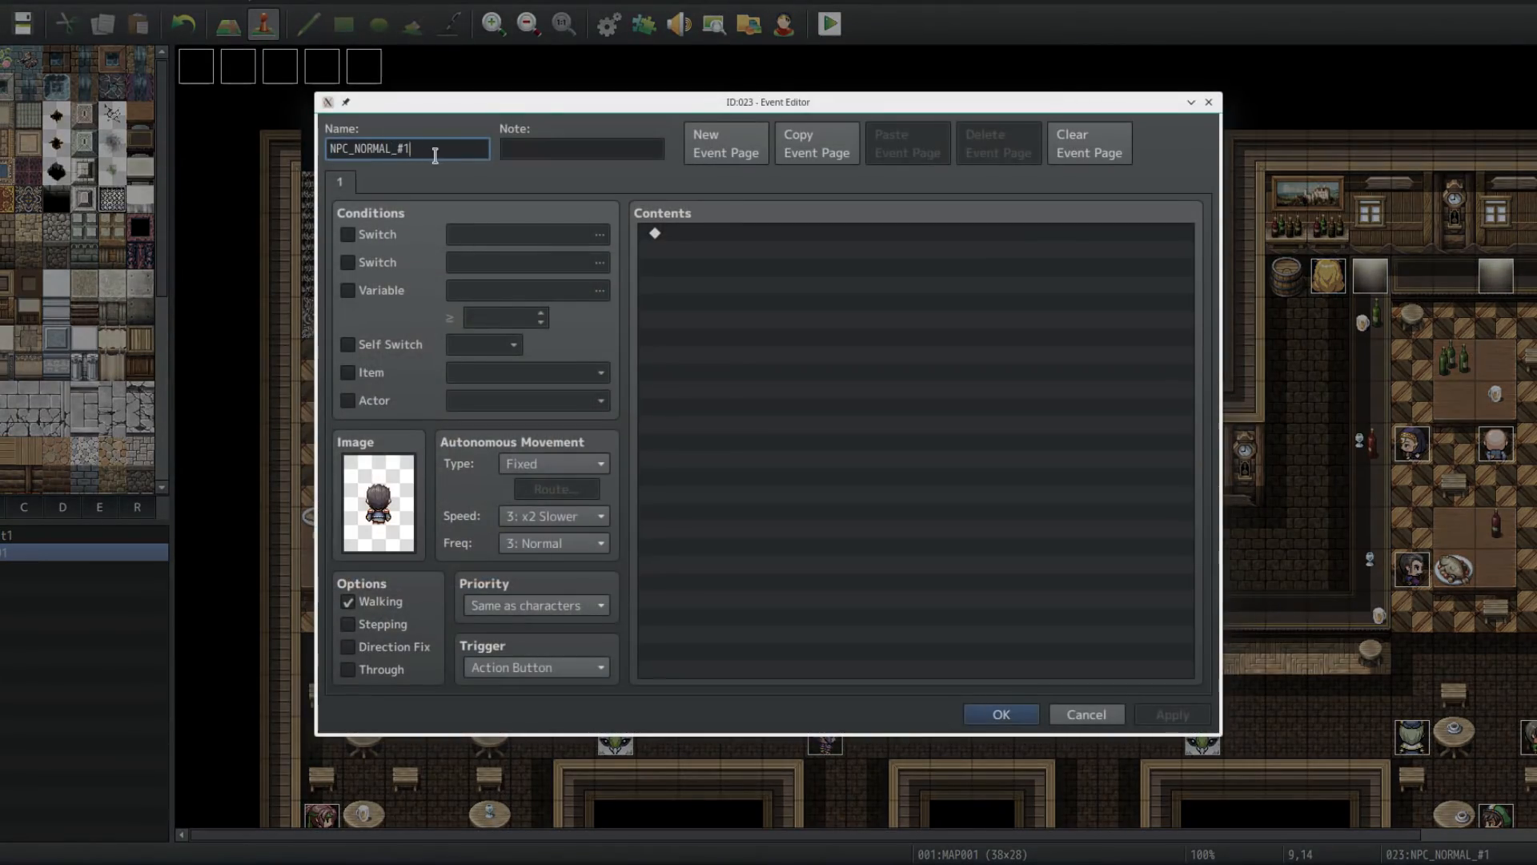
{"action": "left_click", "coordinate": [1112, 715]}
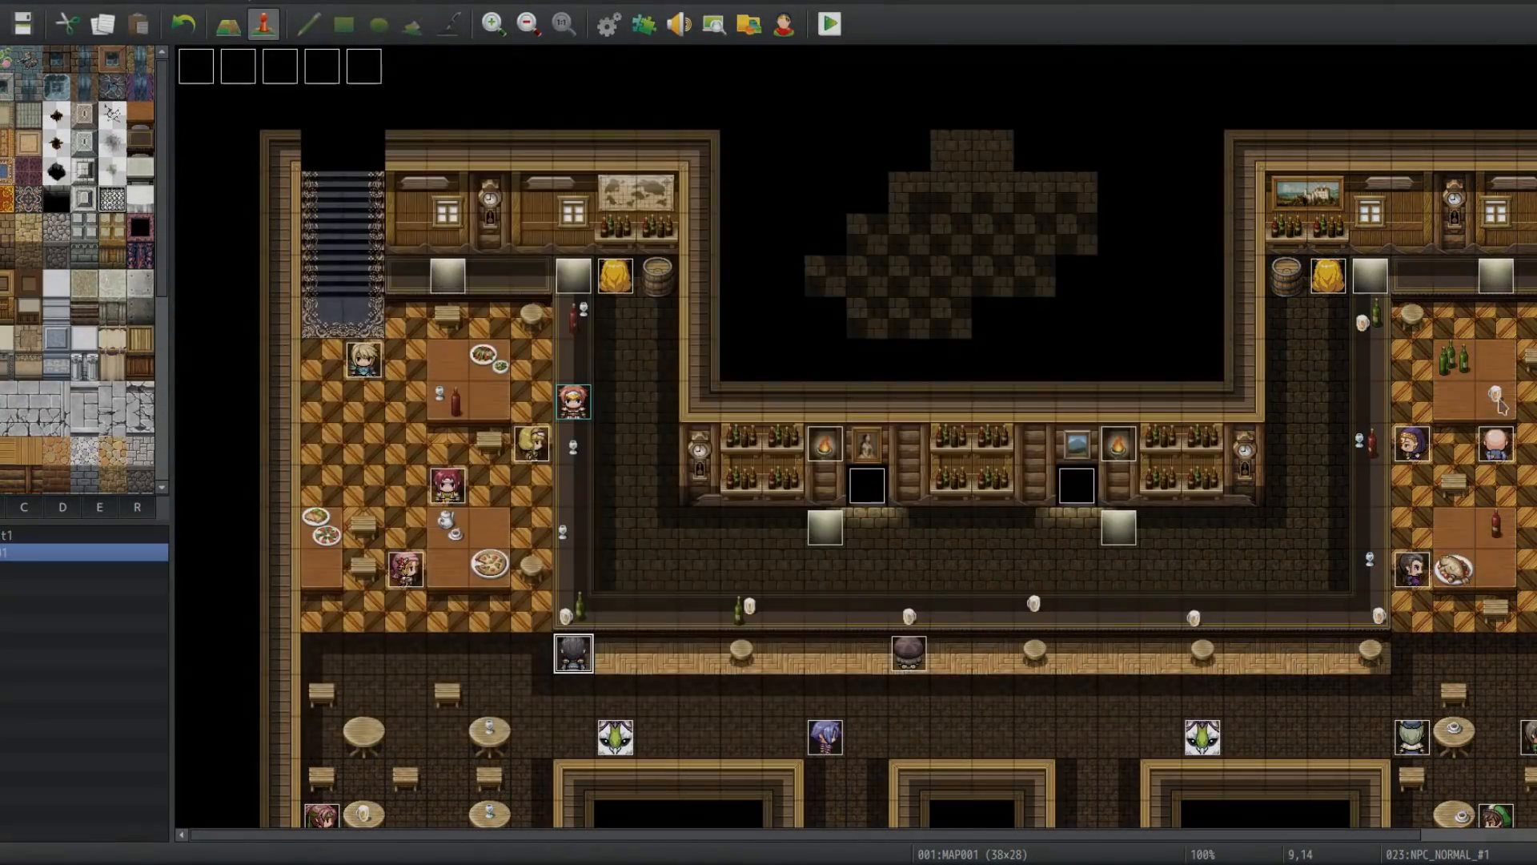
Step: Reopen the NPC_PROCESSOR event and step through Bartender 1's opening movement routes and balloon icon commands
{"action": "double_click", "coordinate": [238, 65]}
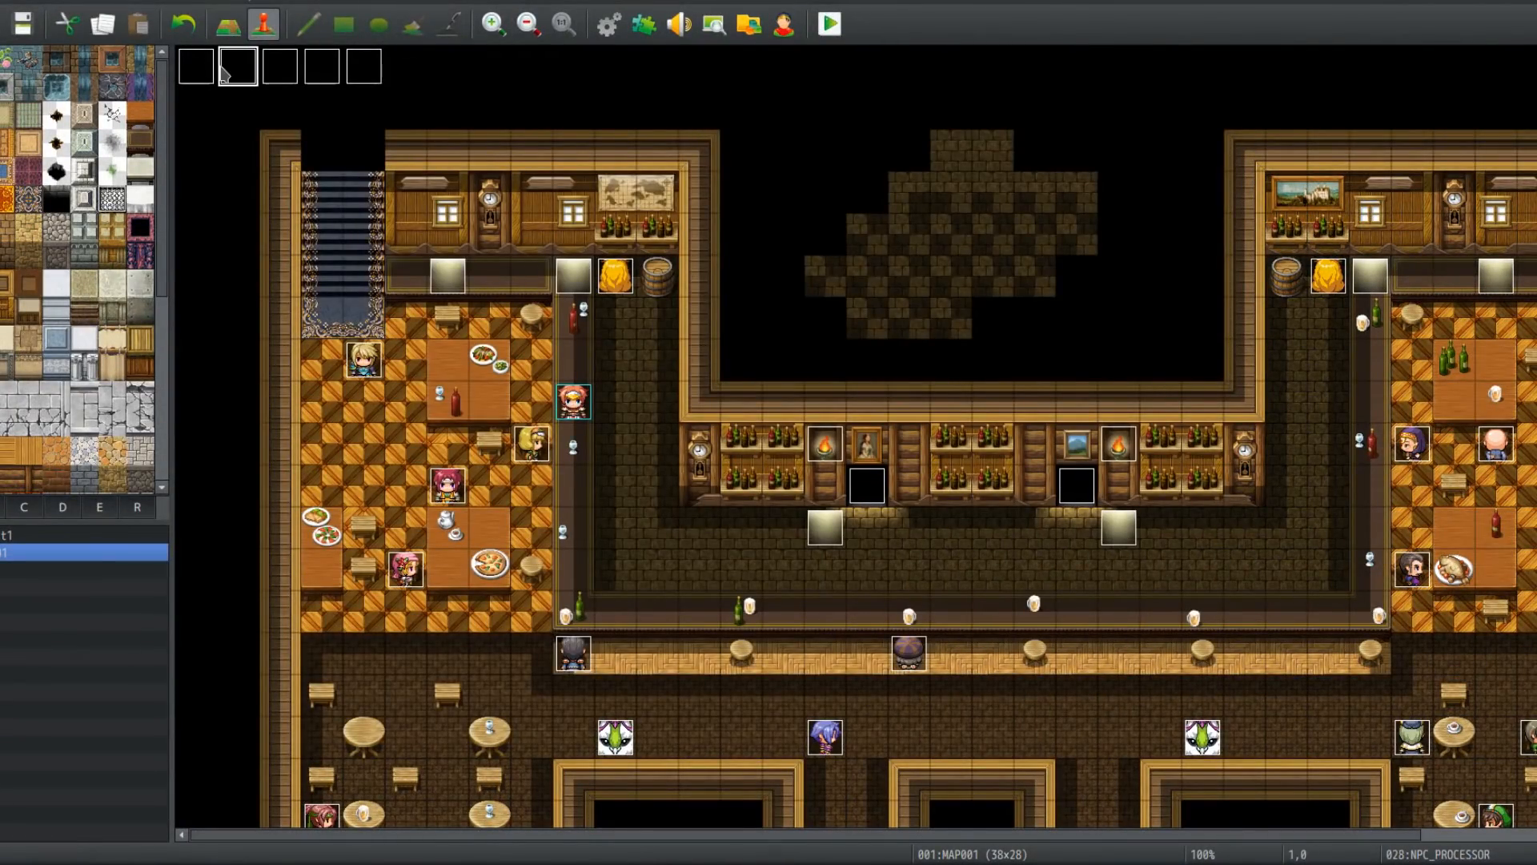
{"action": "left_click_drag", "start_coordinate": [812, 101], "coordinate": [1143, 68]}
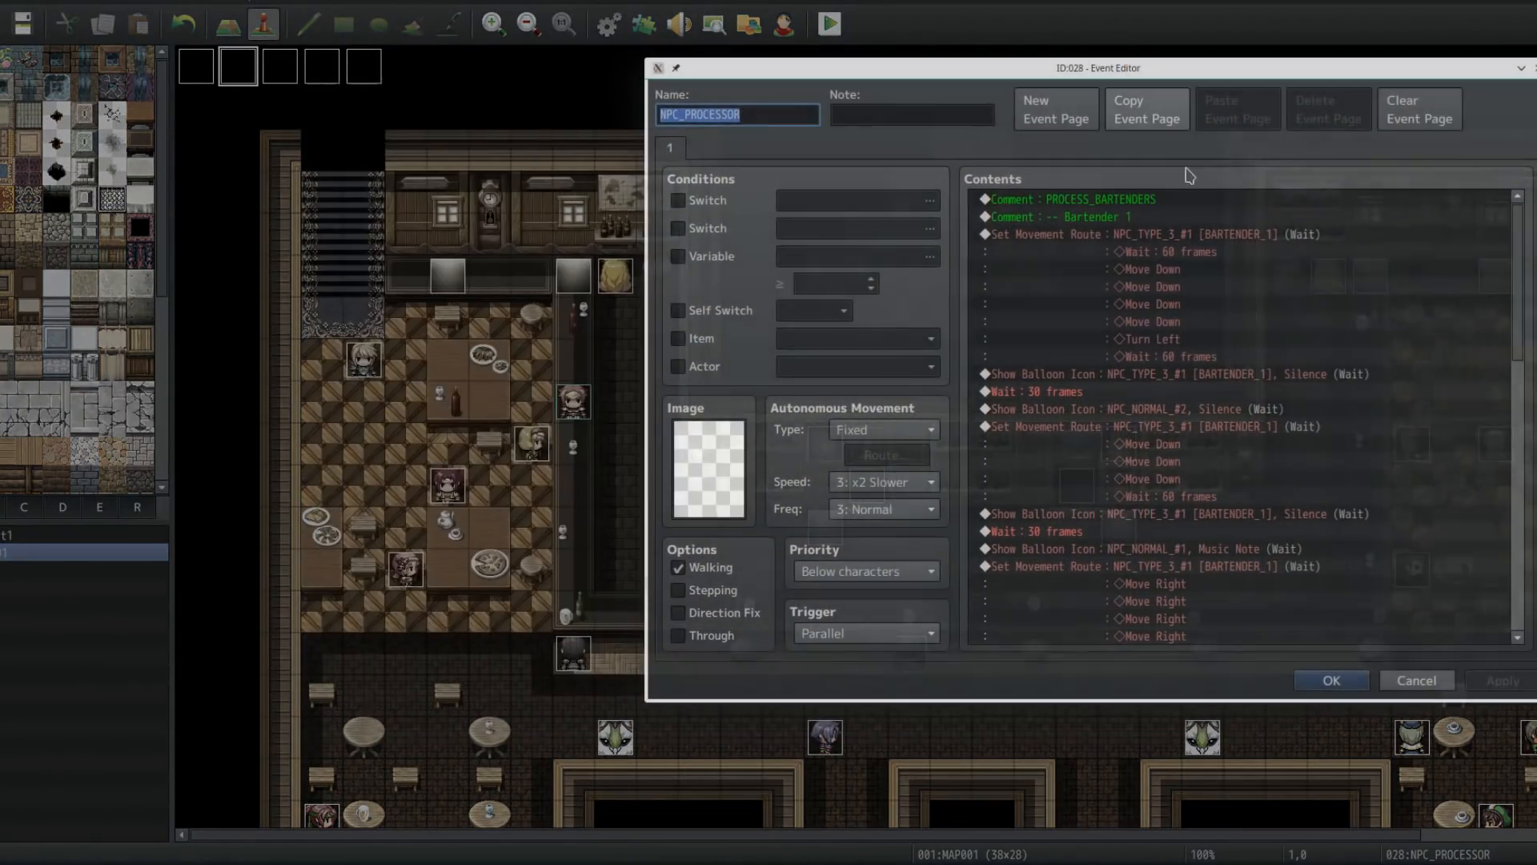
{"action": "left_click", "coordinate": [1184, 250]}
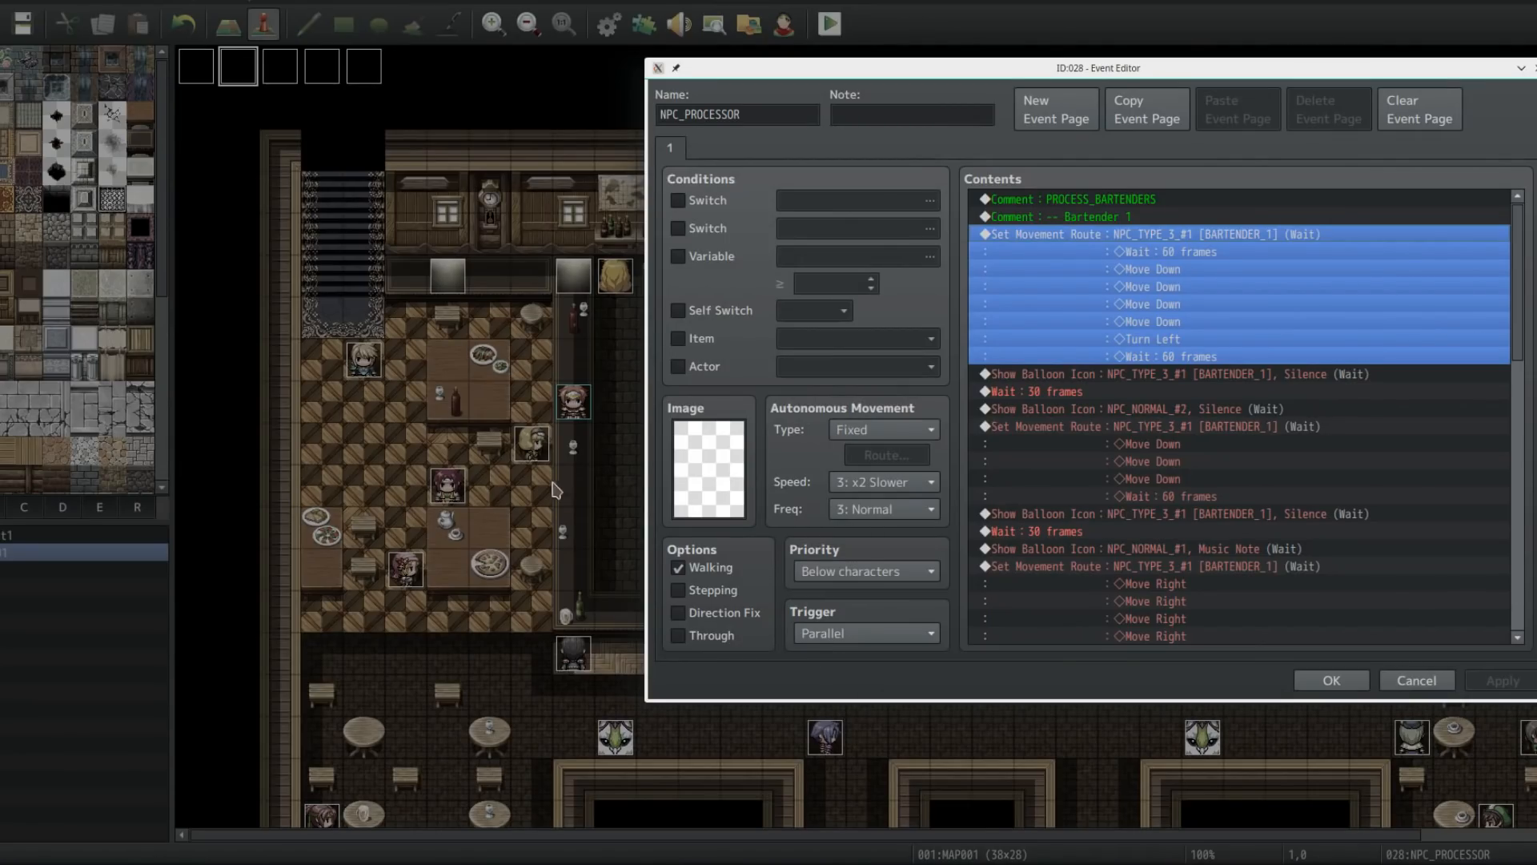
{"action": "left_click", "coordinate": [1169, 344]}
{"action": "left_click", "coordinate": [1169, 362]}
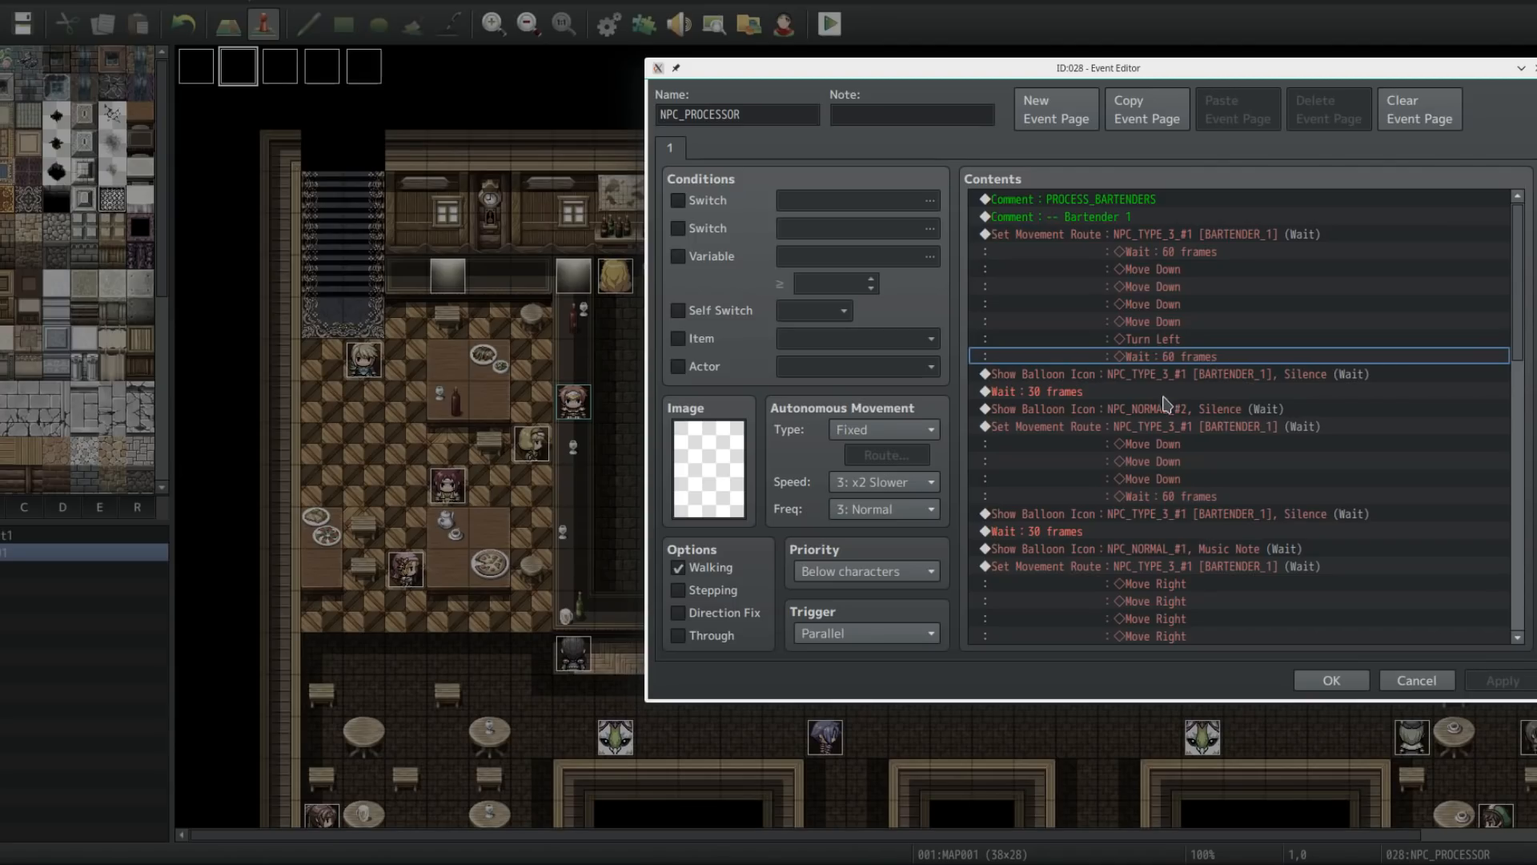
{"action": "left_click", "coordinate": [1101, 378]}
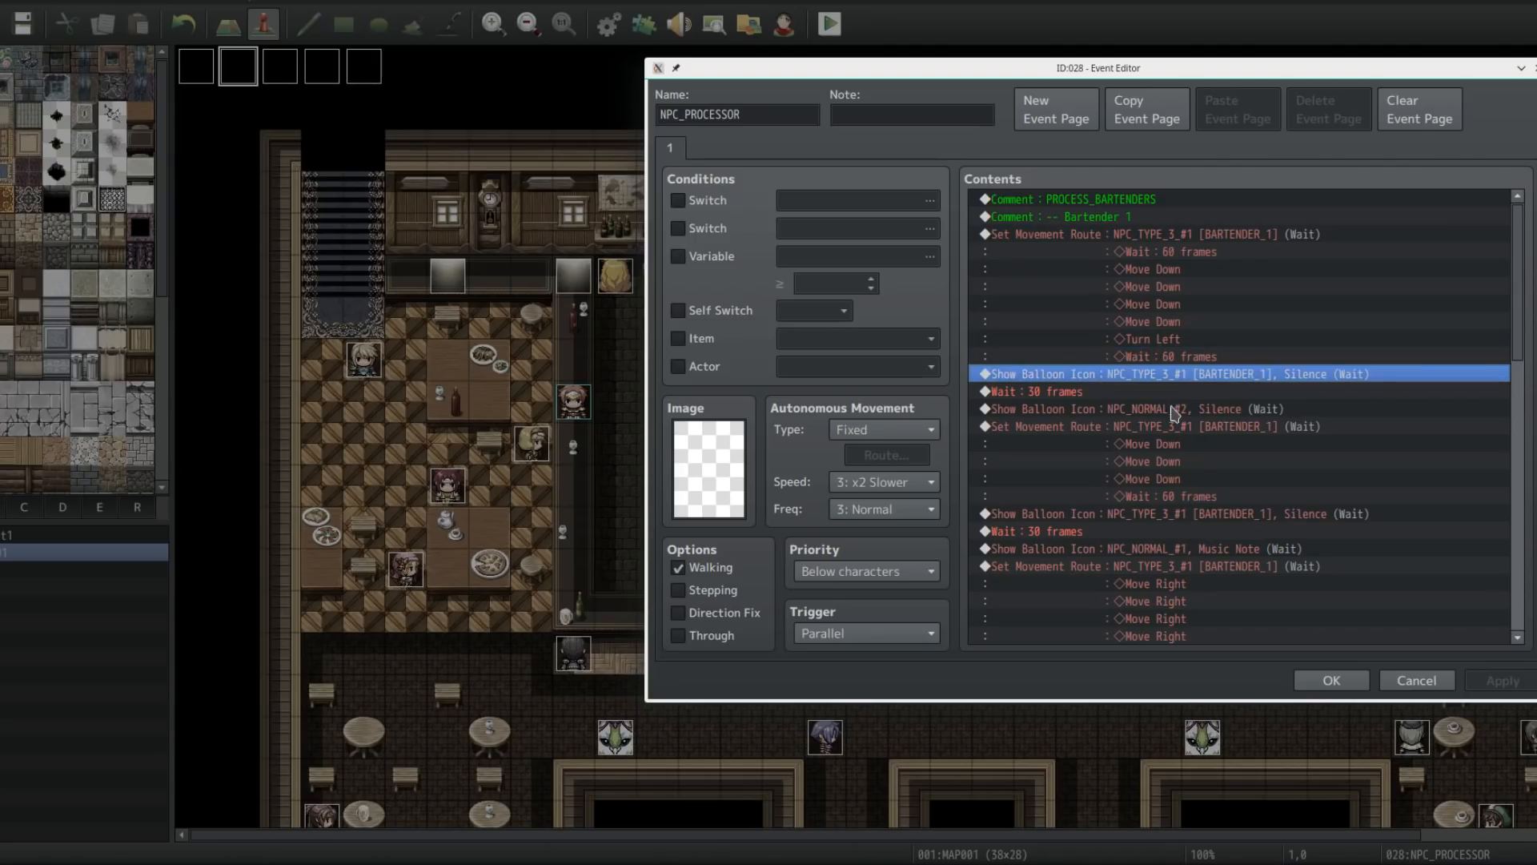
{"action": "left_click", "coordinate": [1086, 392]}
{"action": "mouse_move", "coordinate": [1075, 399]}
{"action": "left_mouse_down"}
{"action": "mouse_move", "coordinate": [1079, 419]}
{"action": "mouse_move", "coordinate": [1078, 404]}
{"action": "left_mouse_up"}
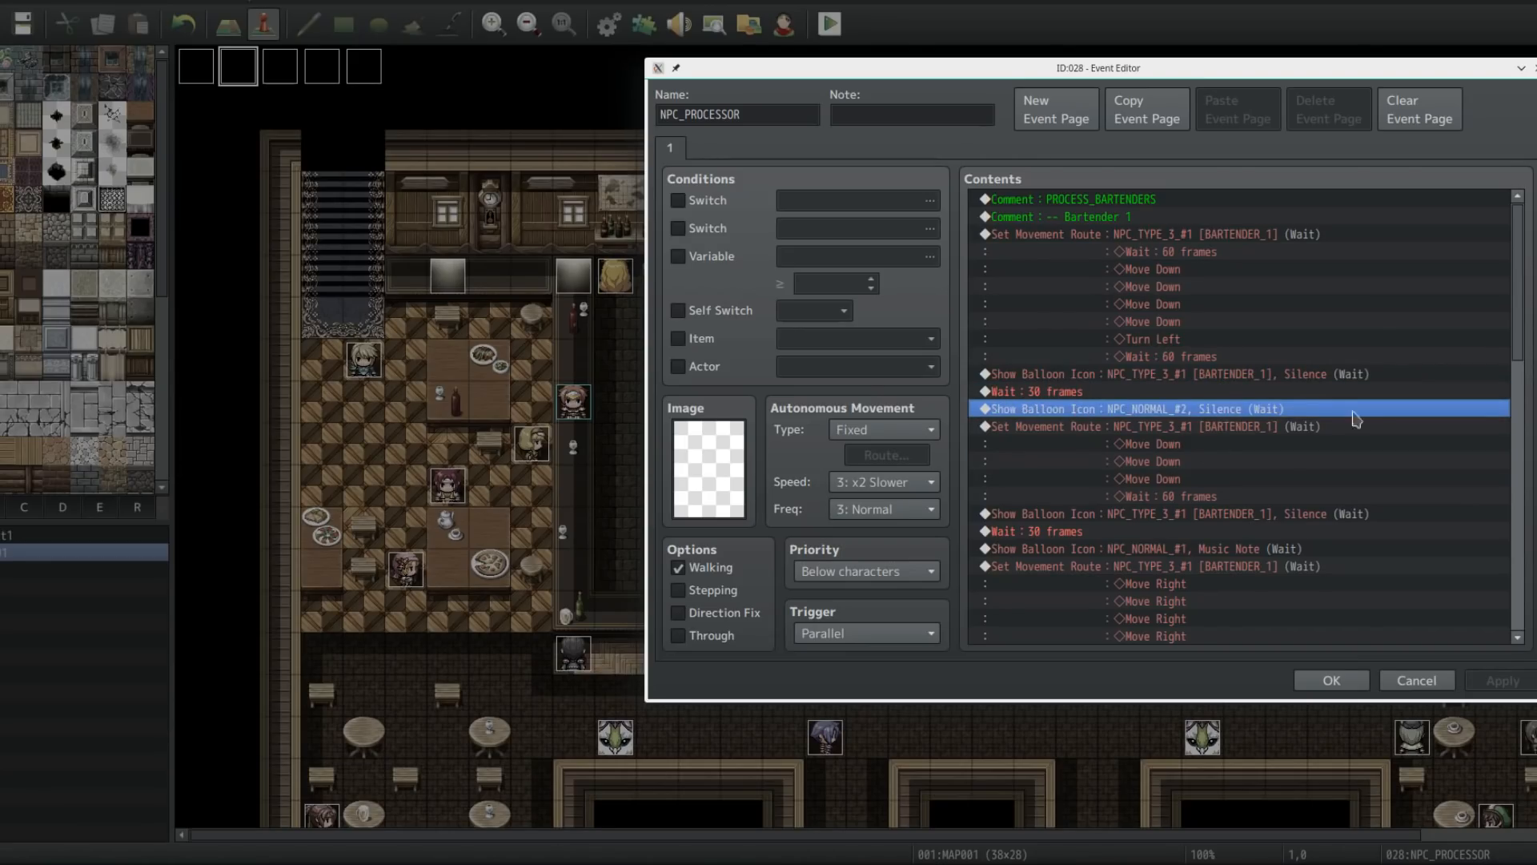
{"action": "left_click", "coordinate": [1157, 429]}
{"action": "scroll", "coordinate": [1140, 461], "scroll_direction": "down", "scroll_amount": 1}
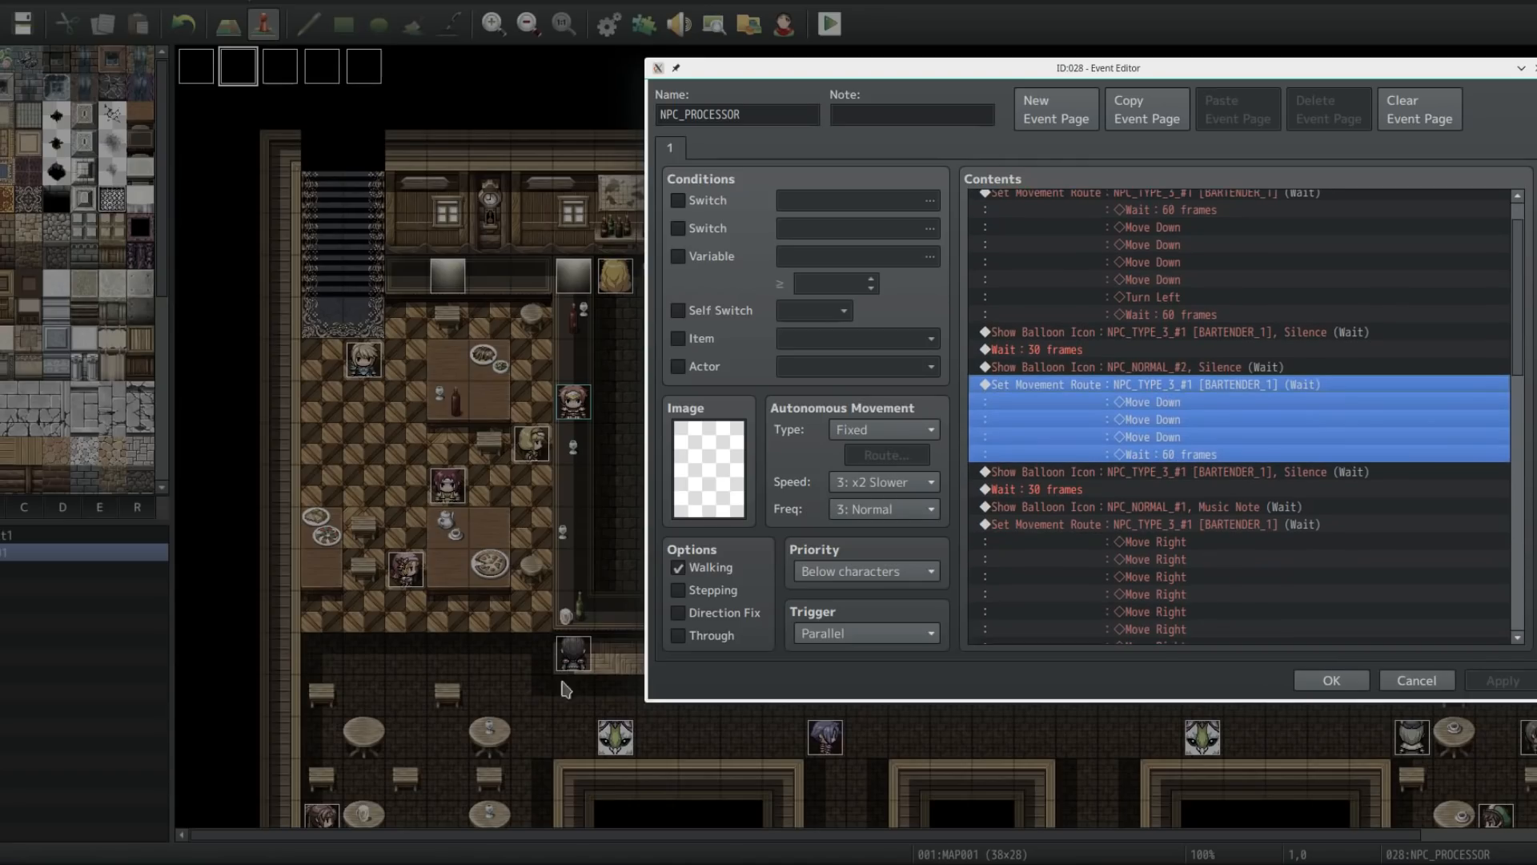
{"action": "left_click_drag", "start_coordinate": [1029, 68], "coordinate": [651, 90]}
{"action": "scroll", "coordinate": [1144, 389], "scroll_direction": "down", "scroll_amount": 6}
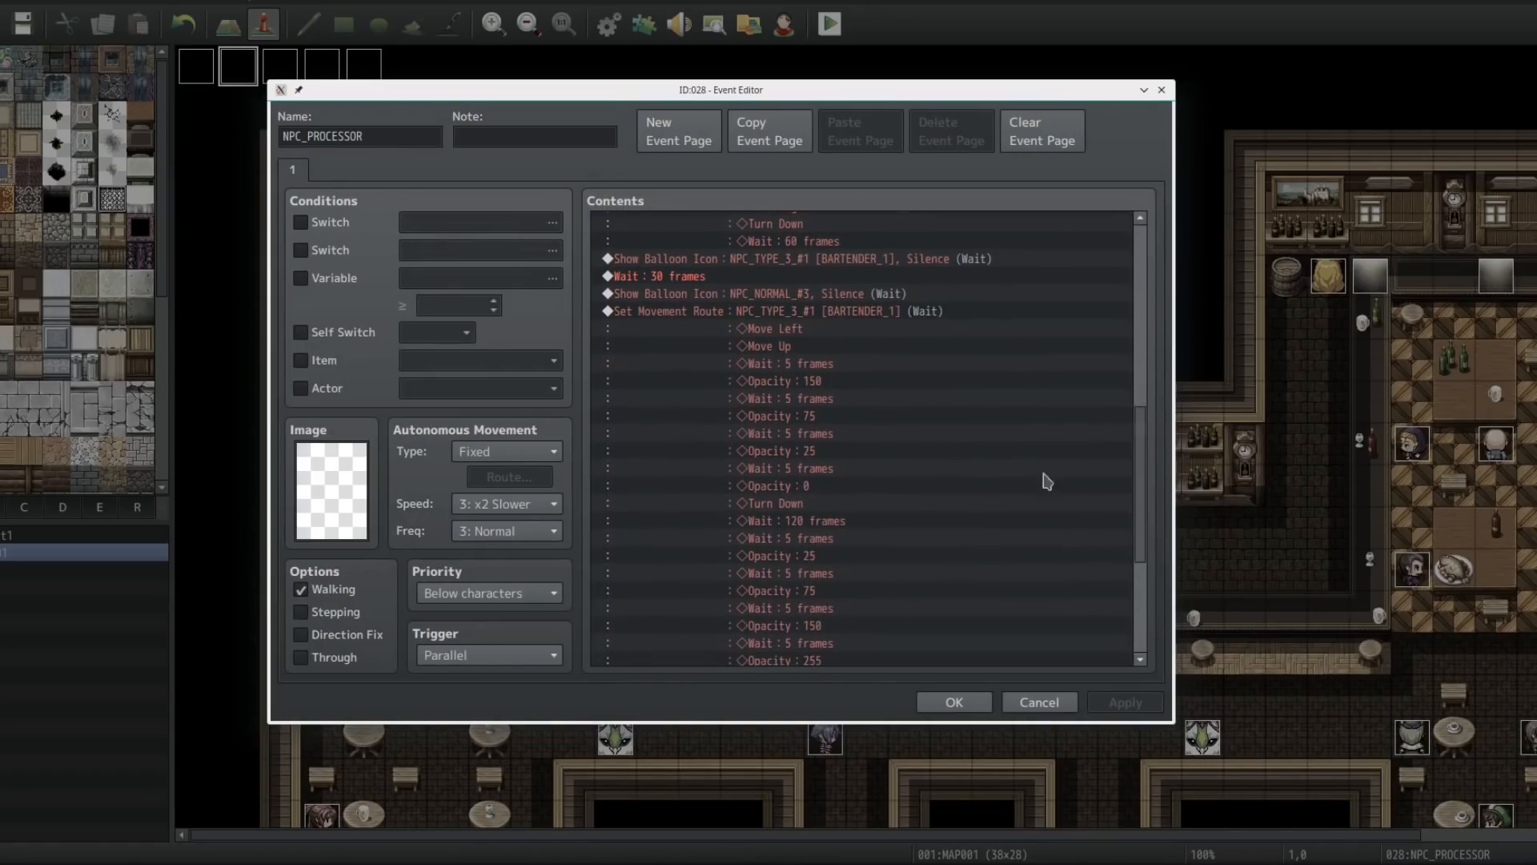
Step: Examine the opacity fade and wait commands in Bartender 1's movement route toward NPC_NORMAL_#3
{"action": "left_click", "coordinate": [833, 311]}
{"action": "left_click", "coordinate": [762, 367]}
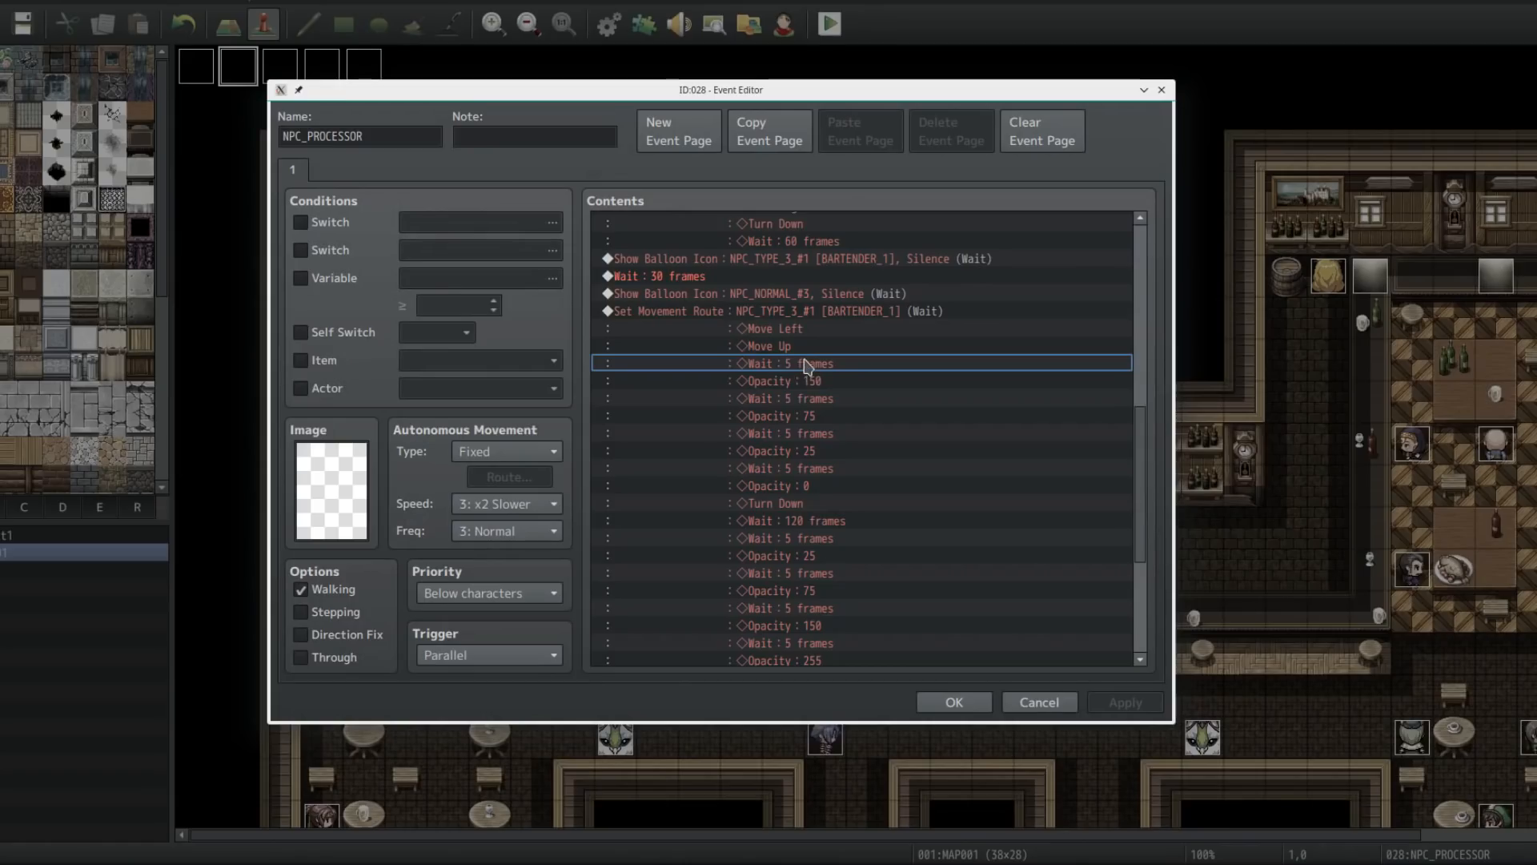
{"action": "left_click", "coordinate": [804, 385]}
{"action": "scroll", "coordinate": [813, 393], "scroll_direction": "down", "scroll_amount": 1}
{"action": "left_click", "coordinate": [810, 392]}
{"action": "scroll", "coordinate": [813, 393], "scroll_direction": "down", "scroll_amount": 1}
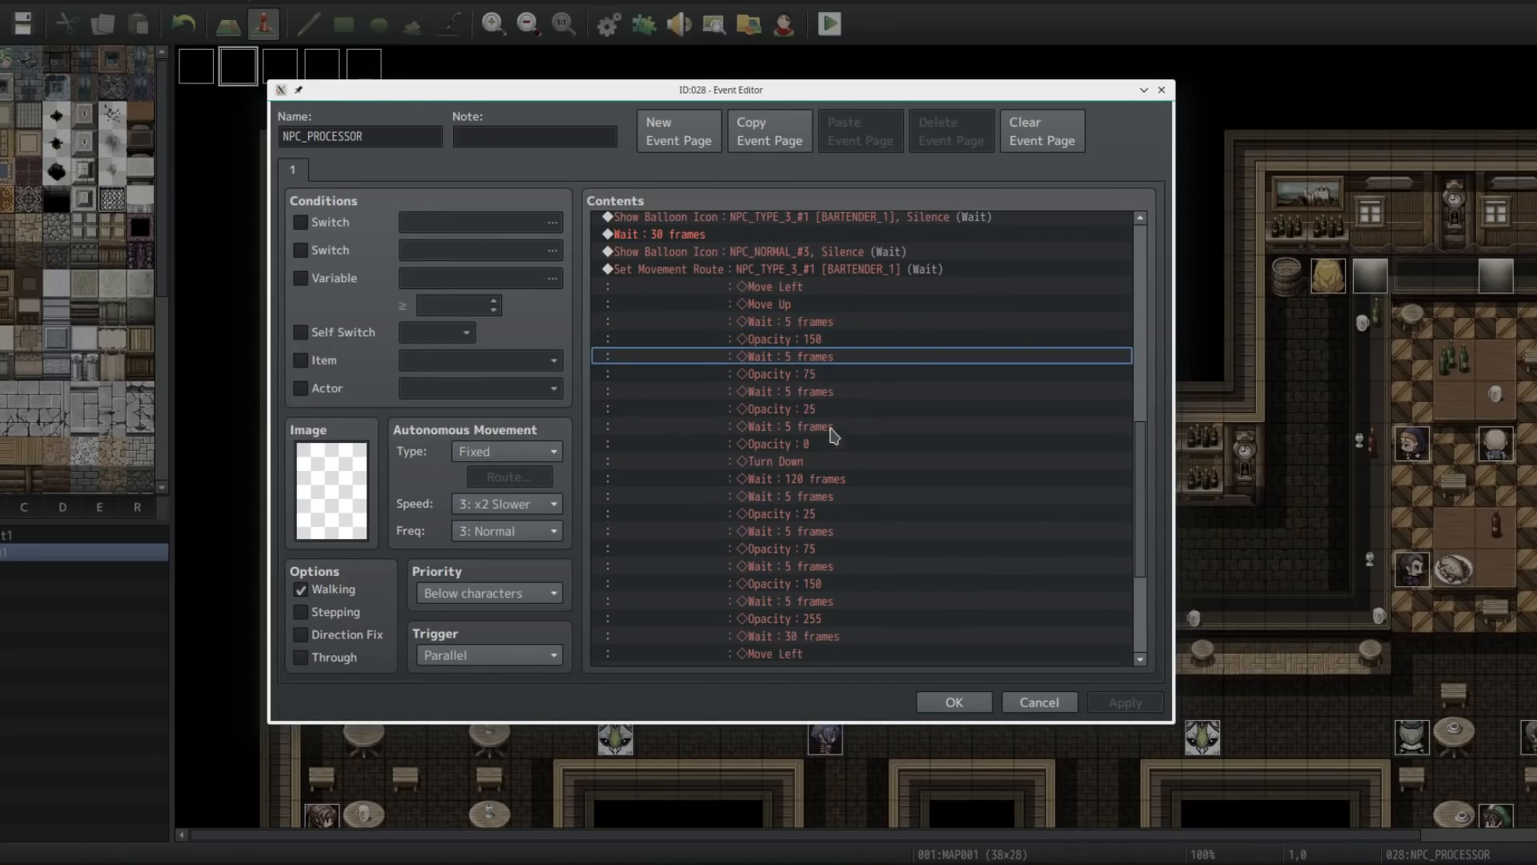
{"action": "left_click", "coordinate": [817, 391]}
{"action": "left_click", "coordinate": [816, 412]}
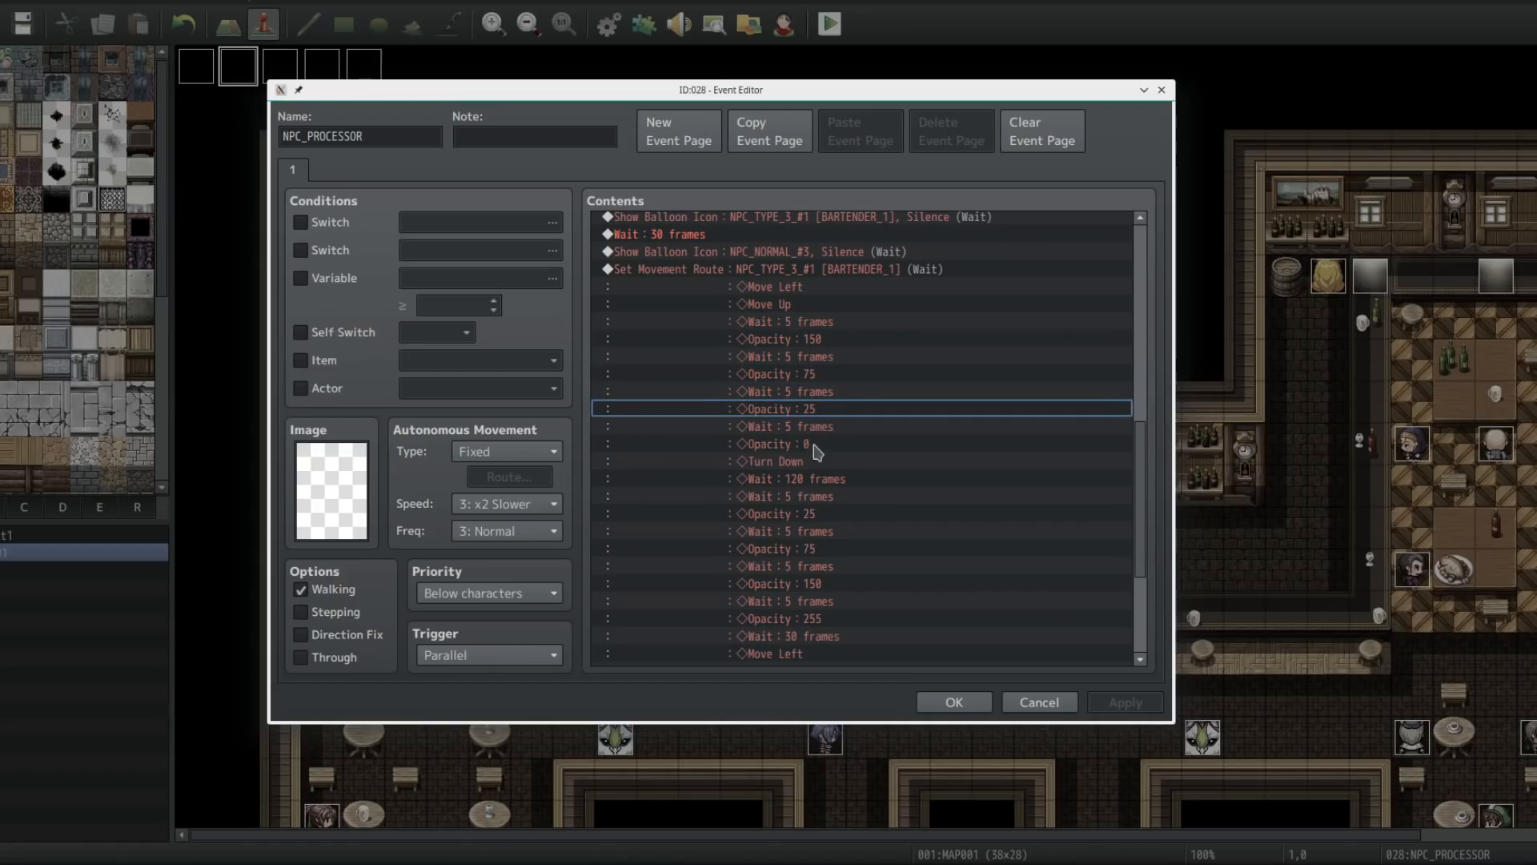
{"action": "left_click", "coordinate": [815, 429]}
{"action": "left_click", "coordinate": [815, 445]}
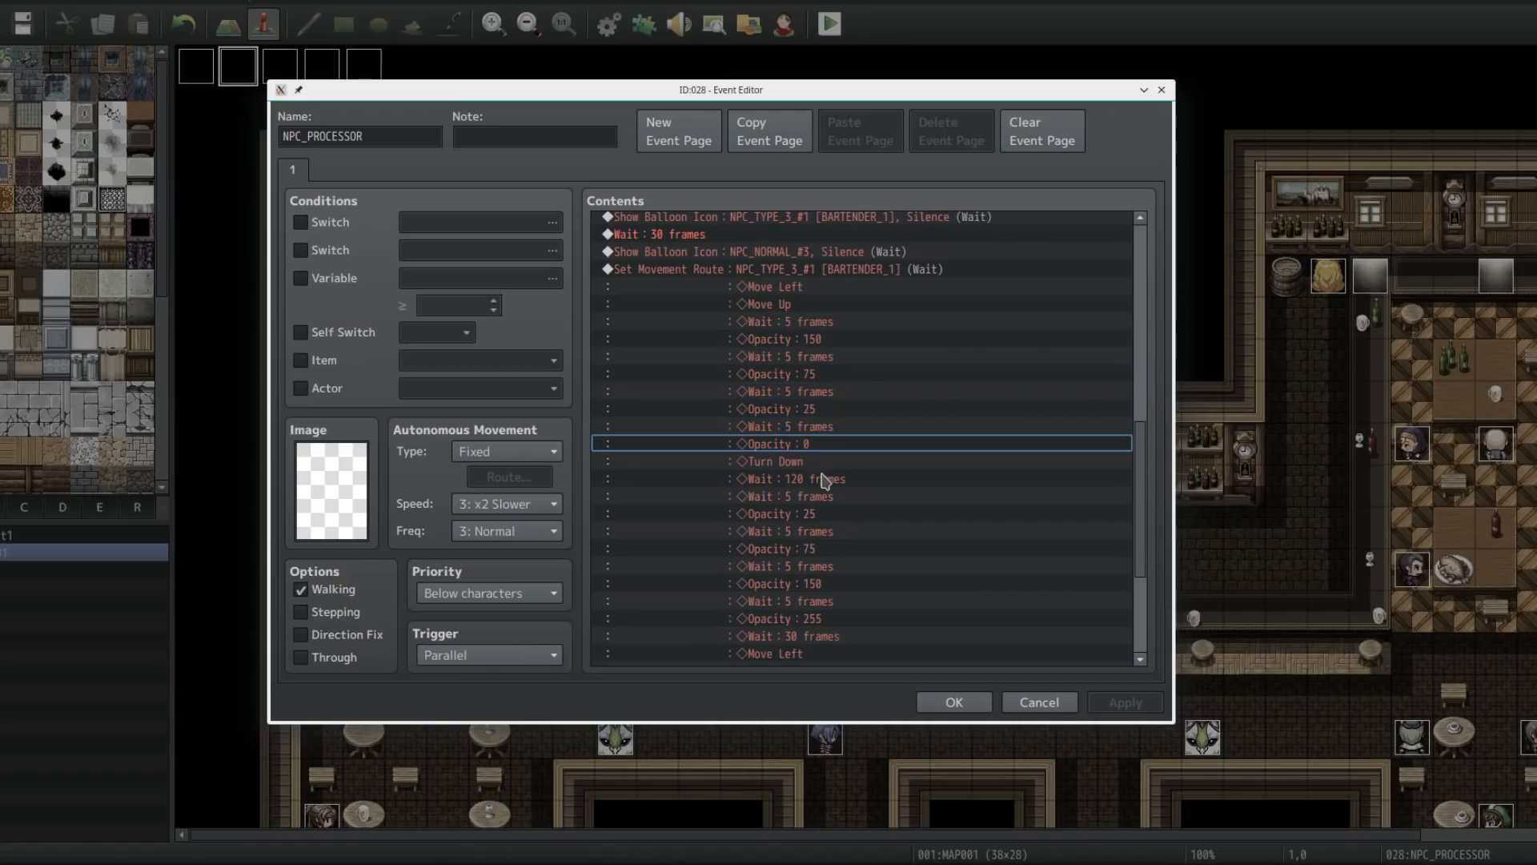
{"action": "left_click", "coordinate": [798, 463]}
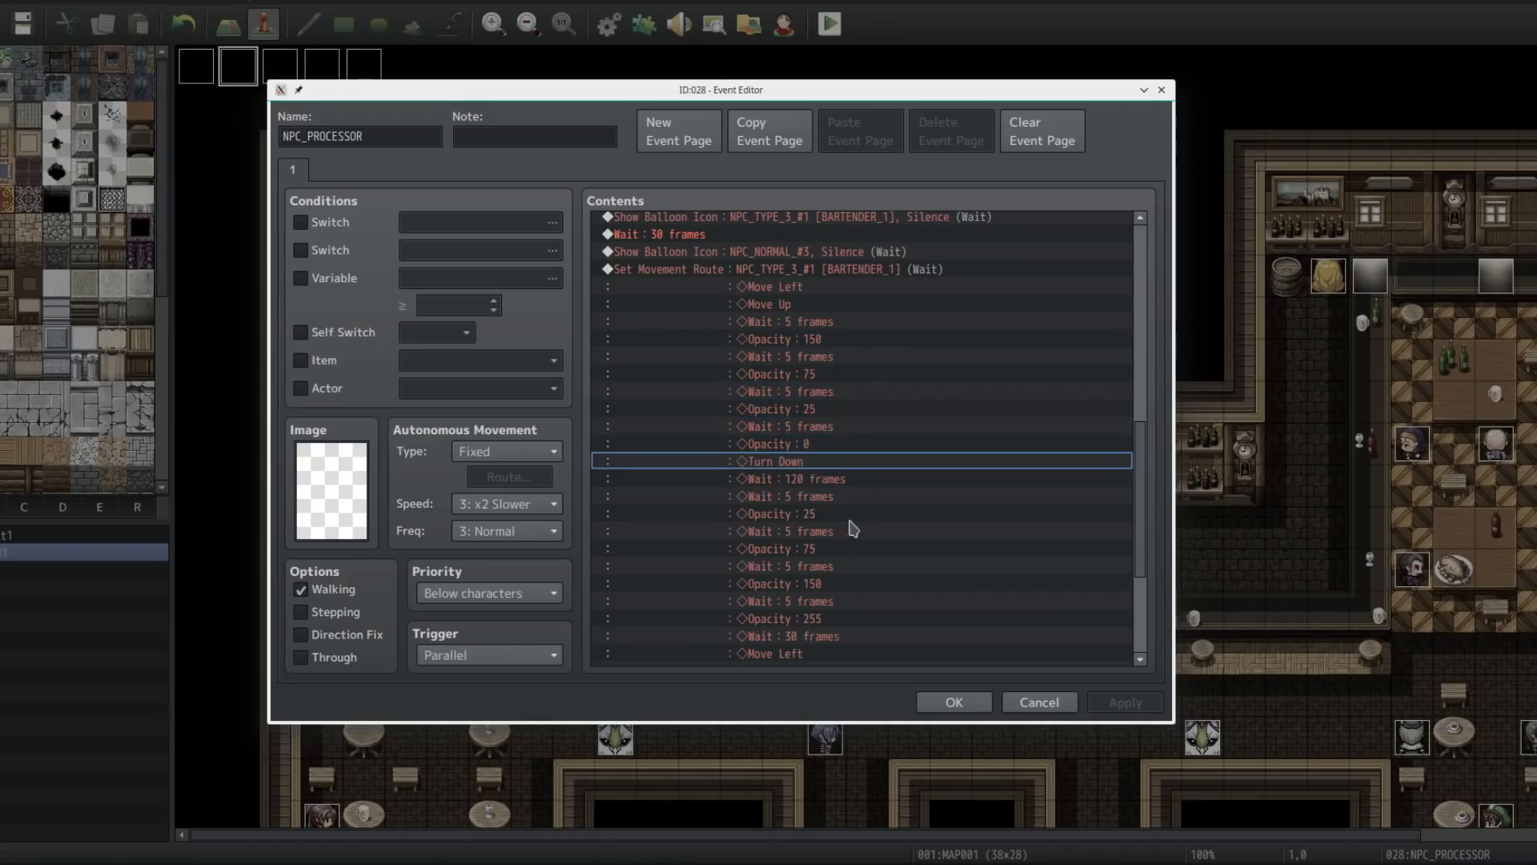
{"action": "left_click_drag", "start_coordinate": [1142, 510], "coordinate": [1143, 526]}
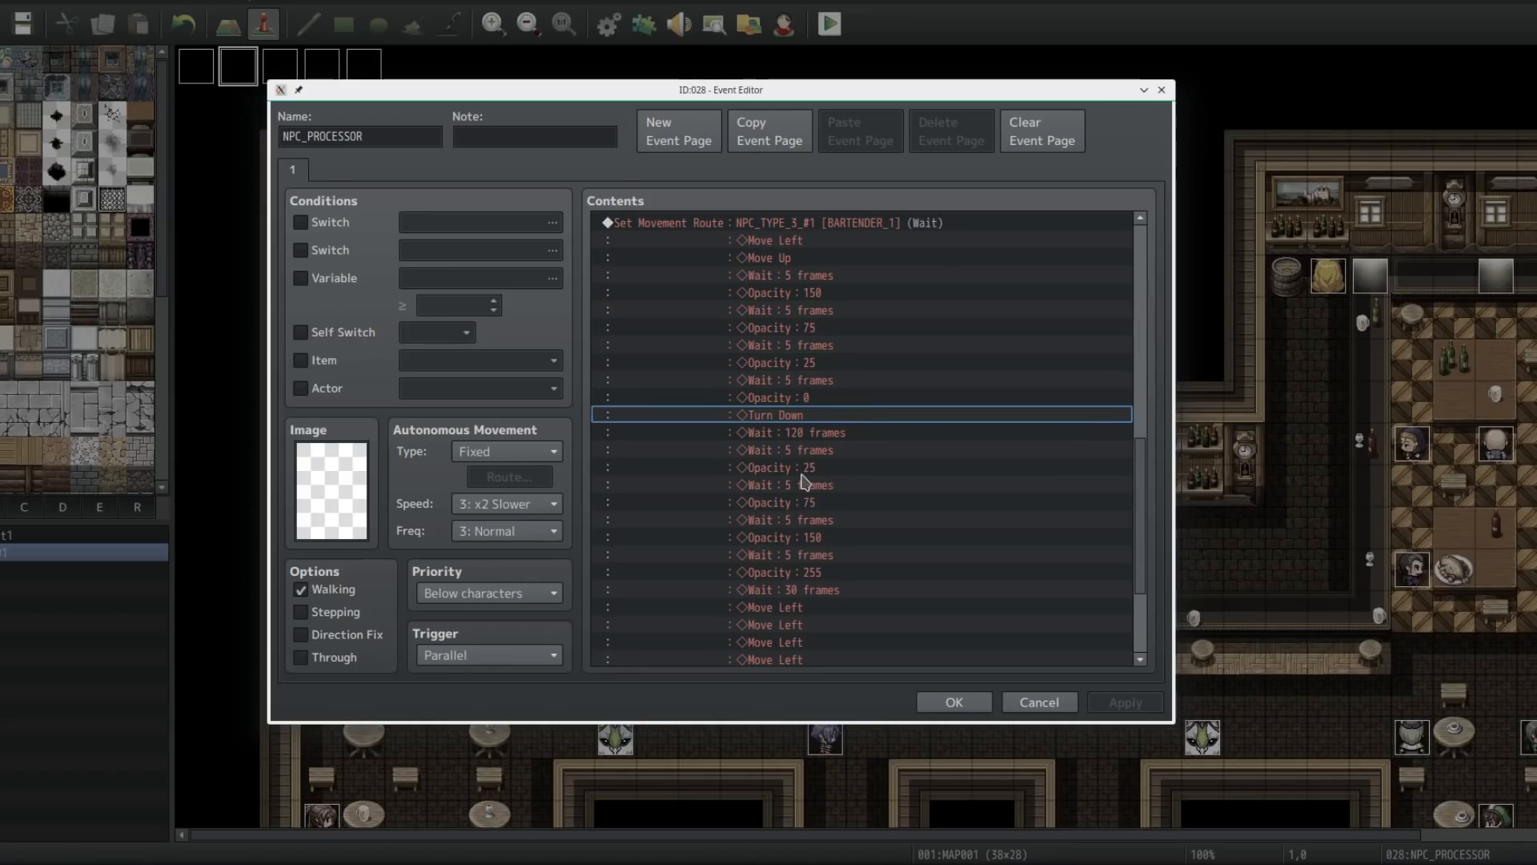
{"action": "left_click", "coordinate": [821, 436]}
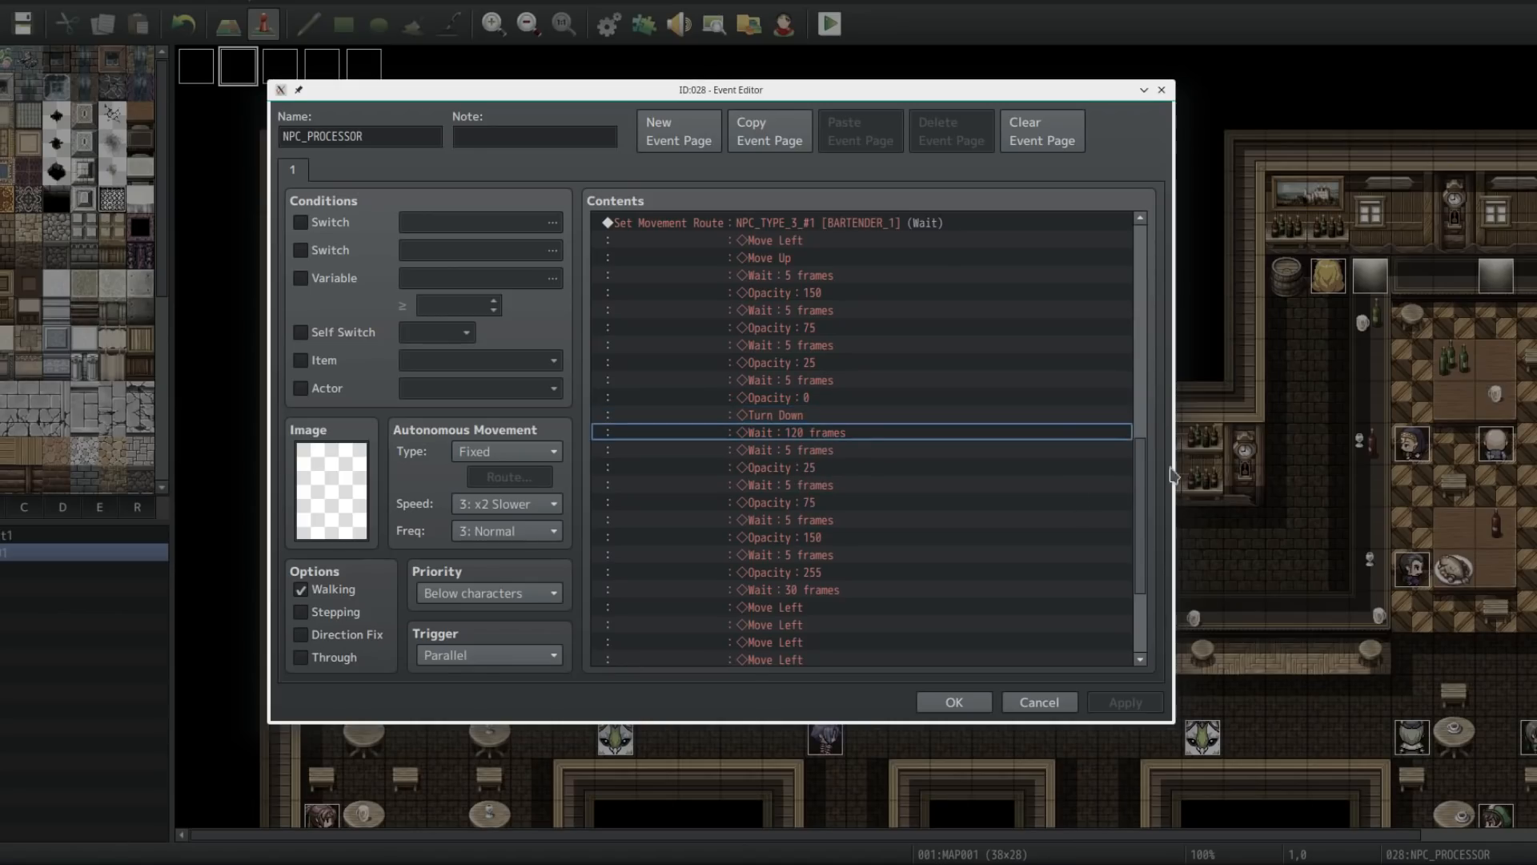
{"action": "scroll", "coordinate": [1145, 497], "scroll_direction": "down", "scroll_amount": 2}
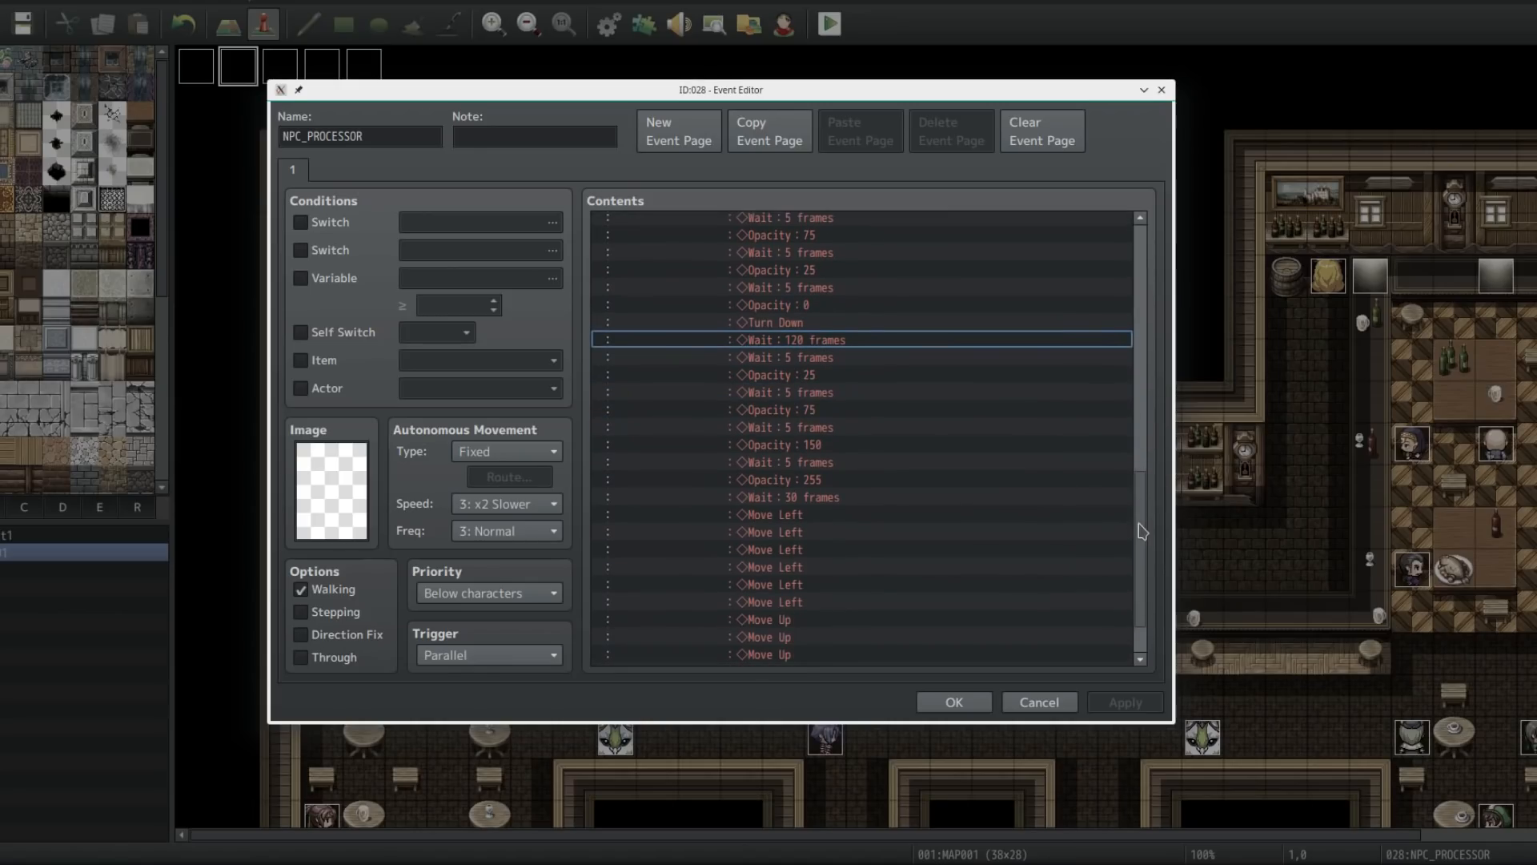
{"action": "left_click", "coordinate": [824, 409]}
{"action": "left_click", "coordinate": [829, 497]}
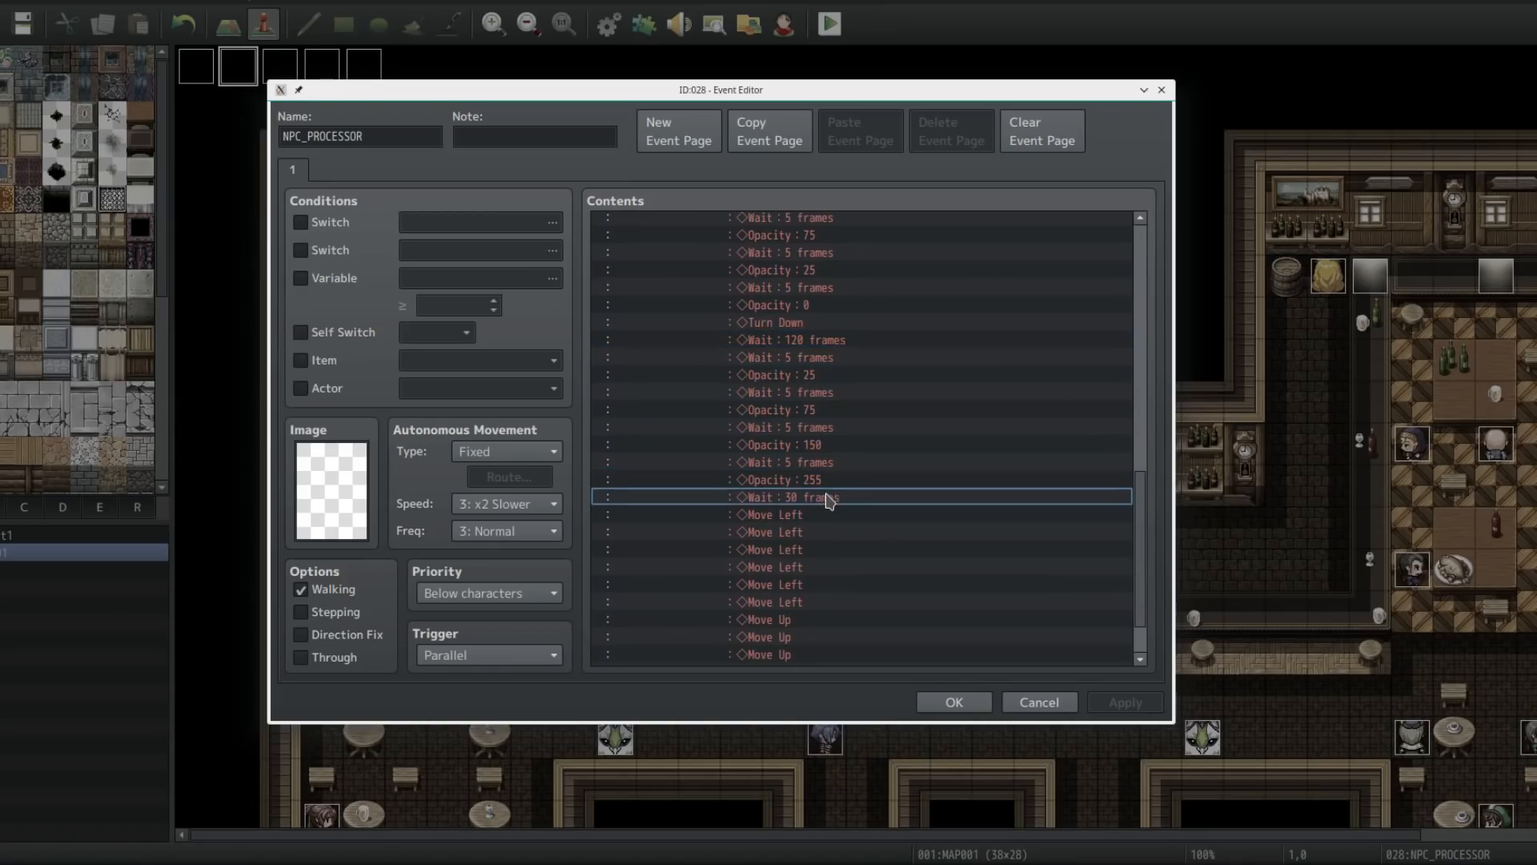
{"action": "left_click", "coordinate": [821, 482]}
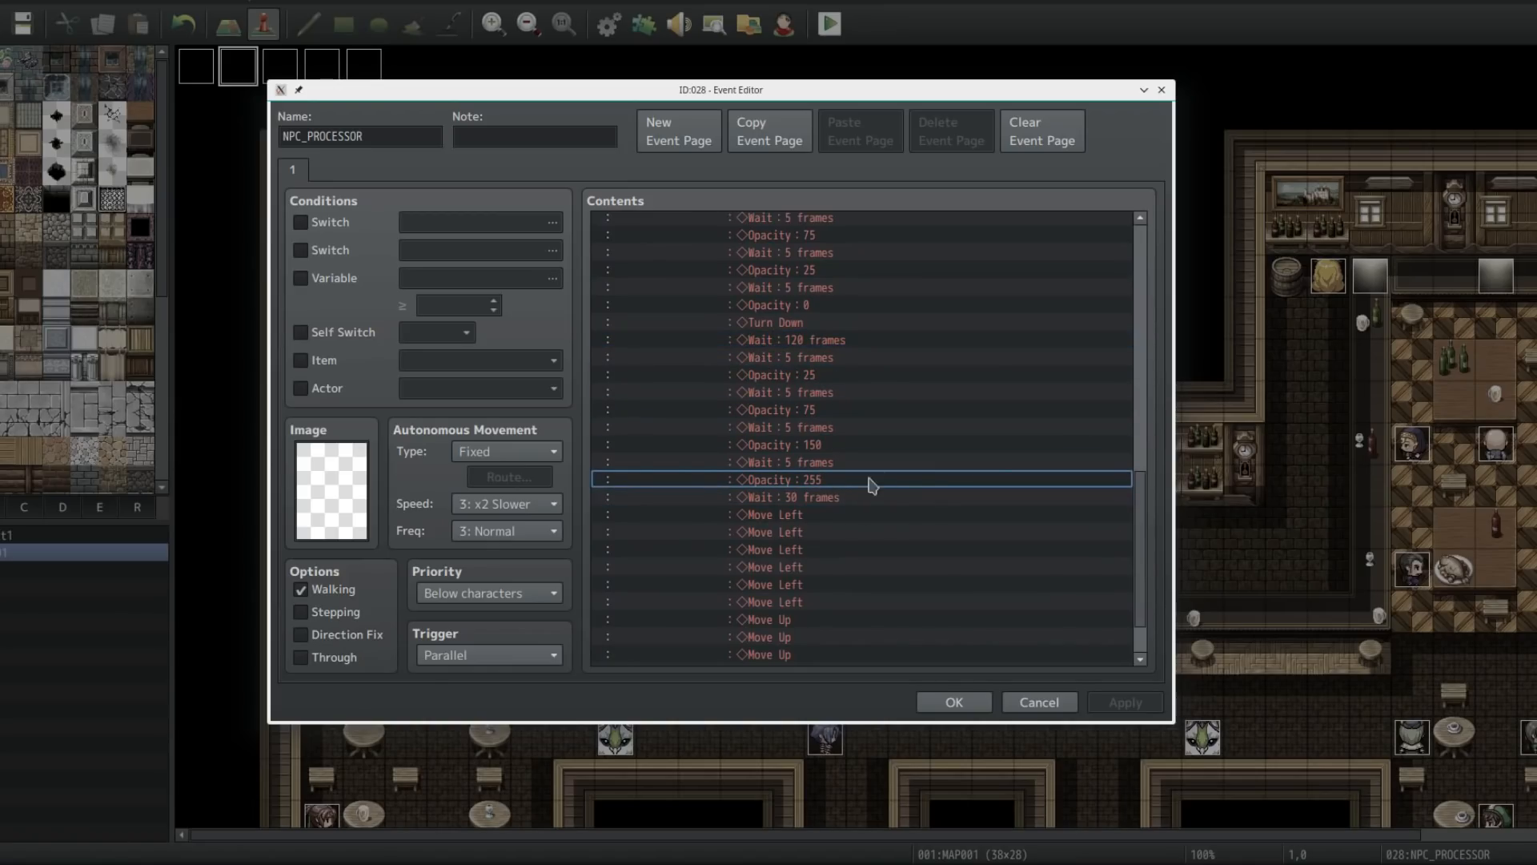
{"action": "scroll", "coordinate": [1145, 544], "scroll_direction": "down", "scroll_amount": 2}
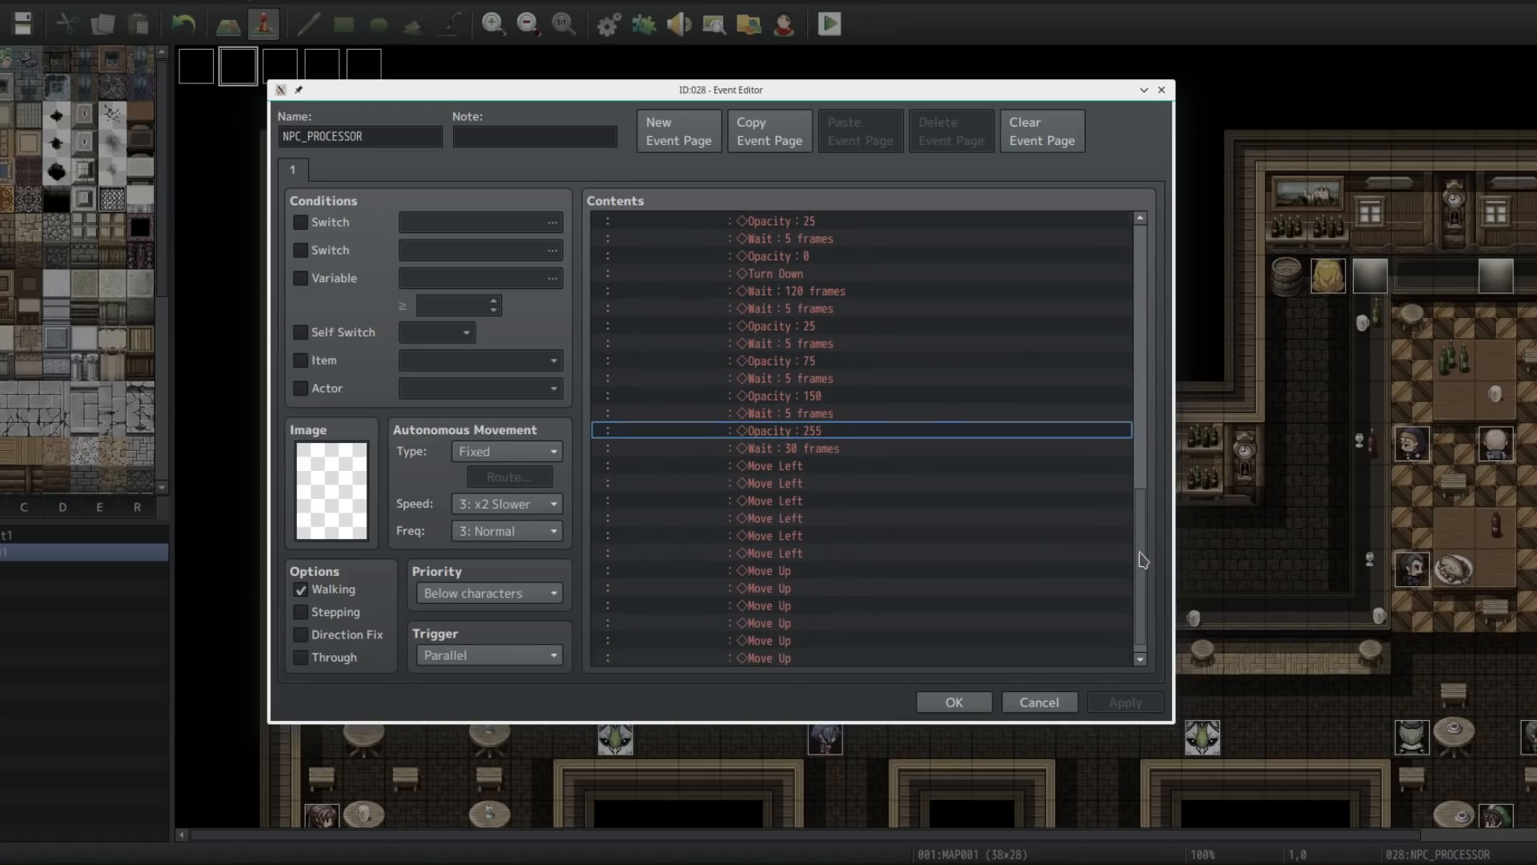
{"action": "scroll", "coordinate": [912, 489], "scroll_direction": "down", "scroll_amount": 1}
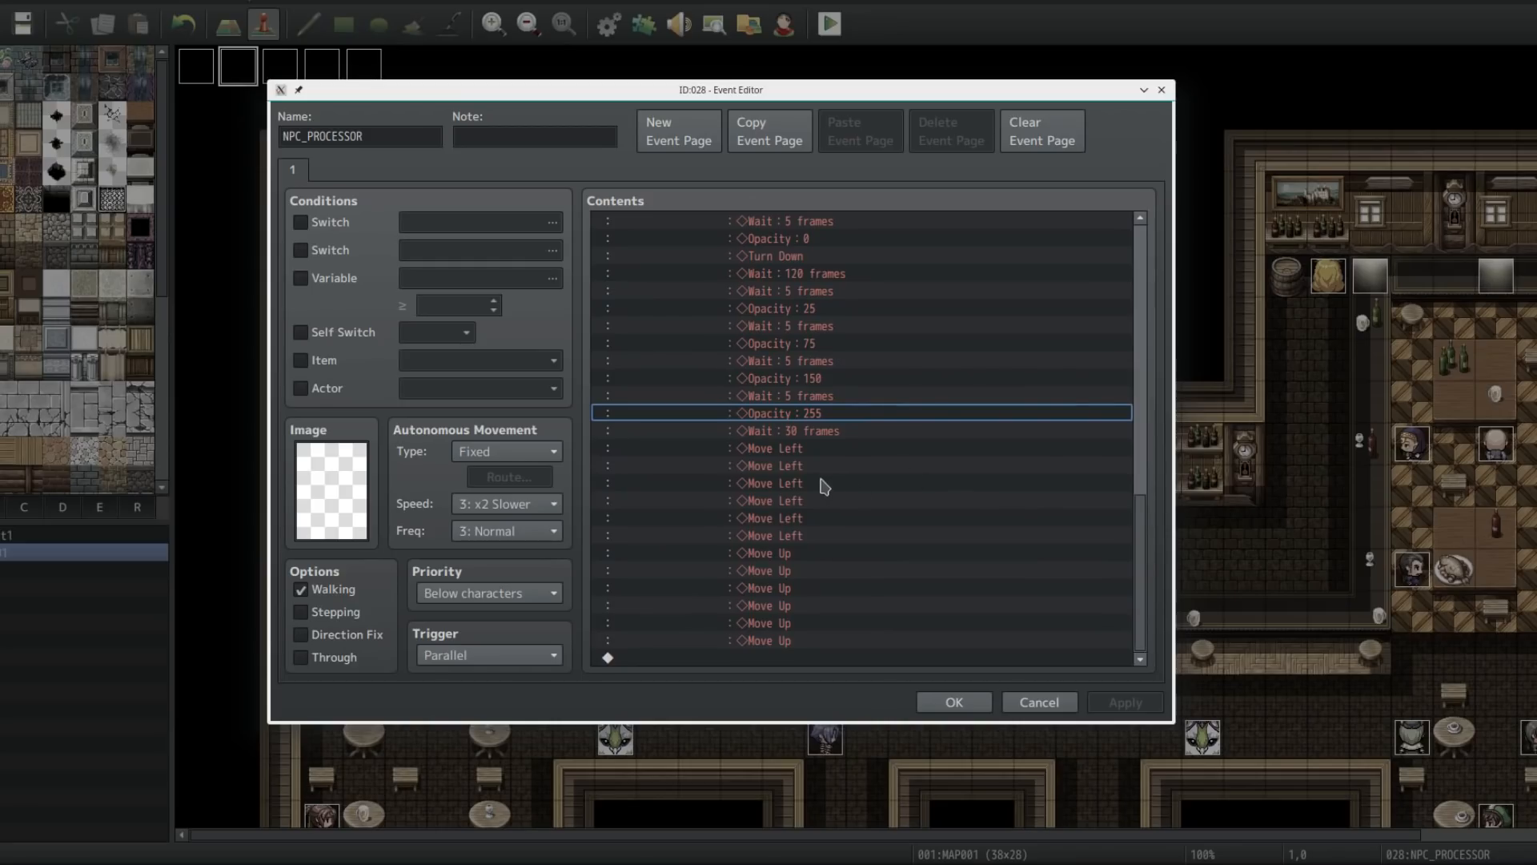
{"action": "left_click", "coordinate": [792, 434]}
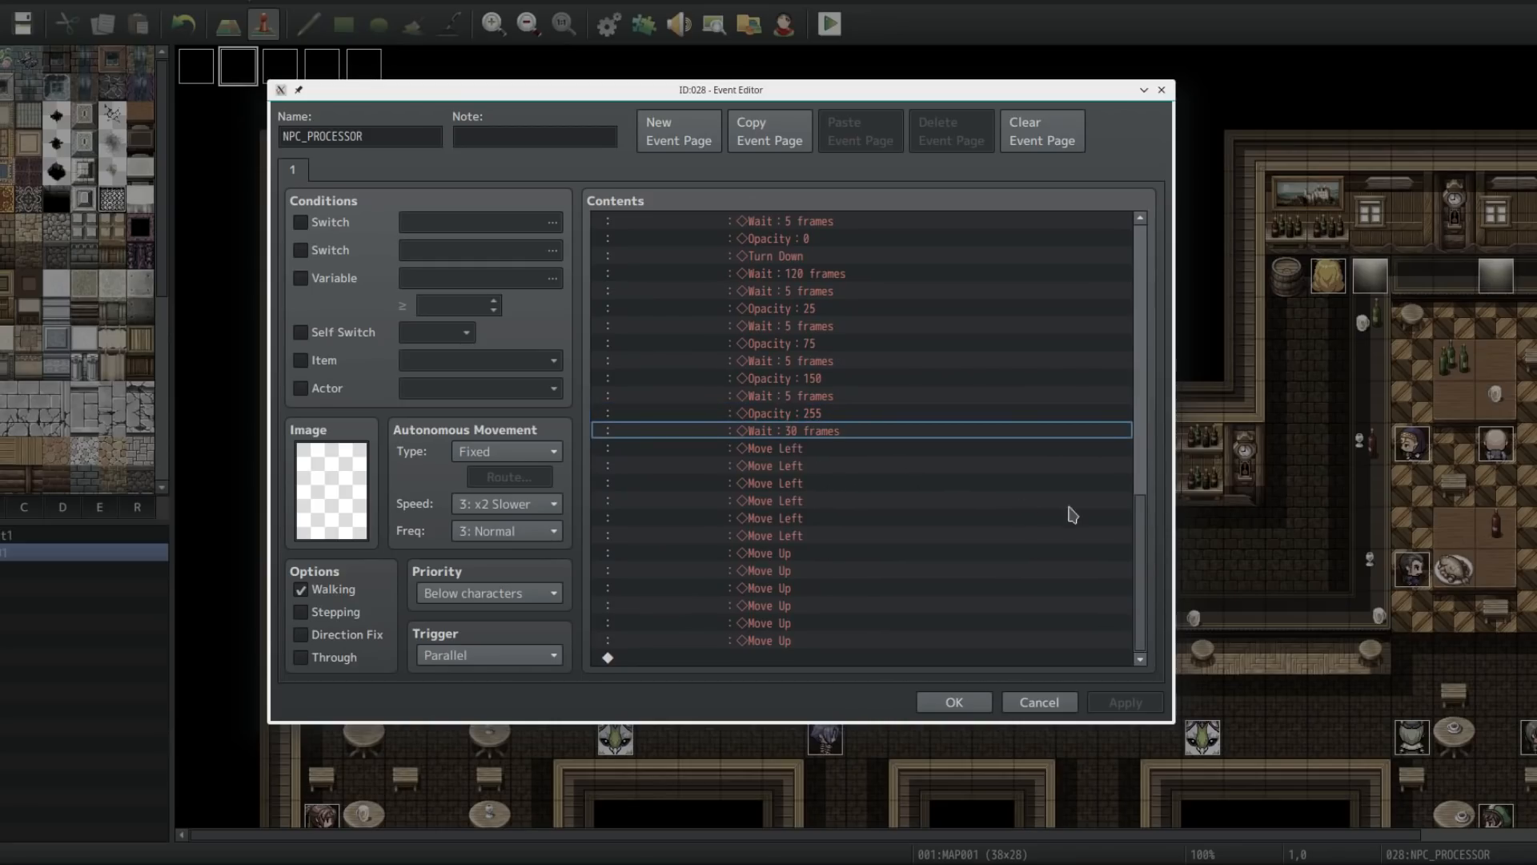
Step: Scroll through the whole NPC_PROCESSOR command list, then close the editor without saving changes
{"action": "left_click_drag", "start_coordinate": [927, 103], "coordinate": [1063, 609]}
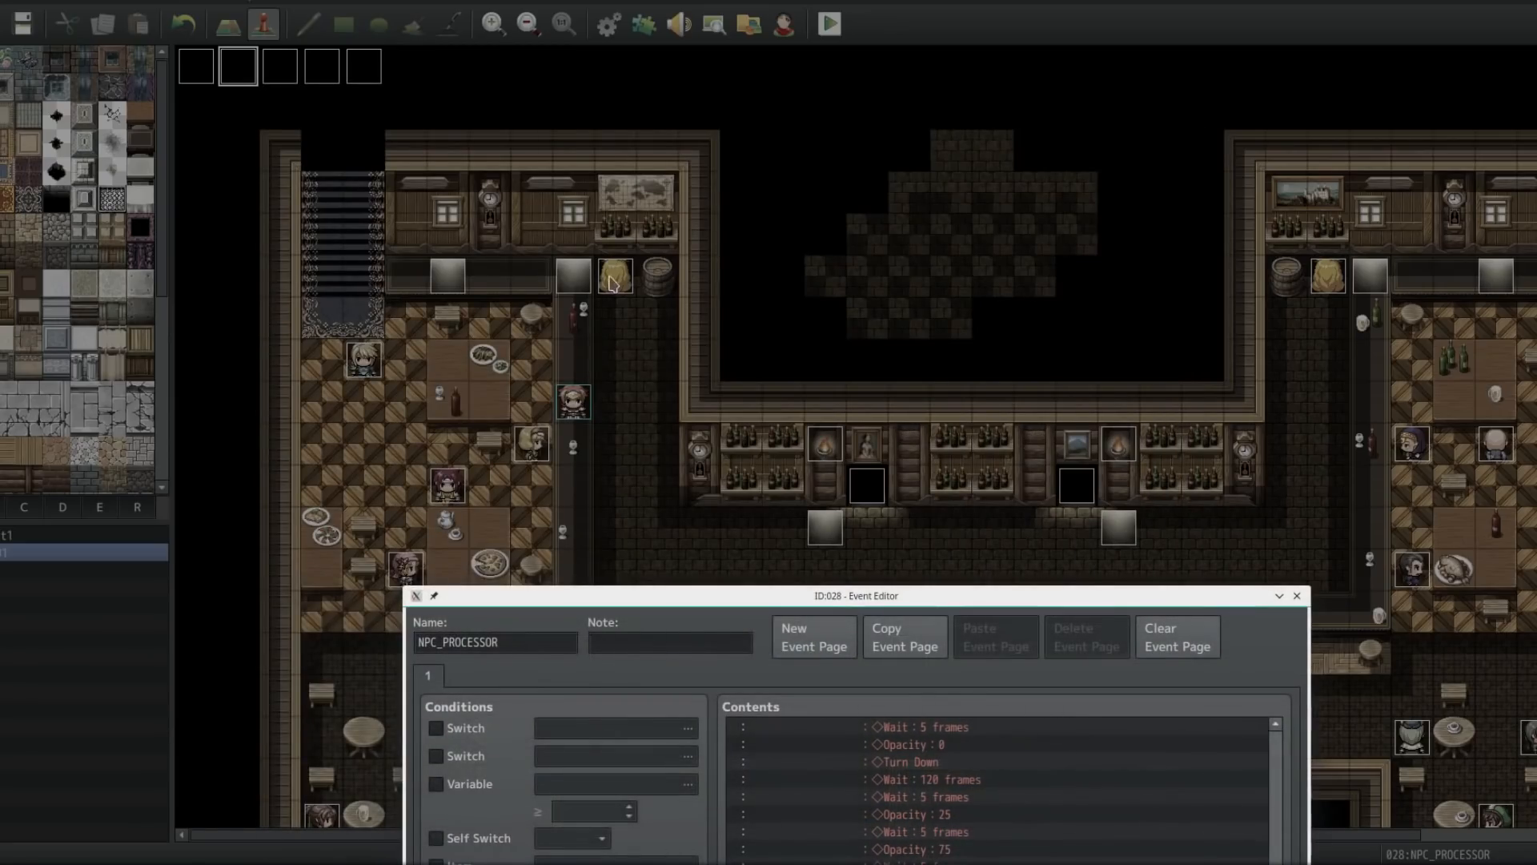
{"action": "left_click_drag", "start_coordinate": [871, 594], "coordinate": [859, 192]}
{"action": "scroll", "coordinate": [1032, 553], "scroll_direction": "up", "scroll_amount": 2}
{"action": "scroll", "coordinate": [1281, 705], "scroll_direction": "down", "scroll_amount": 1}
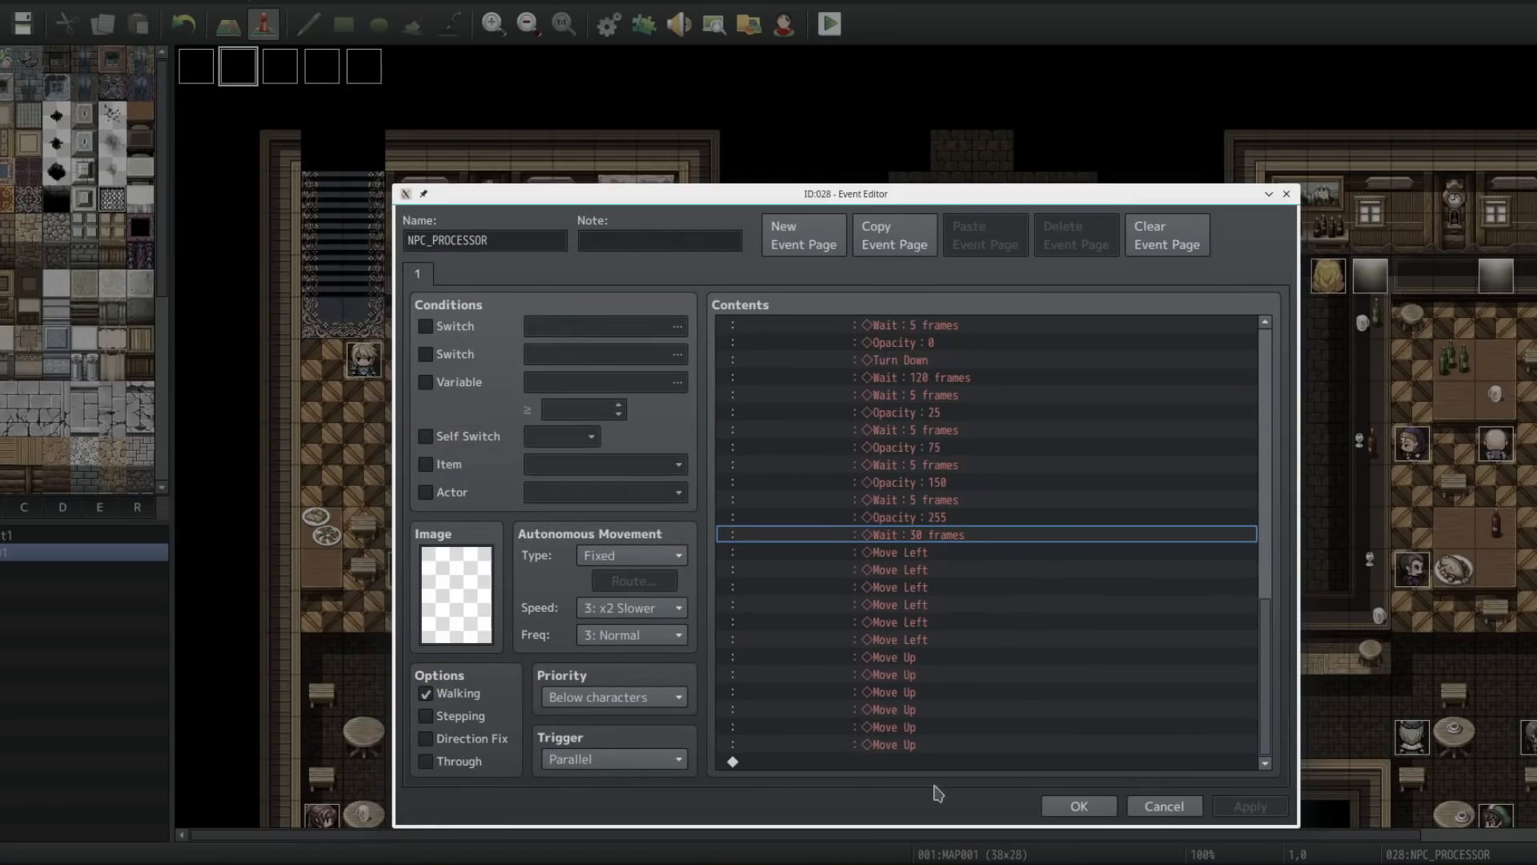
{"action": "left_click", "coordinate": [899, 763]}
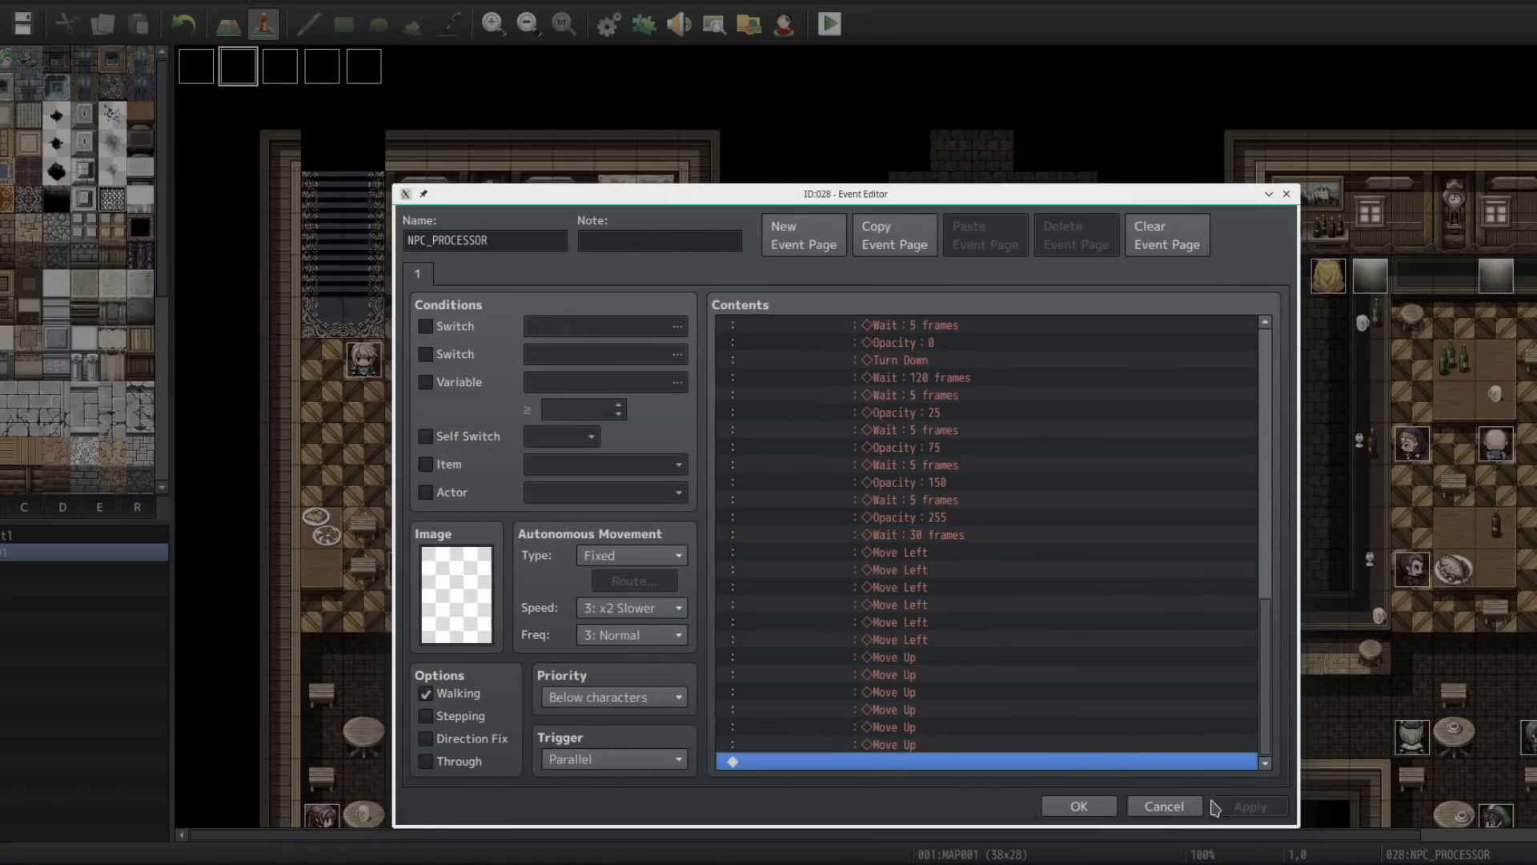
{"action": "left_click_drag", "start_coordinate": [1279, 671], "coordinate": [1281, 355]}
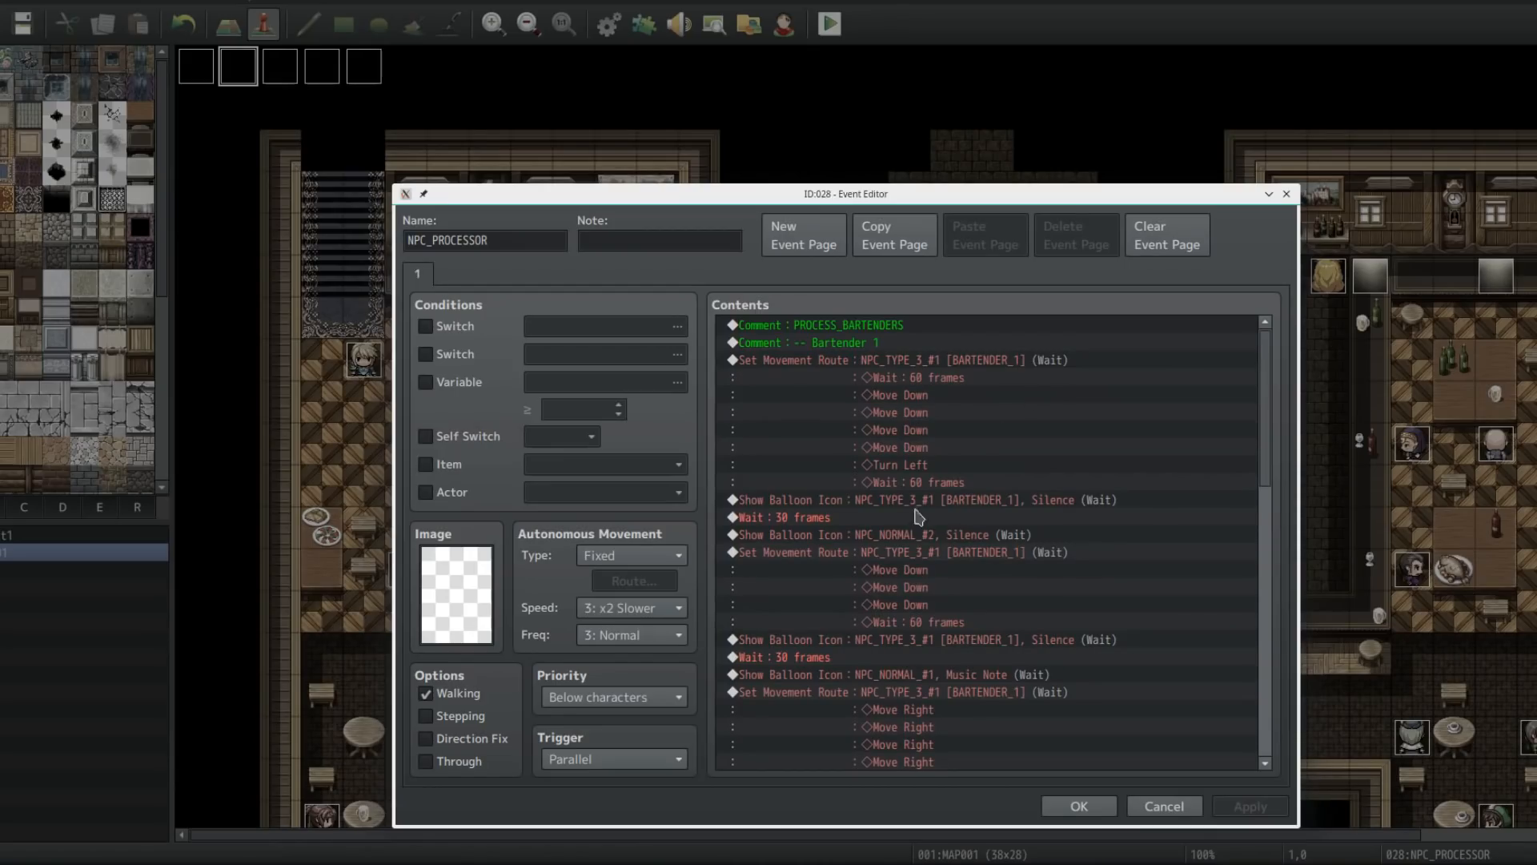
{"action": "left_click_drag", "start_coordinate": [1268, 460], "coordinate": [1254, 760]}
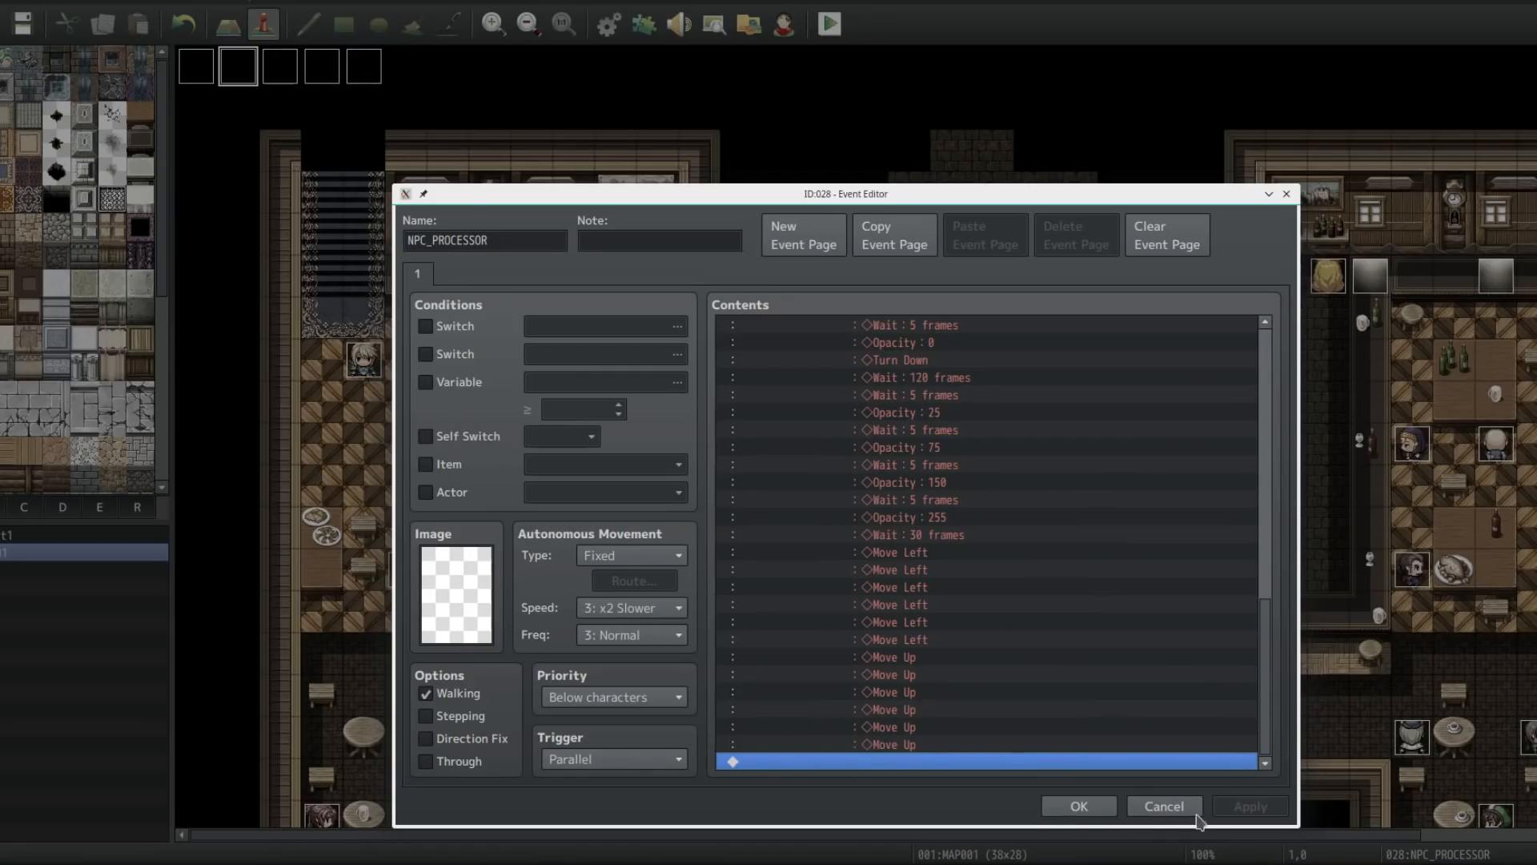
{"action": "left_click", "coordinate": [535, 240]}
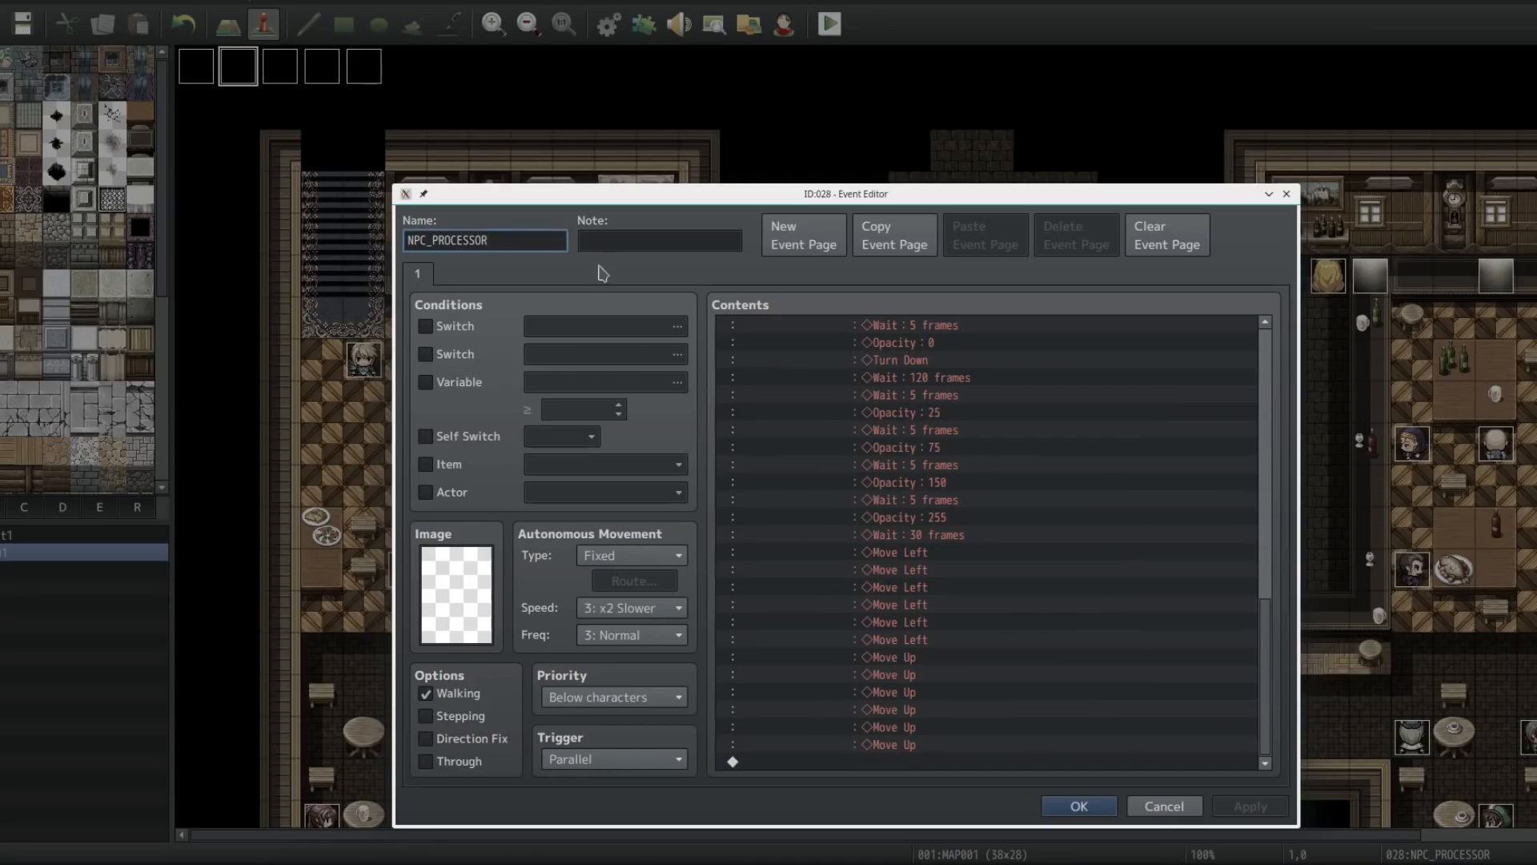
{"action": "left_click", "coordinate": [1171, 807]}
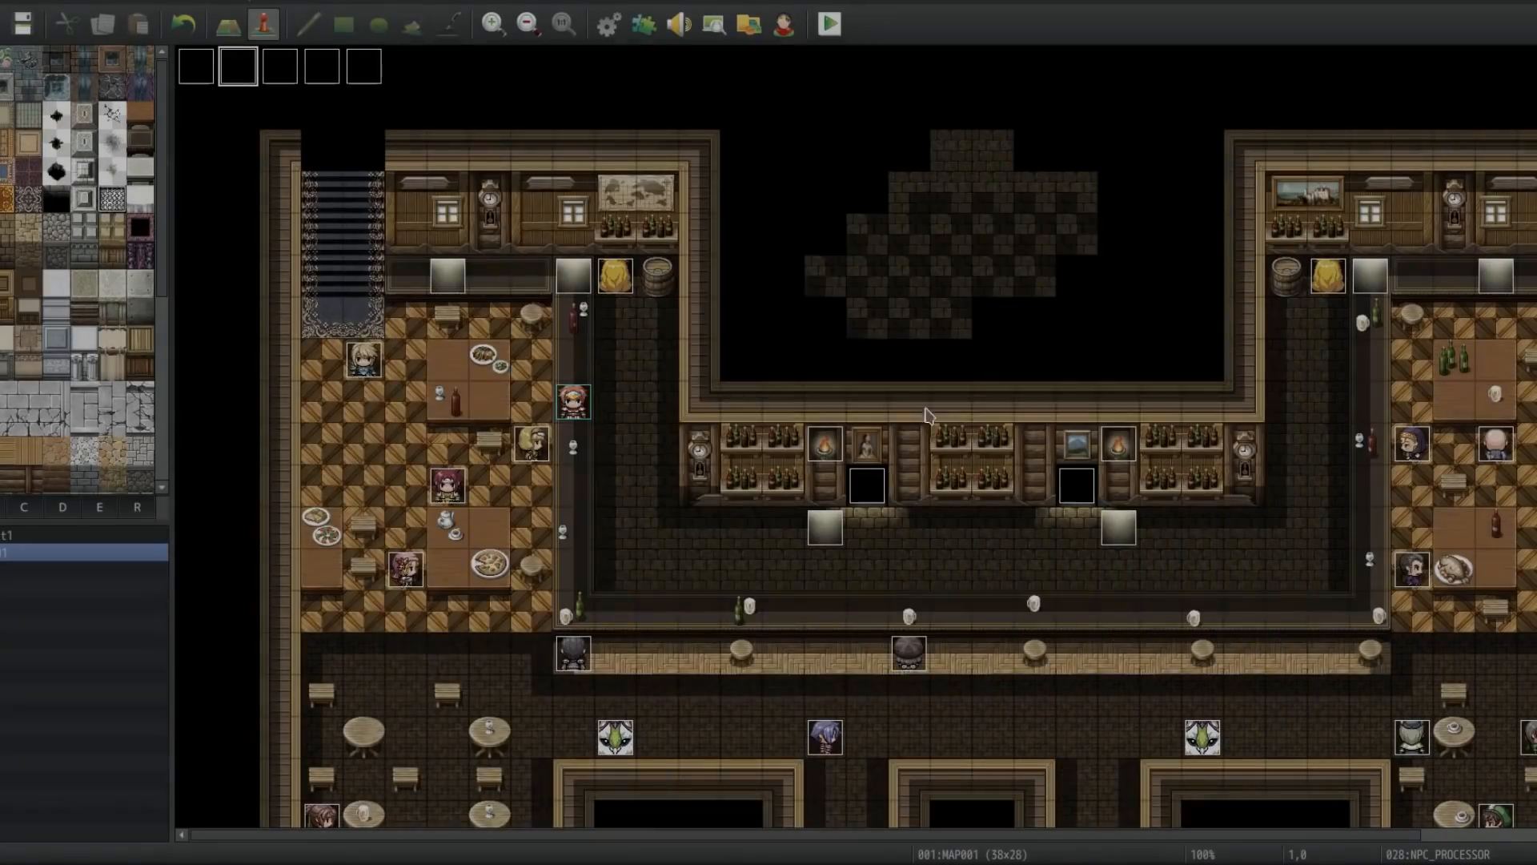
Step: Open the NPC_PROCESSOR_2 event, review Bartender 2's movement routes and balloon icons, and close it unchanged
{"action": "double_click", "coordinate": [280, 66]}
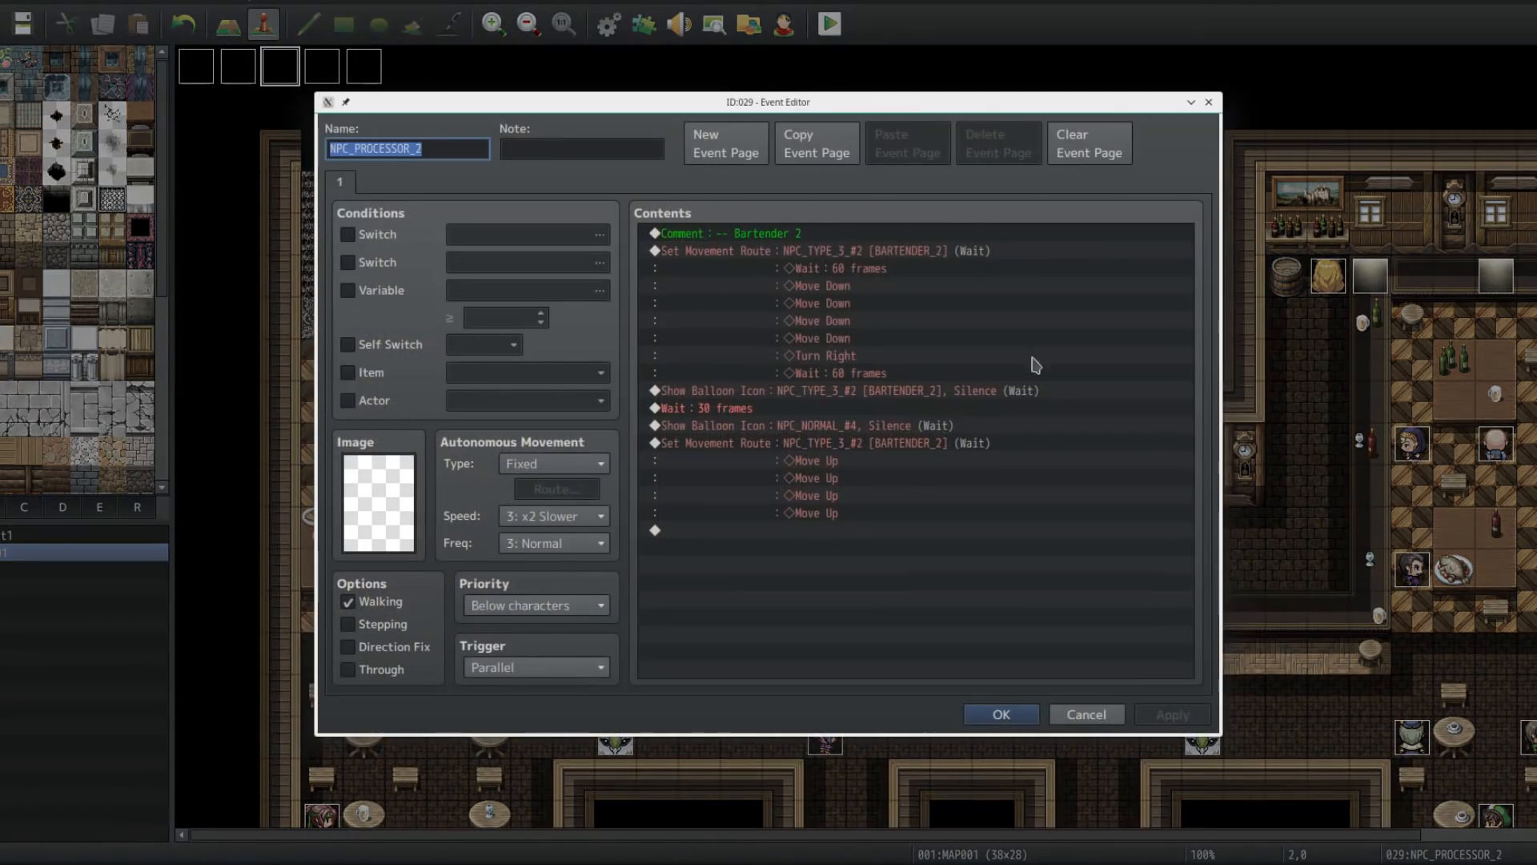
{"action": "left_click", "coordinate": [861, 600]}
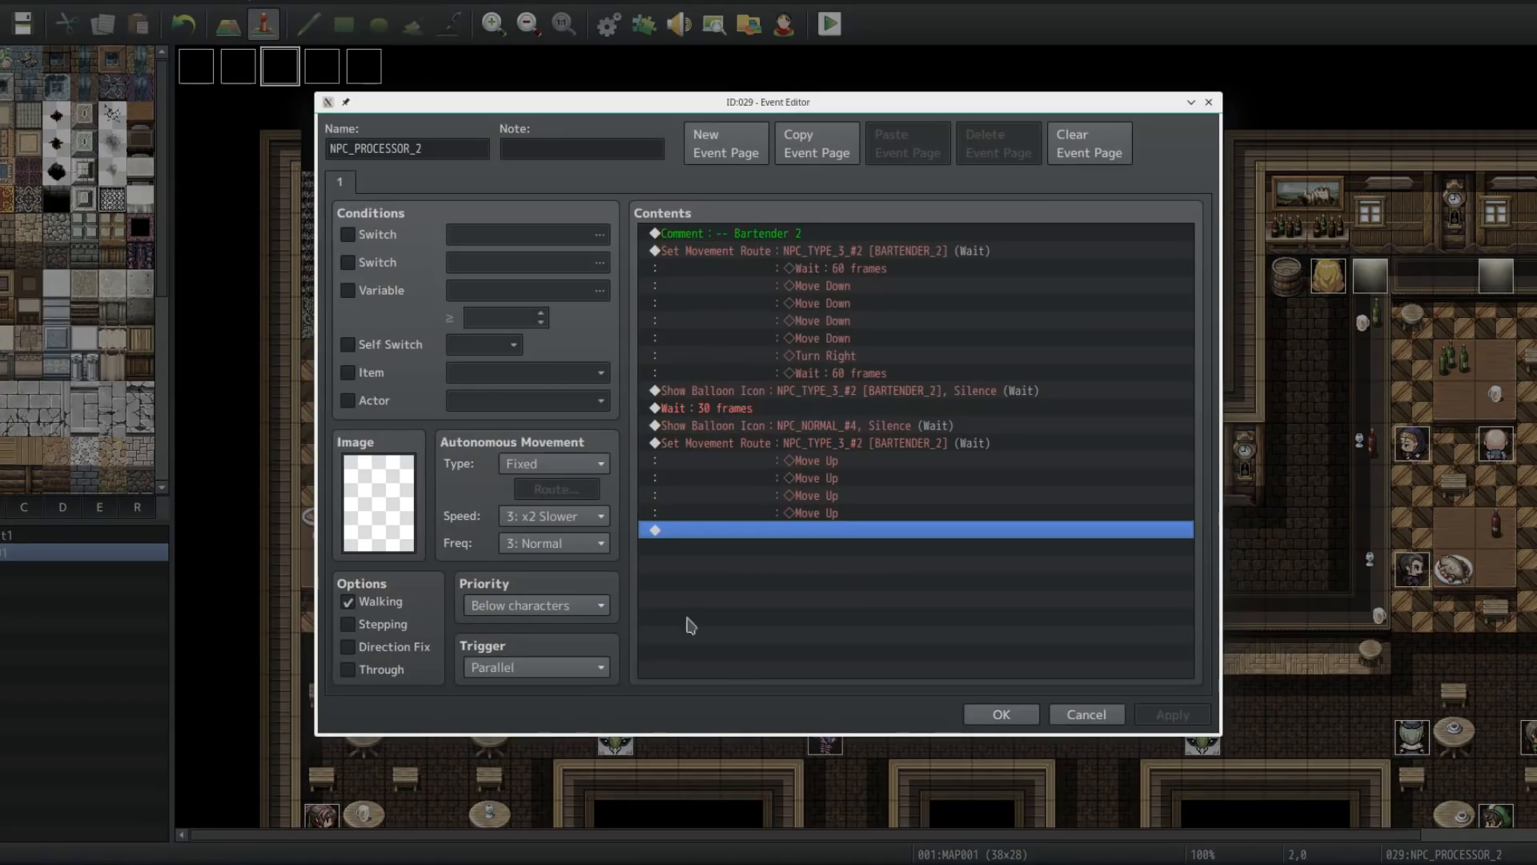
{"action": "left_click", "coordinate": [1082, 717]}
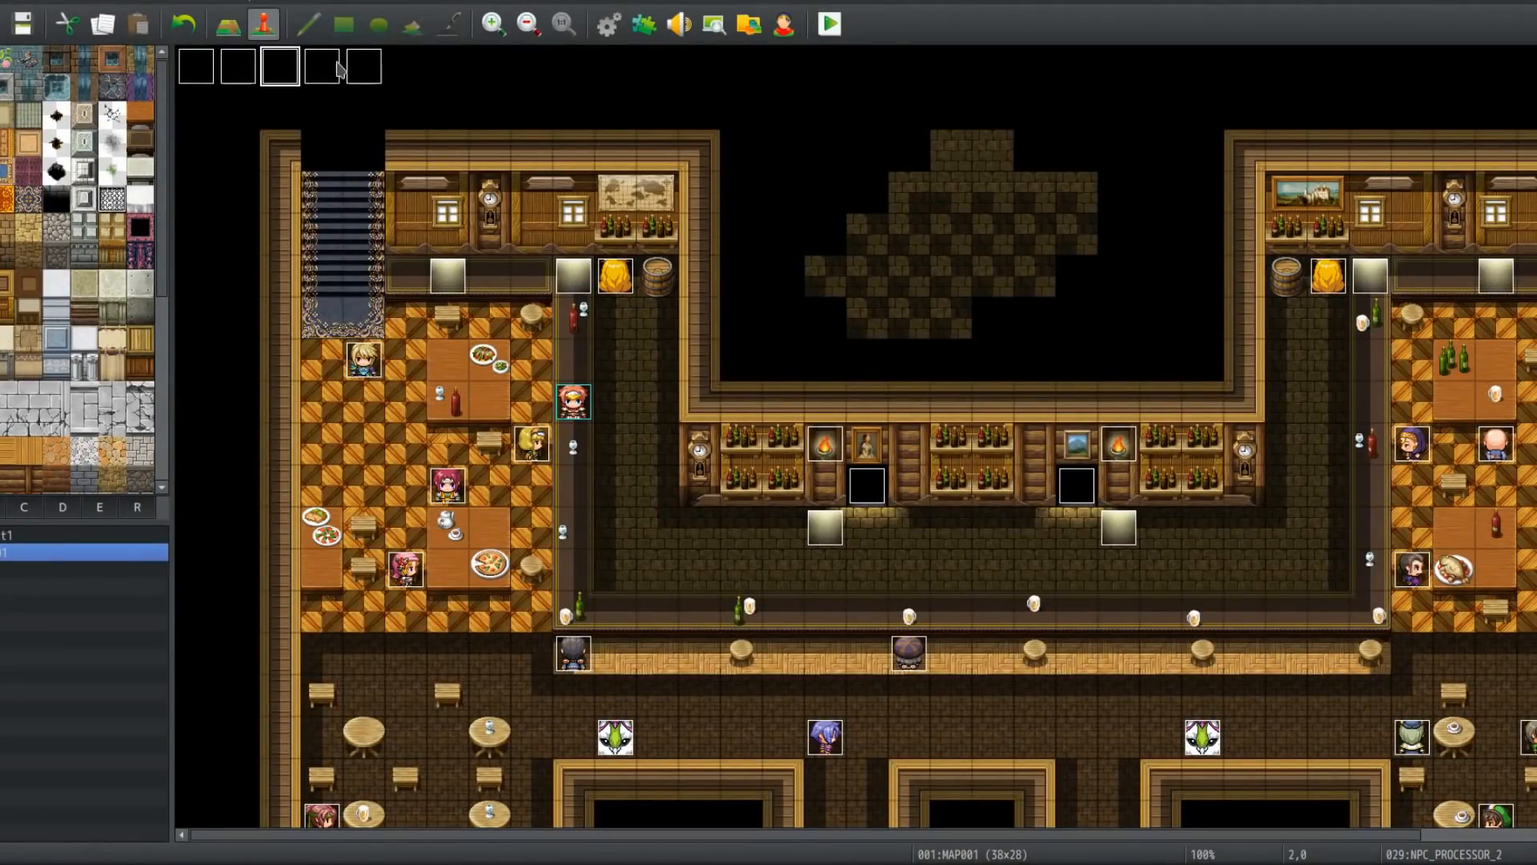
Step: Open the NPC_PROCESSOR_3 event to review its random emote balloon logic for talking NPCs, then close it
{"action": "double_click", "coordinate": [328, 69]}
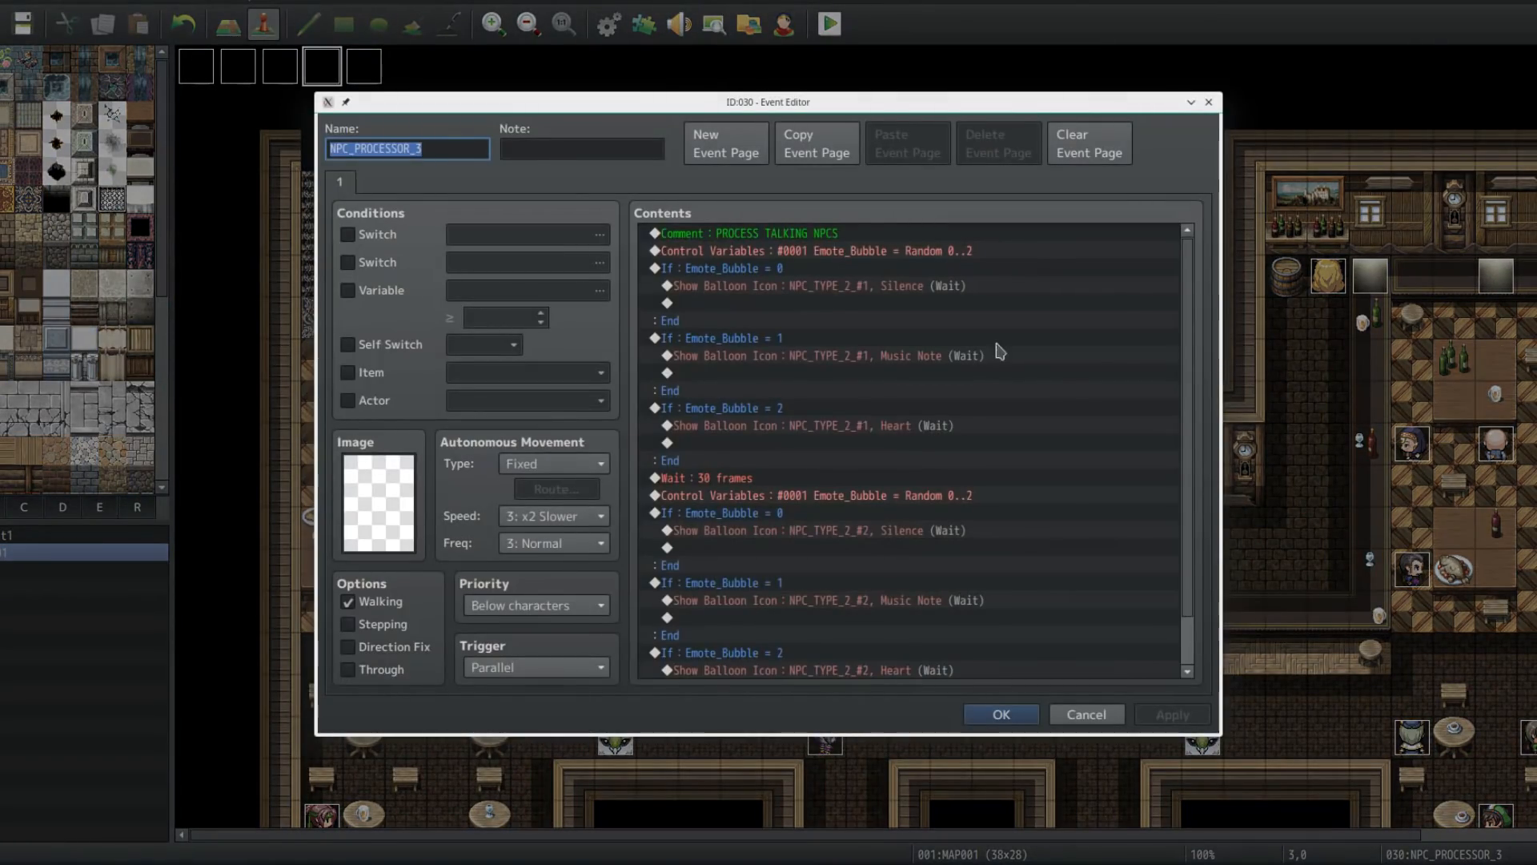
{"action": "left_click", "coordinate": [1055, 715]}
{"action": "scroll", "coordinate": [468, 666], "scroll_direction": "down", "scroll_amount": 5}
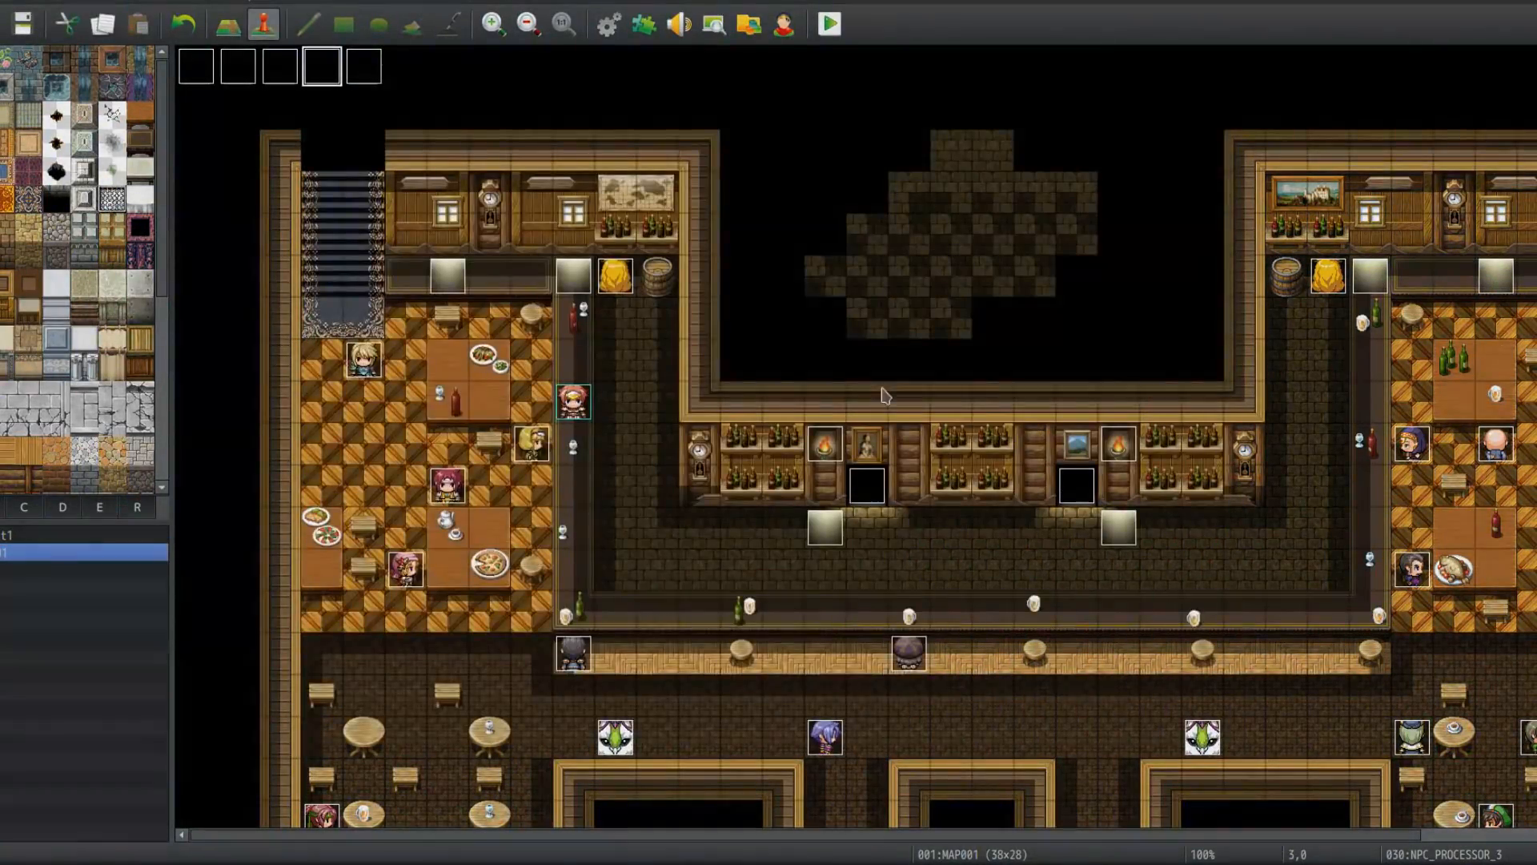
Step: Open the NPC_TYPE_2_#1 event to read its name and note, then close it without changes
{"action": "double_click", "coordinate": [321, 604]}
{"action": "left_click", "coordinate": [424, 148]}
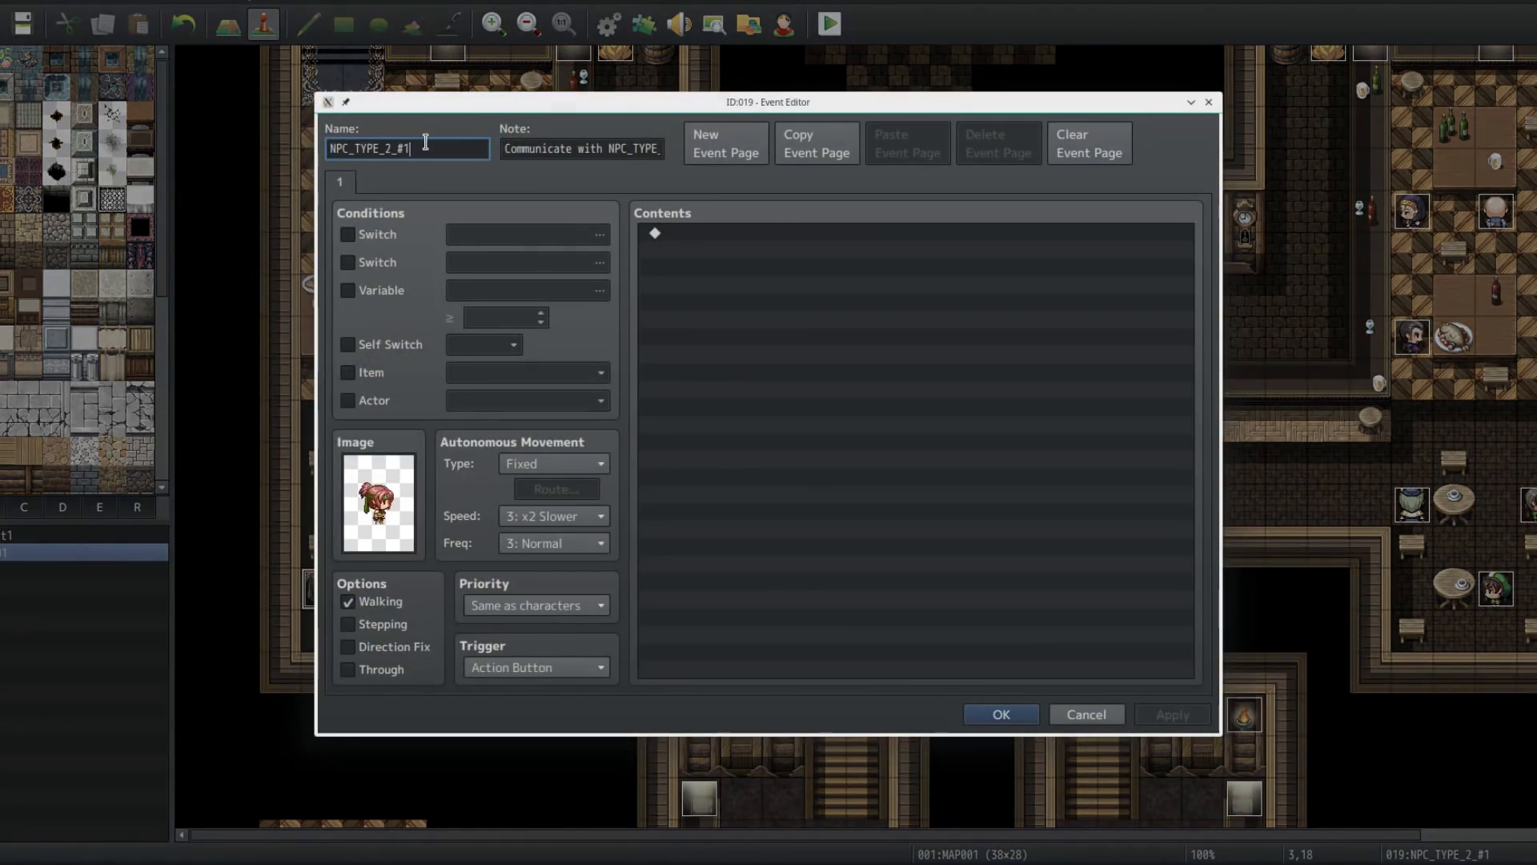
{"action": "key", "text": "Tab"}
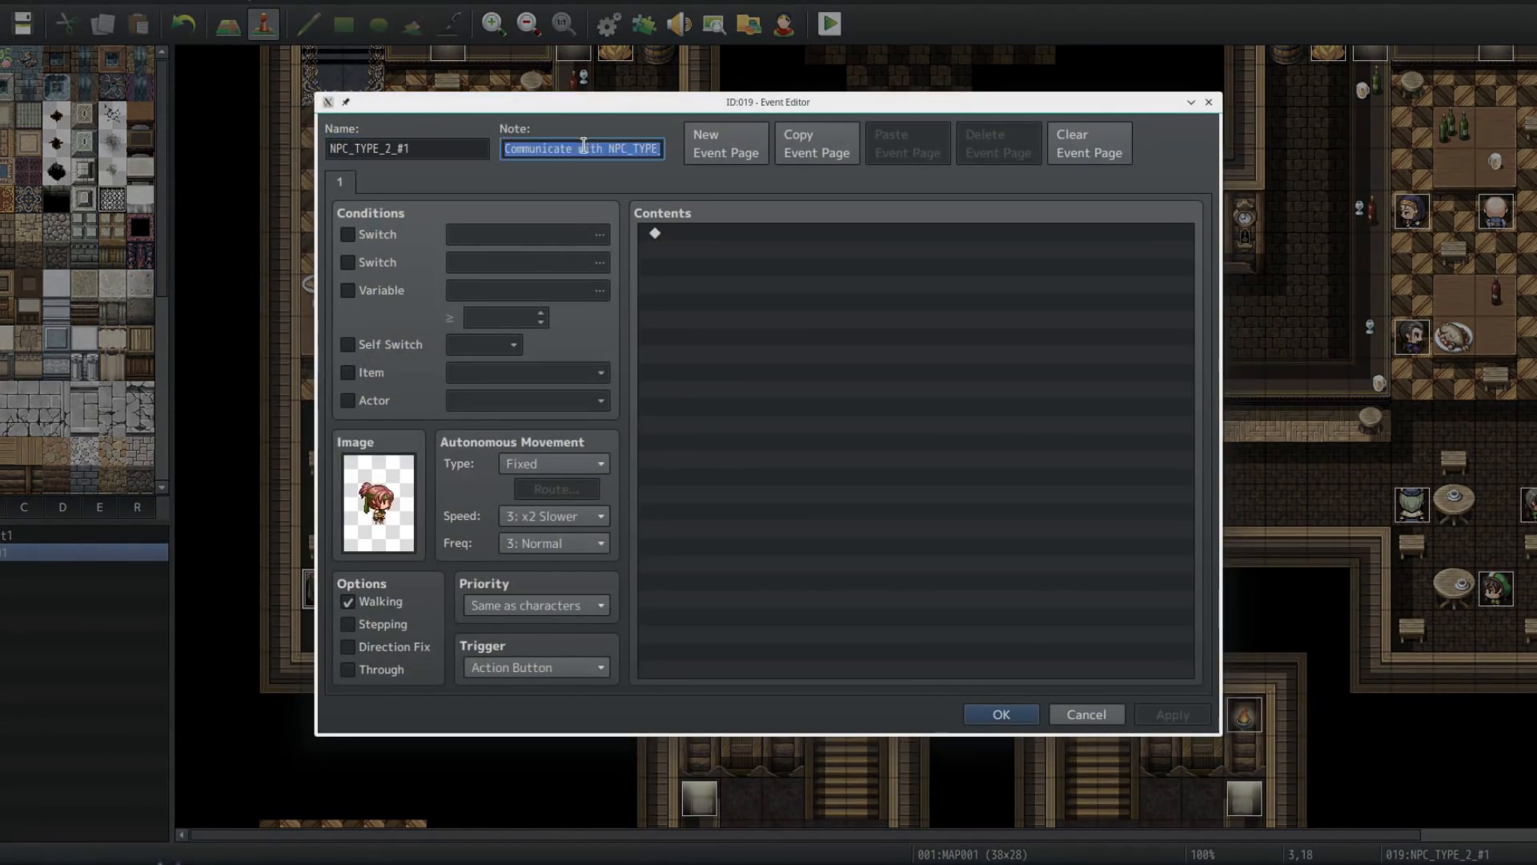
{"action": "left_click", "coordinate": [641, 145]}
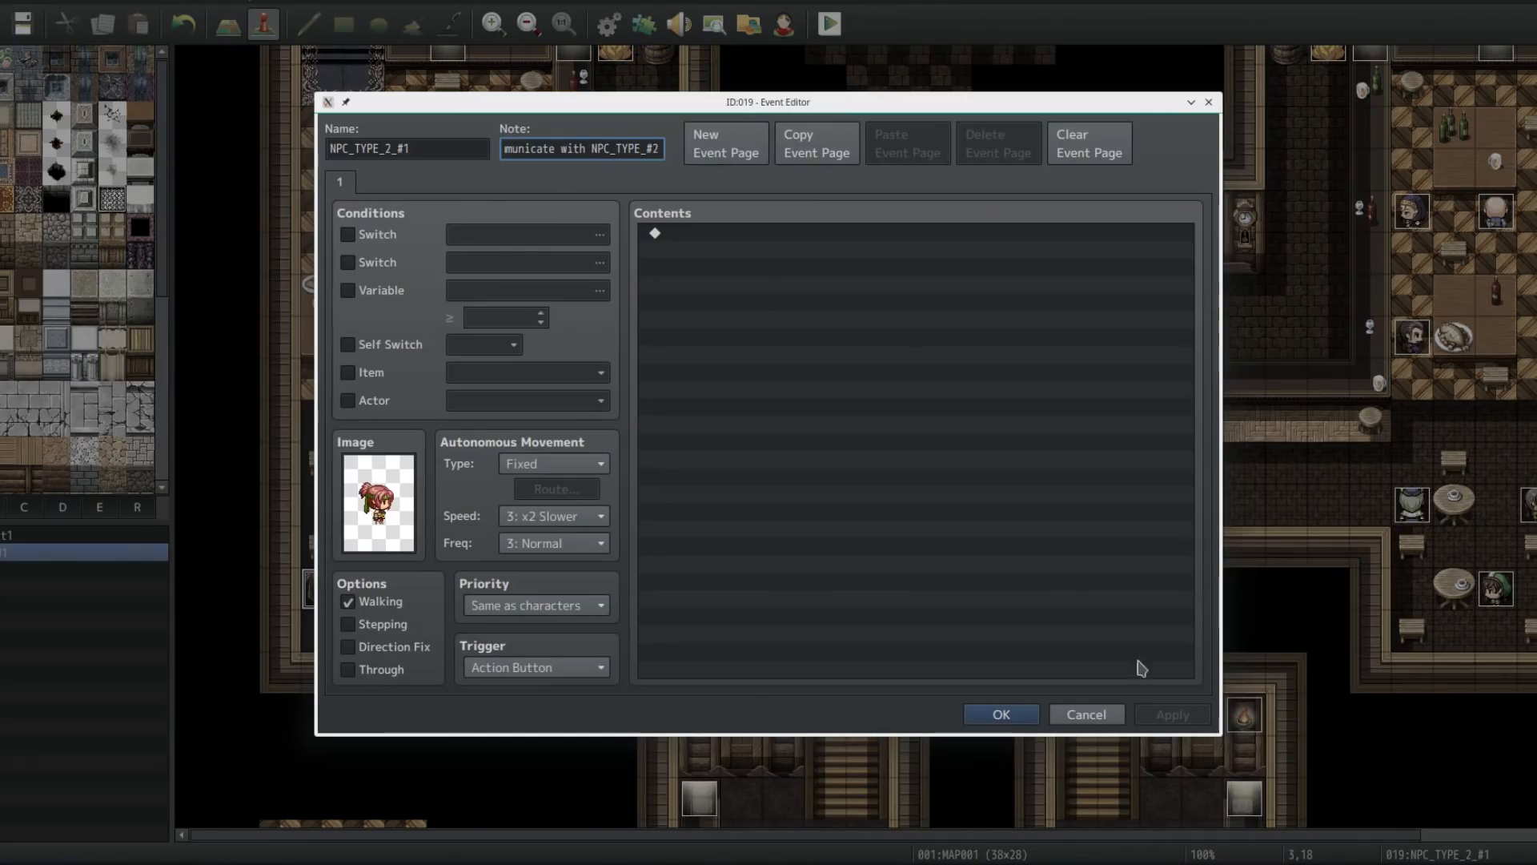
{"action": "left_click", "coordinate": [1082, 710]}
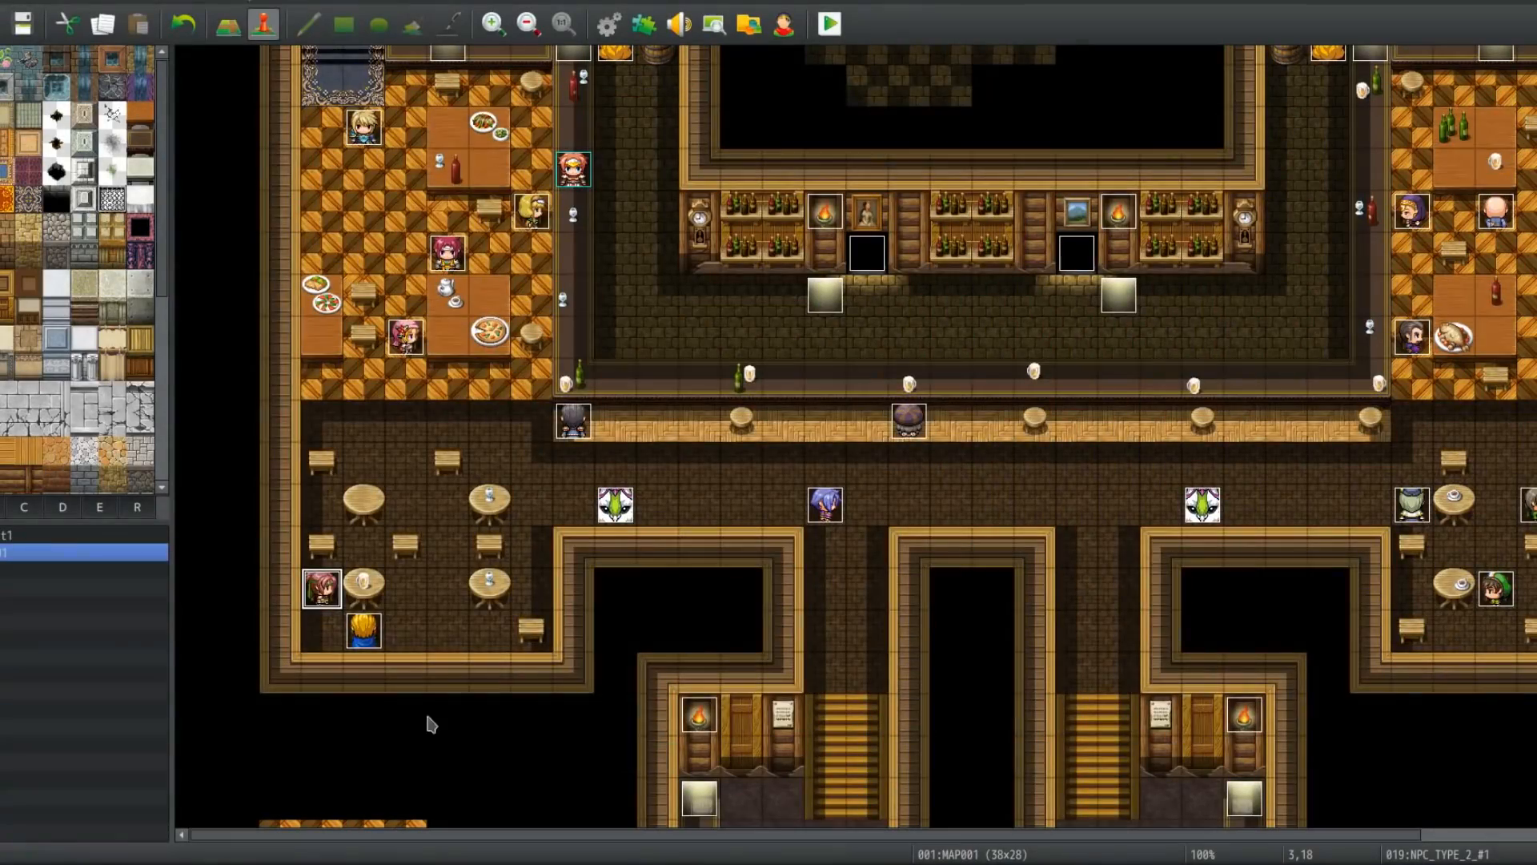
Step: Open the NPC_TYPE_2_#2 event, examine the NPC reference in its note, and close it without saving
{"action": "double_click", "coordinate": [363, 637]}
{"action": "key", "text": "Tab"}
{"action": "left_click", "coordinate": [593, 149]}
{"action": "left_click_drag", "start_coordinate": [643, 152], "coordinate": [659, 145]}
{"action": "left_click_drag", "start_coordinate": [535, 150], "coordinate": [978, 601]}
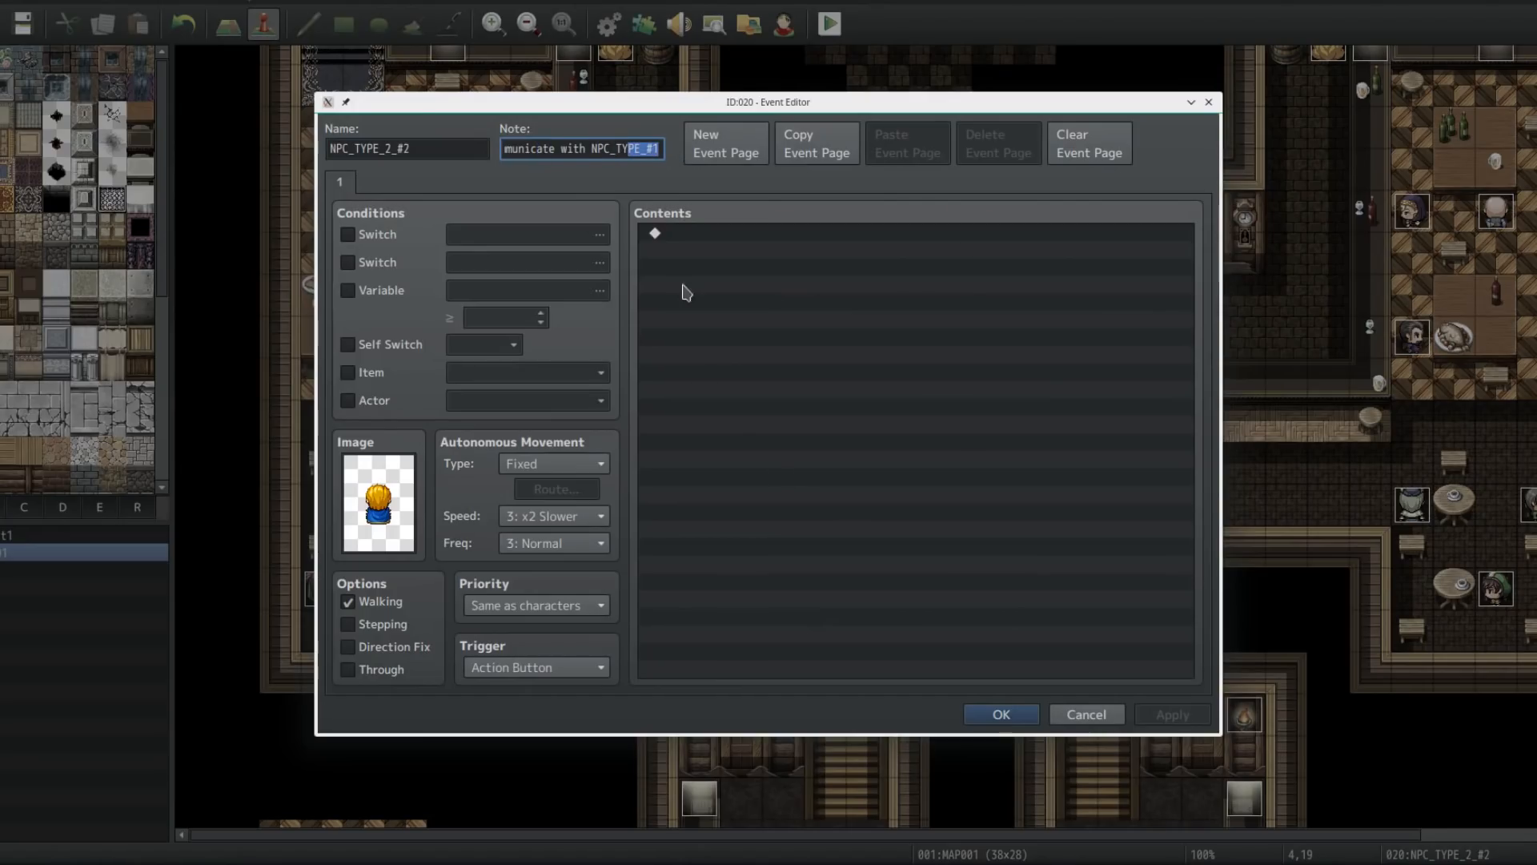
{"action": "left_click", "coordinate": [589, 147]}
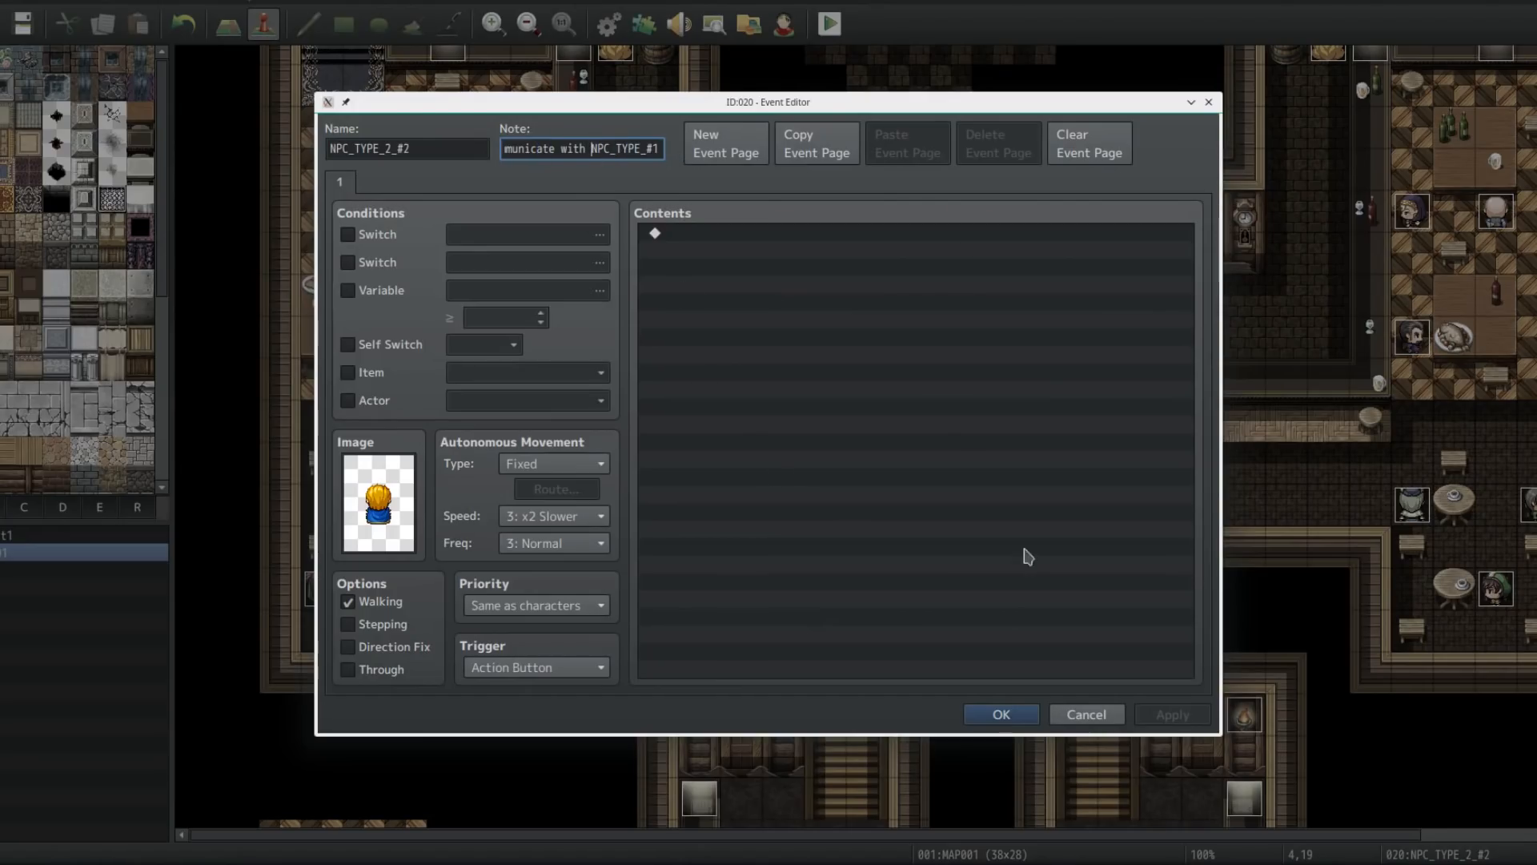
{"action": "left_click", "coordinate": [1086, 713]}
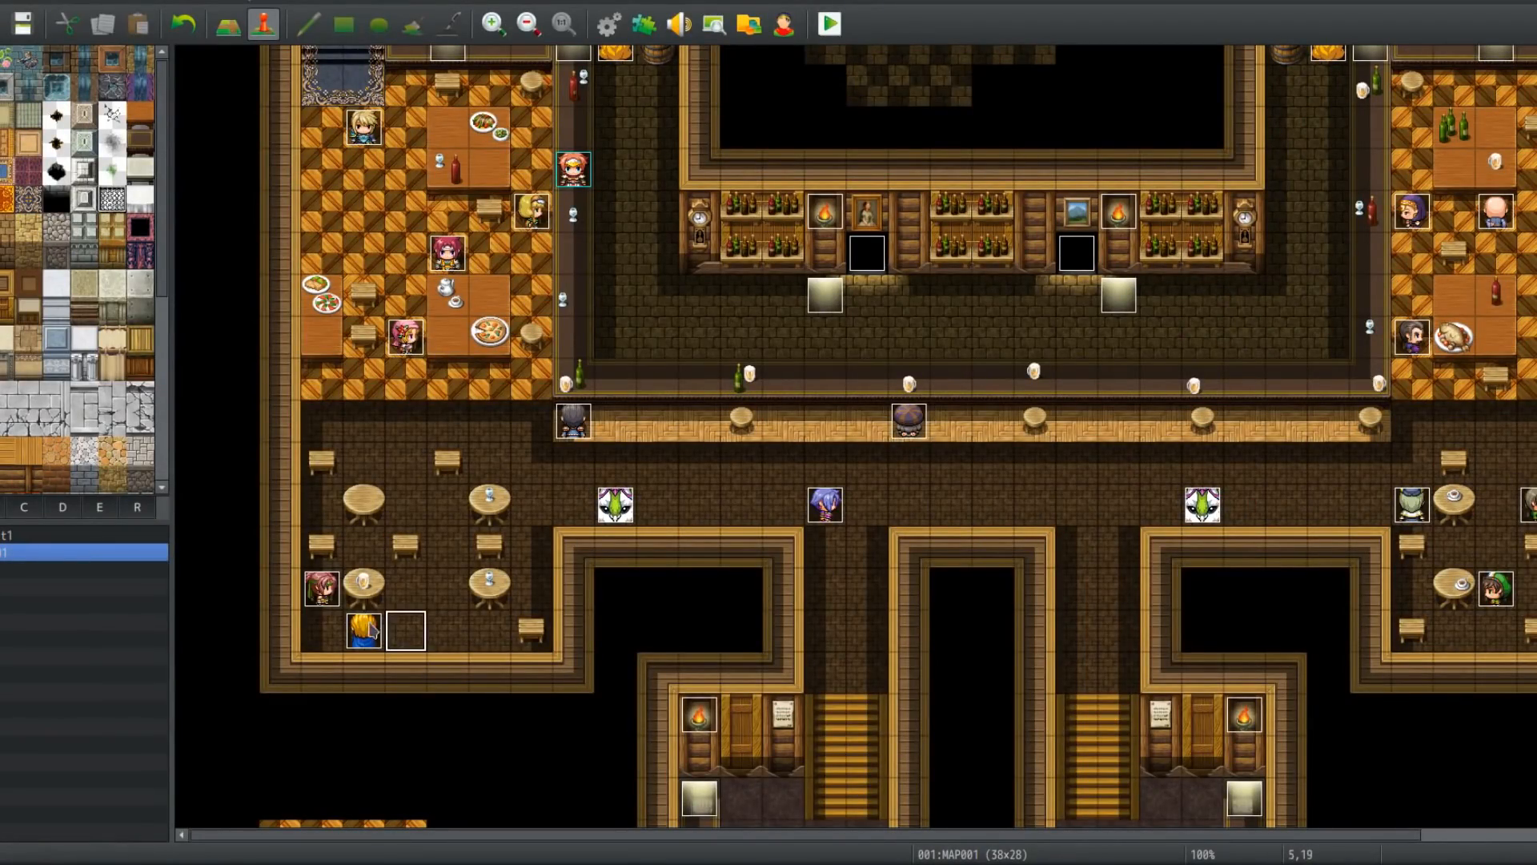
Step: Open the NPC_PROCESSOR_3 event and inspect its Control Variables command setting Emote_Bubble to a random 0 to 2 value
{"action": "scroll", "coordinate": [437, 542], "scroll_direction": "up", "scroll_amount": 5}
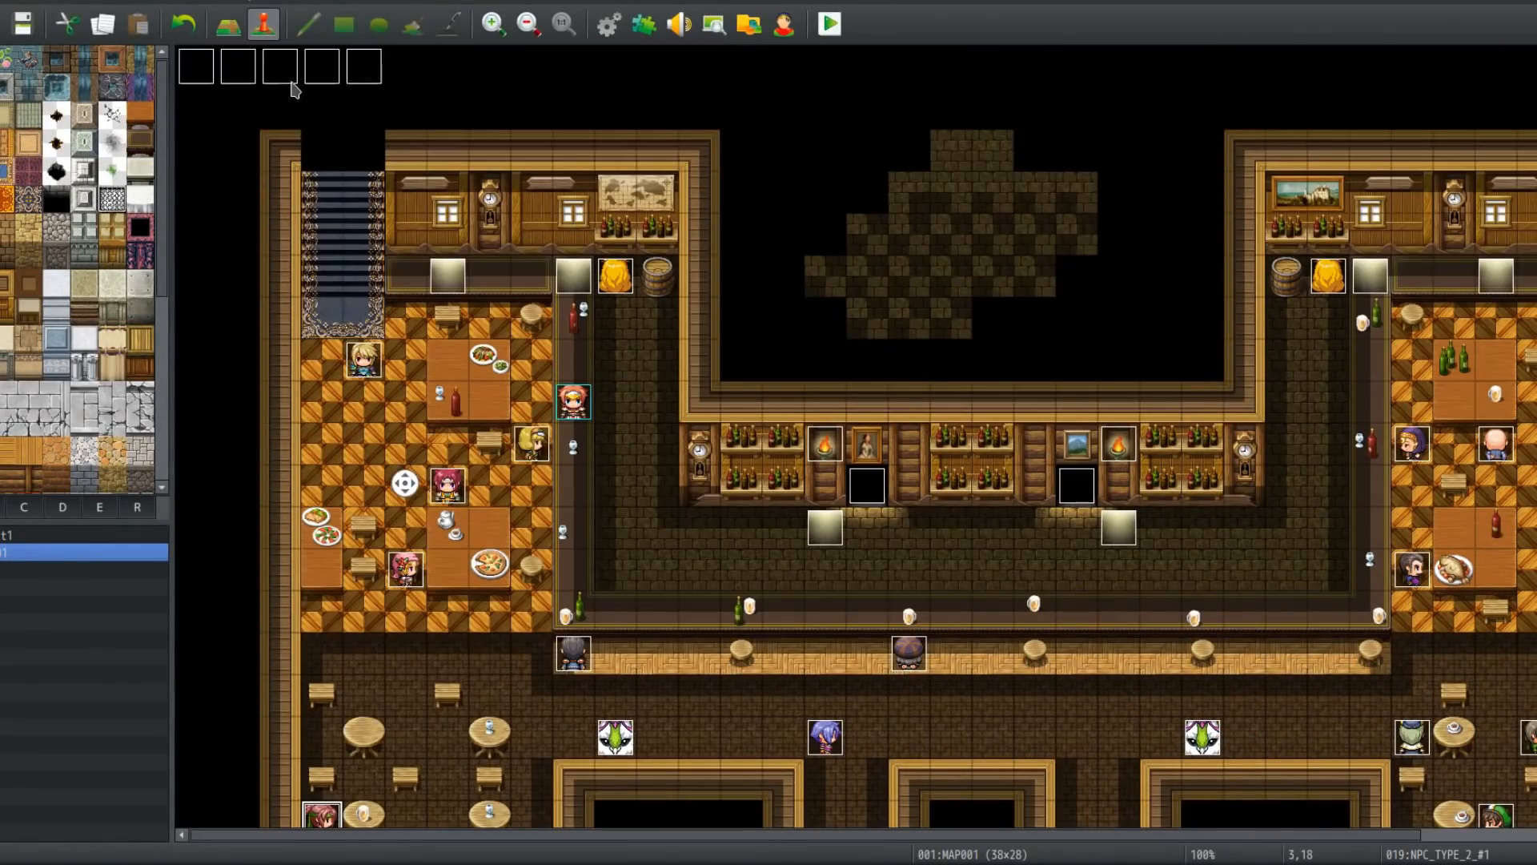
{"action": "double_click", "coordinate": [321, 67]}
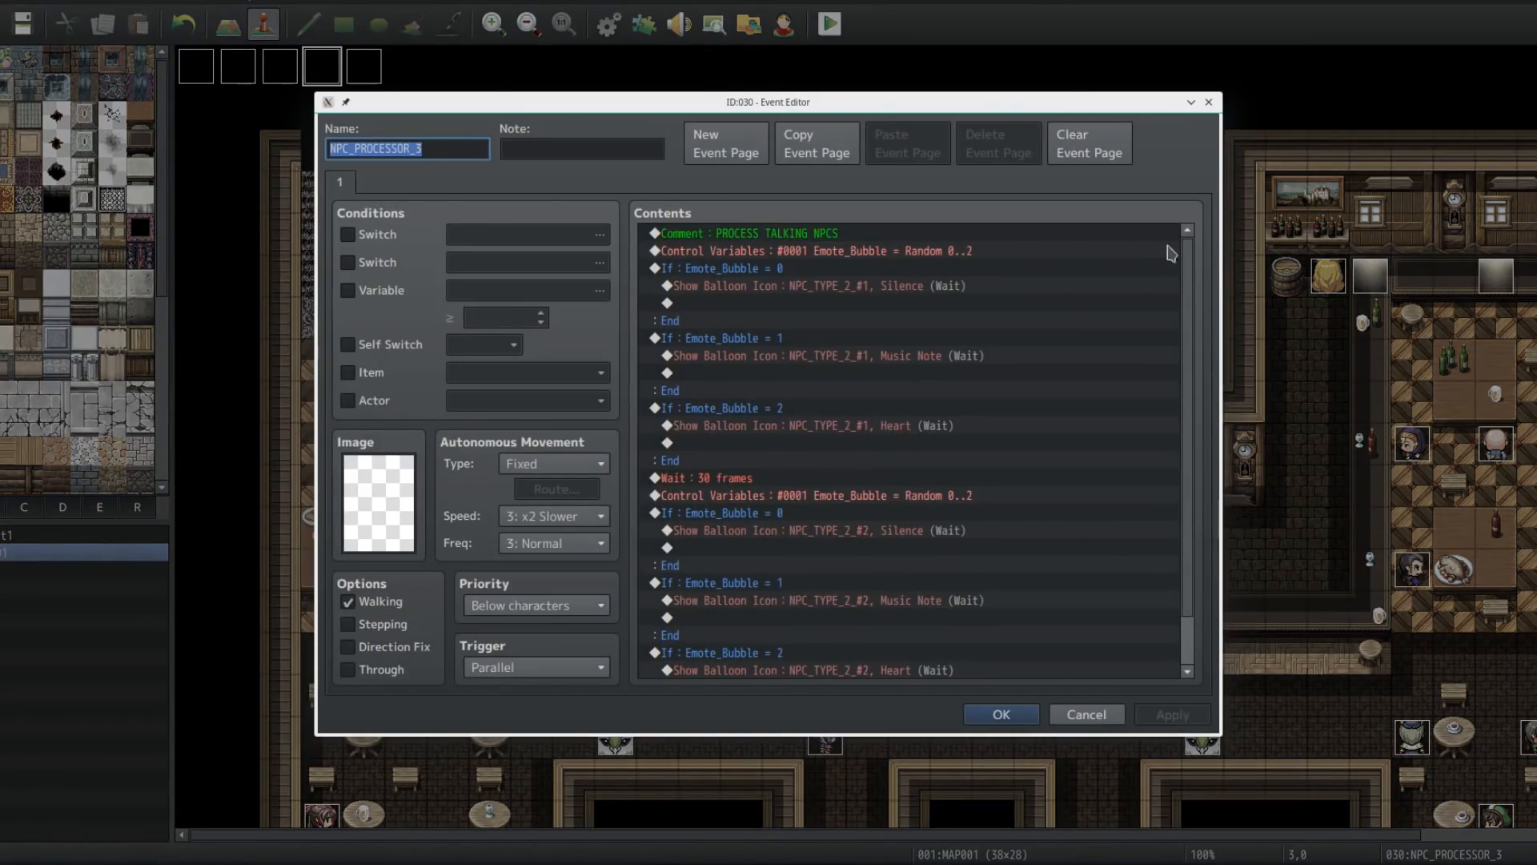
{"action": "left_click", "coordinate": [841, 253]}
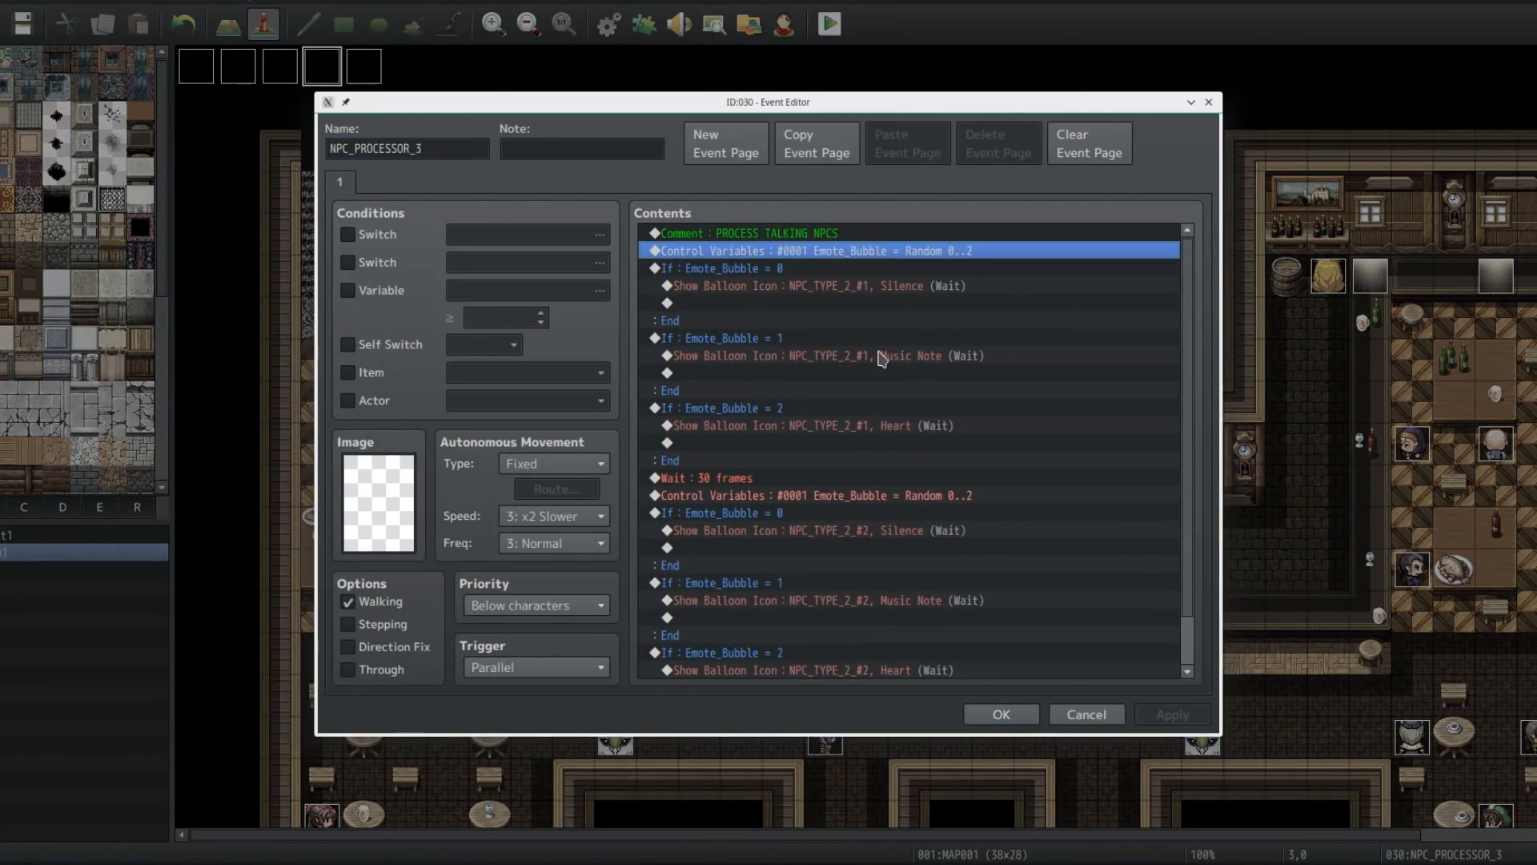
{"action": "key", "text": "space"}
{"action": "left_click", "coordinate": [901, 319]}
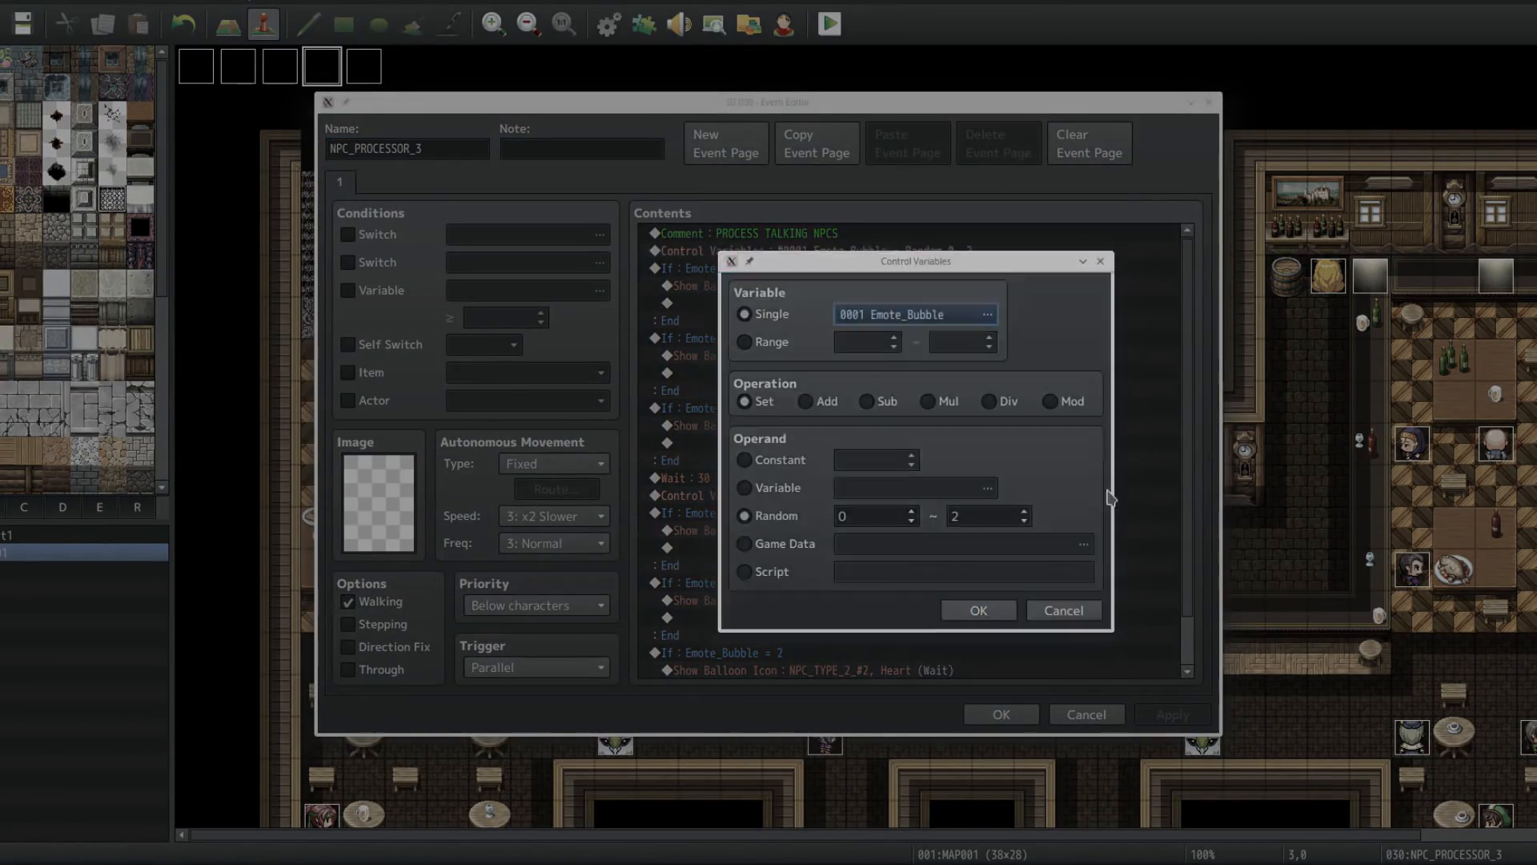
{"action": "key", "text": "Escape"}
{"action": "left_click", "coordinate": [778, 517]}
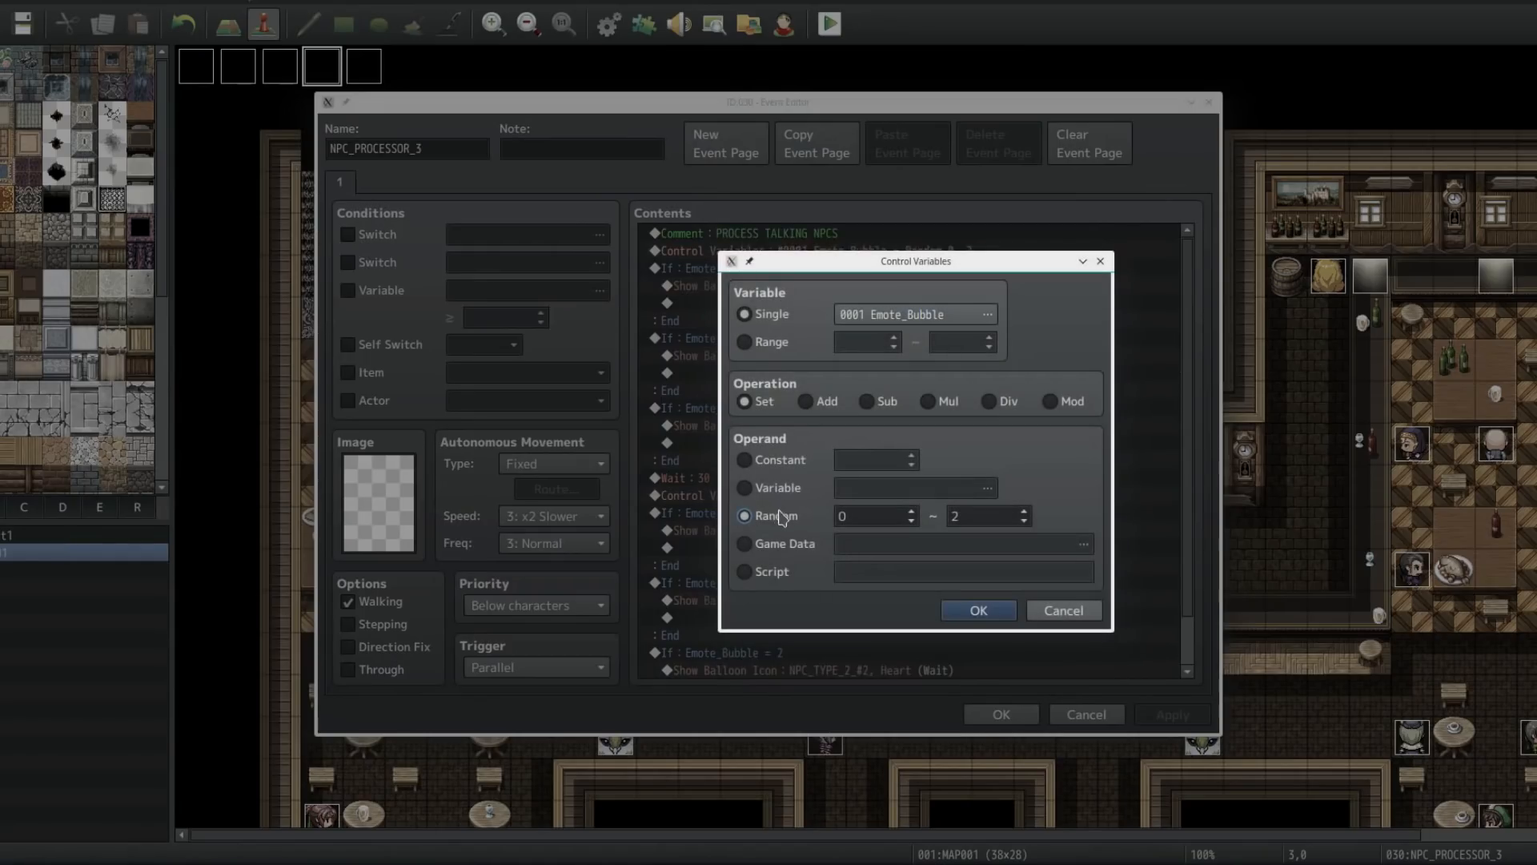
{"action": "left_click", "coordinate": [1063, 612]}
Step: Inspect the conditional branch checking Emote_Bubble equals 0, closing the Conditional Branch dialog unchanged
{"action": "left_click", "coordinate": [792, 271]}
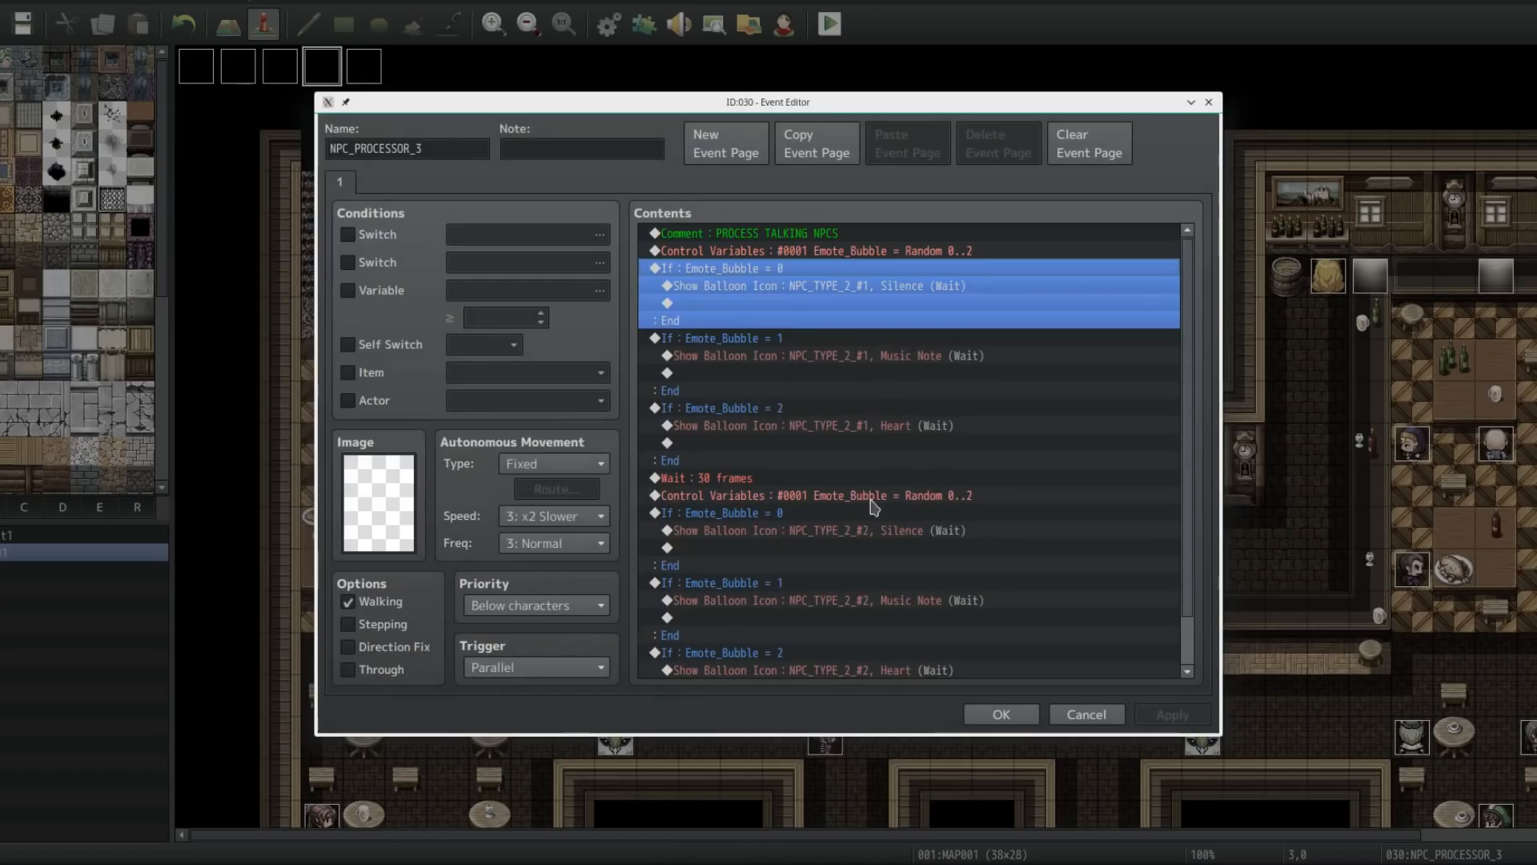
{"action": "key", "text": "space"}
{"action": "key", "text": "Escape"}
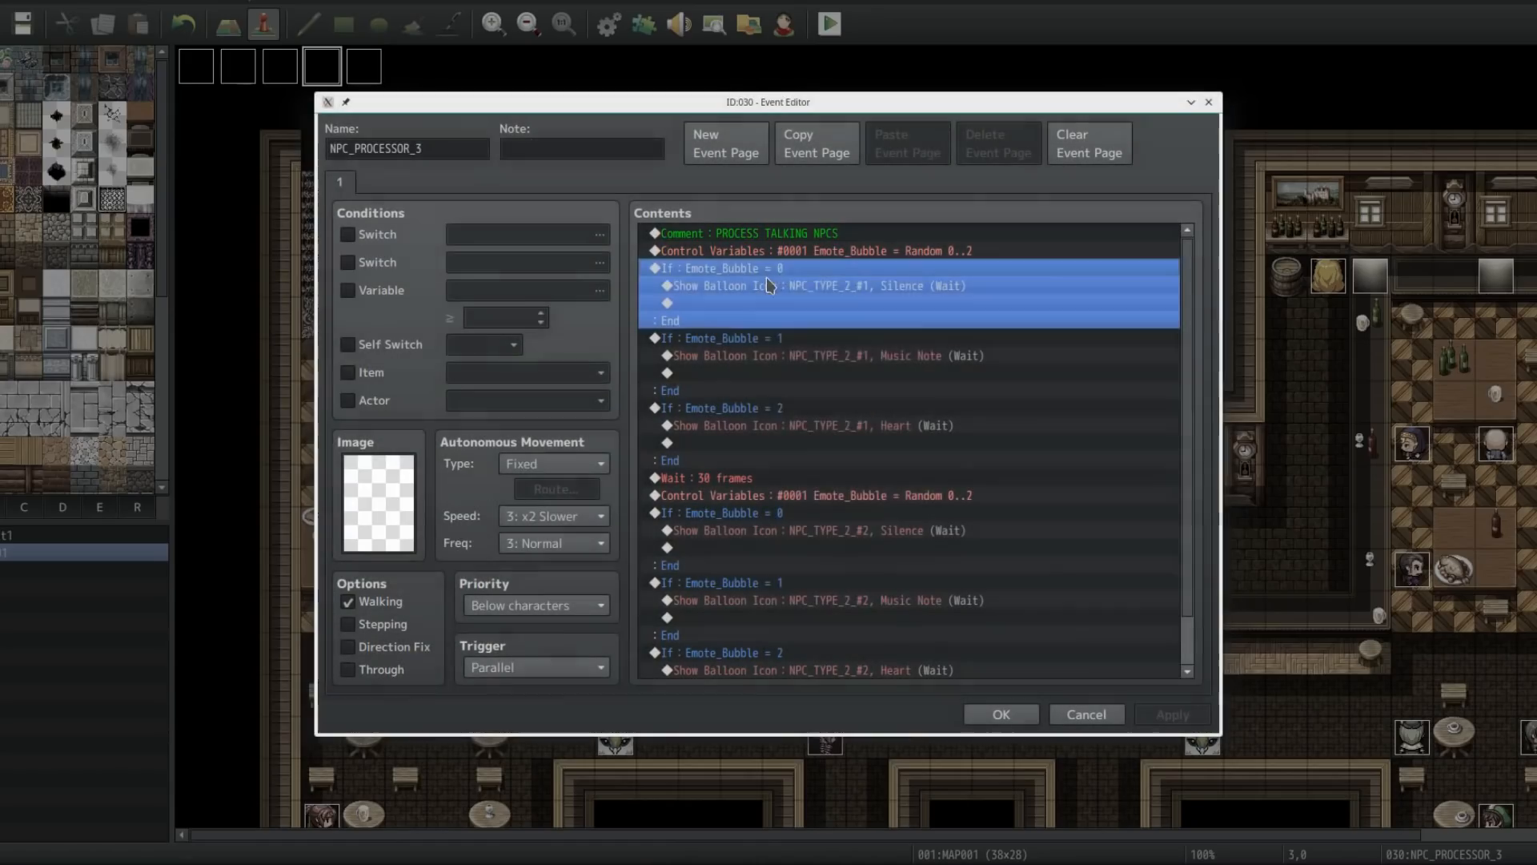
{"action": "right_click", "coordinate": [769, 279]}
{"action": "left_click", "coordinate": [805, 292]}
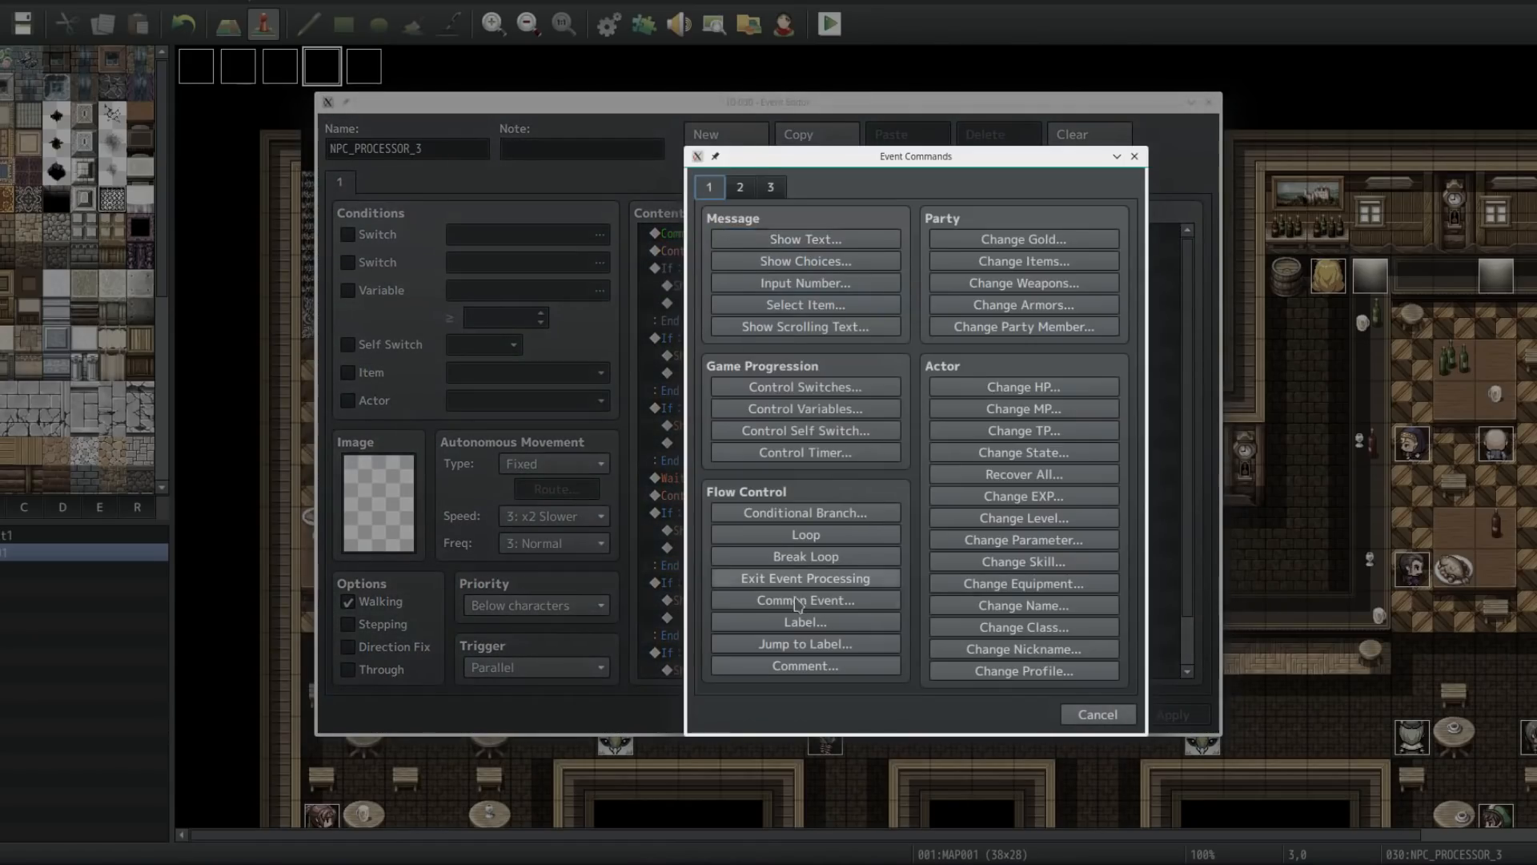
{"action": "left_click", "coordinate": [825, 515]}
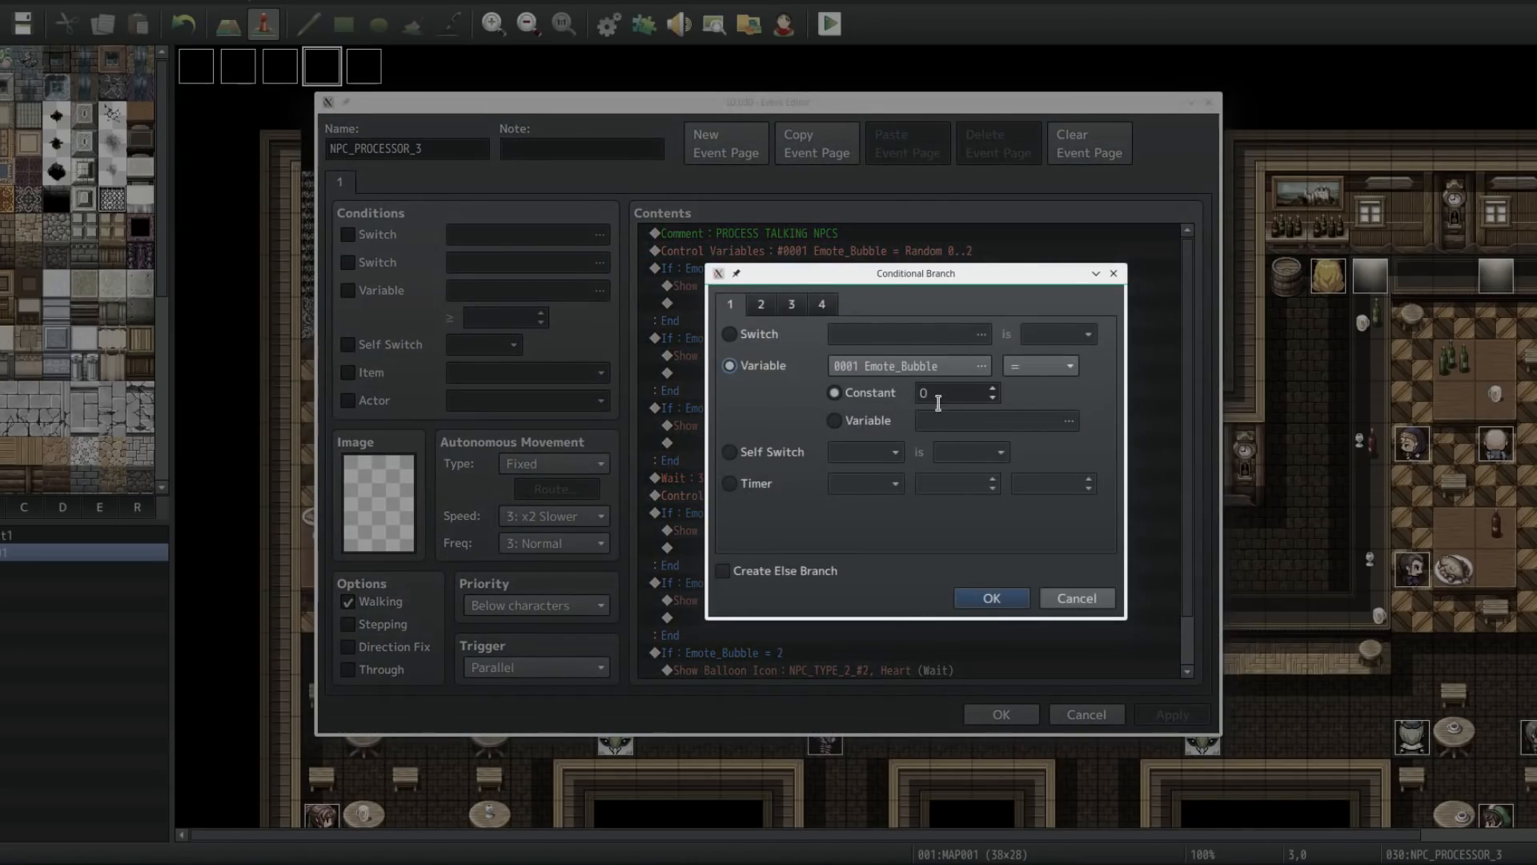
{"action": "left_click", "coordinate": [1077, 598]}
Step: Inspect the Show Balloon Icon commands for NPC_TYPE_2_#1 in each Emote_Bubble branch, cancelling the balloon dialog
{"action": "left_click", "coordinate": [729, 285]}
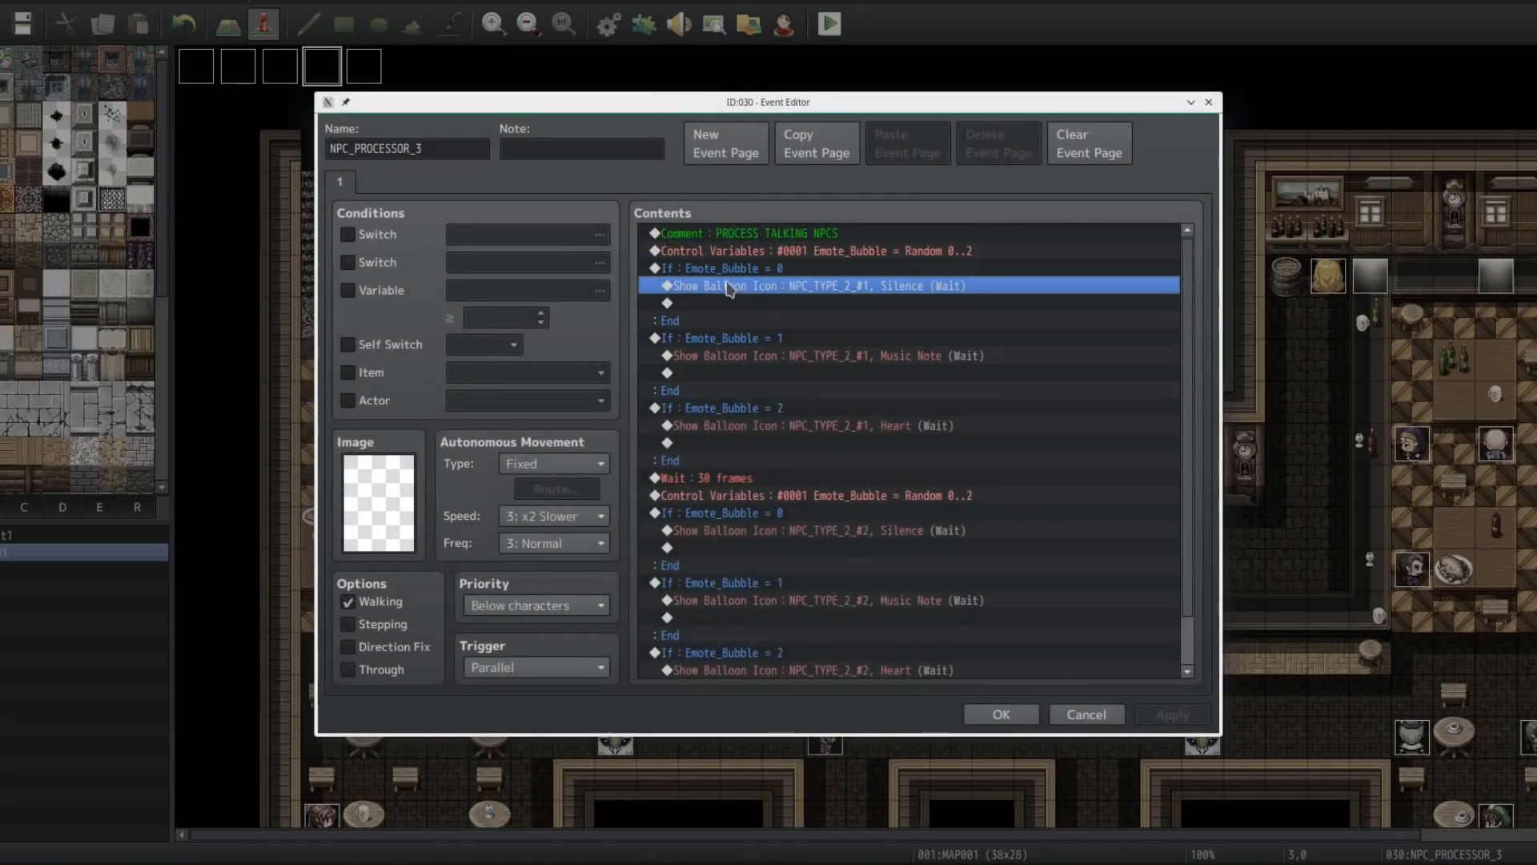
{"action": "left_click_drag", "start_coordinate": [760, 100], "coordinate": [1011, 72]}
{"action": "double_click", "coordinate": [1081, 257]}
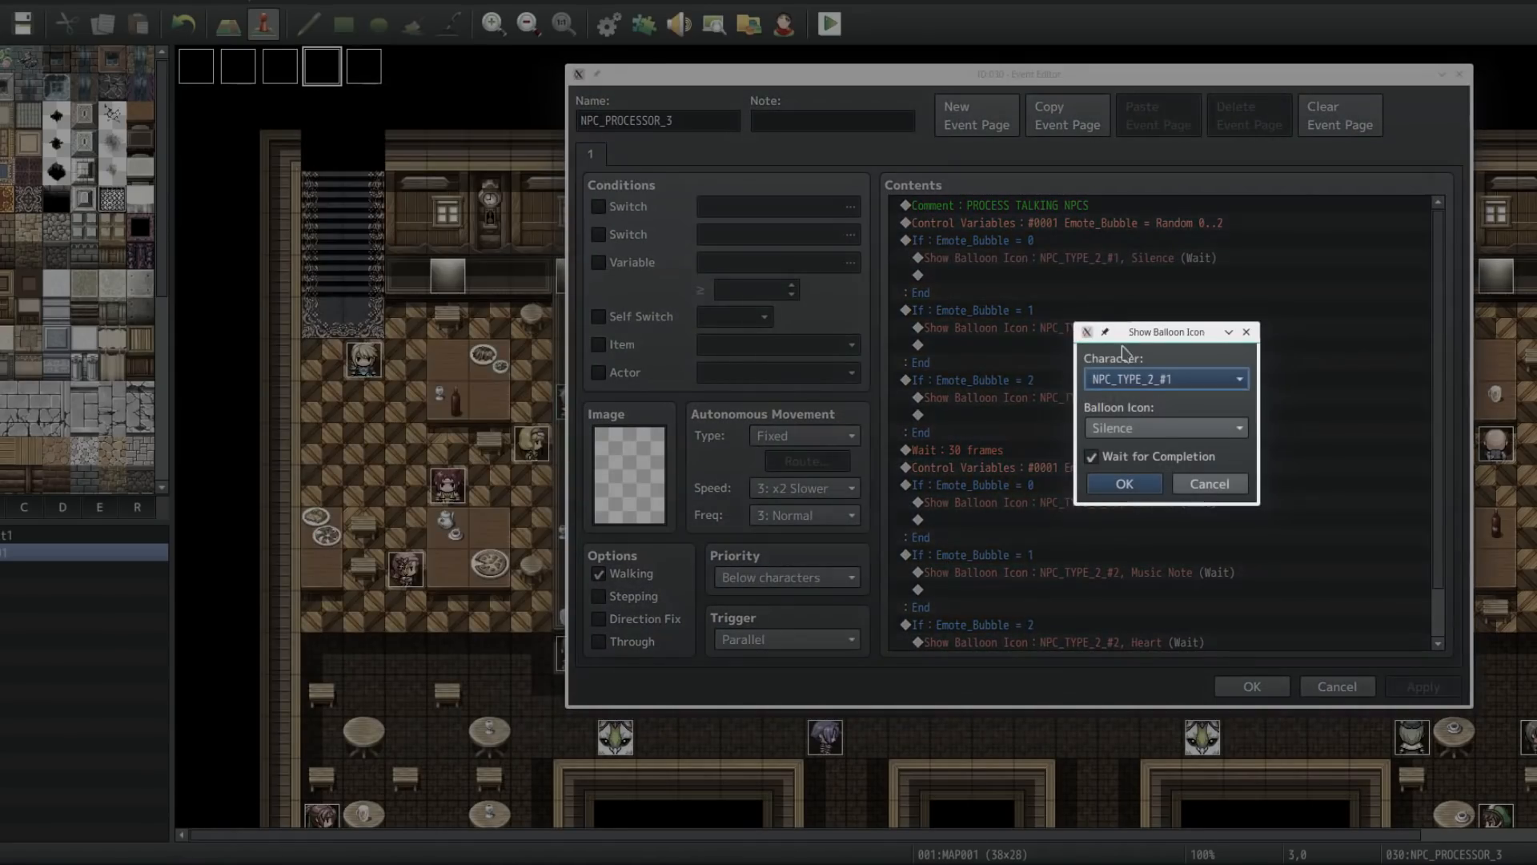
{"action": "left_click", "coordinate": [1209, 483]}
{"action": "left_click", "coordinate": [989, 310]}
{"action": "left_click", "coordinate": [1003, 328]}
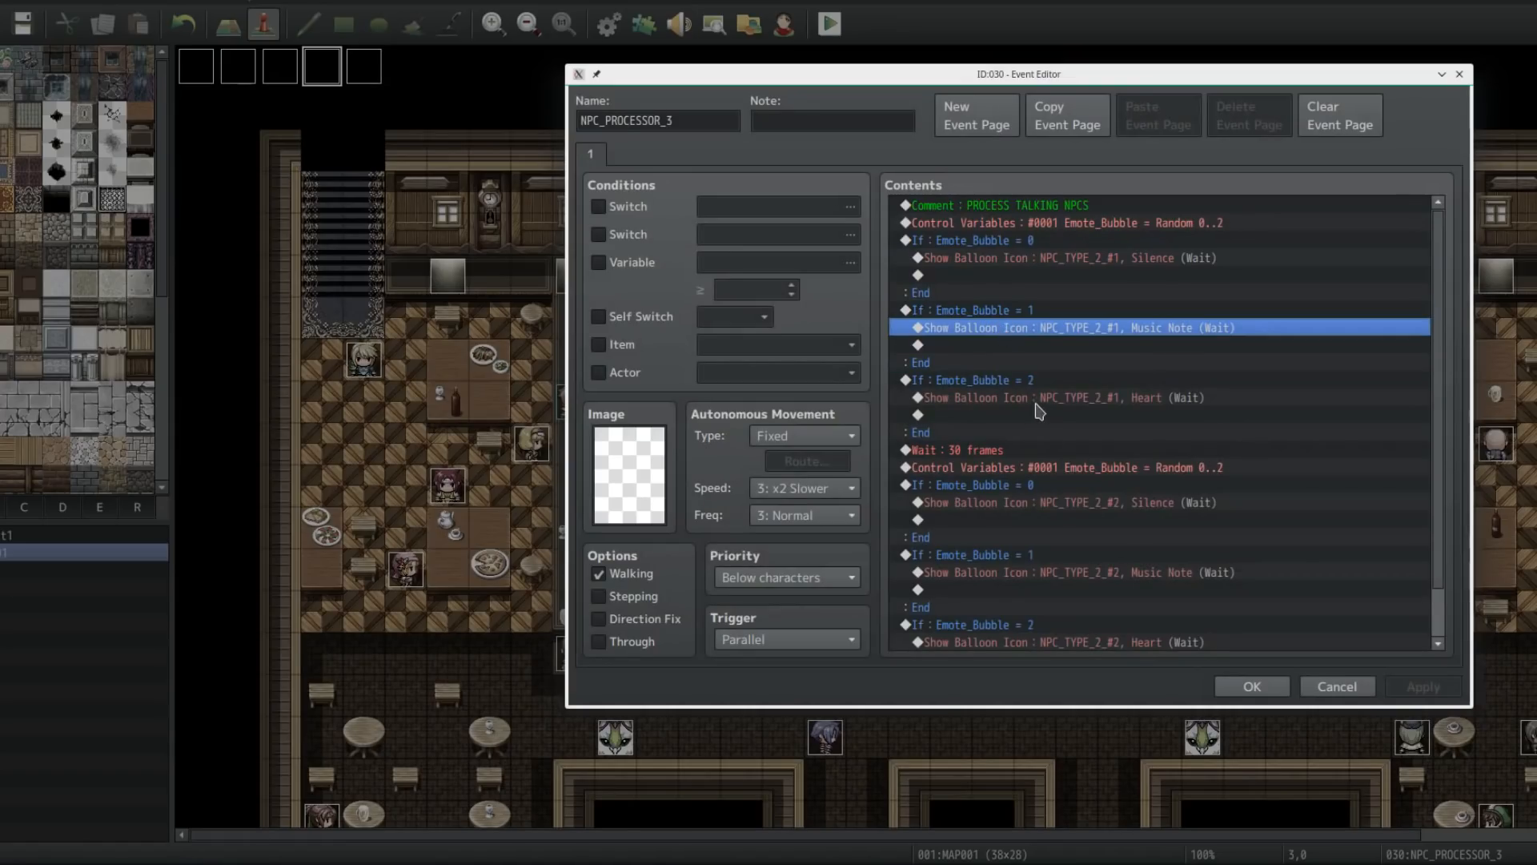
{"action": "left_click", "coordinate": [1026, 381]}
{"action": "left_click", "coordinate": [1029, 398]}
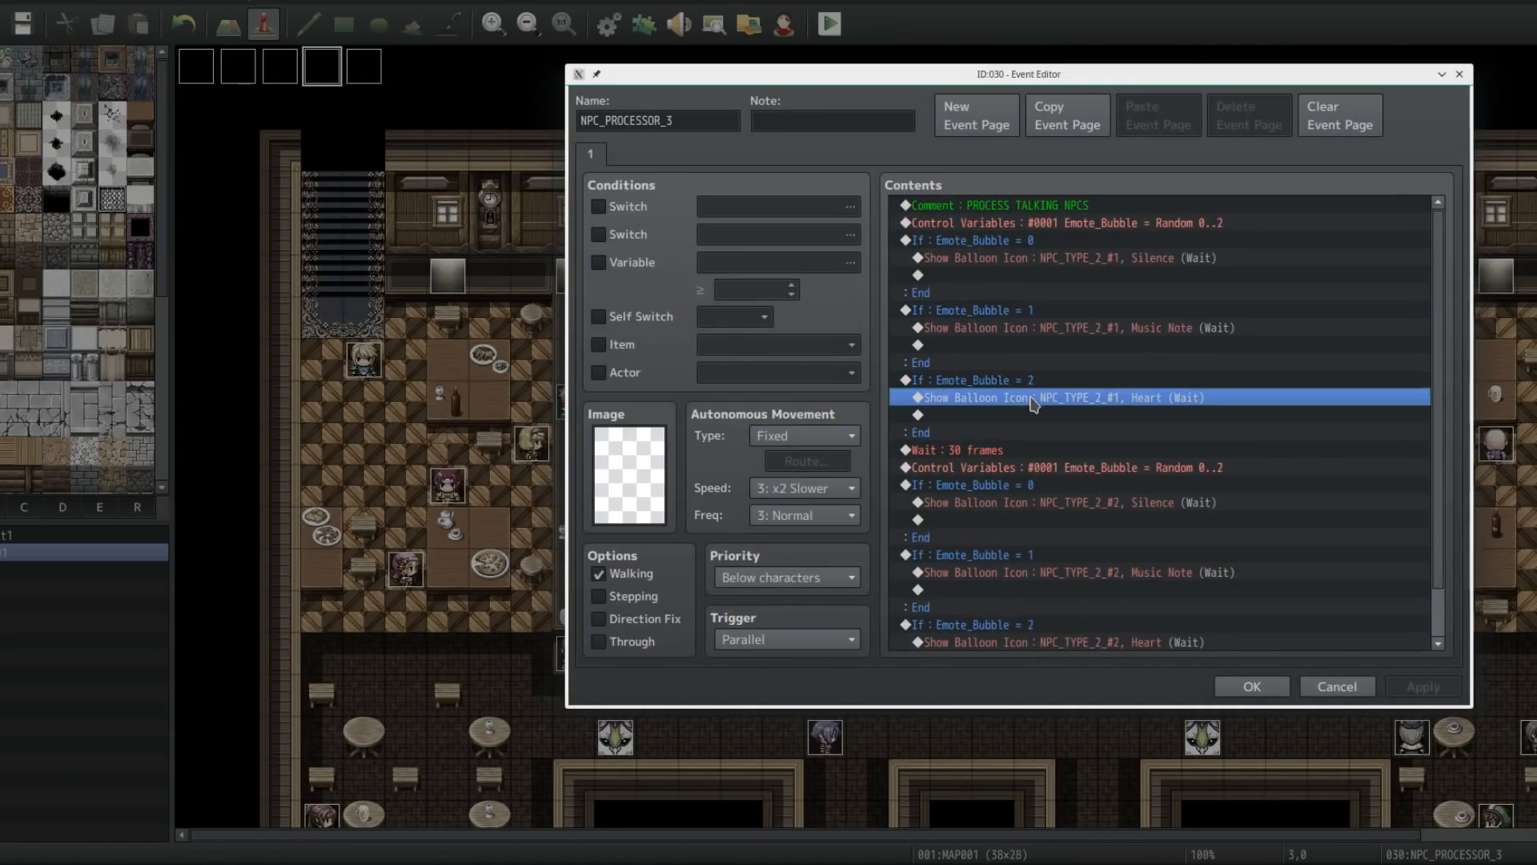
Step: Scroll down and select the wait and second random Control Variables block for the other NPC
{"action": "scroll", "coordinate": [969, 454], "scroll_direction": "down", "scroll_amount": 1}
{"action": "left_click", "coordinate": [962, 433]}
{"action": "scroll", "coordinate": [971, 448], "scroll_direction": "down", "scroll_amount": 1}
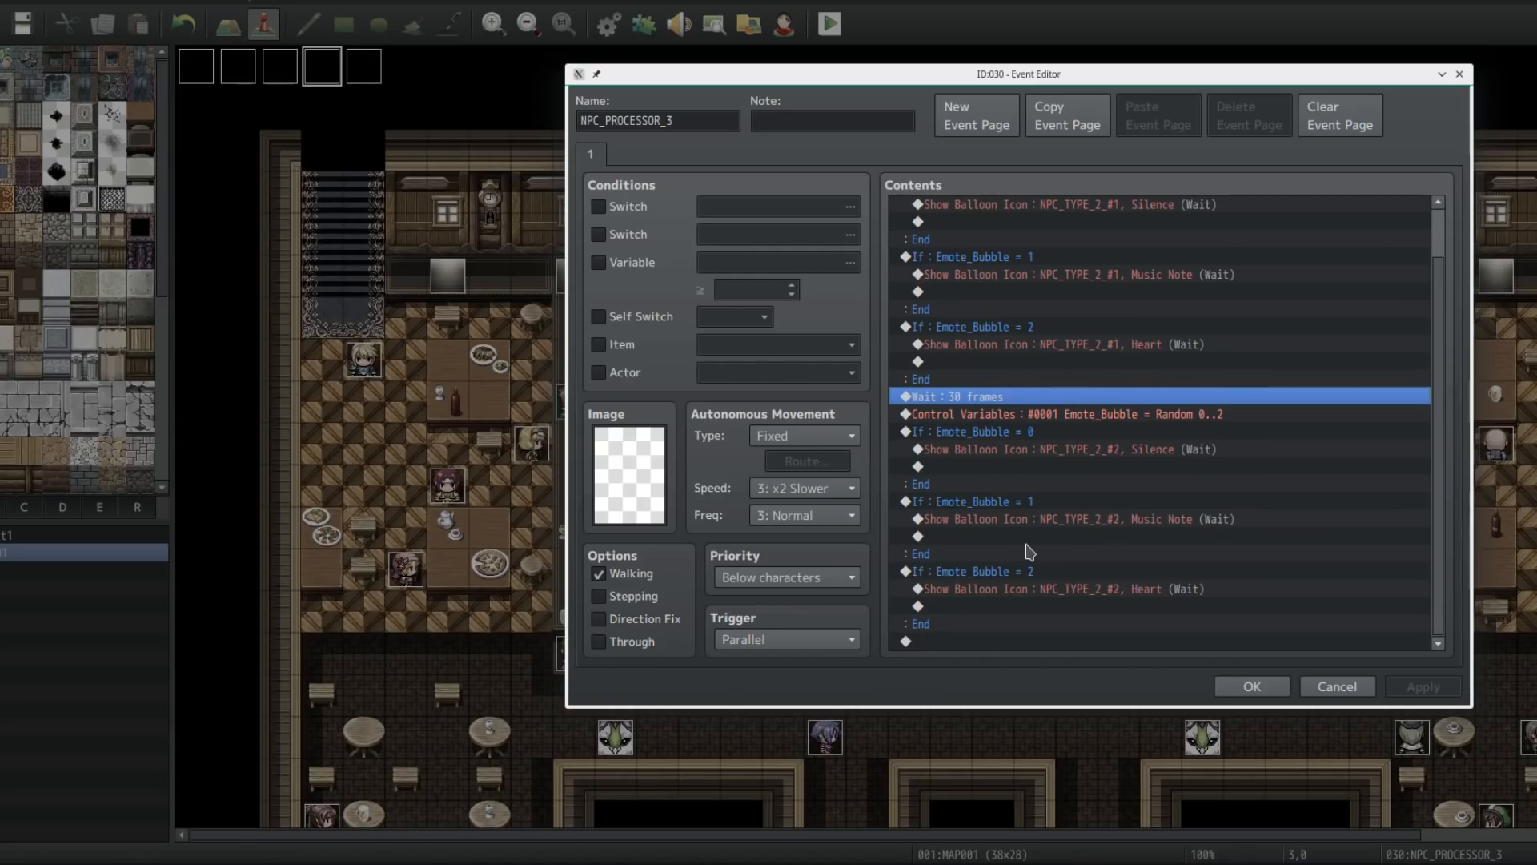
{"action": "left_click", "coordinate": [1085, 421]}
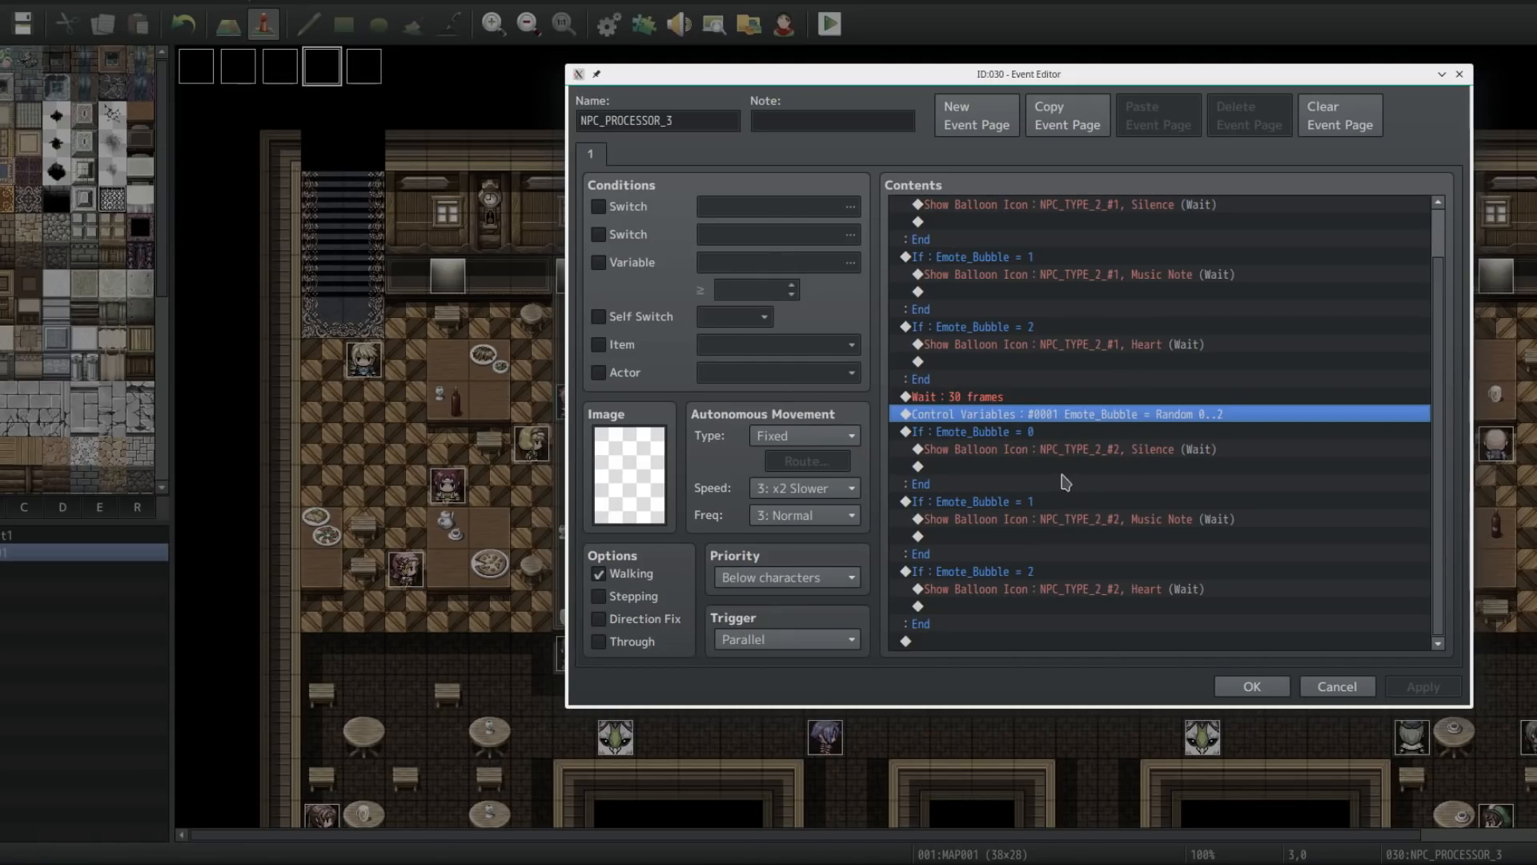
{"action": "left_click", "coordinate": [1038, 590], "text": "shift"}
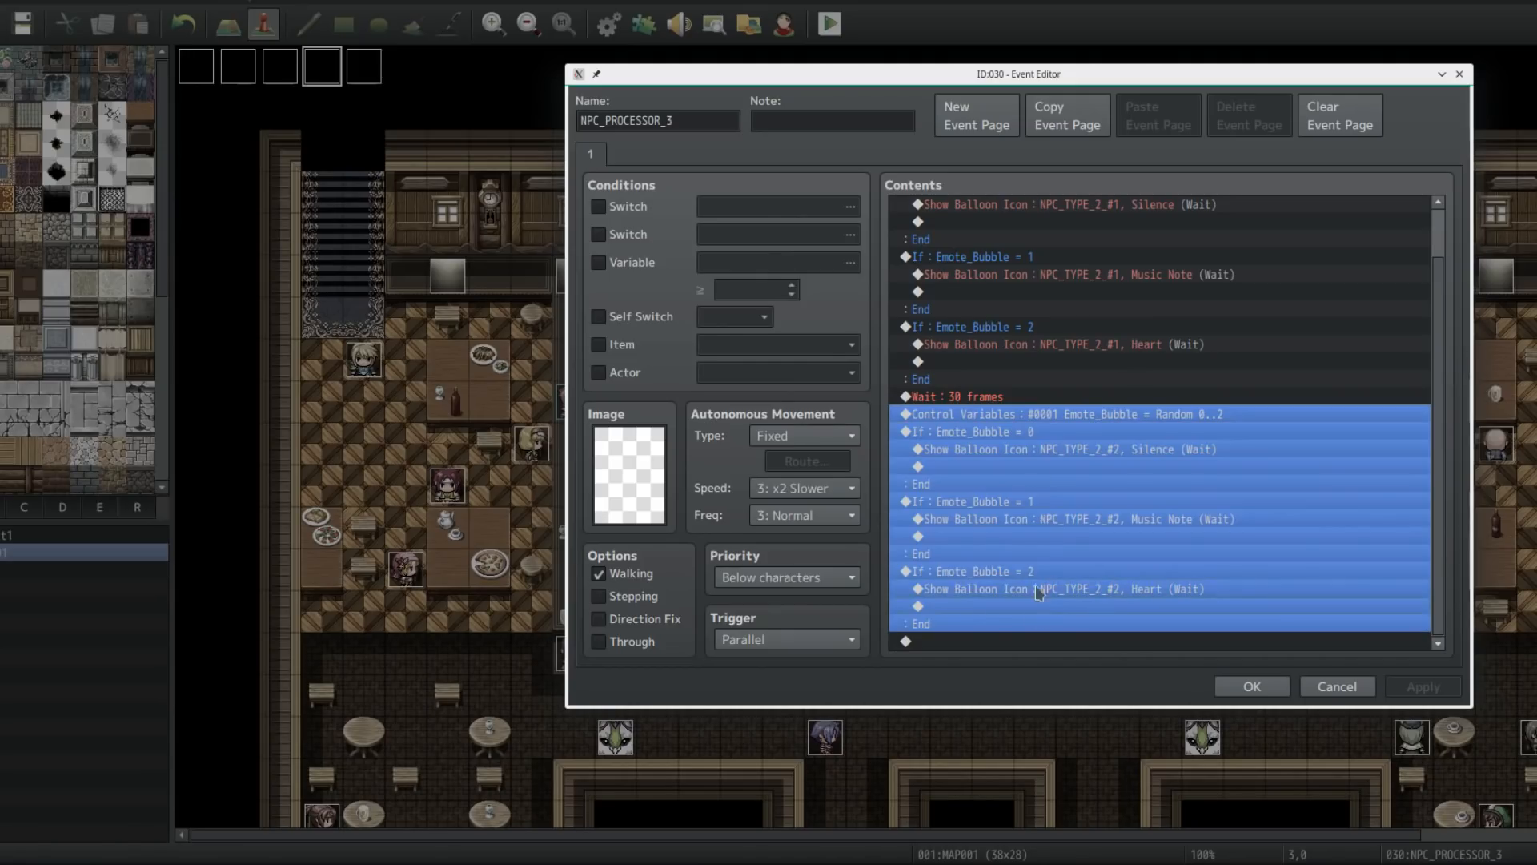
Step: Inspect the NPC_TYPE_2_#2 balloon icon command and its character list, cancel, and close the event editor
{"action": "left_click", "coordinate": [1044, 449]}
{"action": "key", "text": "Return"}
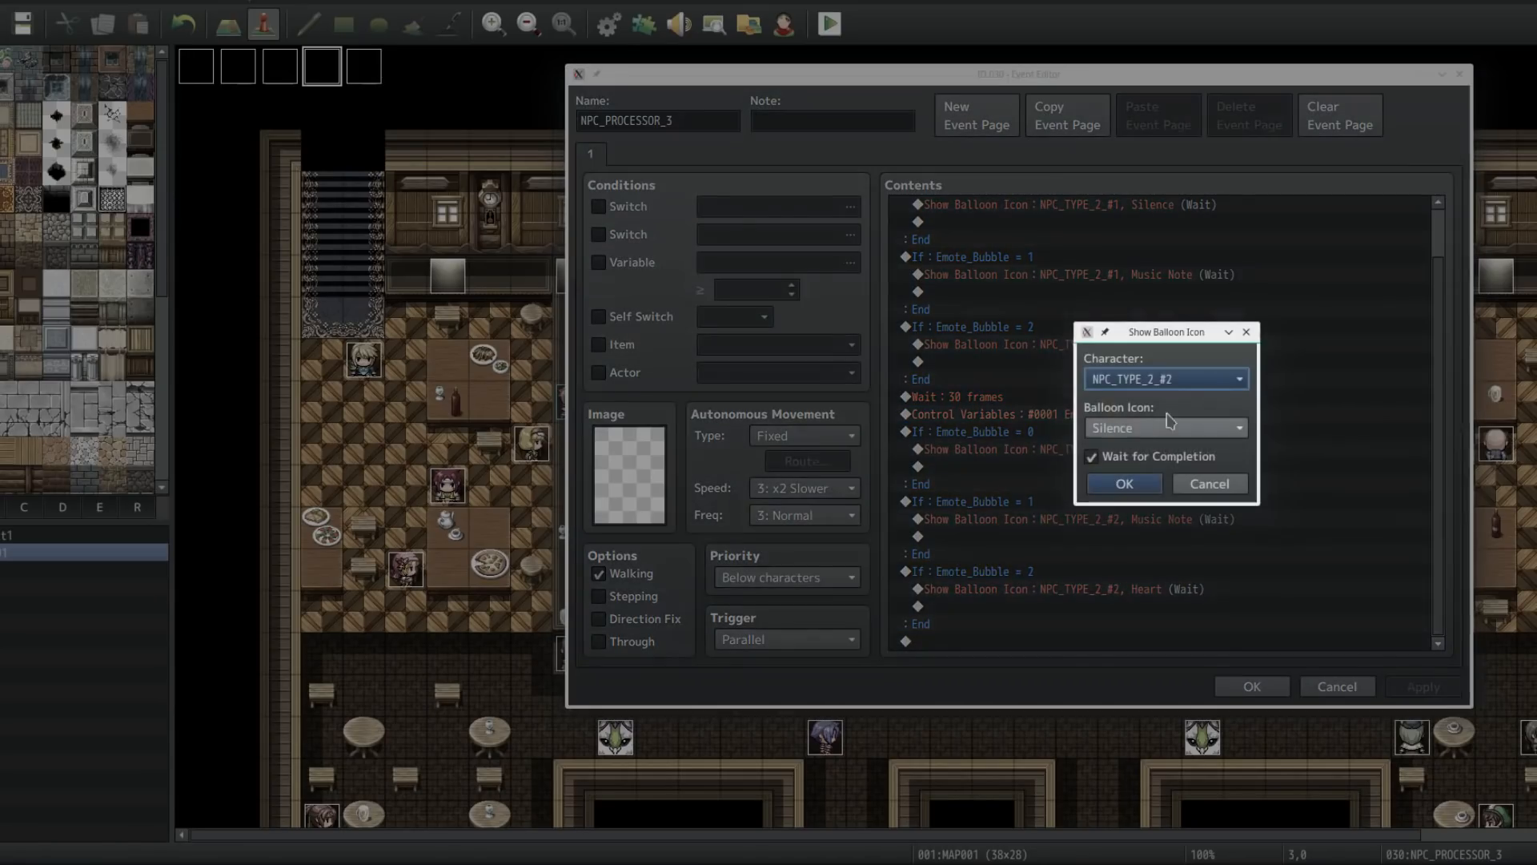
{"action": "left_click", "coordinate": [1199, 381]}
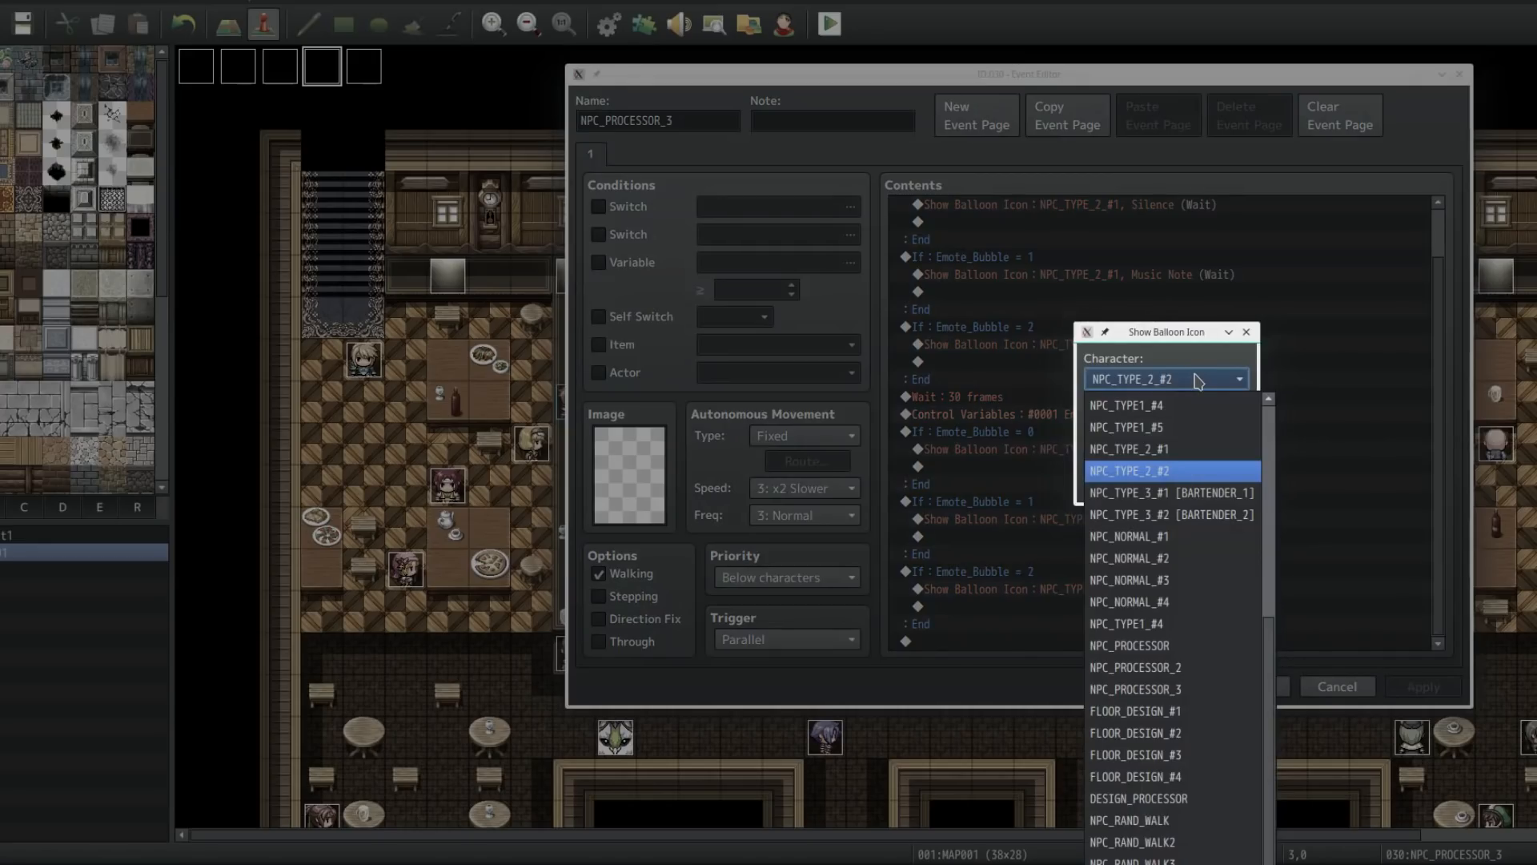
{"action": "left_click", "coordinate": [1199, 380]}
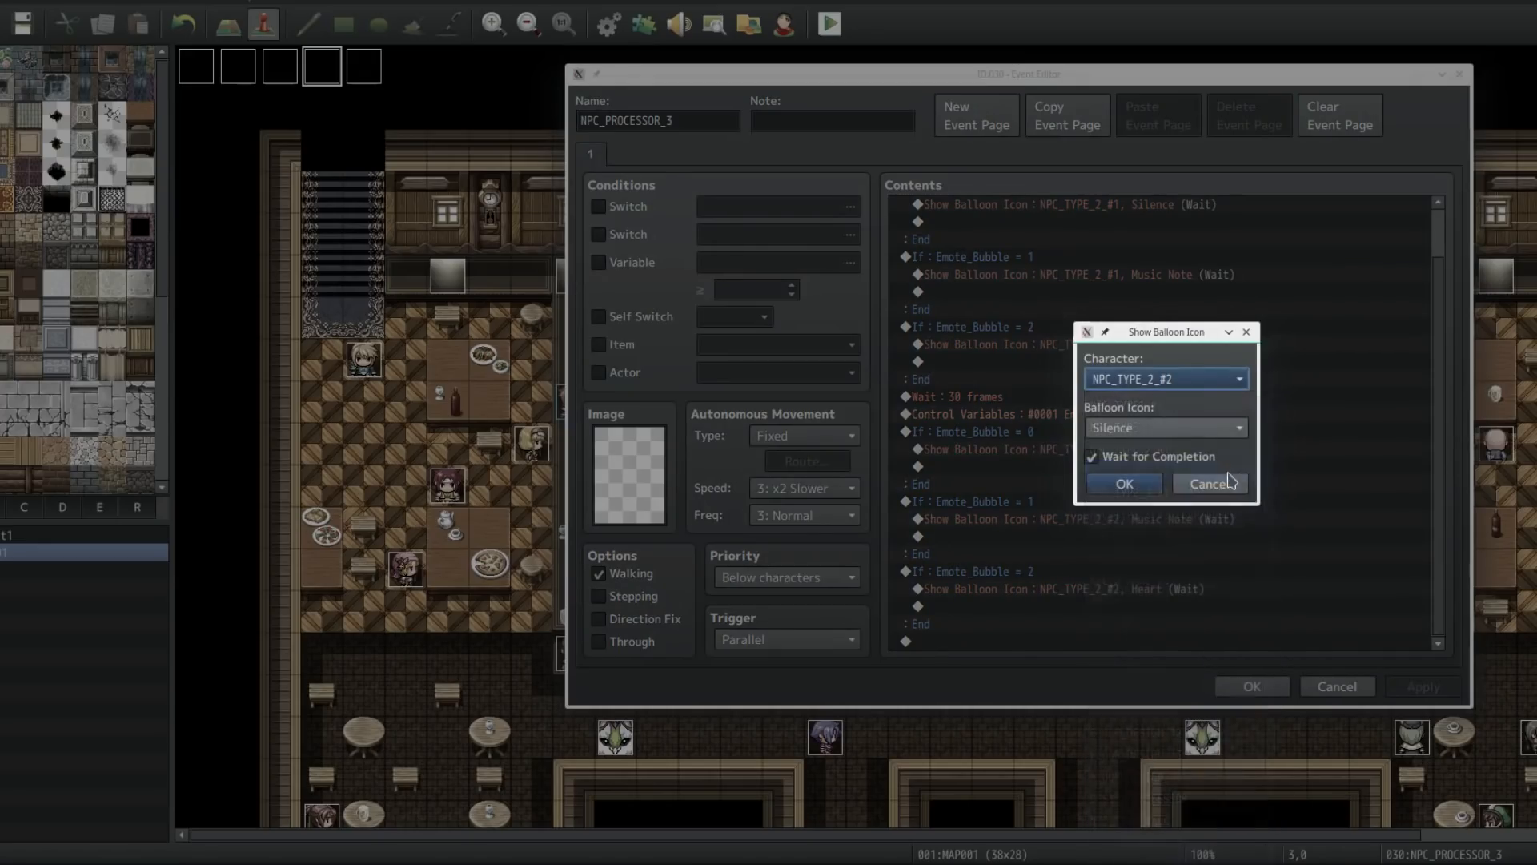
{"action": "left_click", "coordinate": [1213, 482]}
{"action": "left_click", "coordinate": [1056, 519]}
{"action": "left_click", "coordinate": [1055, 641]}
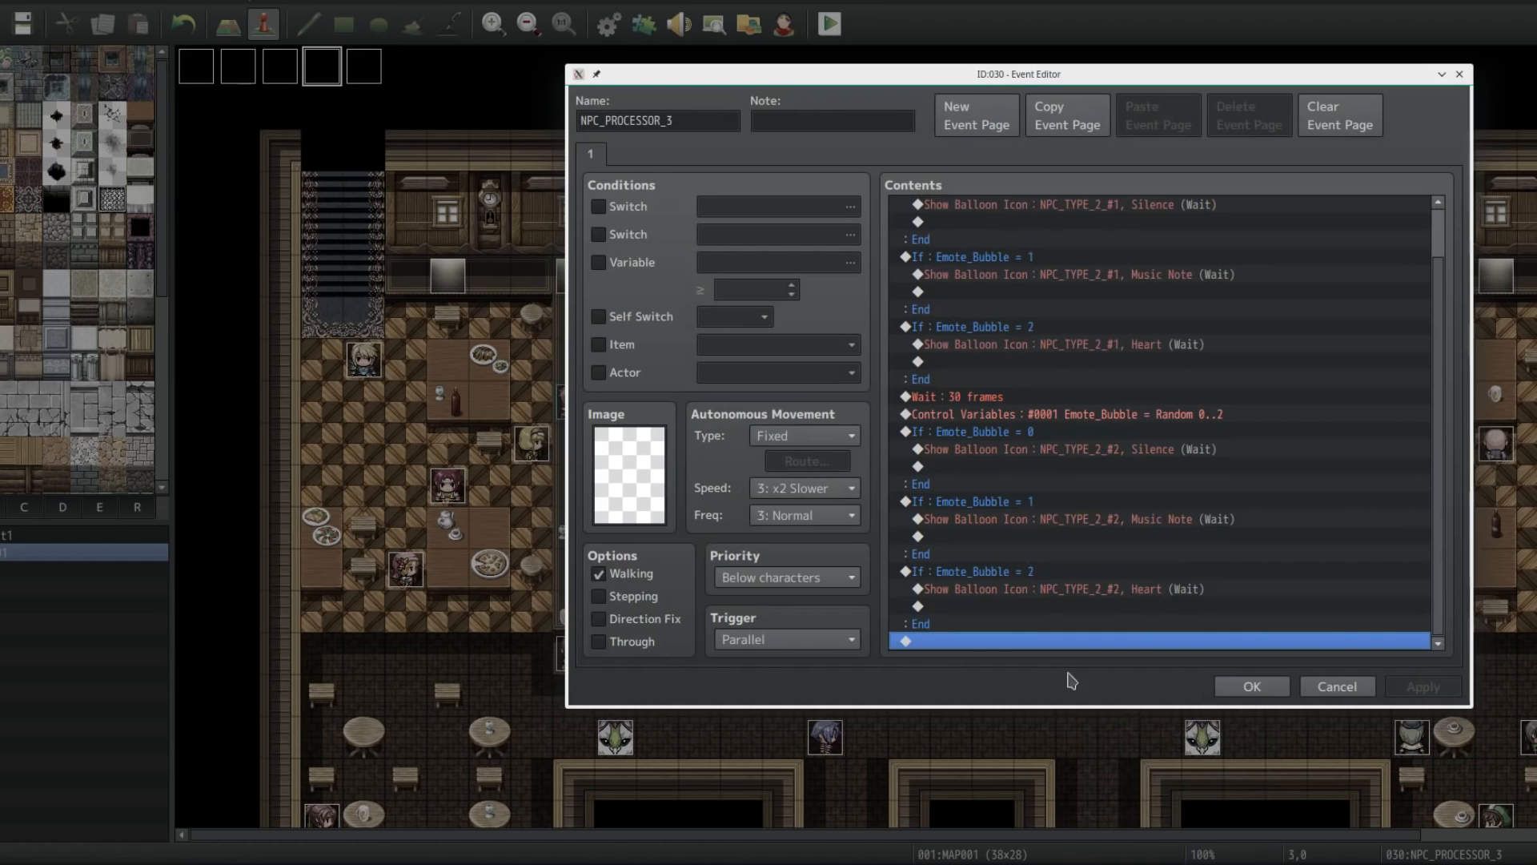
{"action": "left_click", "coordinate": [1243, 696]}
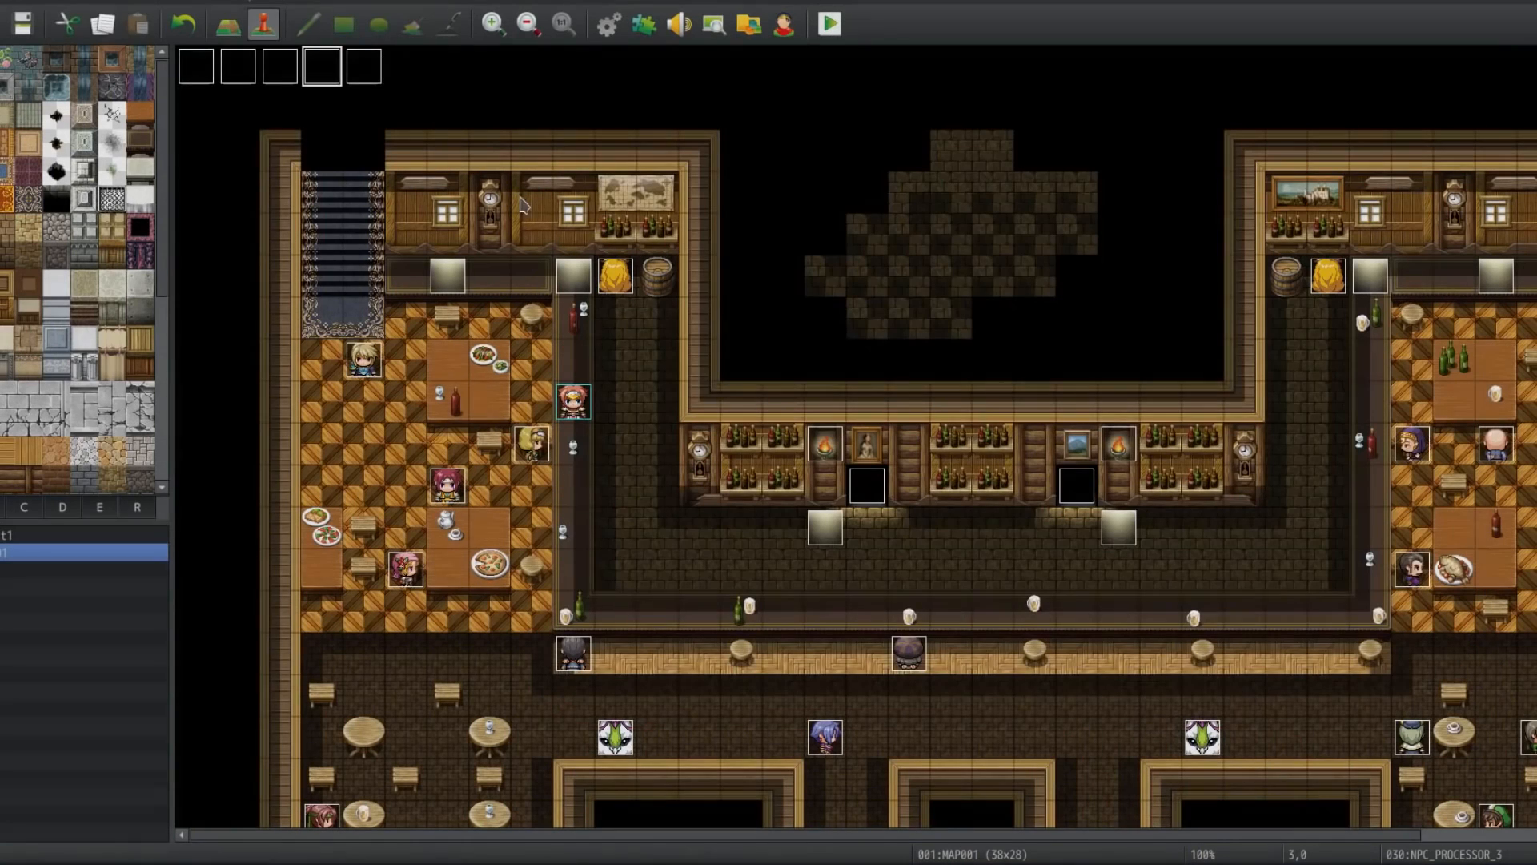
Step: Briefly open the DESIGN_PROCESSOR event and the NPC_TYPE_2_#1 event, closing each without changes
{"action": "double_click", "coordinate": [368, 73]}
{"action": "left_click", "coordinate": [1001, 714]}
{"action": "scroll", "coordinate": [670, 419], "scroll_direction": "down", "scroll_amount": 5}
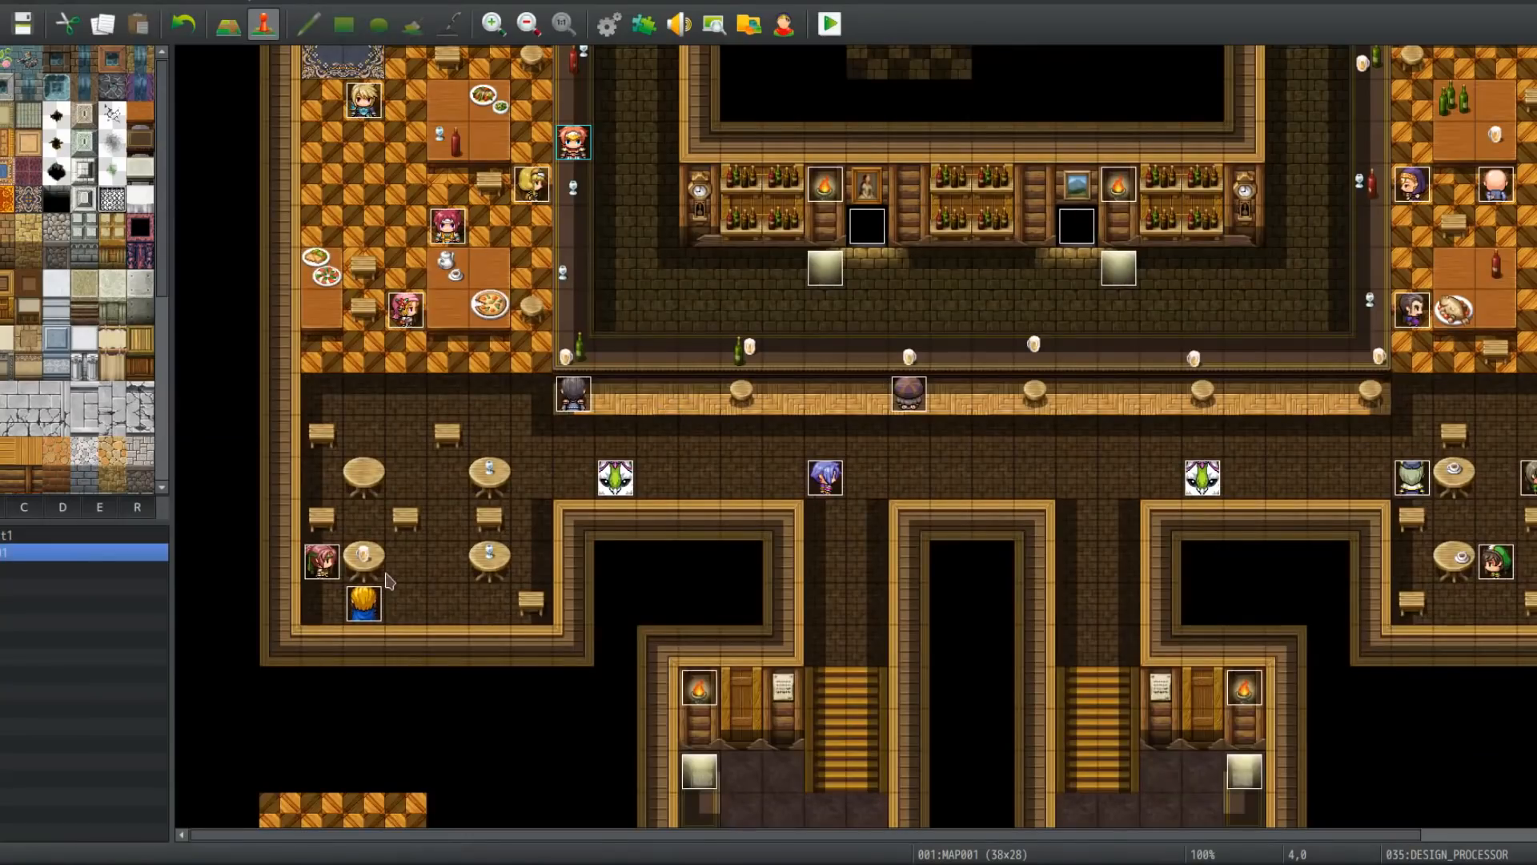
{"action": "double_click", "coordinate": [329, 564]}
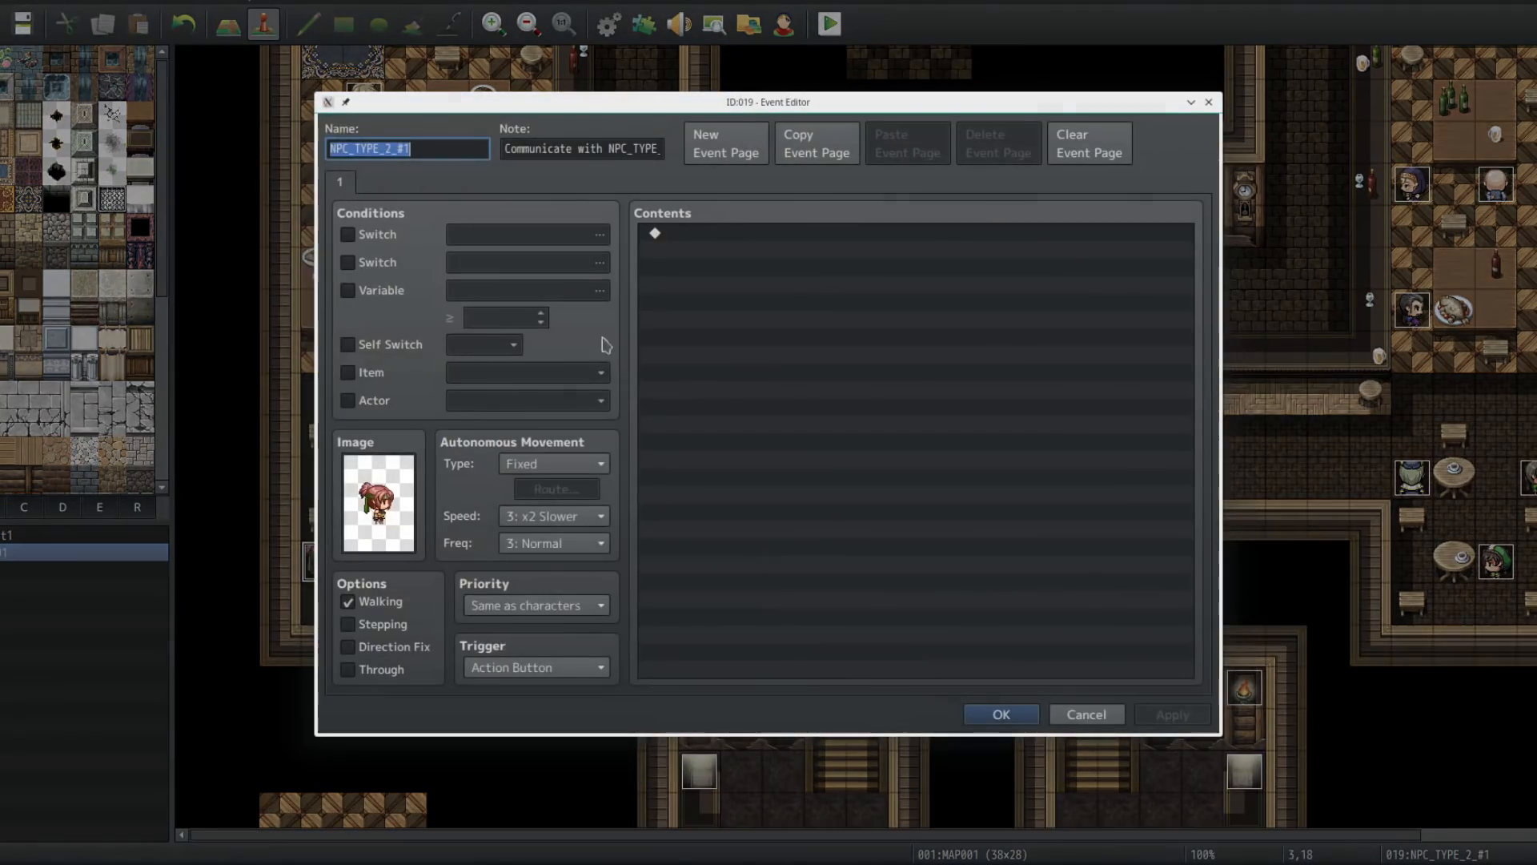
{"action": "left_click", "coordinate": [1085, 713]}
Step: Open the DESIGN_PROCESSOR event to review its movement routes setting opacity and Multiply blend mode for FLOOR_DESIGN events
{"action": "scroll", "coordinate": [690, 370], "scroll_direction": "up", "scroll_amount": 5}
{"action": "left_click", "coordinate": [372, 81]}
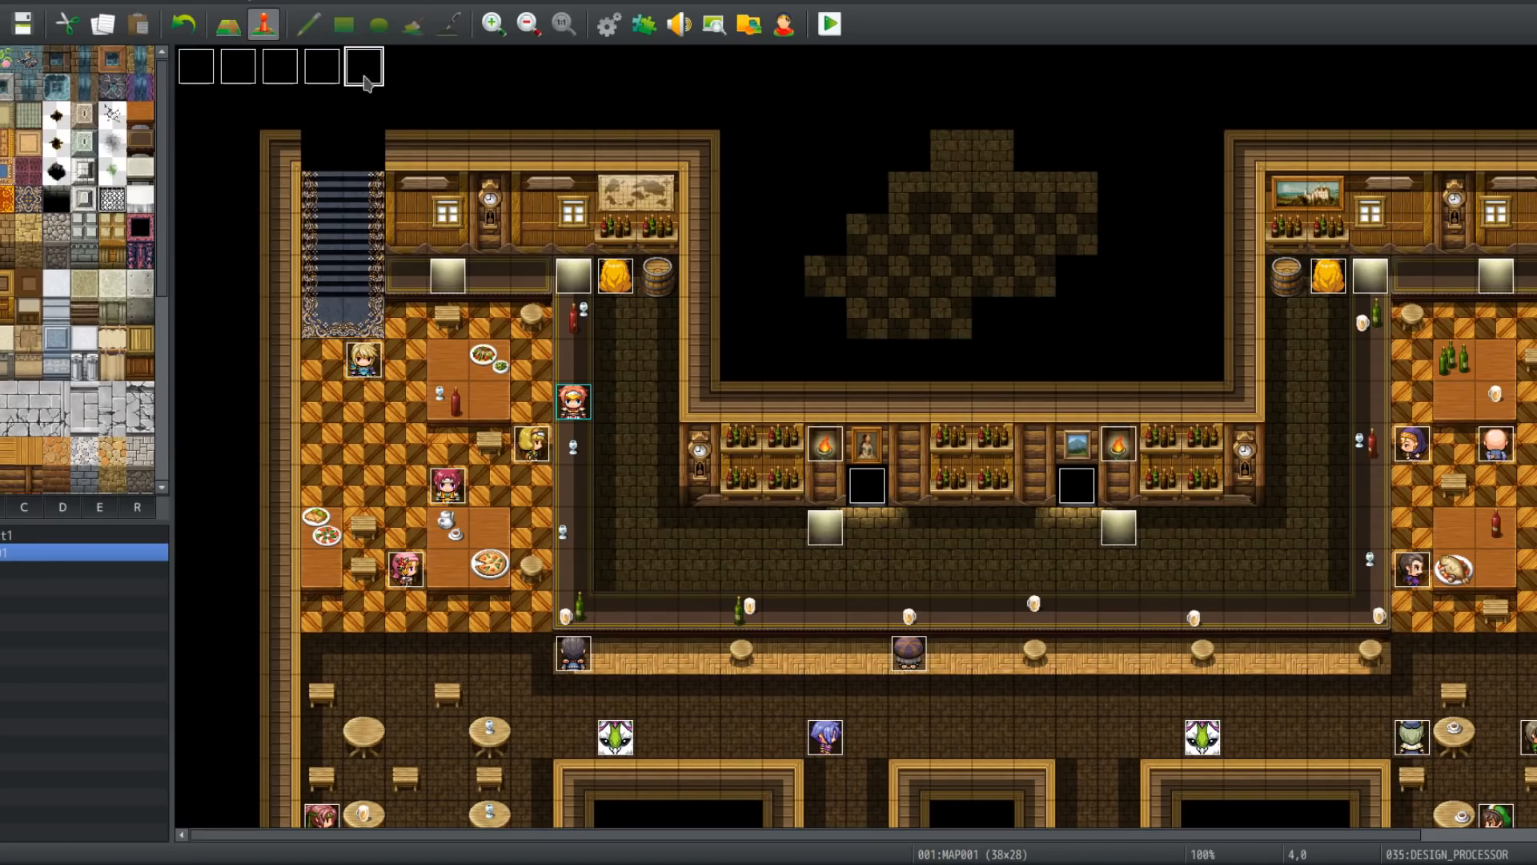
{"action": "scroll", "coordinate": [383, 611], "scroll_direction": "down", "scroll_amount": 5}
{"action": "left_click", "coordinate": [322, 428]}
{"action": "left_click", "coordinate": [281, 471]}
{"action": "left_click", "coordinate": [453, 475]}
{"action": "middle_click_drag", "start_coordinate": [465, 197], "coordinate": [398, 36]}
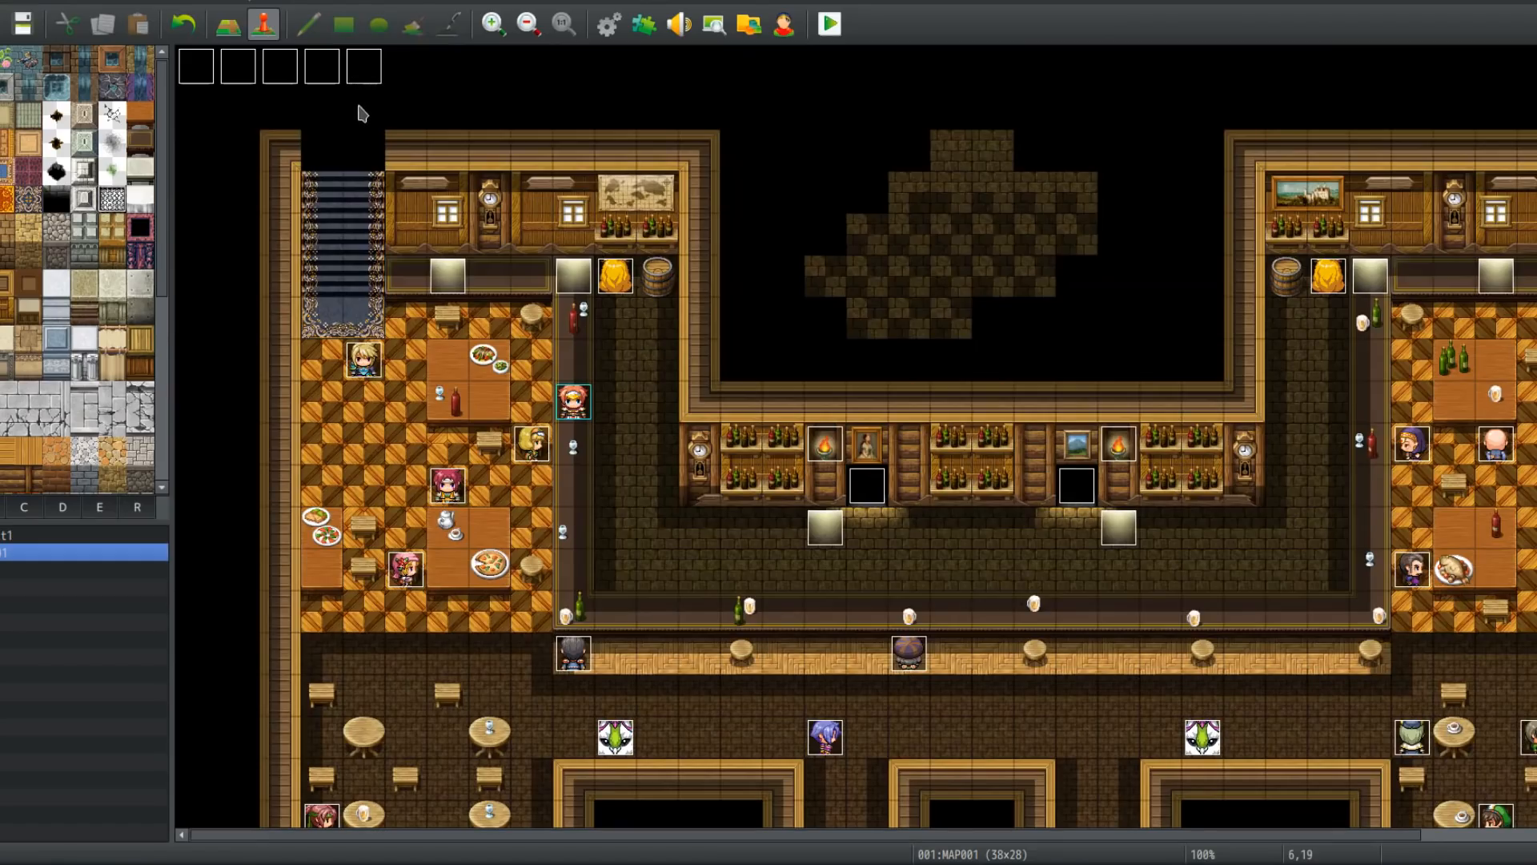
{"action": "double_click", "coordinate": [364, 67]}
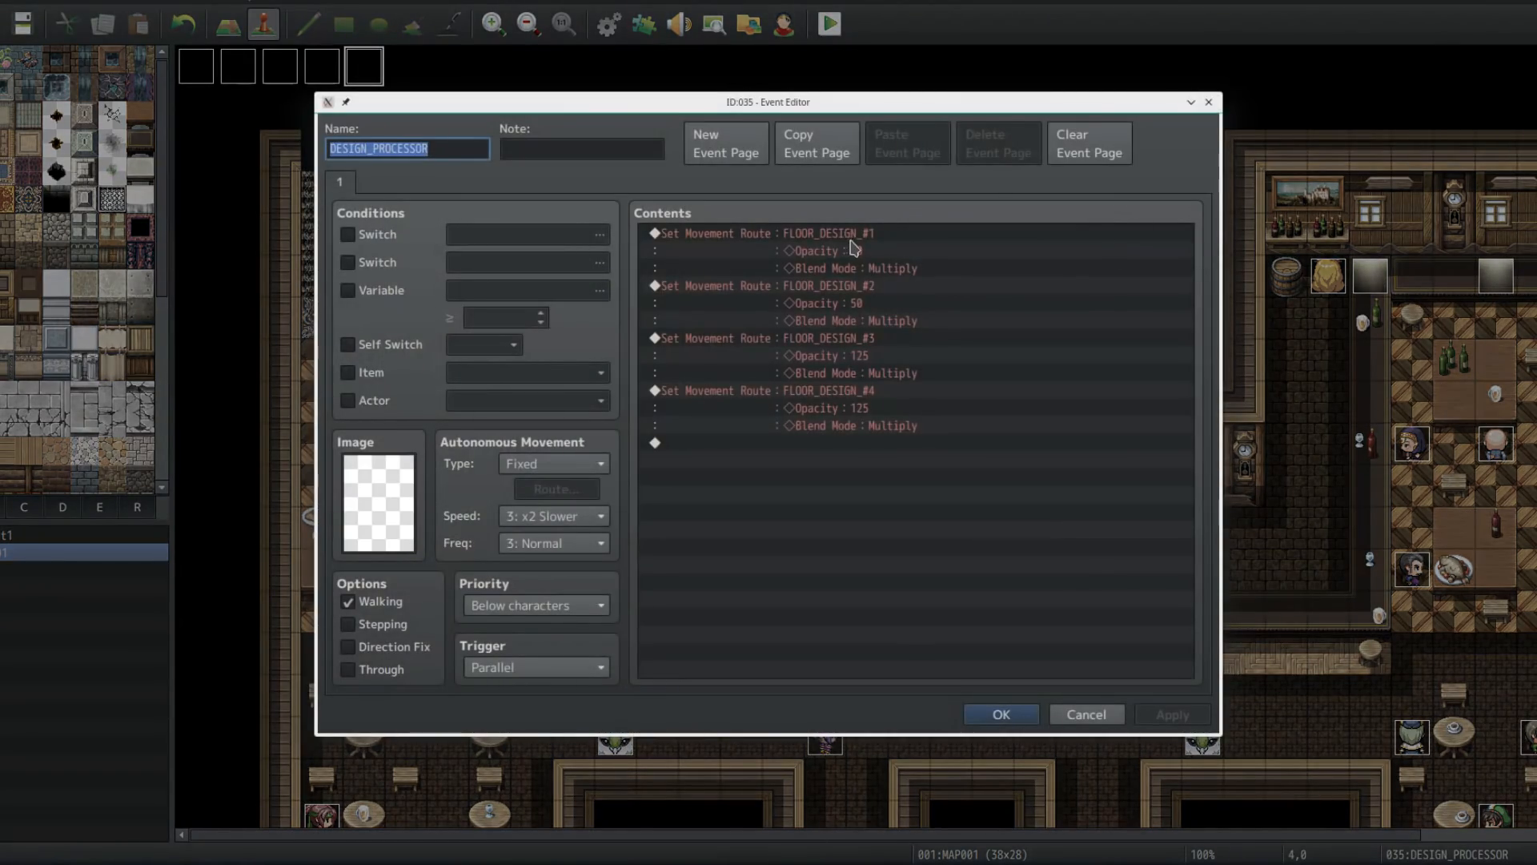
{"action": "left_click", "coordinate": [1000, 714]}
Step: Inspect the FLOOR_DESIGN_#4, #3 and #2 events' priority and Through options, closing each editor without changes
{"action": "double_click", "coordinate": [867, 485]}
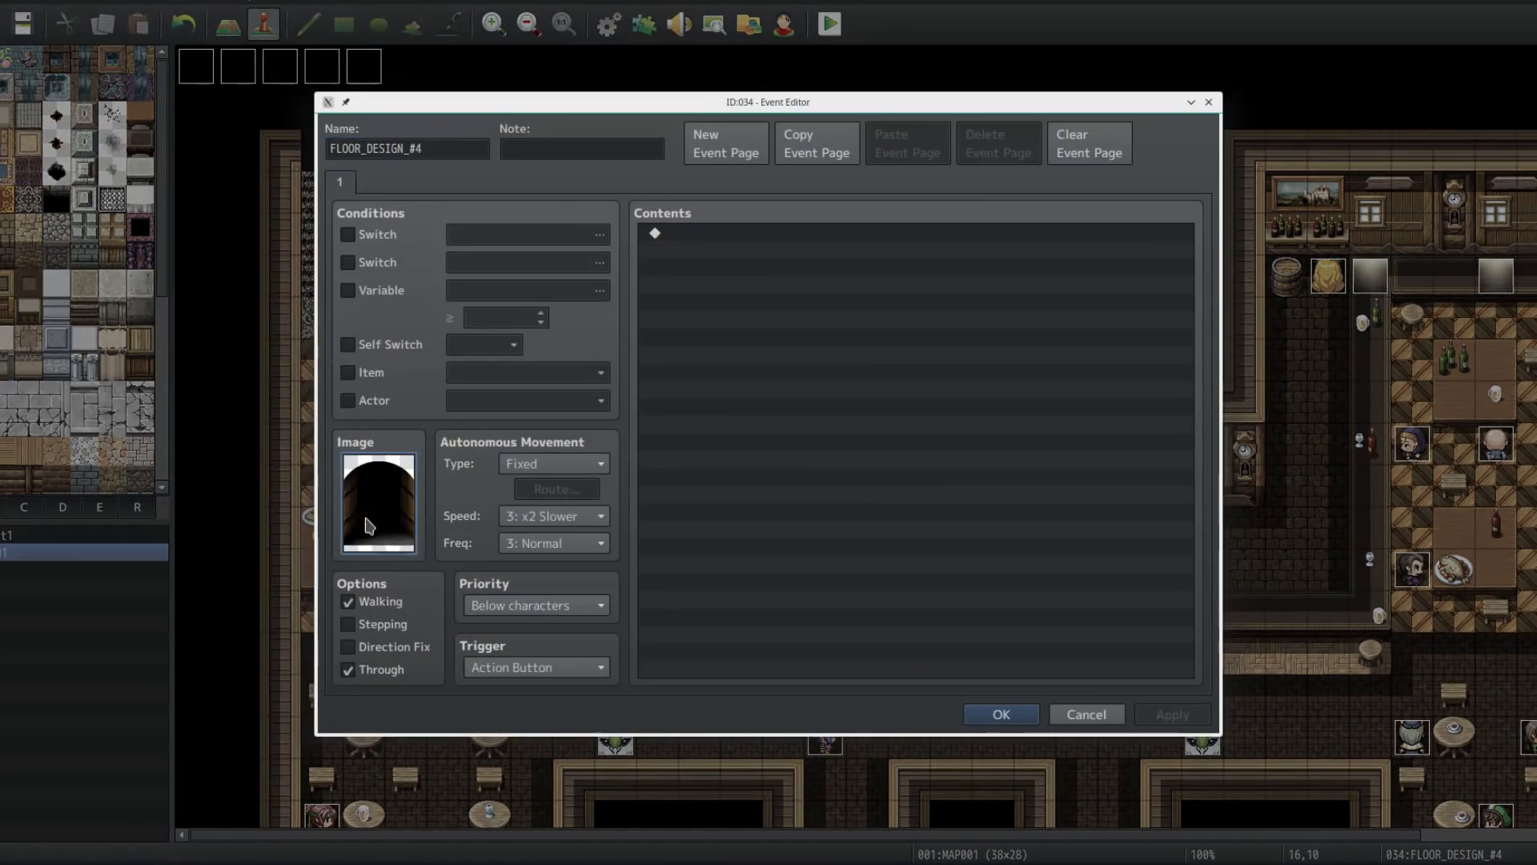
{"action": "left_click", "coordinate": [1001, 714]}
{"action": "double_click", "coordinate": [1076, 485]}
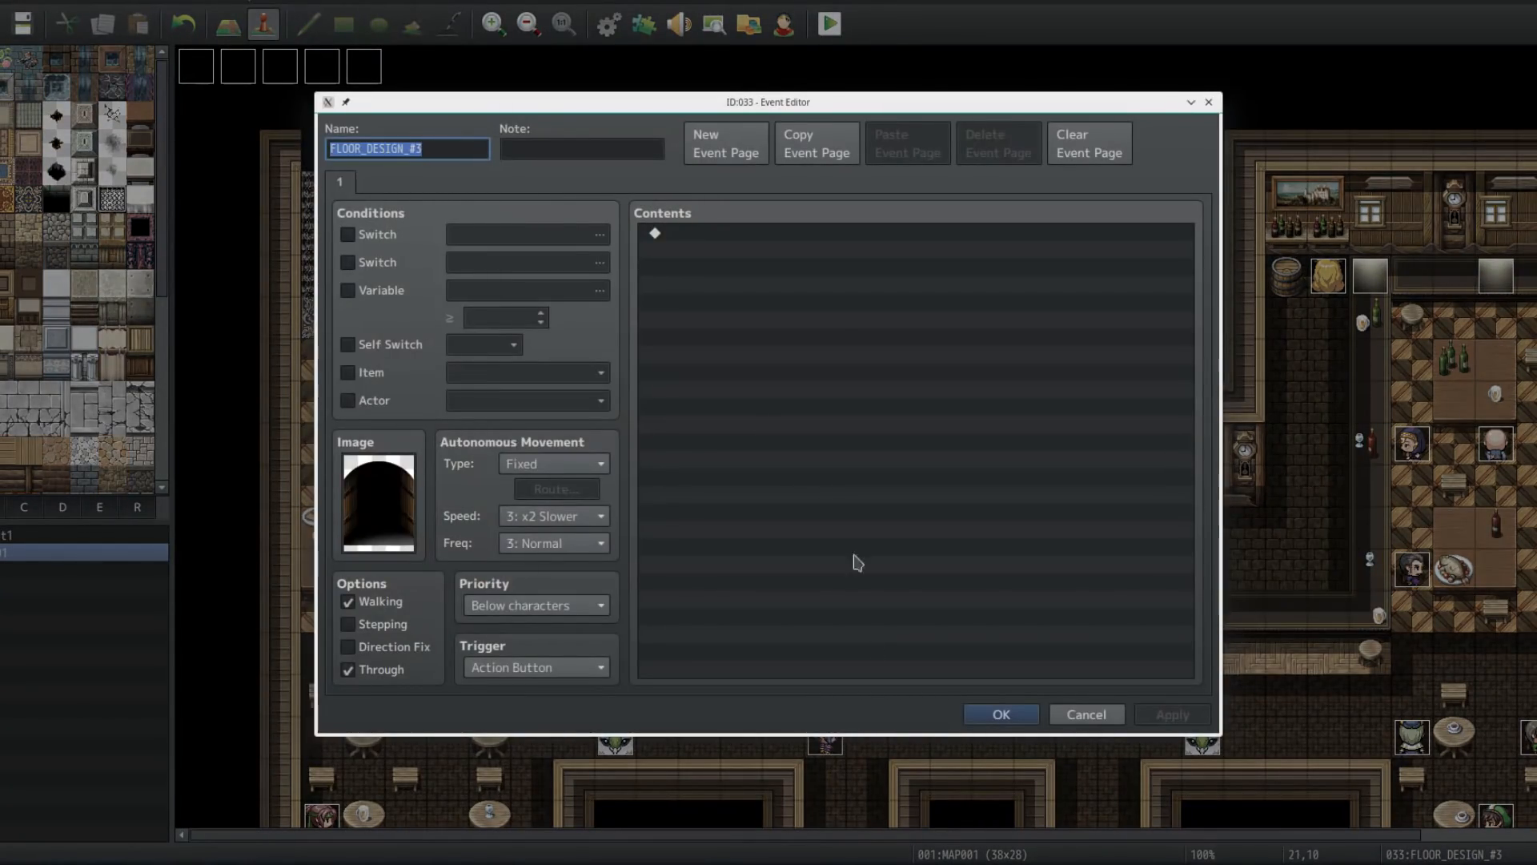
{"action": "left_click", "coordinate": [1002, 714]}
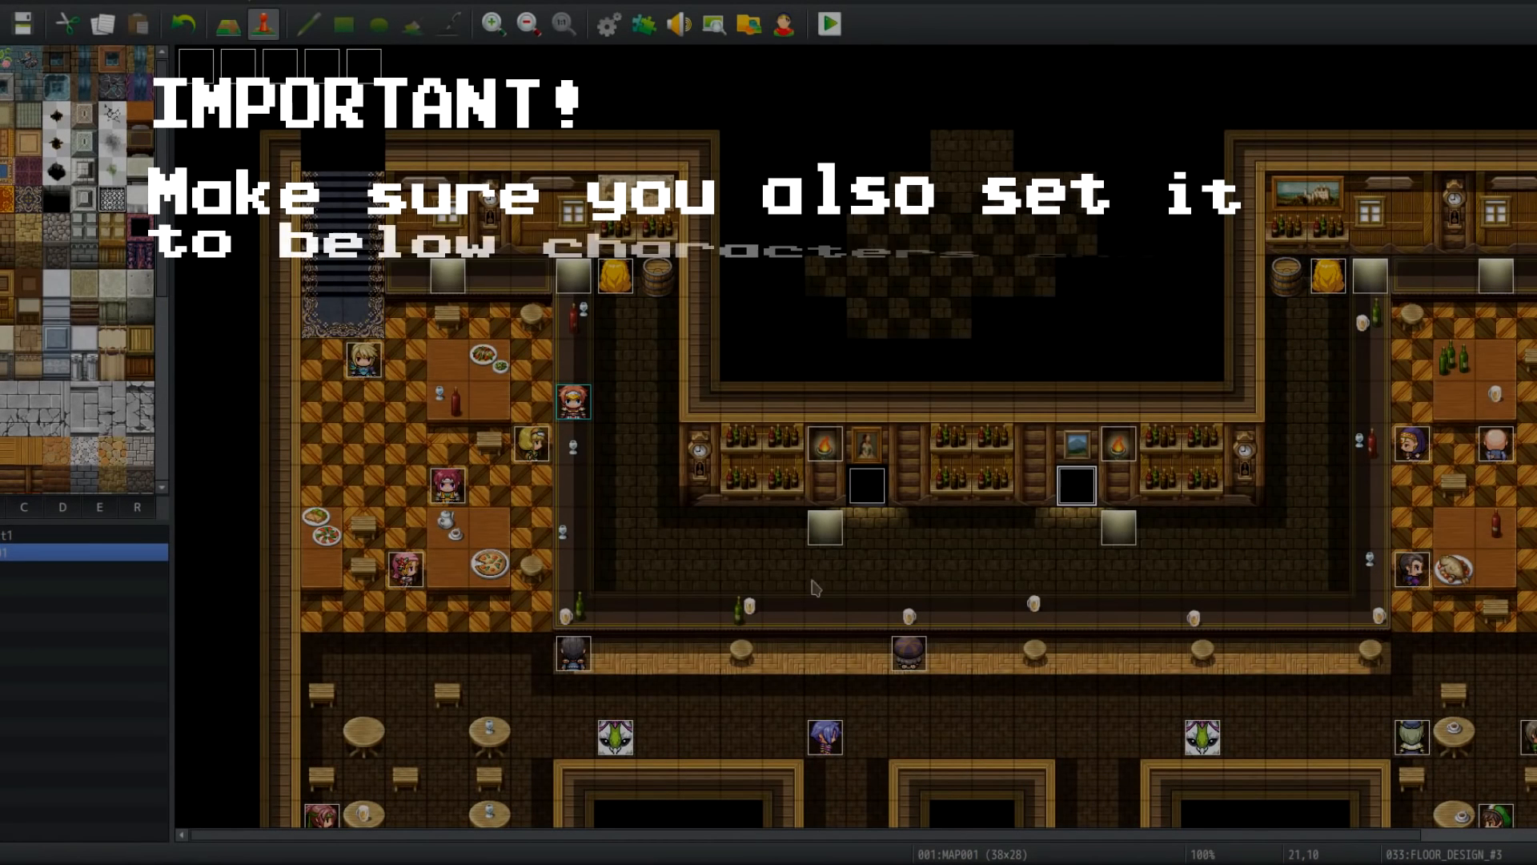
{"action": "double_click", "coordinate": [615, 737]}
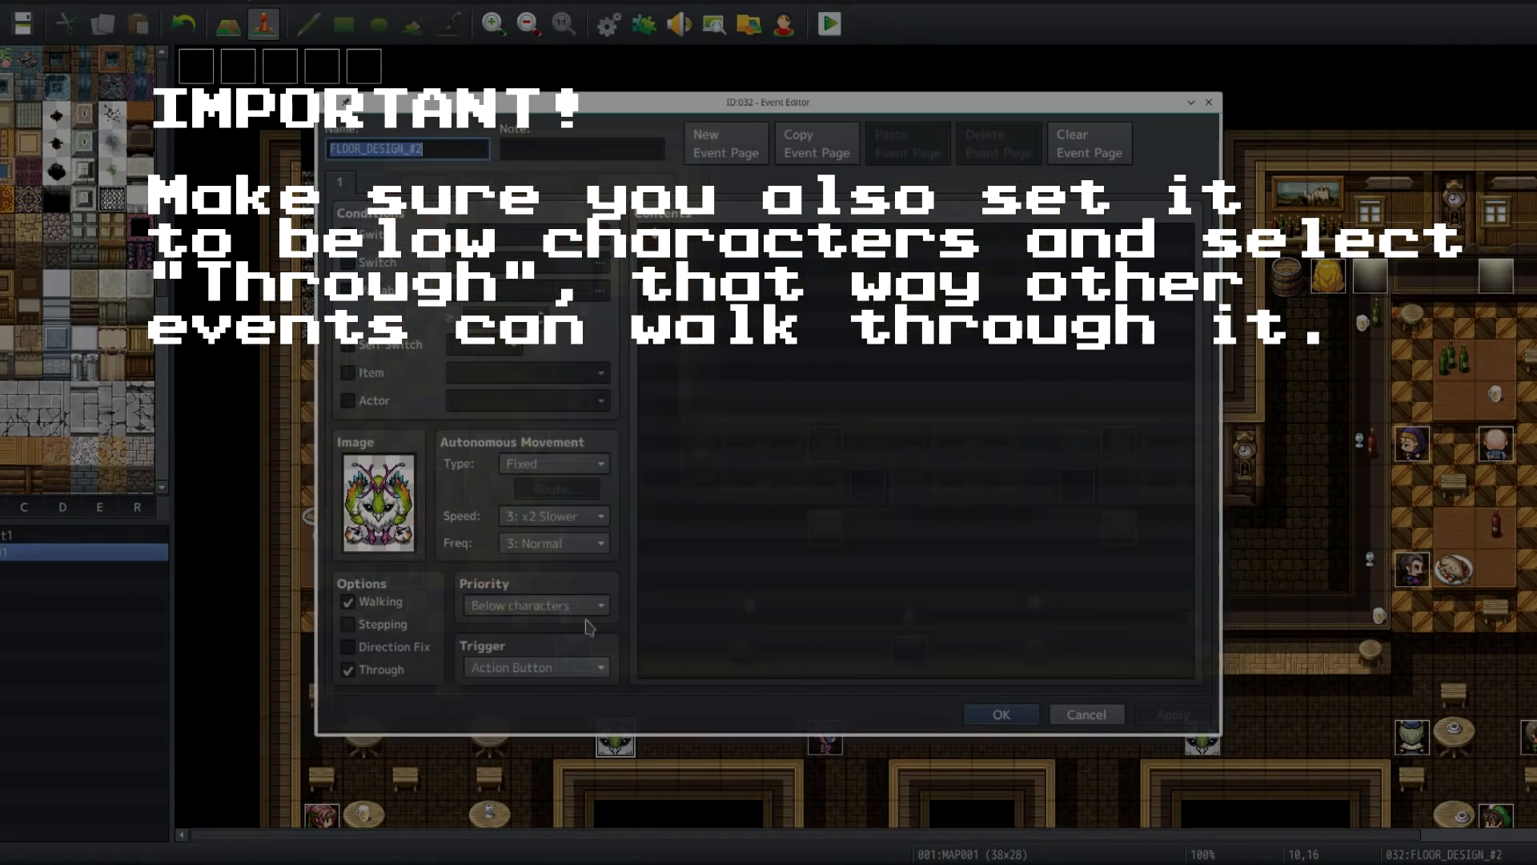
{"action": "left_click", "coordinate": [1086, 714]}
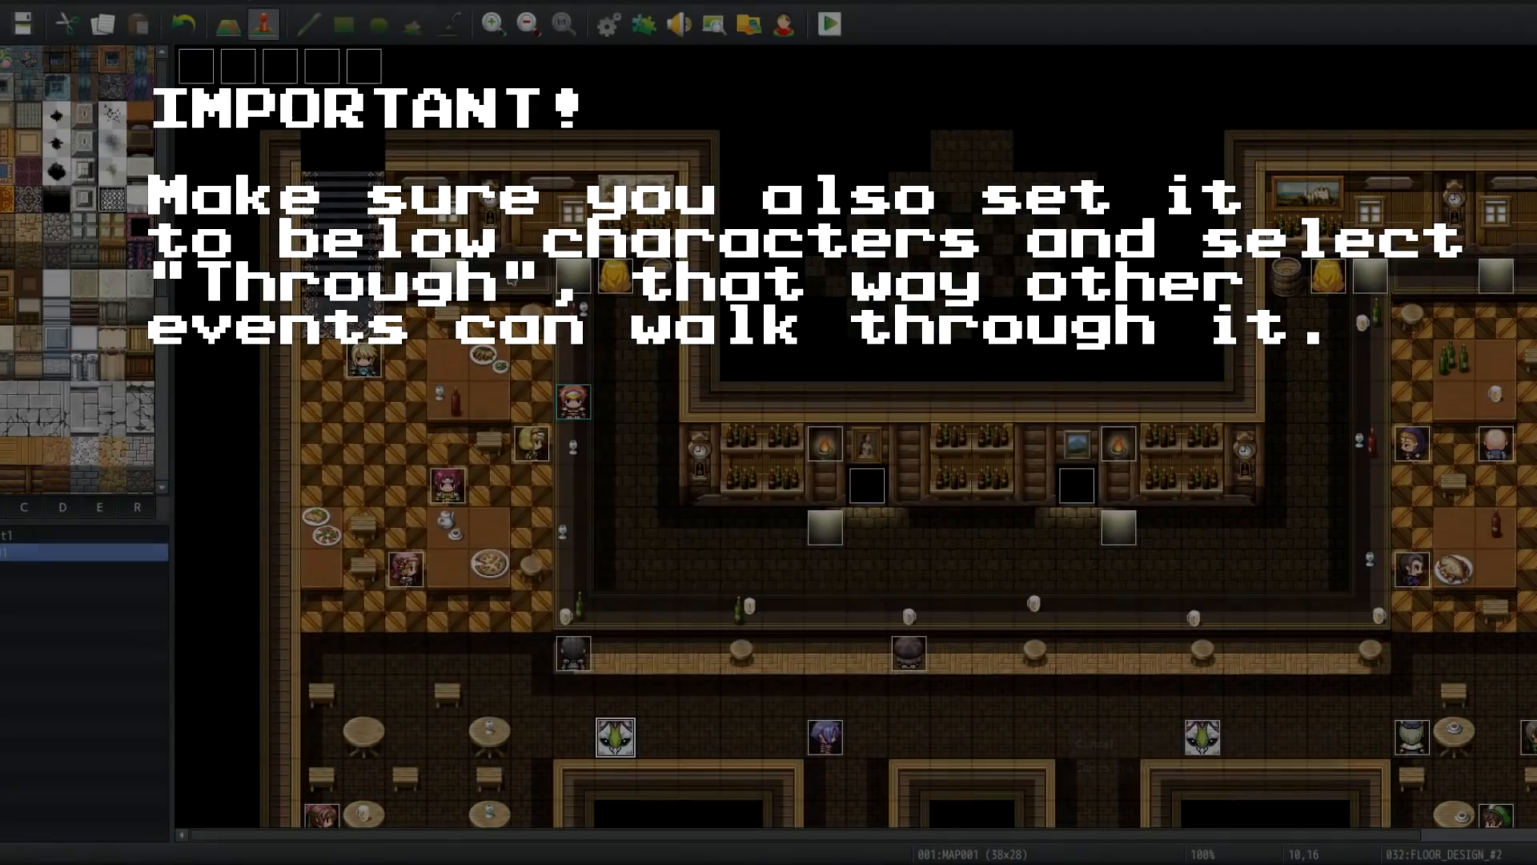
Step: Append an Erase Event command to the end of the DESIGN_PROCESSOR event's contents
{"action": "double_click", "coordinate": [364, 66]}
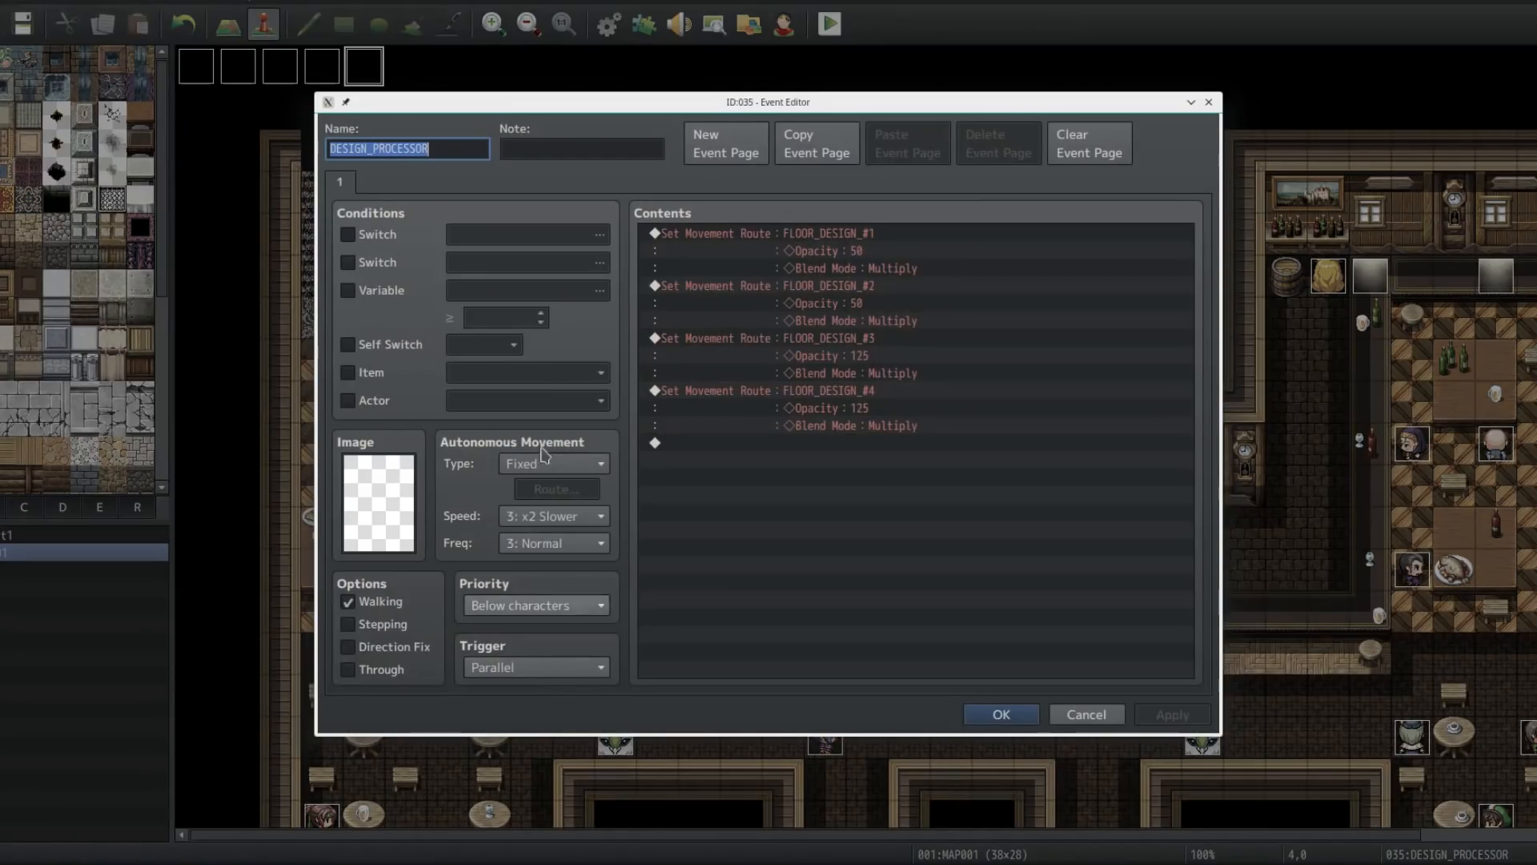
{"action": "left_click", "coordinate": [849, 454]}
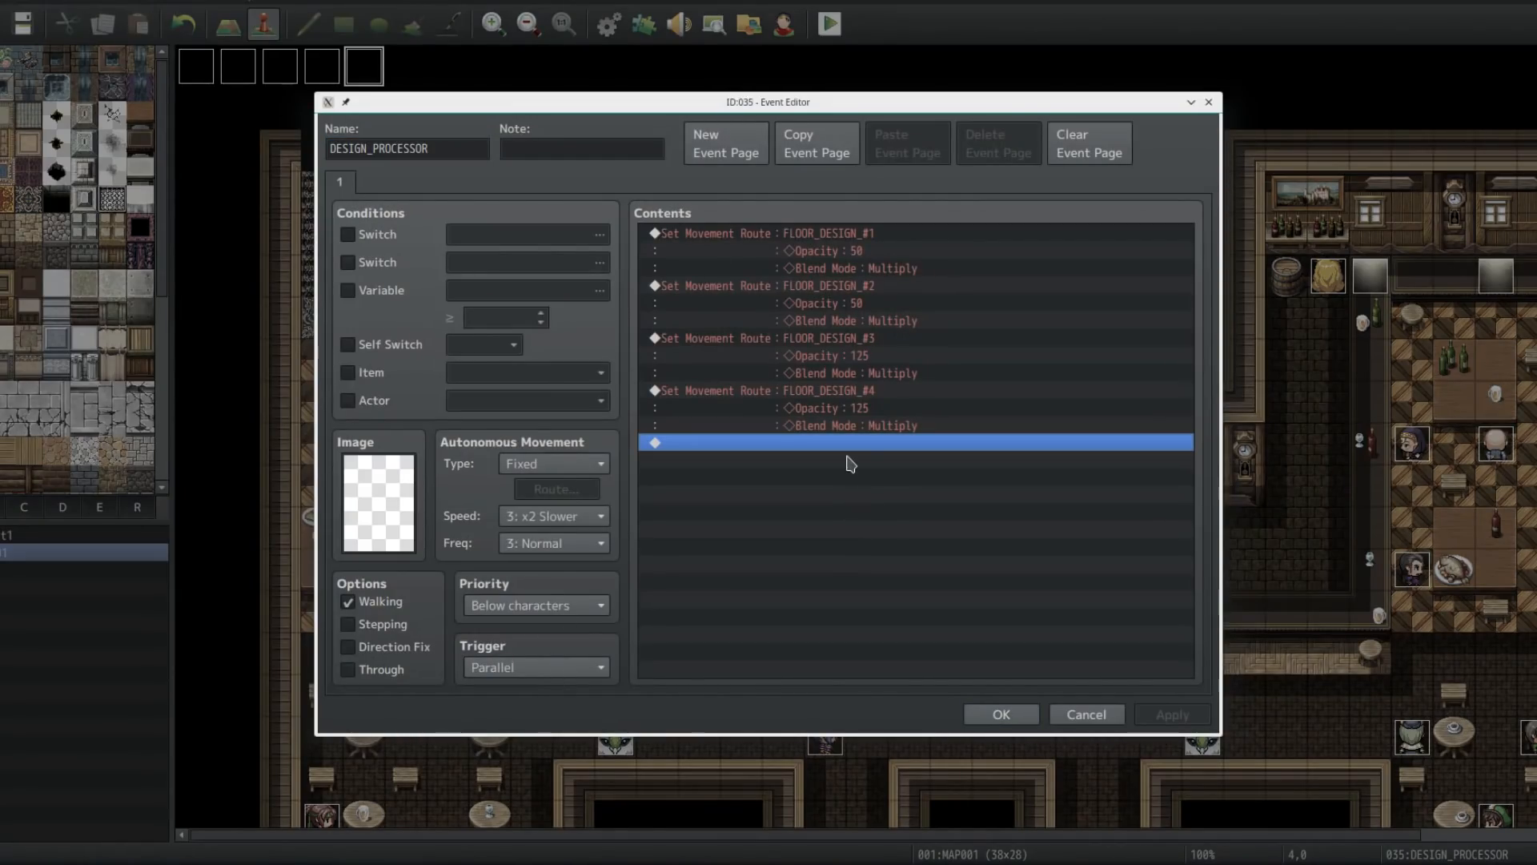
{"action": "double_click", "coordinate": [849, 464]}
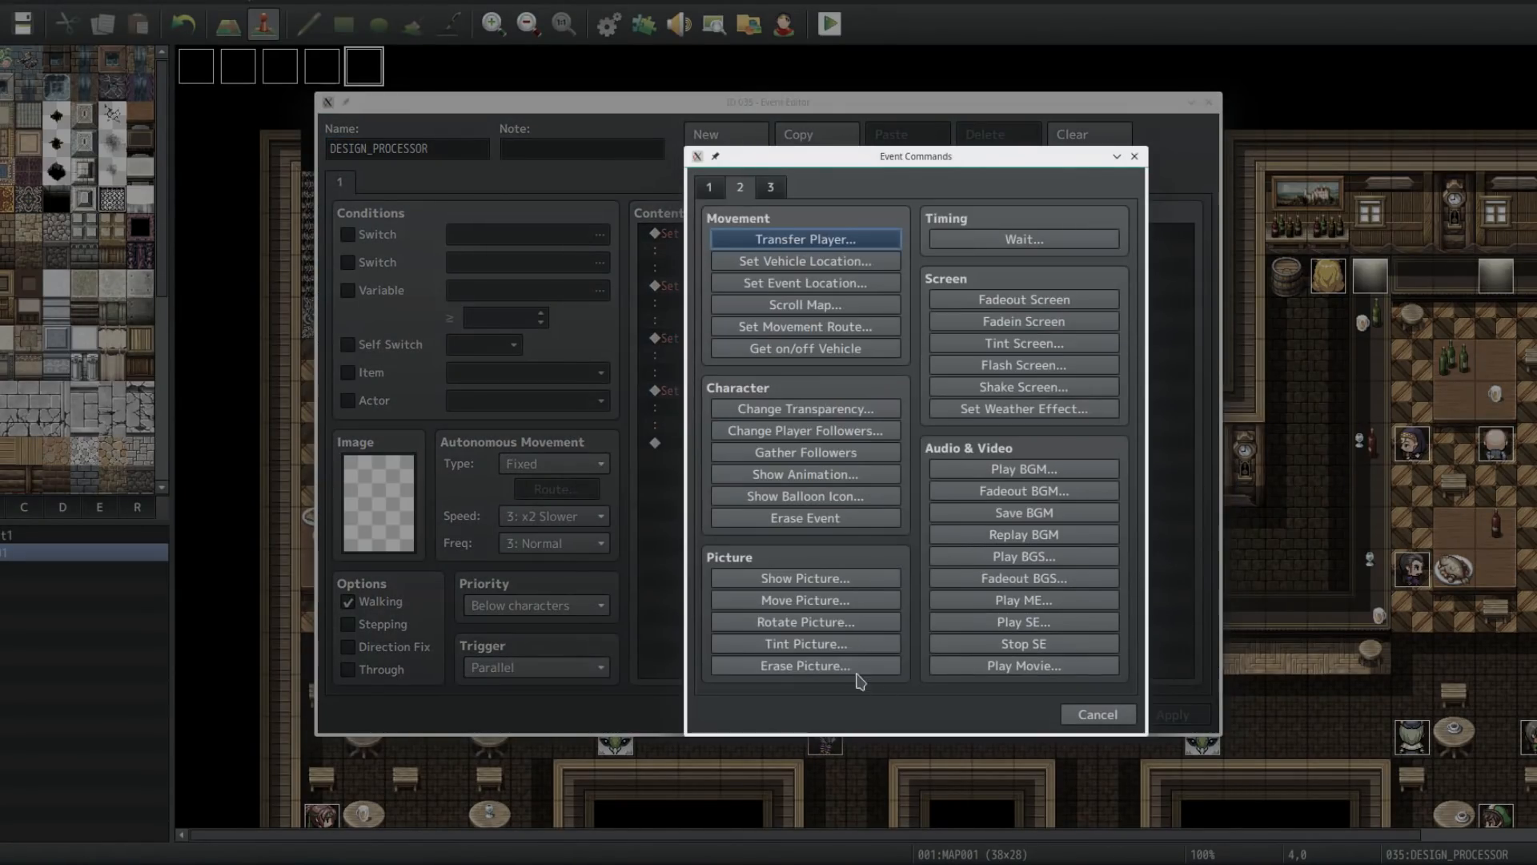
{"action": "left_click", "coordinate": [848, 666]}
{"action": "left_click", "coordinate": [873, 493]}
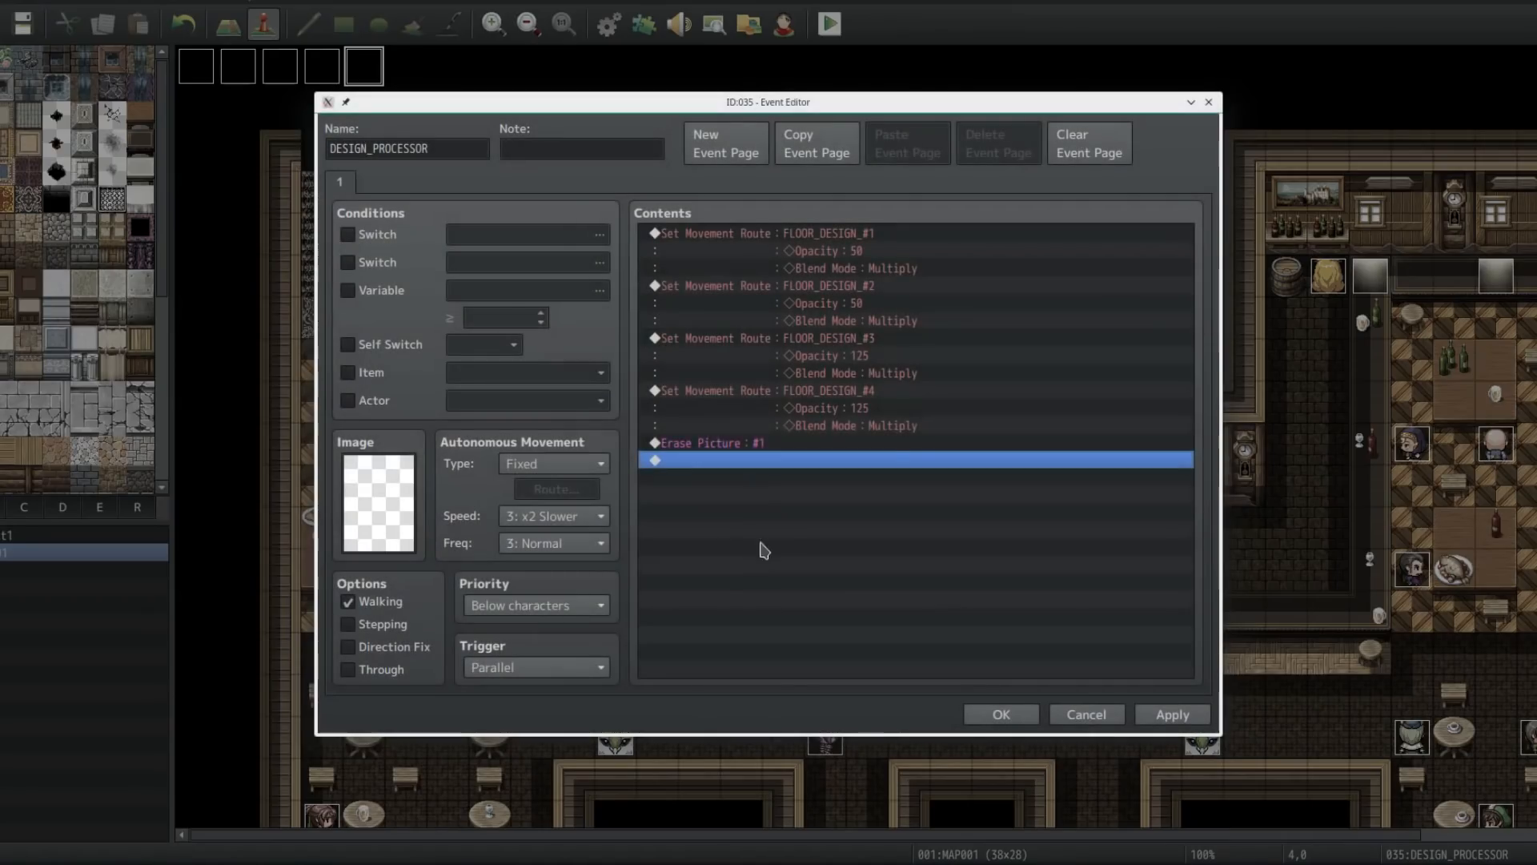
{"action": "double_click", "coordinate": [740, 469]}
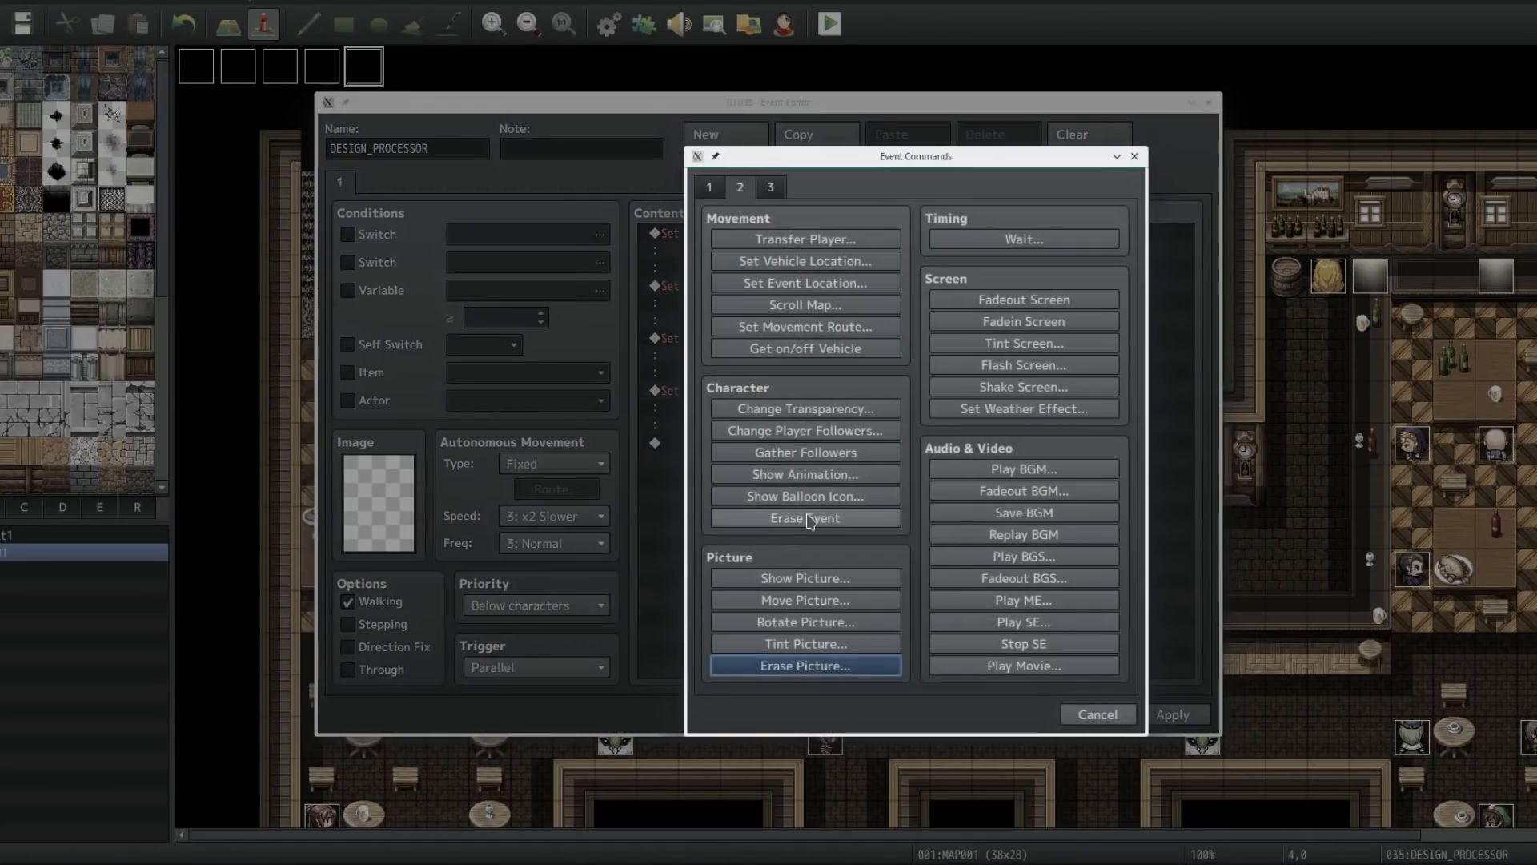
{"action": "left_click", "coordinate": [805, 517]}
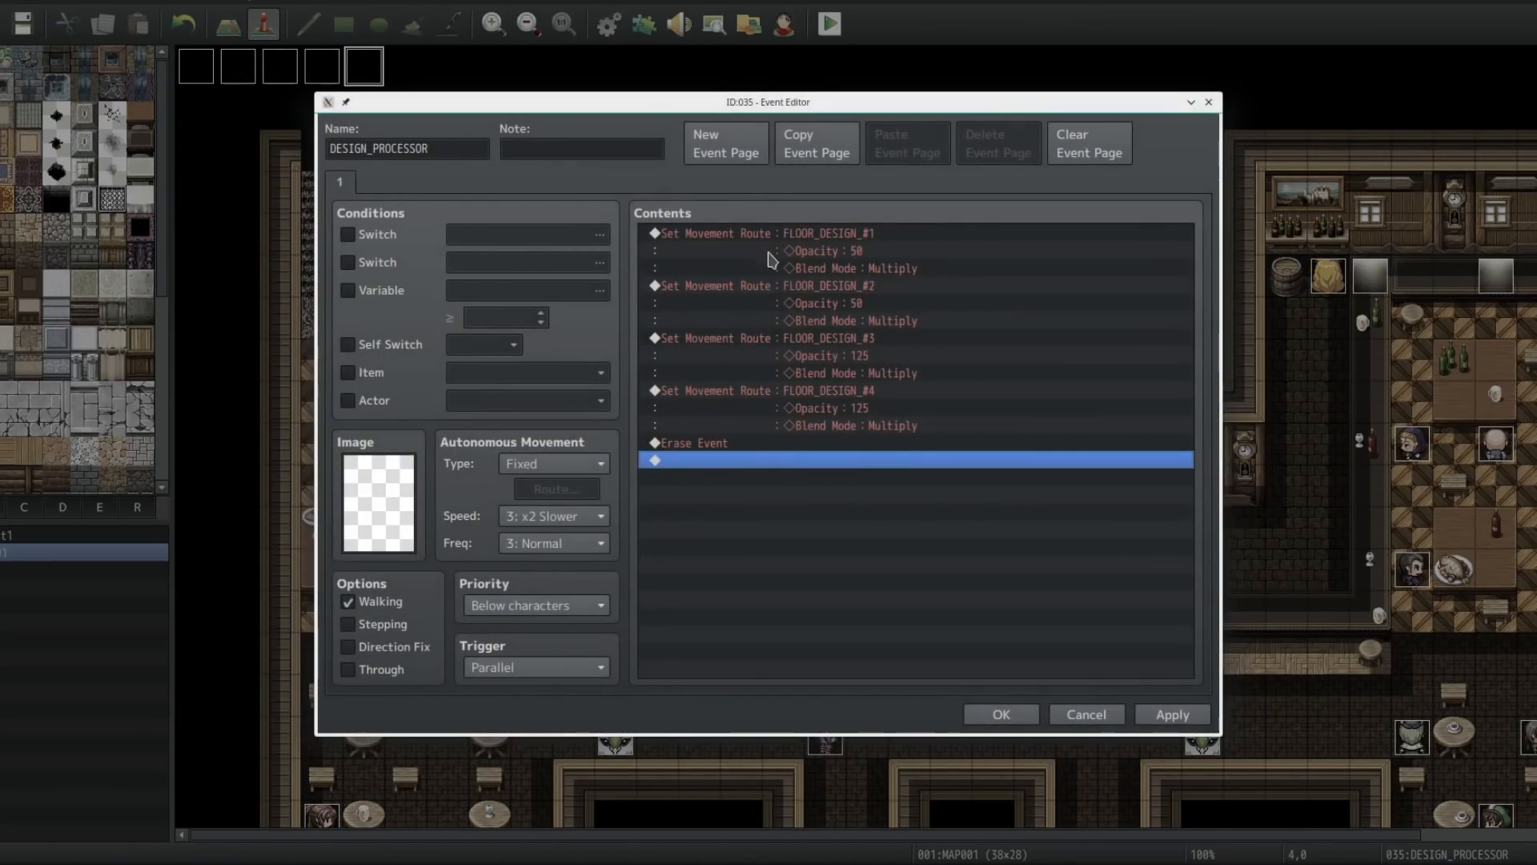
Step: Review the FLOOR_DESIGN_#1 movement route's opacity and blend mode commands, cancel it, and save the DESIGN_PROCESSOR event
{"action": "left_click", "coordinate": [838, 241]}
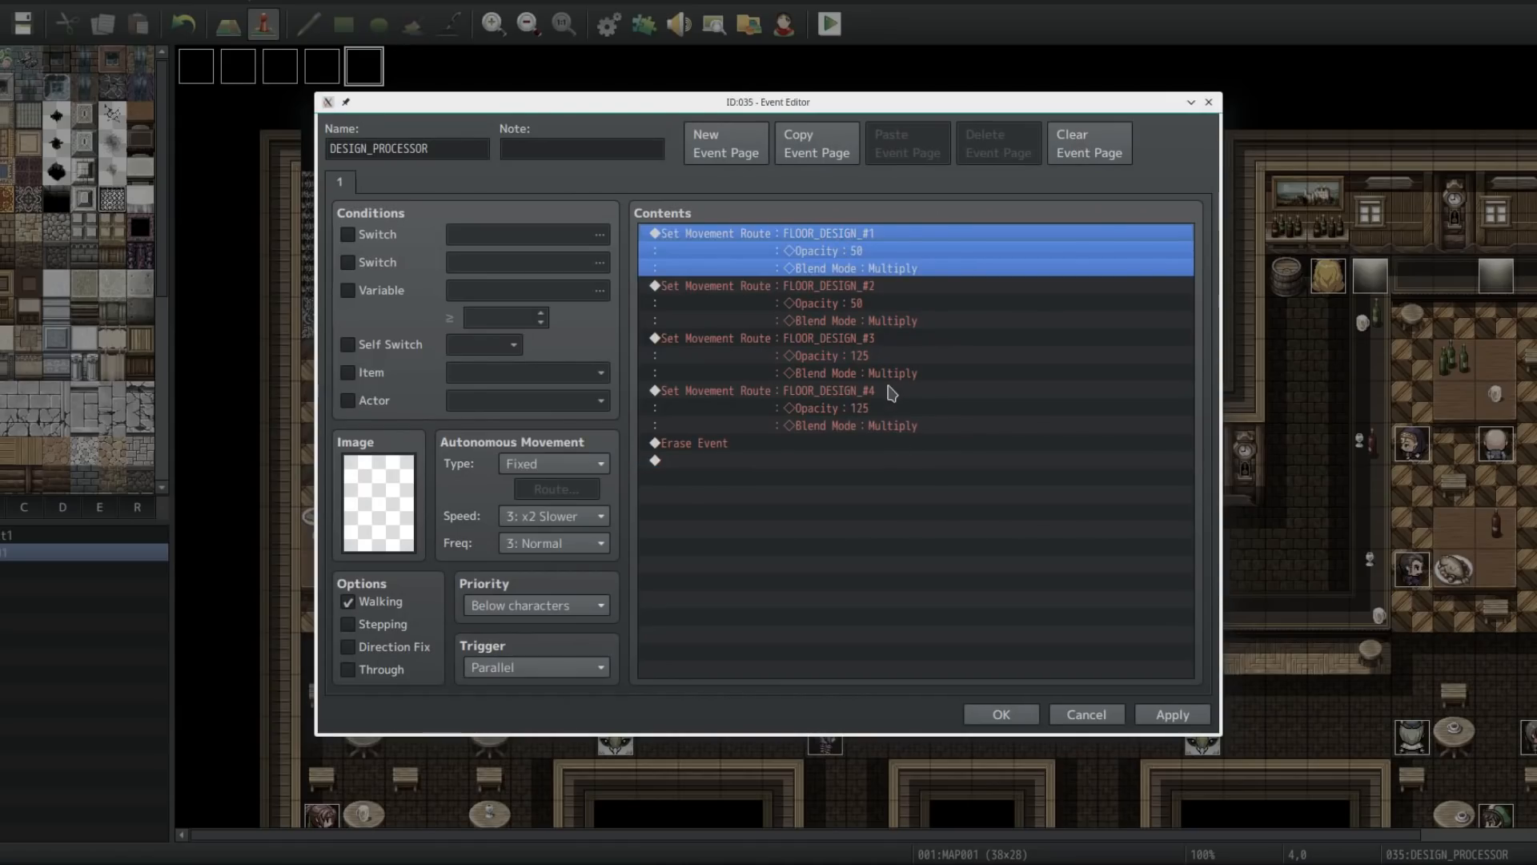
{"action": "left_click", "coordinate": [687, 460]}
{"action": "left_click", "coordinate": [689, 443]}
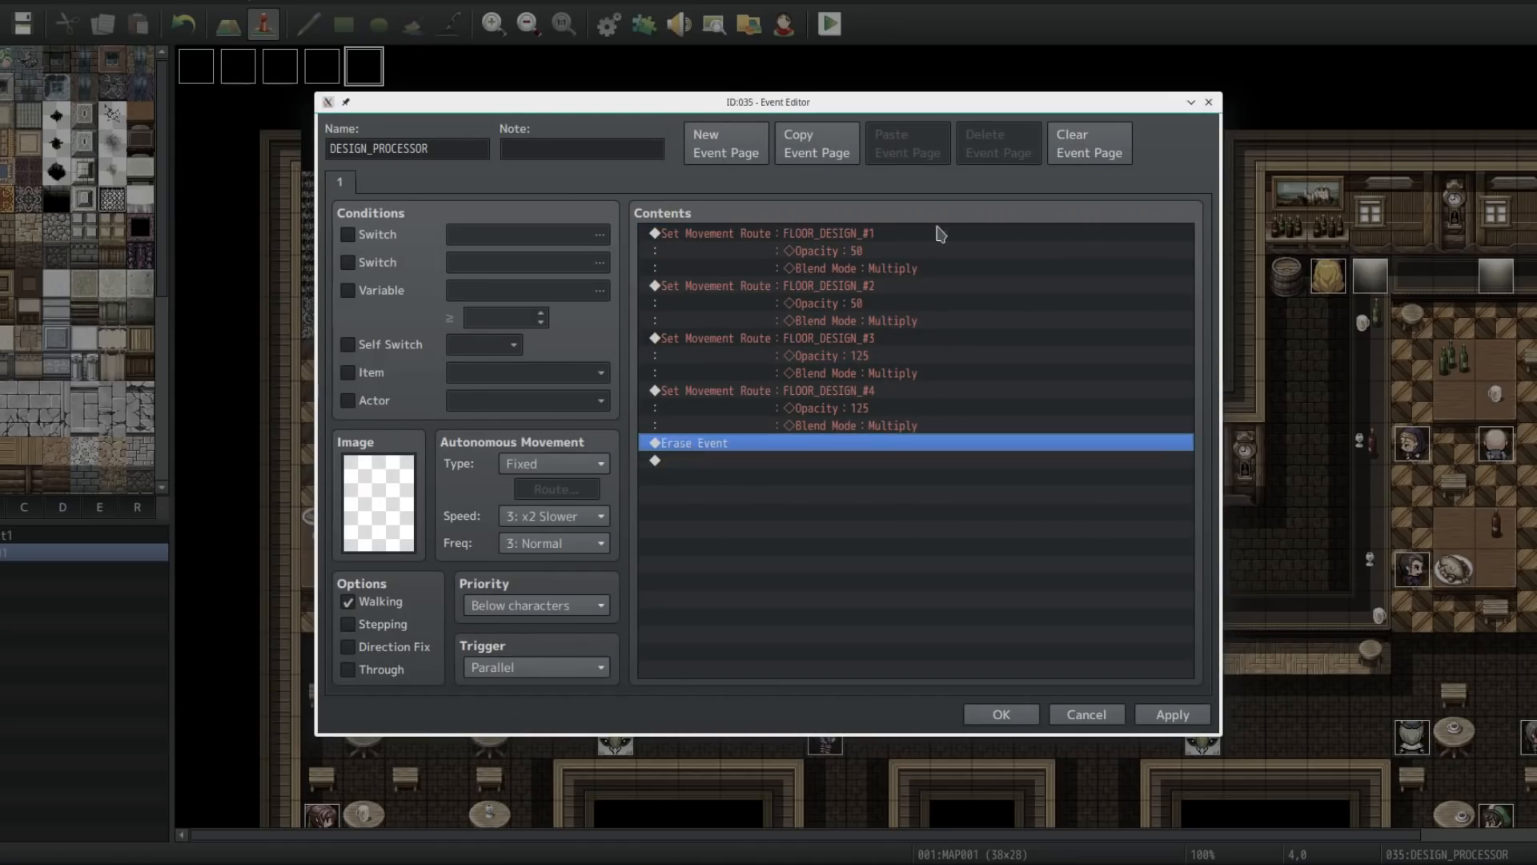
{"action": "left_click", "coordinate": [836, 234]}
{"action": "key", "text": "Return"}
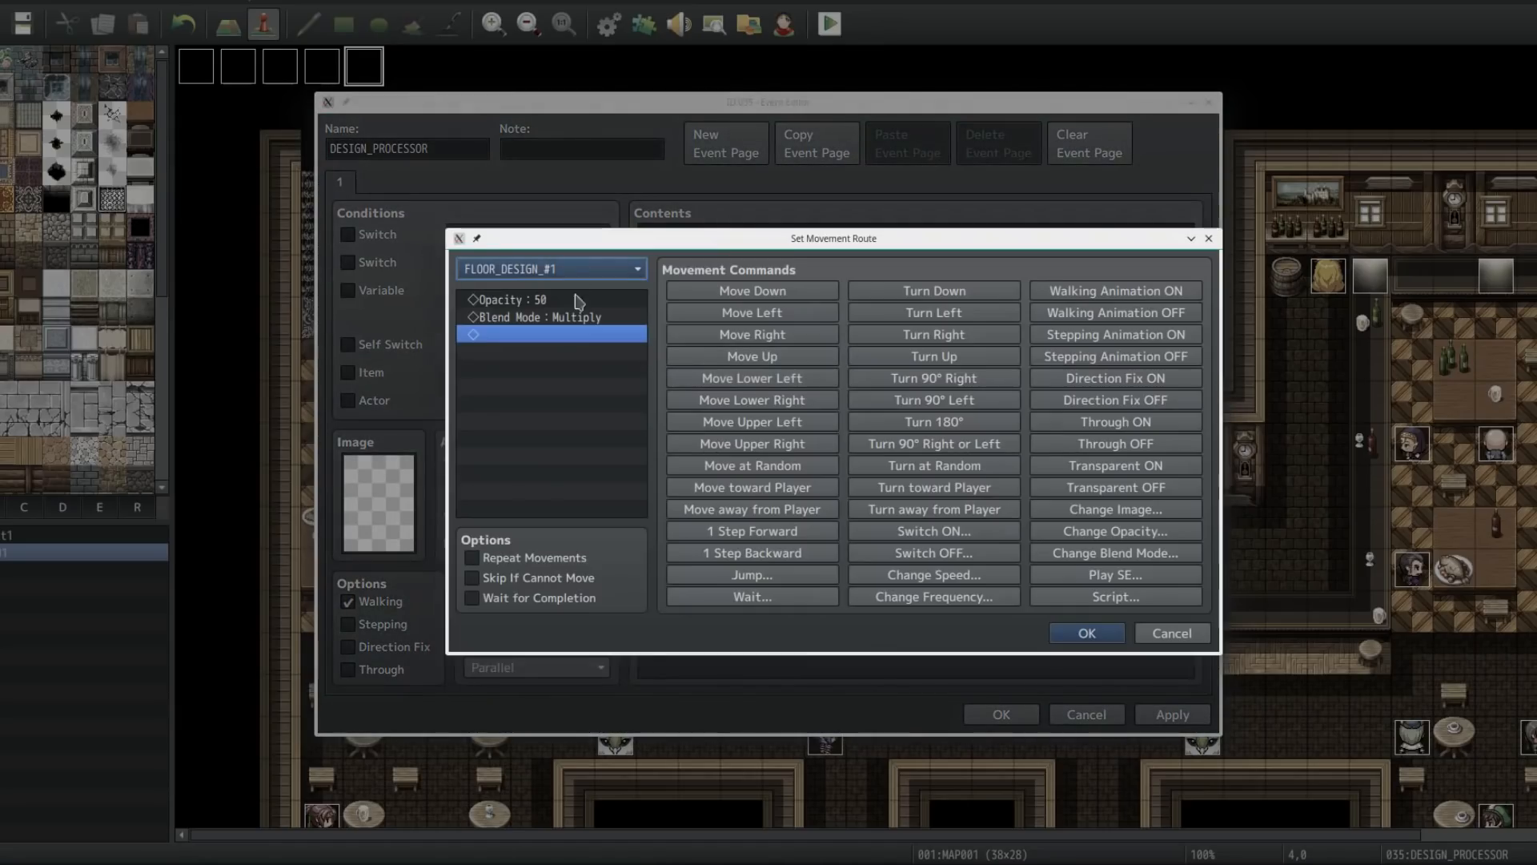
{"action": "left_click", "coordinate": [540, 305]}
{"action": "left_click", "coordinate": [559, 320]}
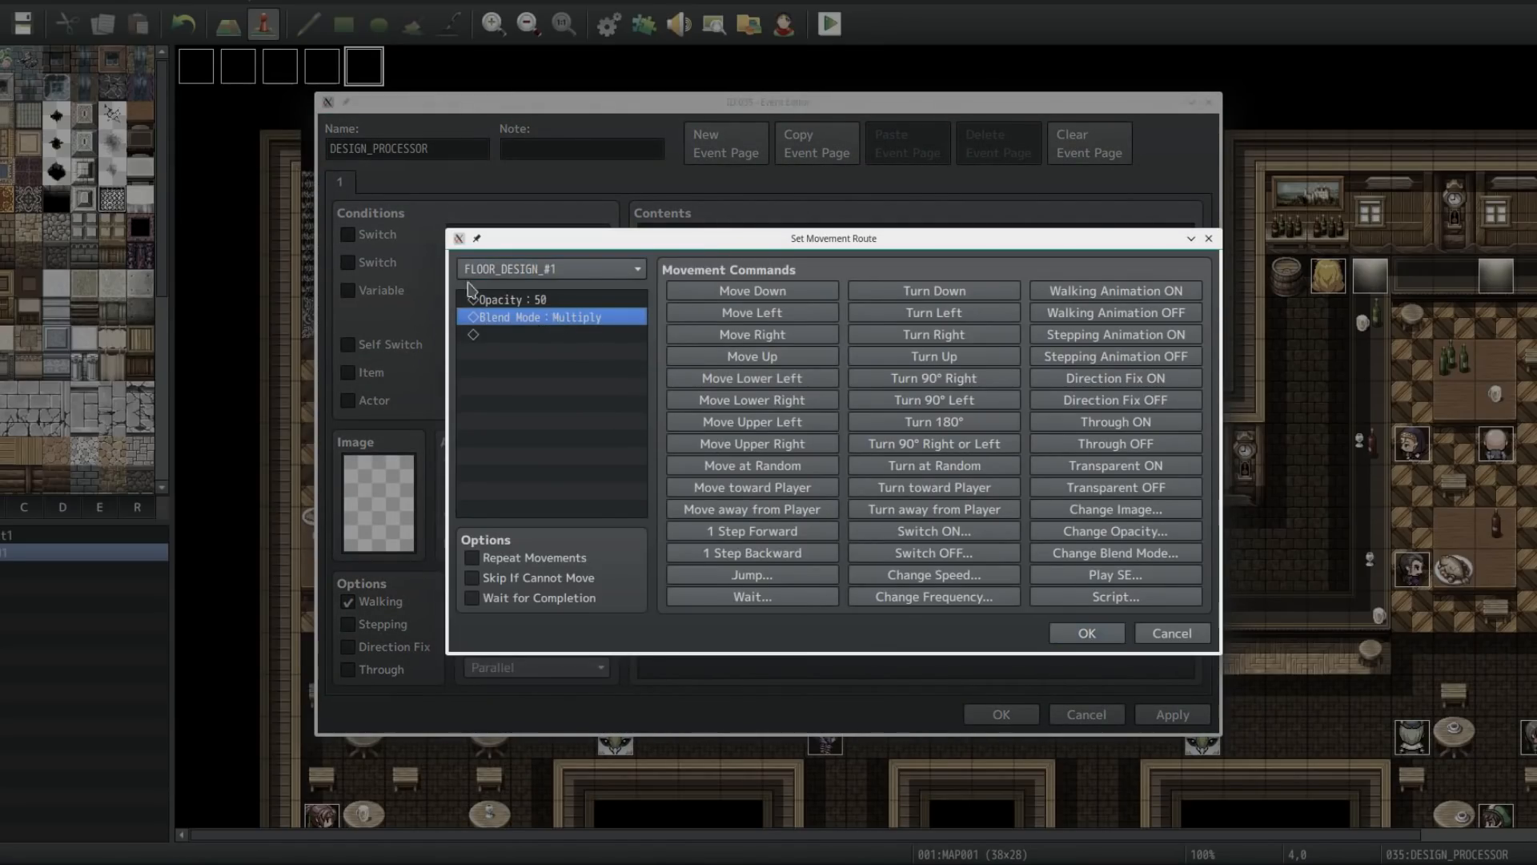
{"action": "left_click", "coordinate": [1173, 635]}
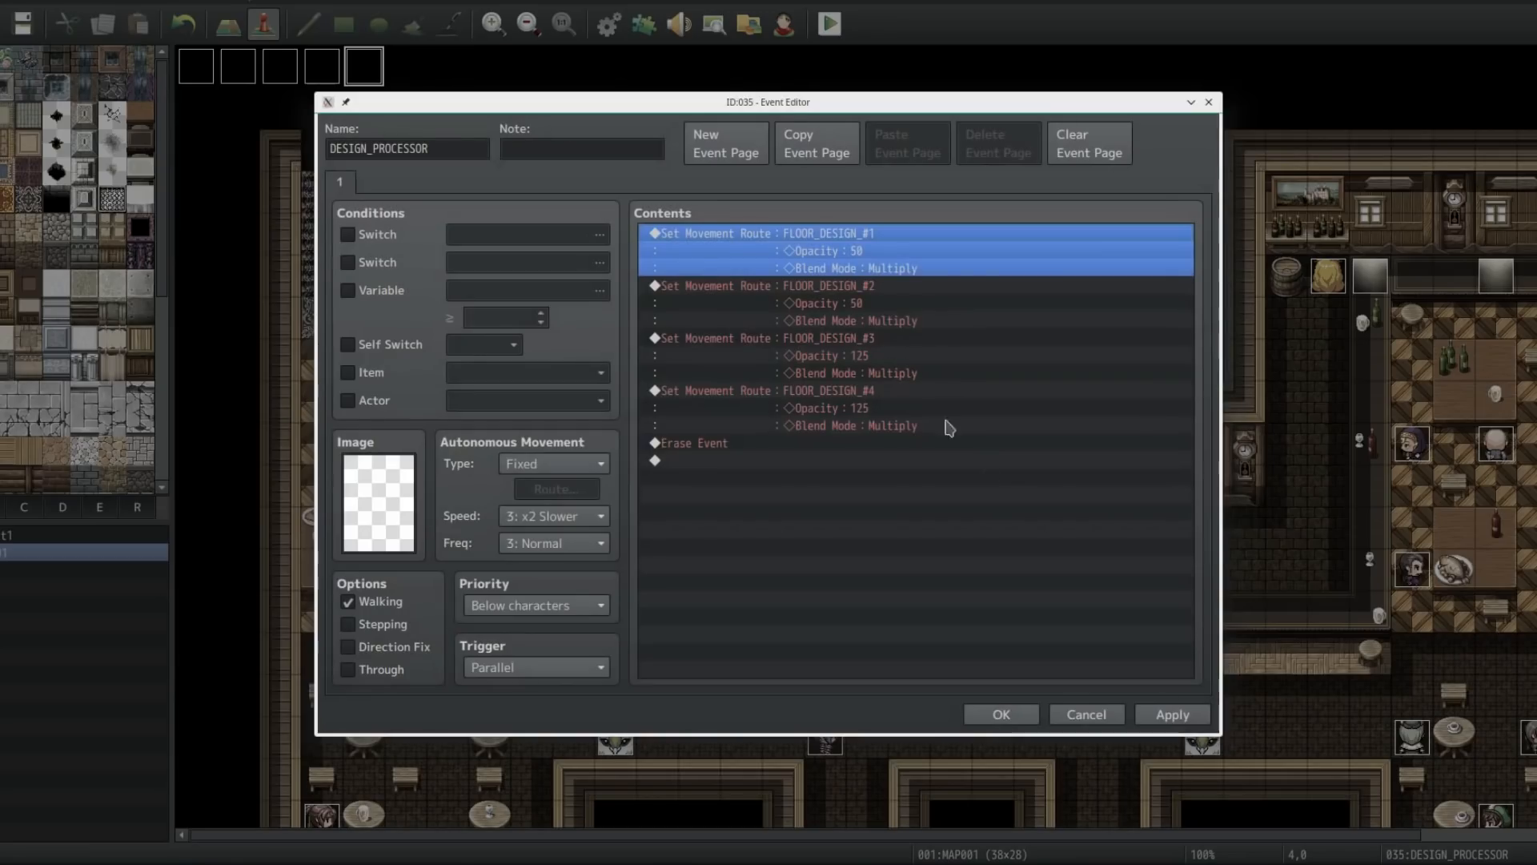
{"action": "left_click_drag", "start_coordinate": [880, 354], "coordinate": [862, 281]}
{"action": "left_click", "coordinate": [908, 549]}
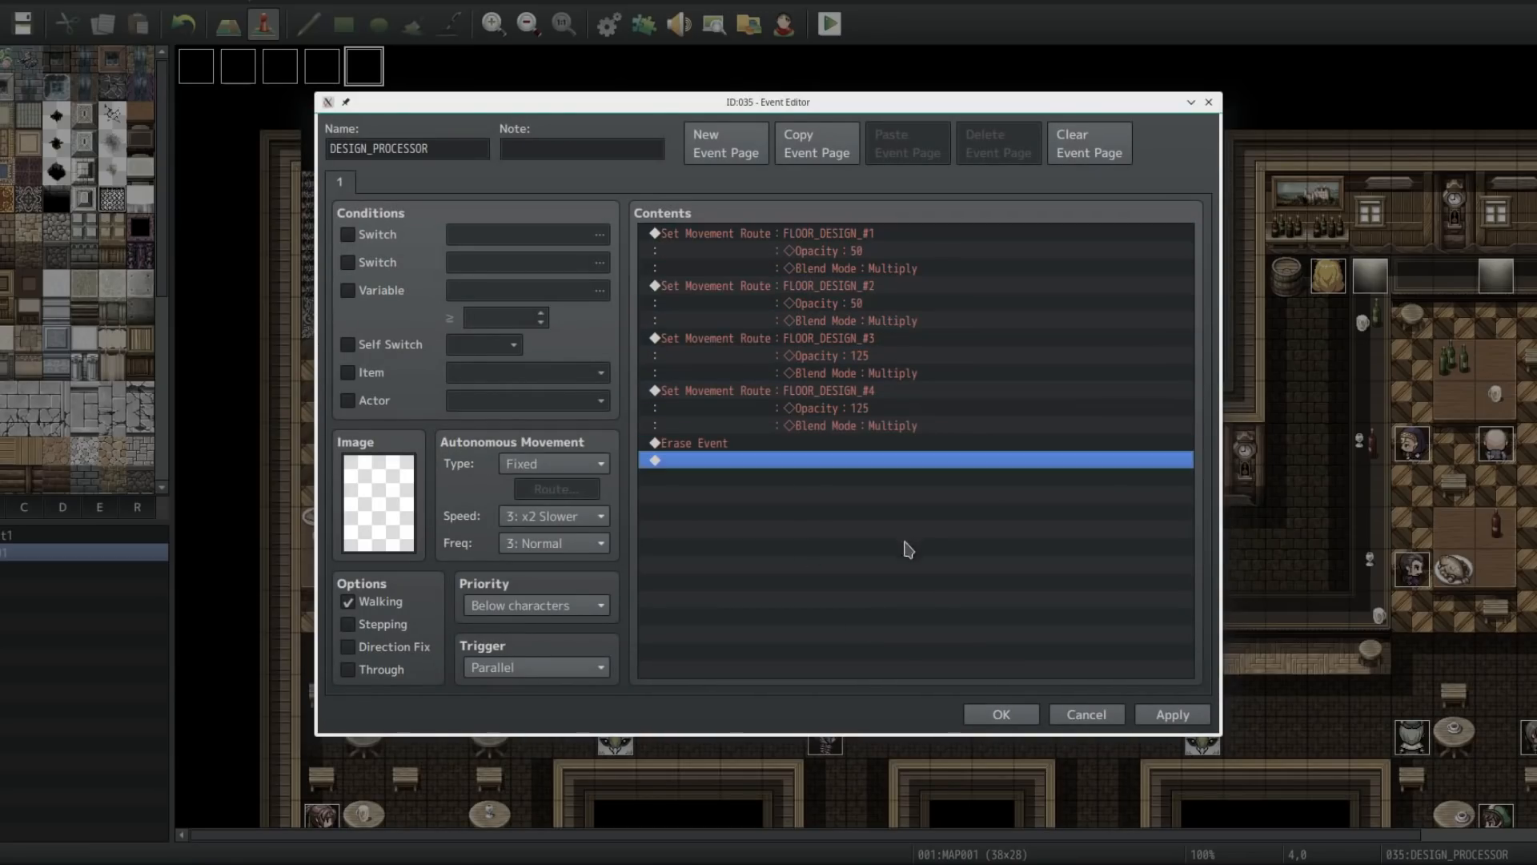
{"action": "left_click", "coordinate": [1000, 716]}
Step: Switch to map editing mode, pan around the whole tavern map to review it, and return to event mode
{"action": "scroll", "coordinate": [837, 319], "scroll_direction": "right", "scroll_amount": 5}
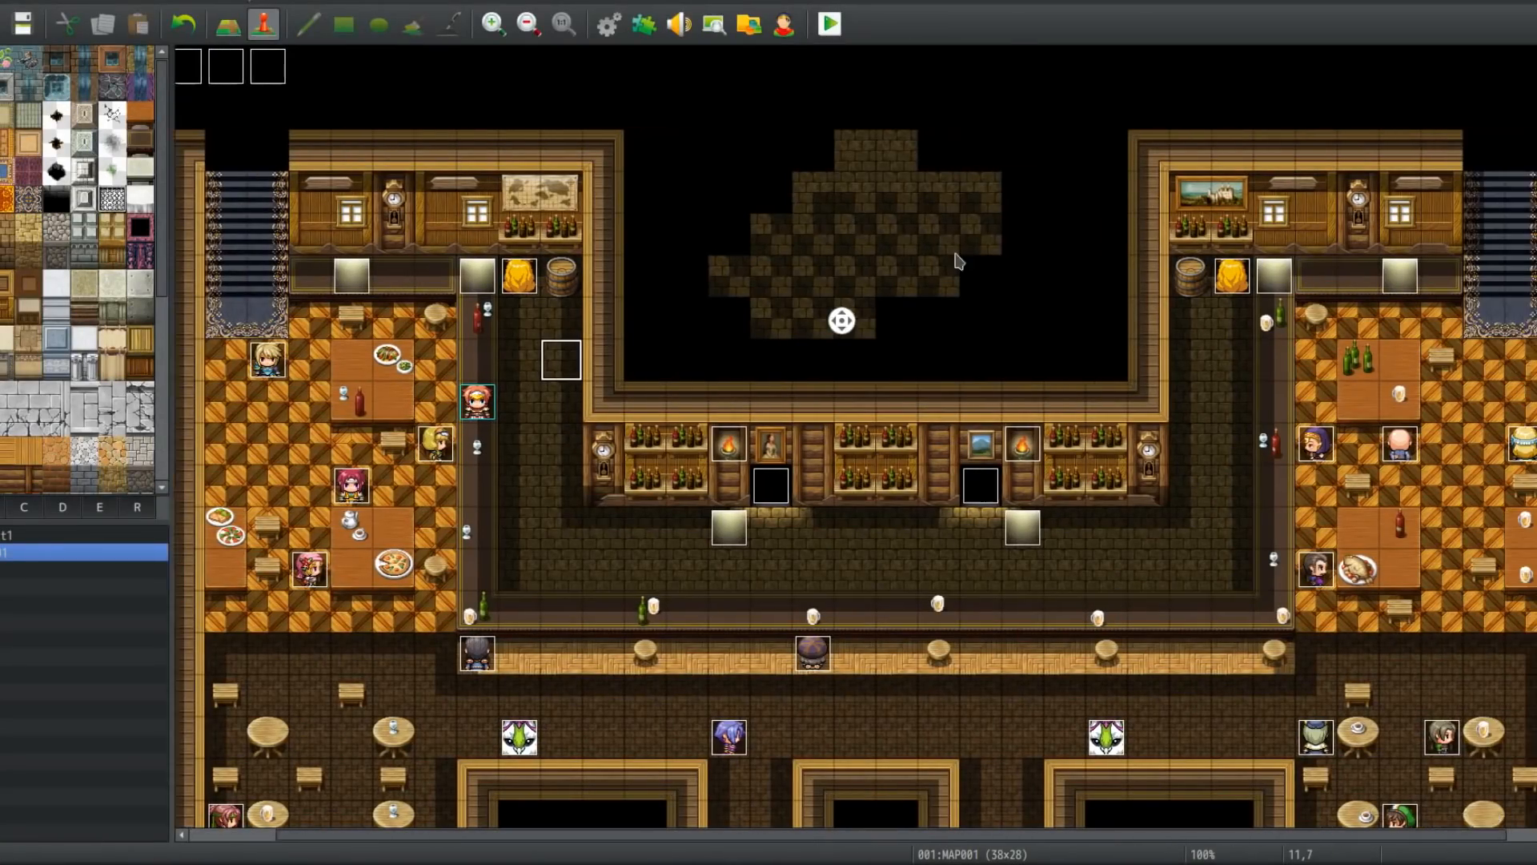
{"action": "left_click", "coordinate": [242, 32]}
{"action": "right_click_drag", "start_coordinate": [983, 365], "coordinate": [969, 80]}
{"action": "left_click_drag", "start_coordinate": [968, 80], "coordinate": [618, 92]}
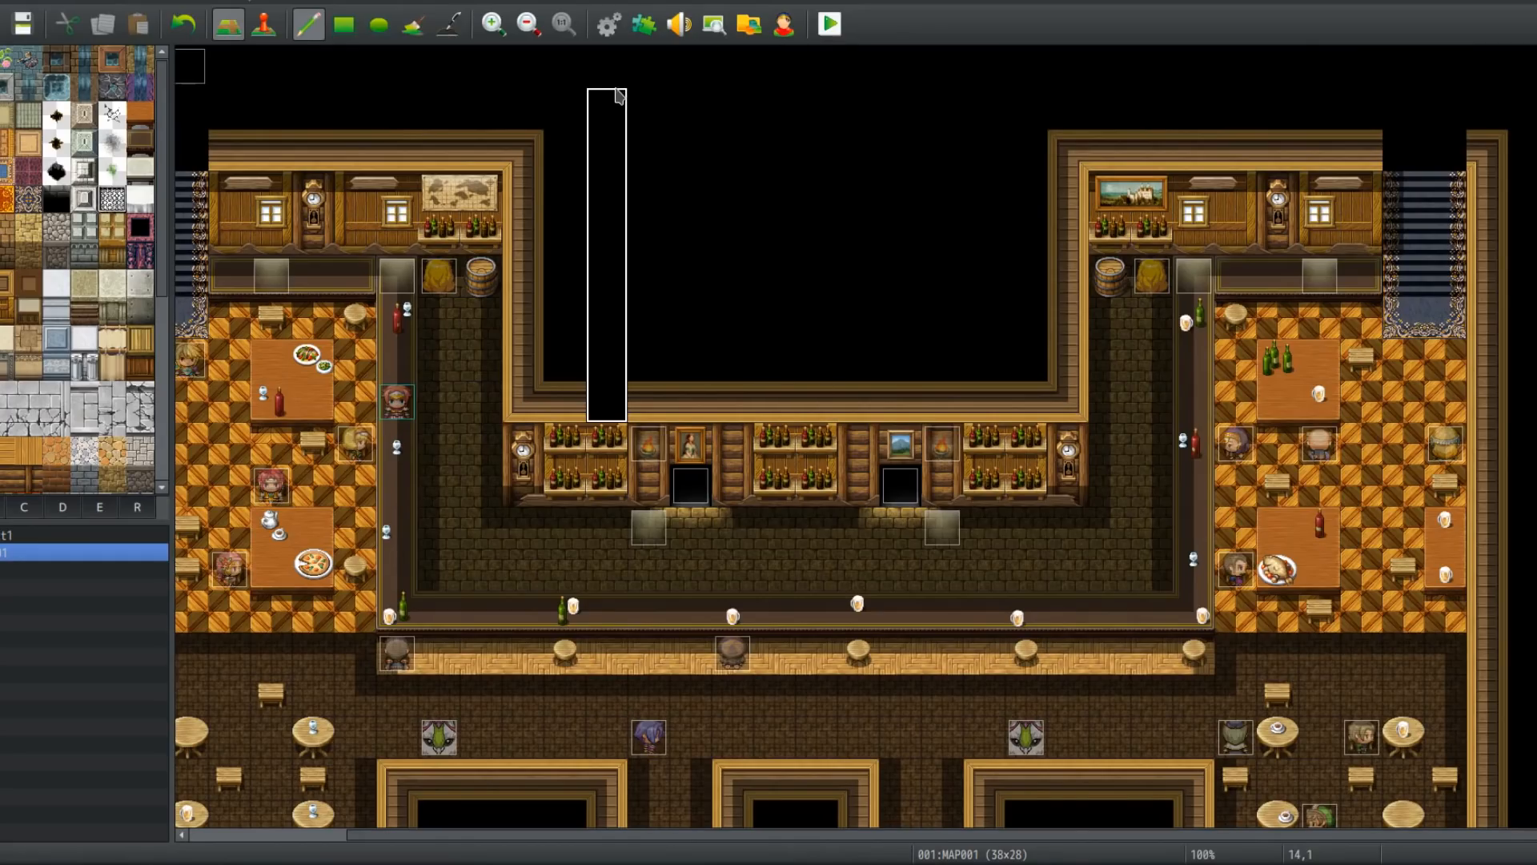
{"action": "right_click", "coordinate": [663, 407]}
{"action": "left_click", "coordinate": [607, 402]}
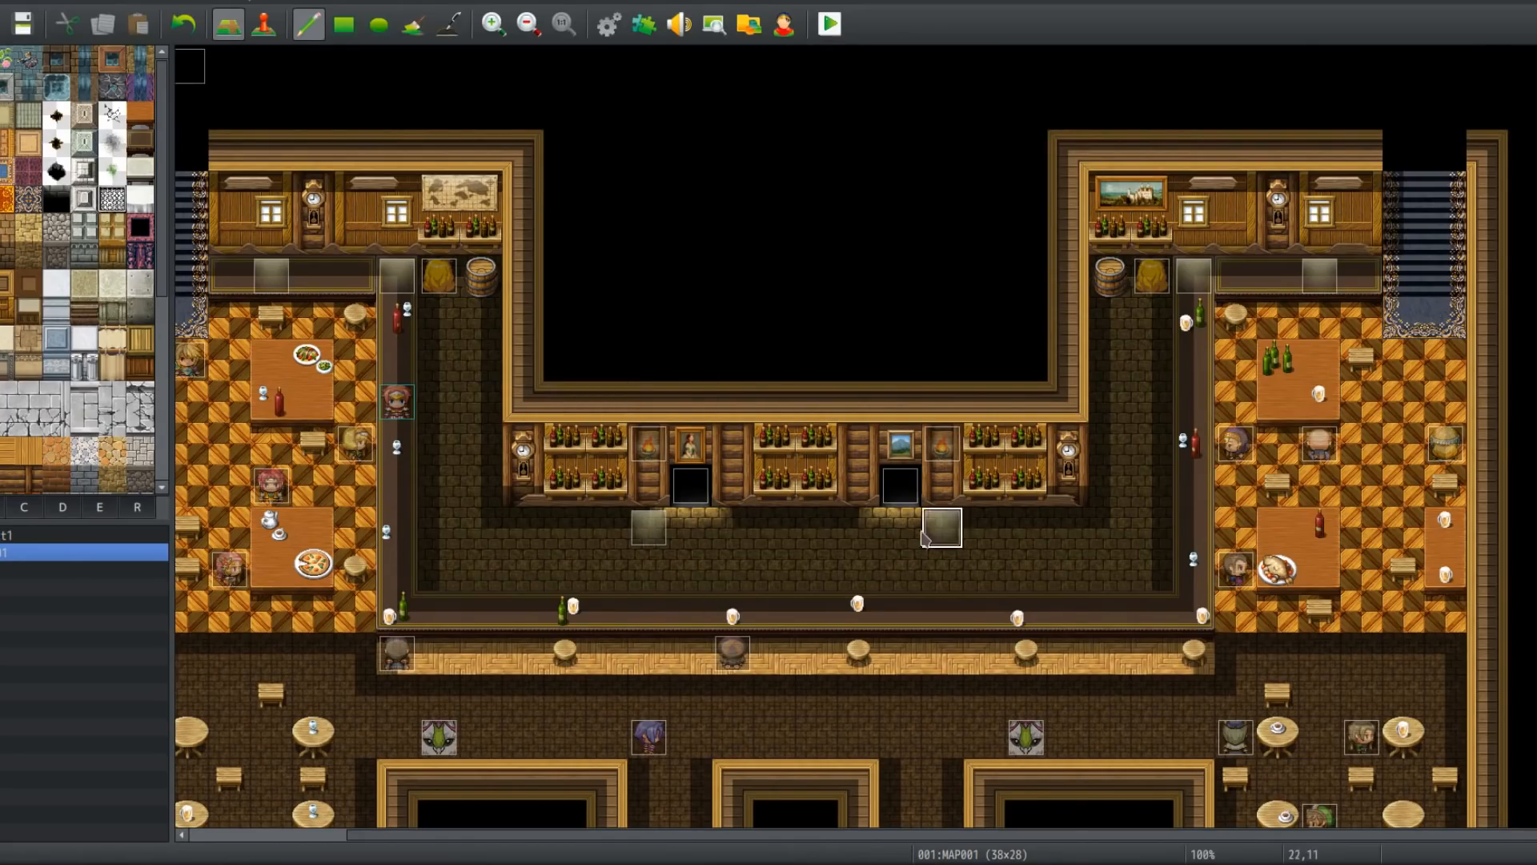
{"action": "scroll", "coordinate": [758, 248], "scroll_direction": "down", "scroll_amount": 5}
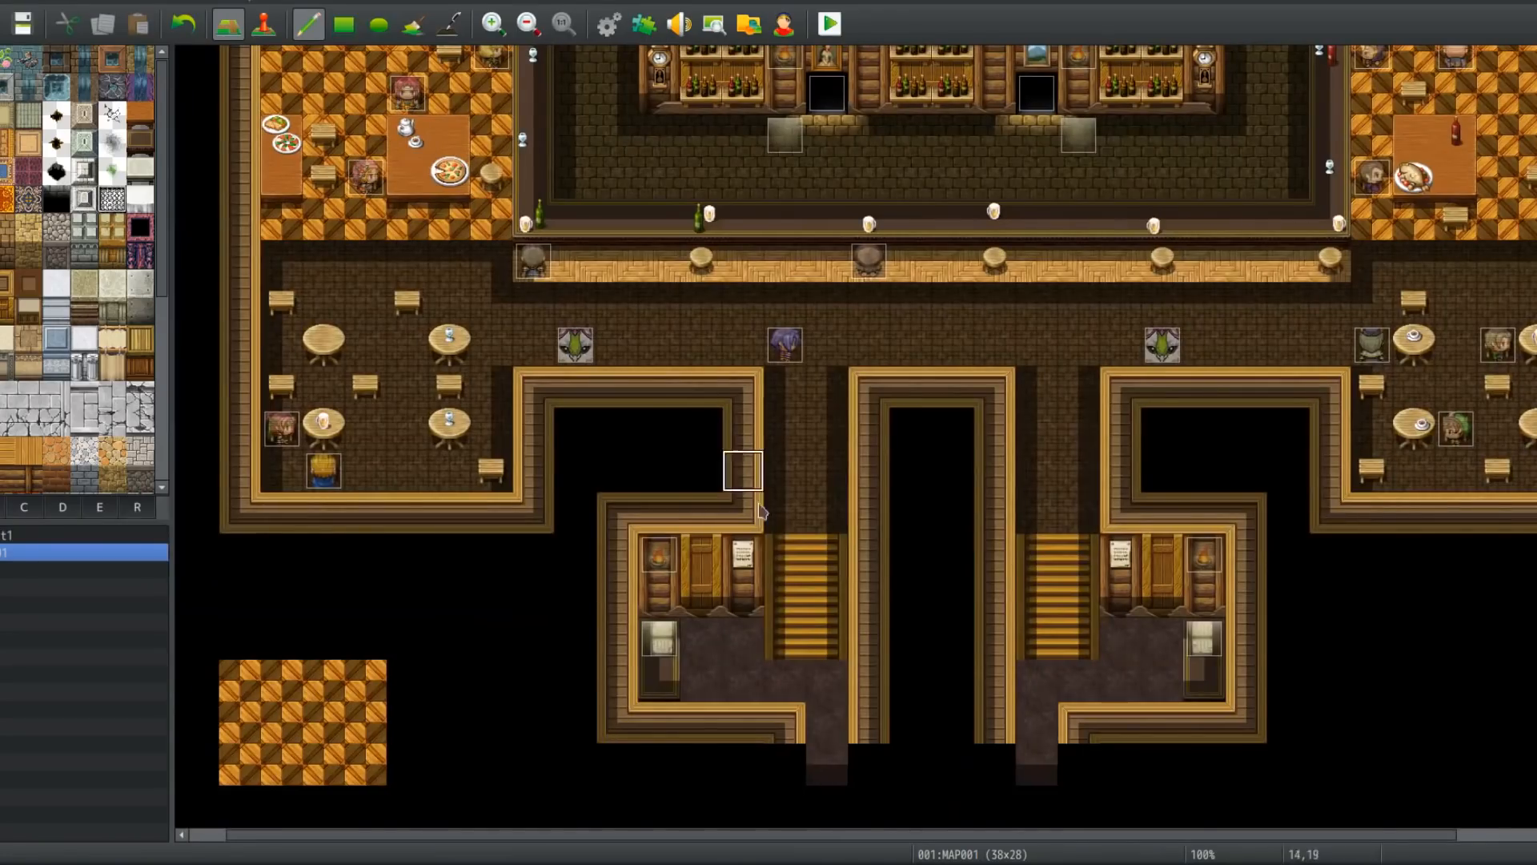
{"action": "scroll", "coordinate": [376, 642], "scroll_direction": "left", "scroll_amount": 1}
{"action": "scroll", "coordinate": [533, 721], "scroll_direction": "up", "scroll_amount": 5}
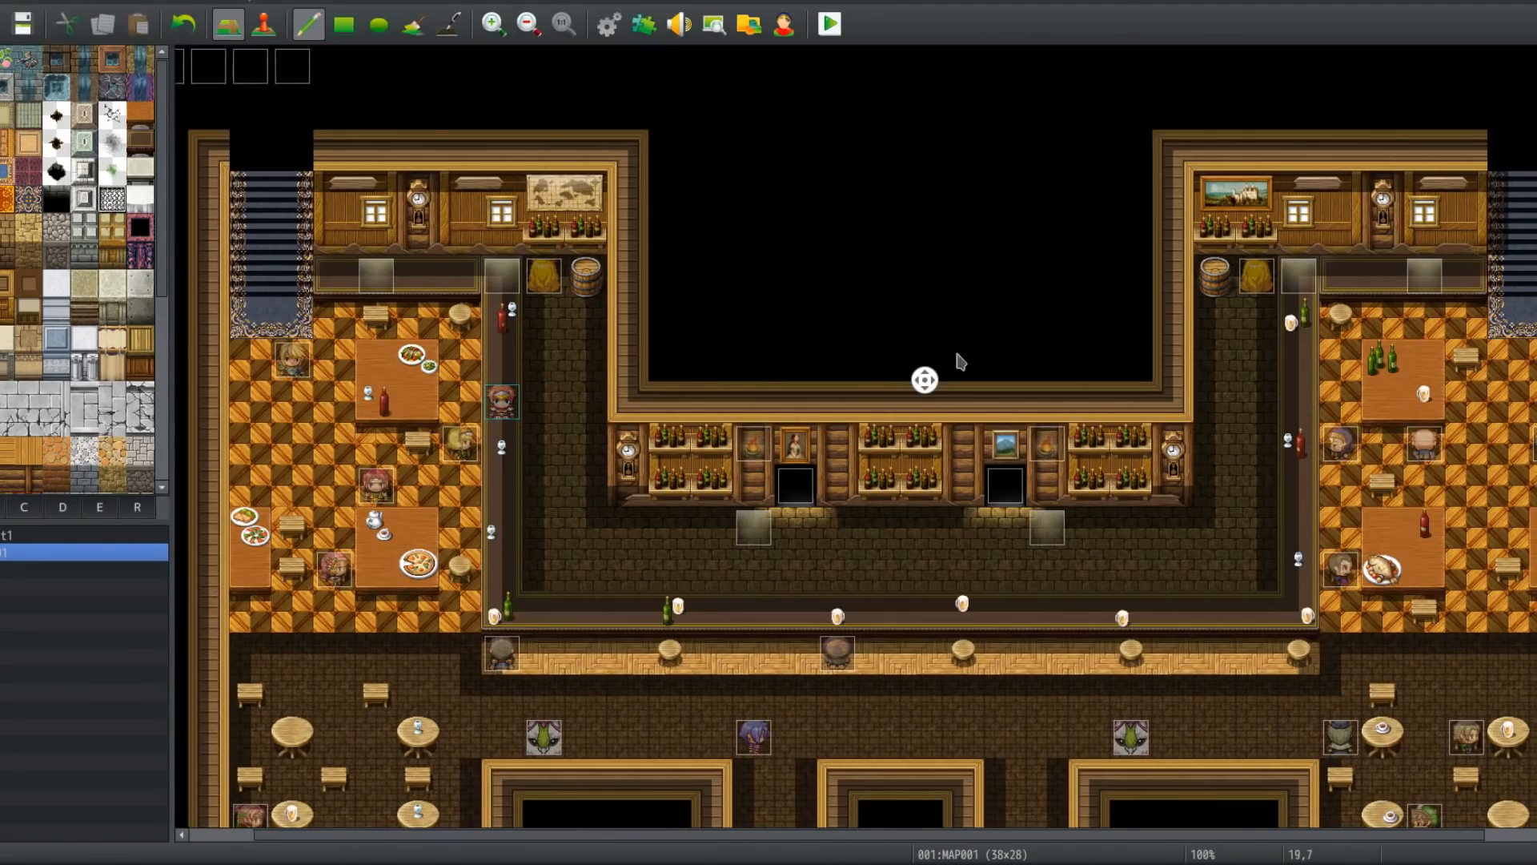
{"action": "scroll", "coordinate": [920, 377], "scroll_direction": "right", "scroll_amount": 3}
{"action": "middle_click_drag", "start_coordinate": [1119, 570], "coordinate": [554, 460]}
{"action": "middle_click_drag", "start_coordinate": [554, 458], "coordinate": [394, 676]}
{"action": "middle_click_drag", "start_coordinate": [393, 676], "coordinate": [850, 258]}
{"action": "middle_click_drag", "start_coordinate": [1012, 446], "coordinate": [404, 112]}
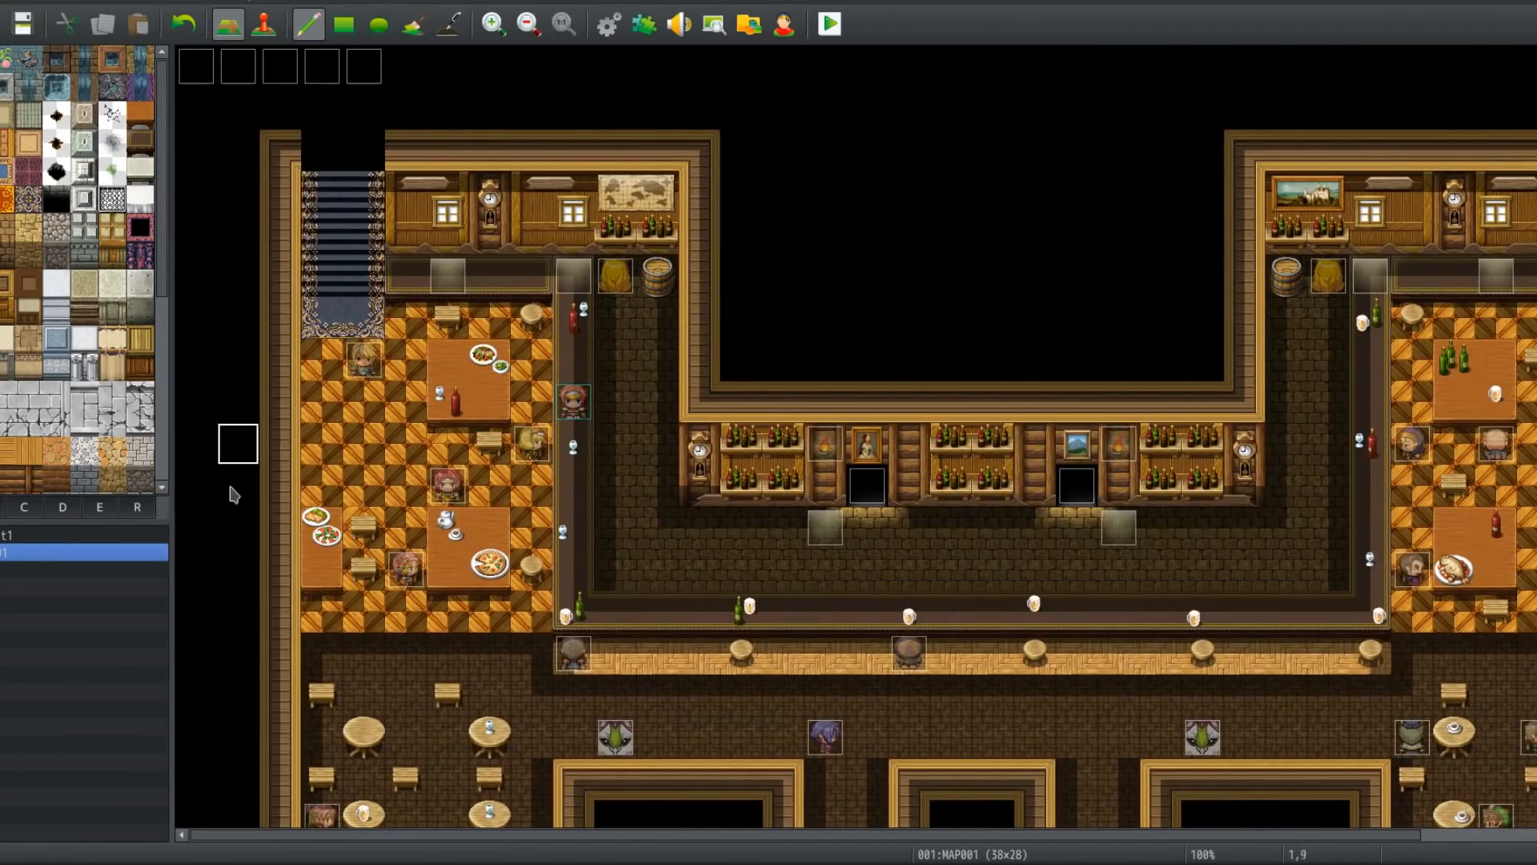
{"action": "middle_click_drag", "start_coordinate": [787, 462], "coordinate": [496, 792]}
{"action": "middle_click_drag", "start_coordinate": [759, 731], "coordinate": [1458, 730]}
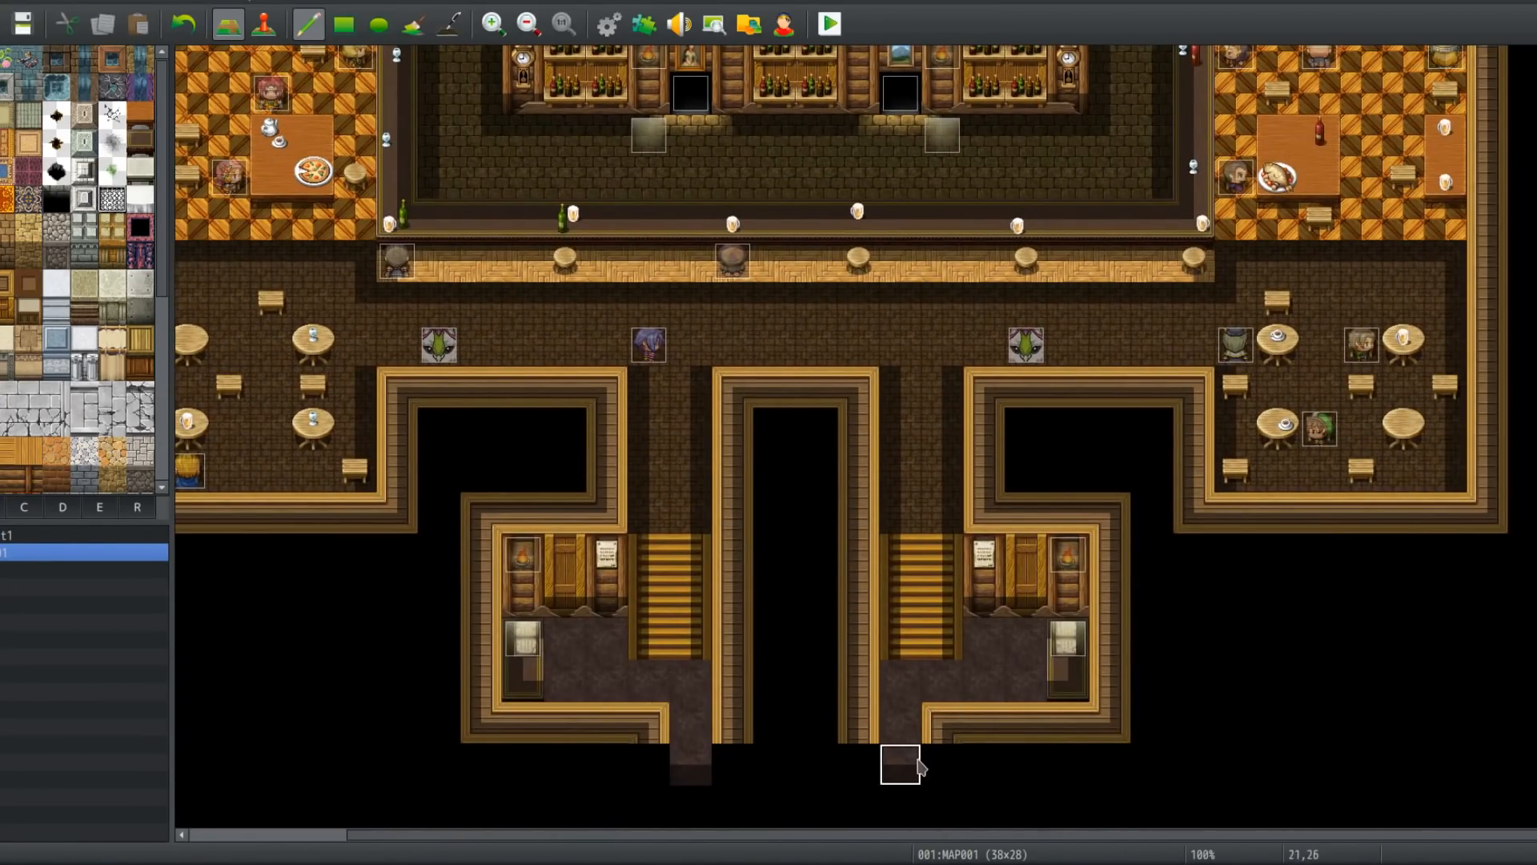
{"action": "middle_click_drag", "start_coordinate": [933, 567], "coordinate": [461, 322]}
{"action": "middle_click_drag", "start_coordinate": [464, 319], "coordinate": [1008, 757]}
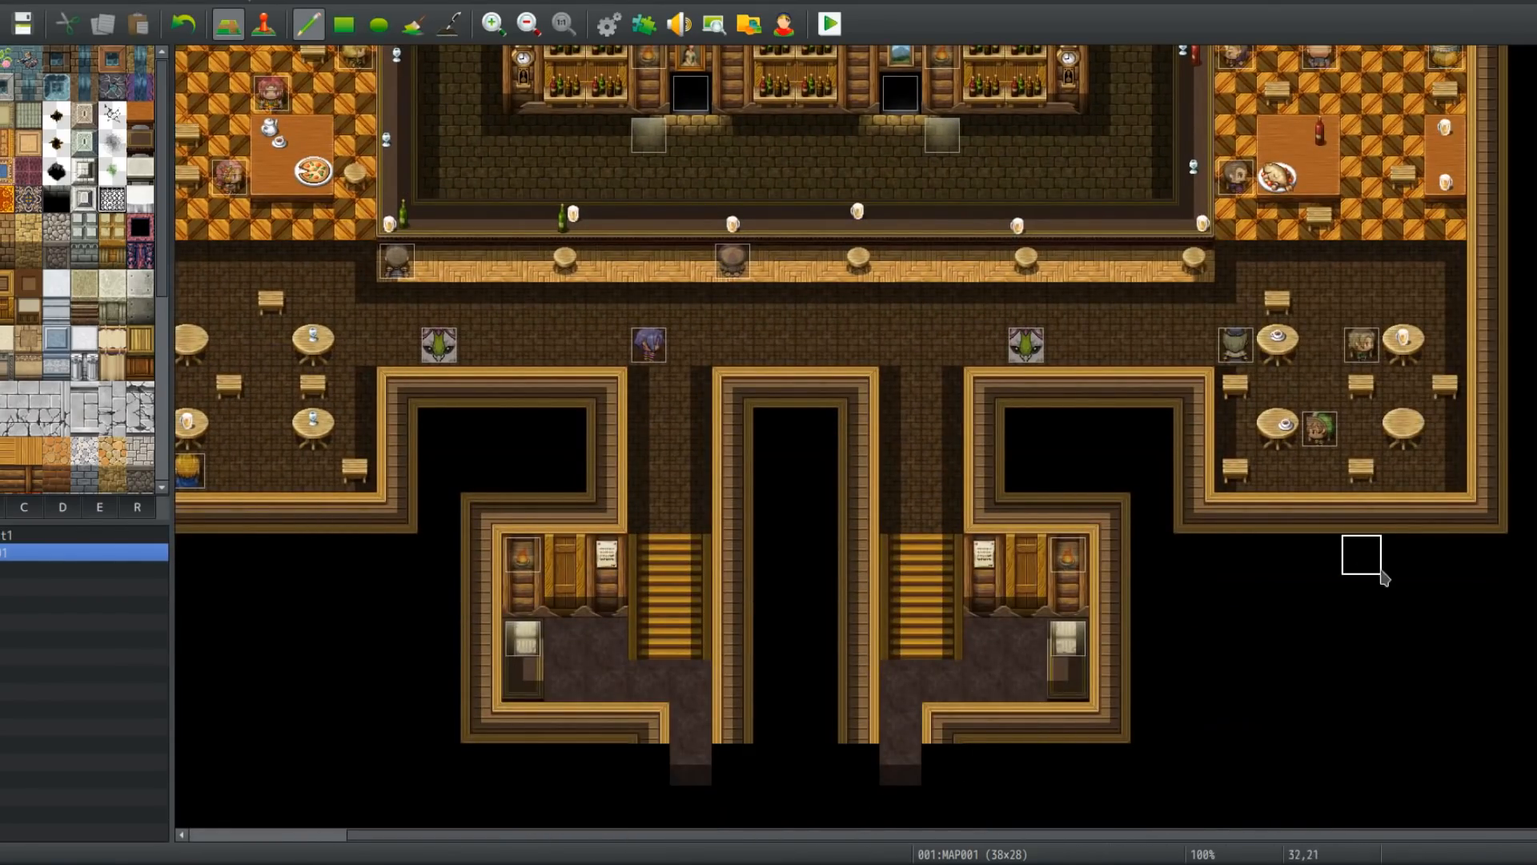
{"action": "middle_click_drag", "start_coordinate": [1493, 384], "coordinate": [1040, 136]}
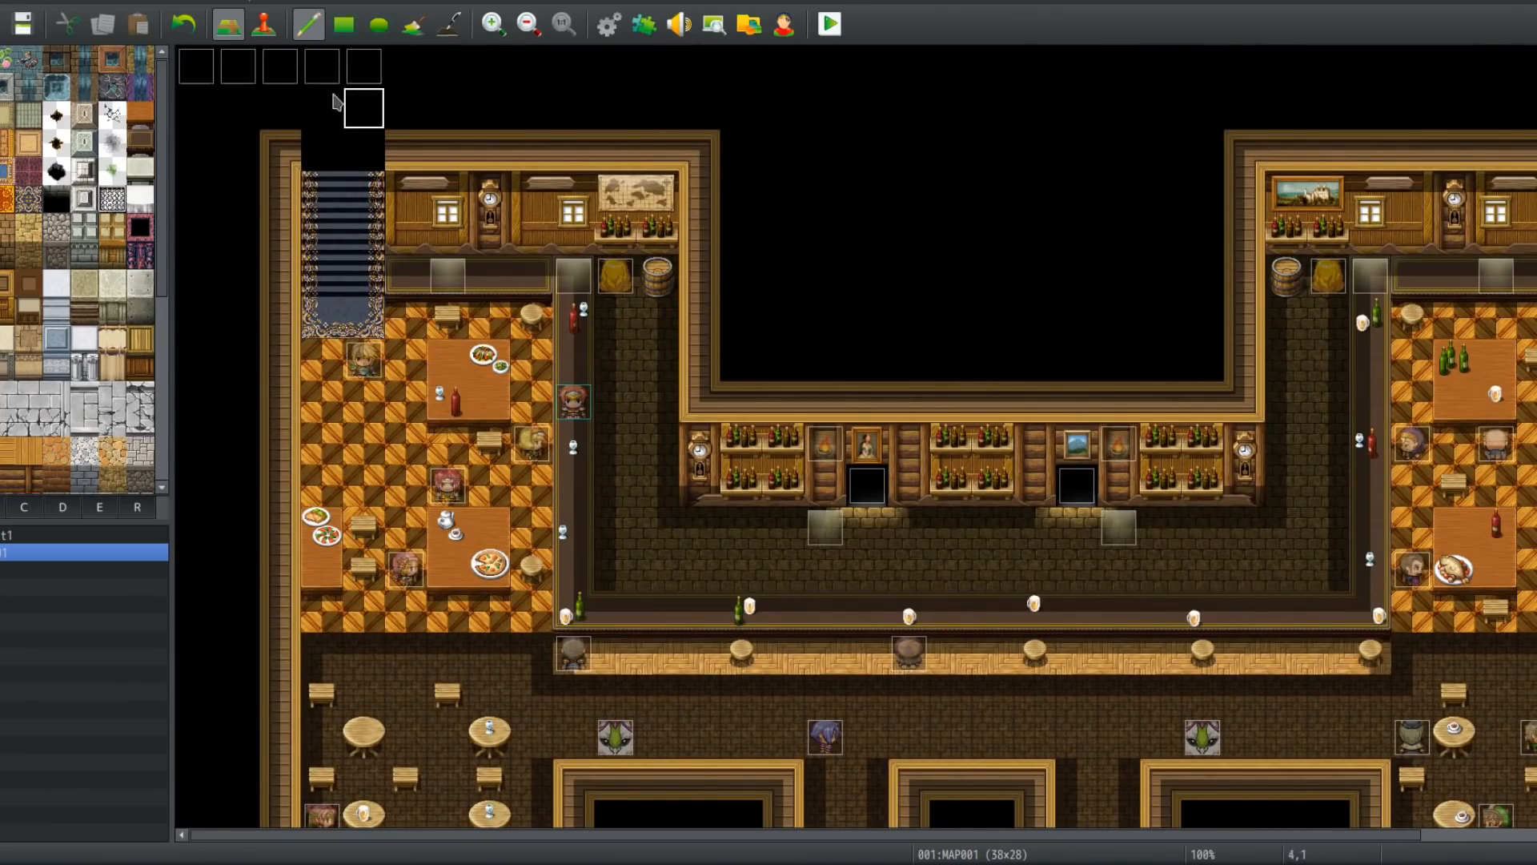
{"action": "left_click", "coordinate": [264, 24]}
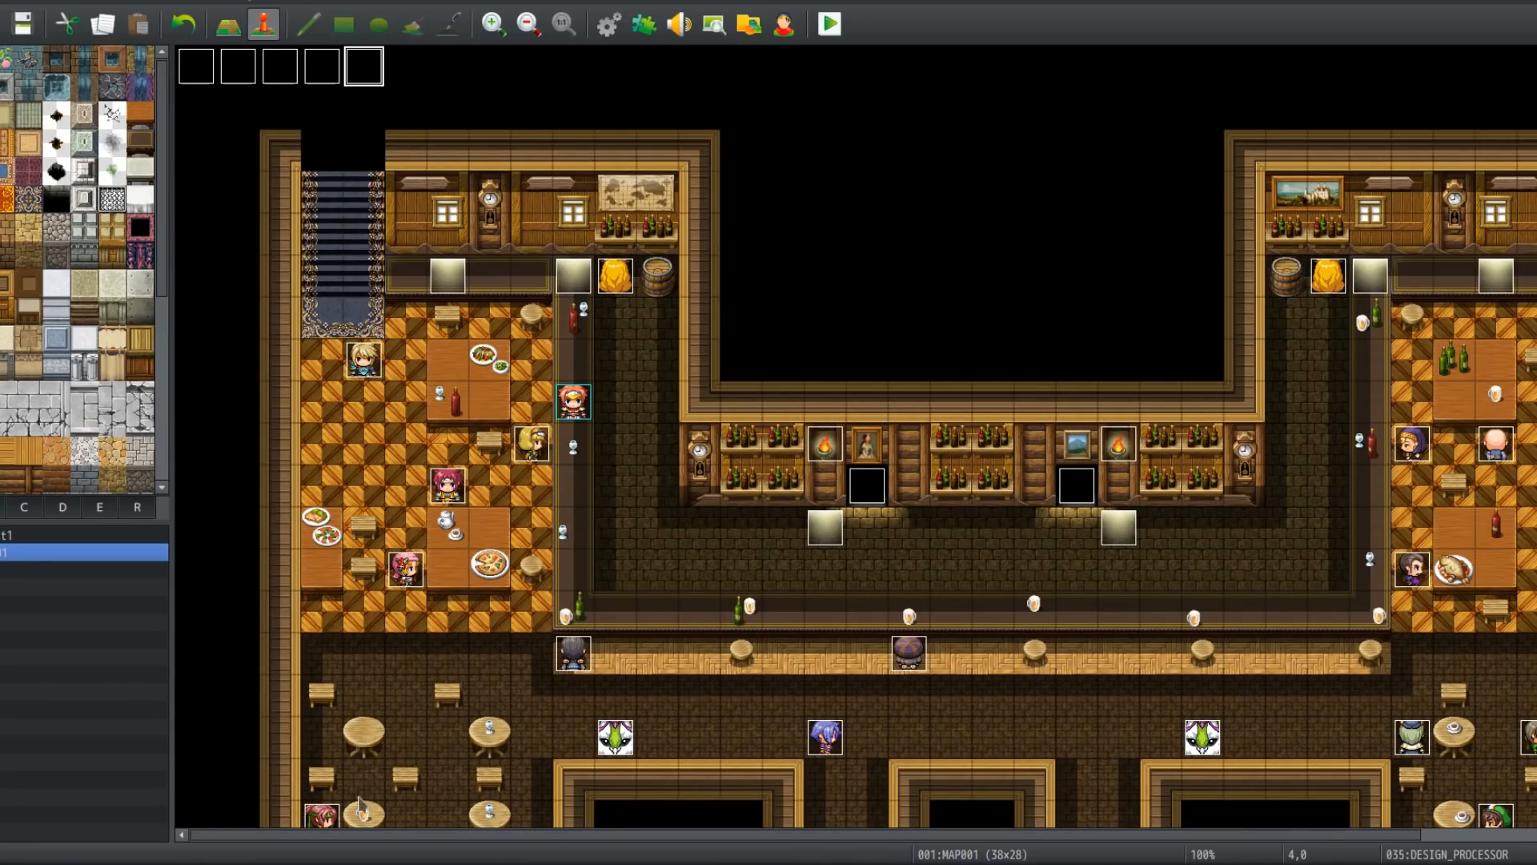
{"action": "key", "text": "alt+Tab"}
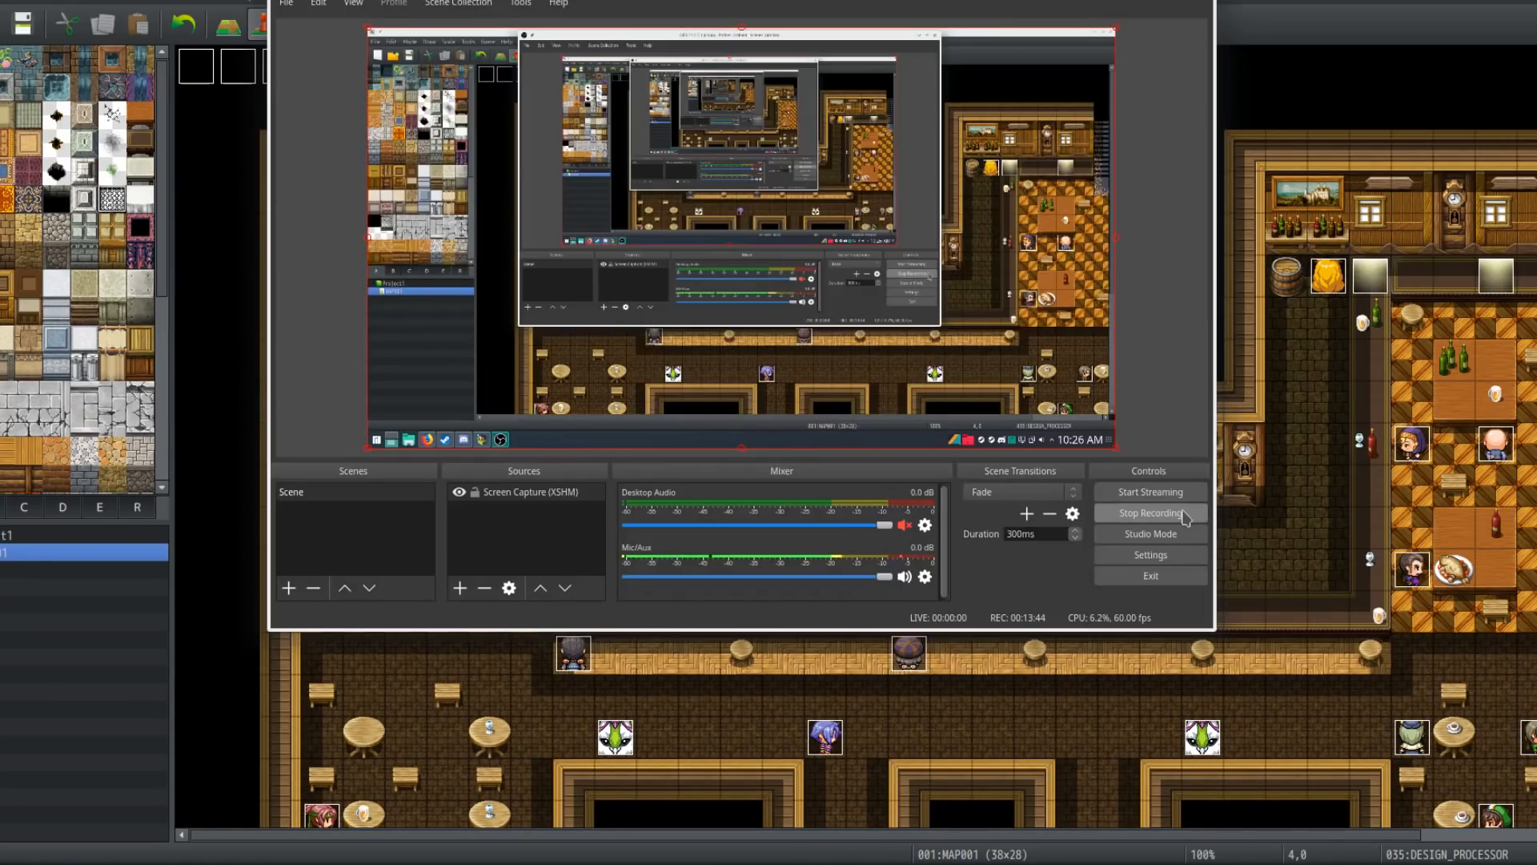